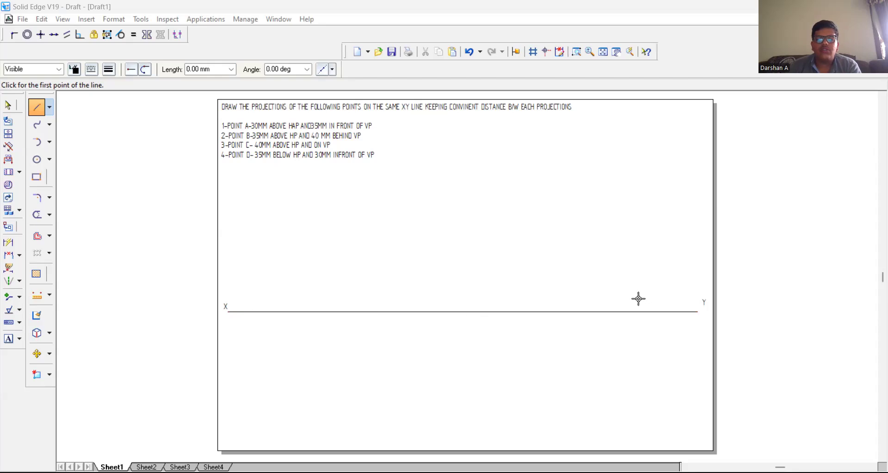
Step: Draw a 30 mm vertical line upward from the XY line near its X end for point A
{"action": "left_click", "coordinate": [32, 108]}
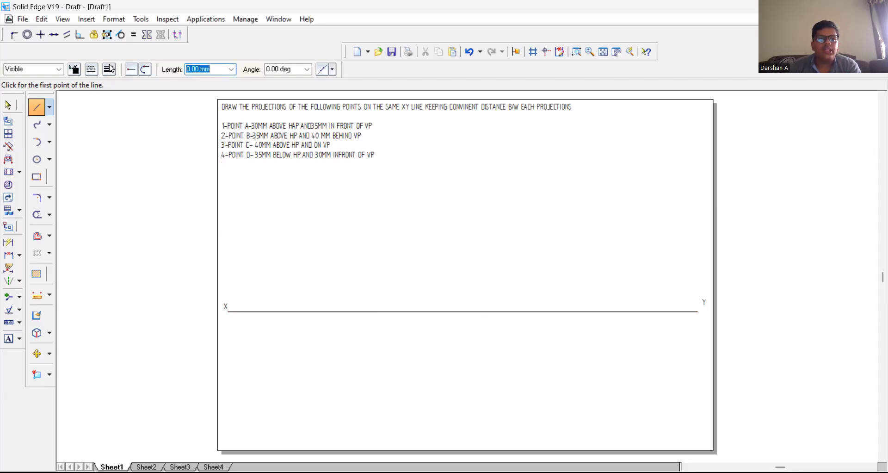
{"action": "left_click", "coordinate": [259, 311]}
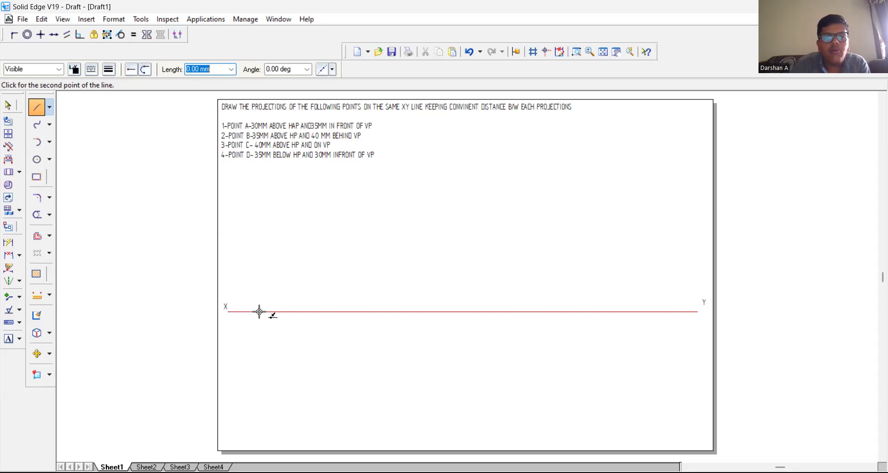
{"action": "type", "text": "30"}
{"action": "key", "text": "Tab"}
{"action": "type", "text": "90"}
{"action": "key", "text": "Tab"}
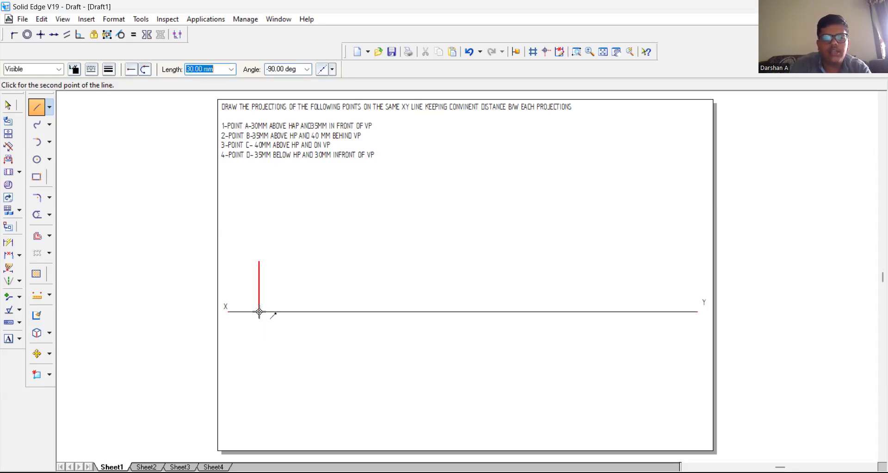
{"action": "scroll", "coordinate": [259, 312], "scroll_direction": "up", "scroll_amount": 1}
{"action": "left_click", "coordinate": [301, 309]}
{"action": "right_click", "coordinate": [302, 308]}
Step: Draw a 35 mm vertical line at -90° downward from the foot of point A's upper line
{"action": "left_click", "coordinate": [259, 327]}
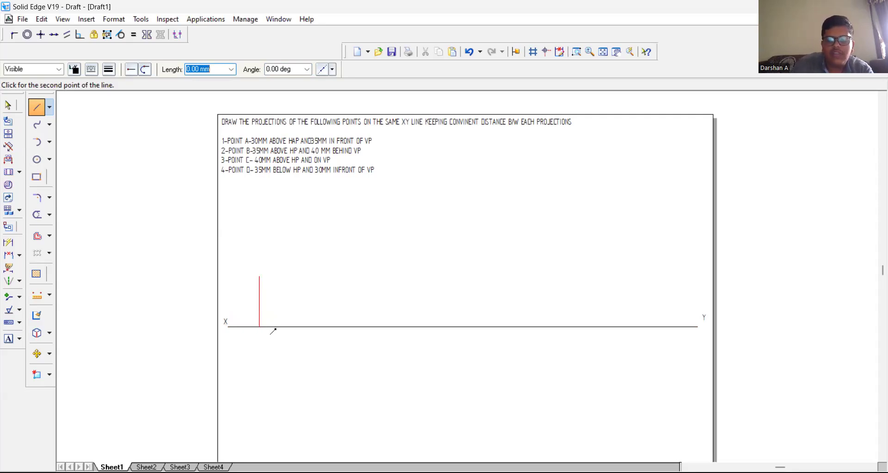
{"action": "type", "text": "35"}
{"action": "key", "text": "Tab"}
{"action": "type", "text": "-9"}
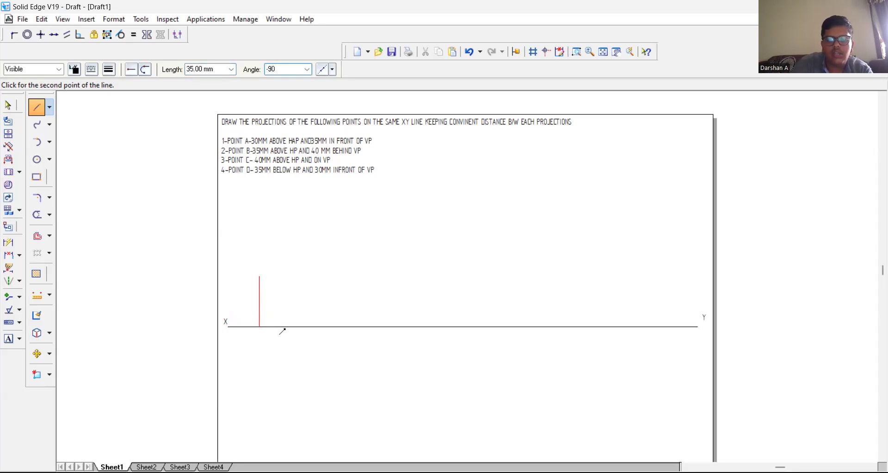
{"action": "type", "text": "0"}
{"action": "key", "text": "Tab"}
{"action": "left_click", "coordinate": [259, 327]}
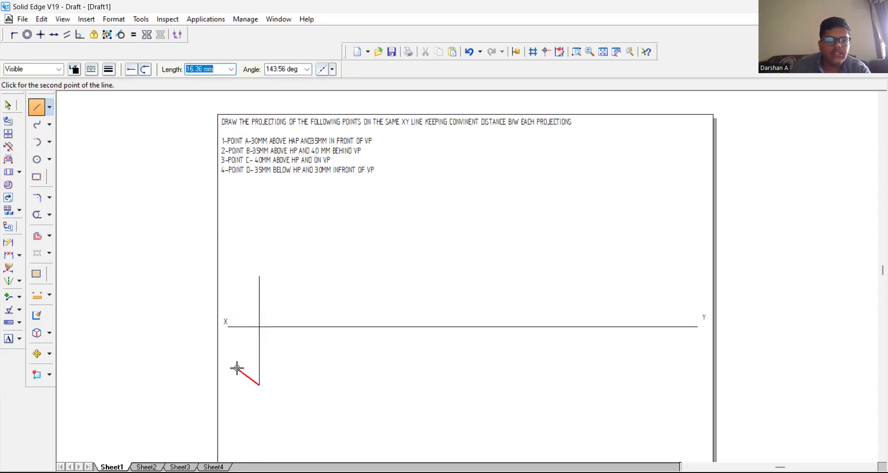
Step: Label the upper end of point A's projector "a'" and "fv", and its lower end "a(tv)"
{"action": "left_click", "coordinate": [8, 338]}
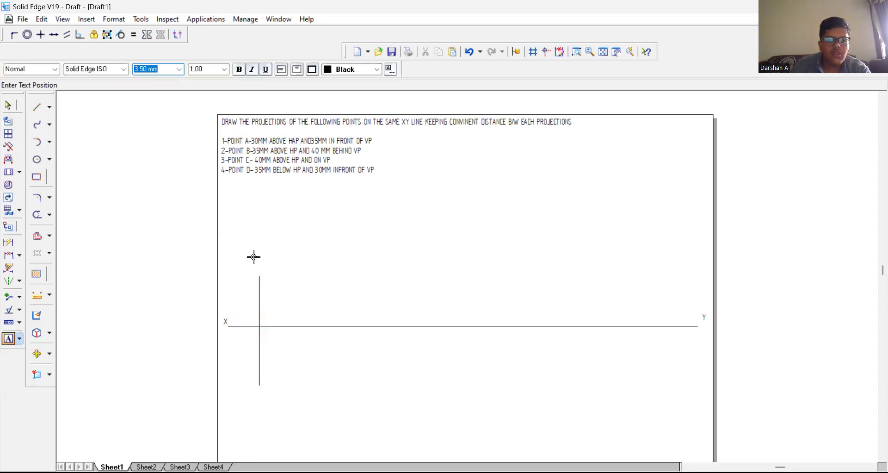
{"action": "left_click", "coordinate": [249, 271]}
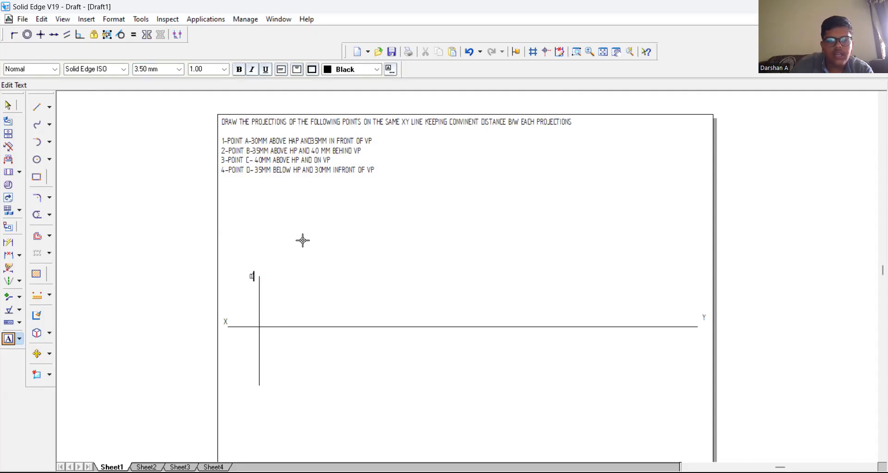
{"action": "type", "text": "a'"}
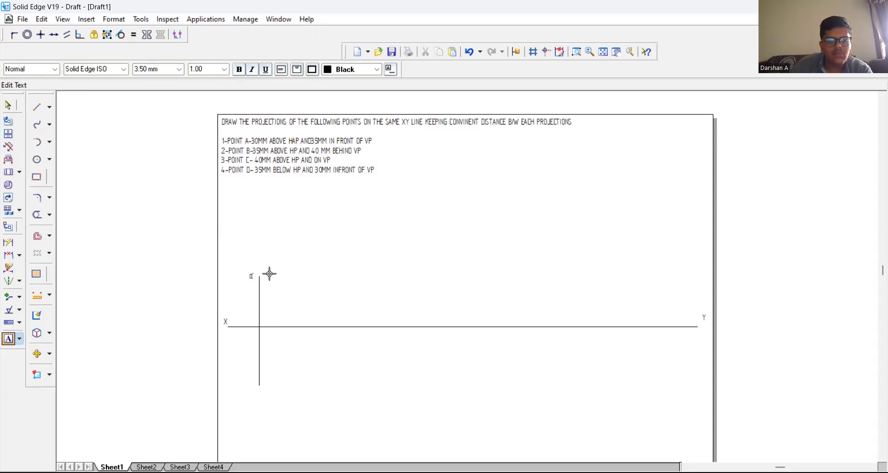
{"action": "left_click", "coordinate": [257, 396]}
{"action": "type", "text": "atv"}
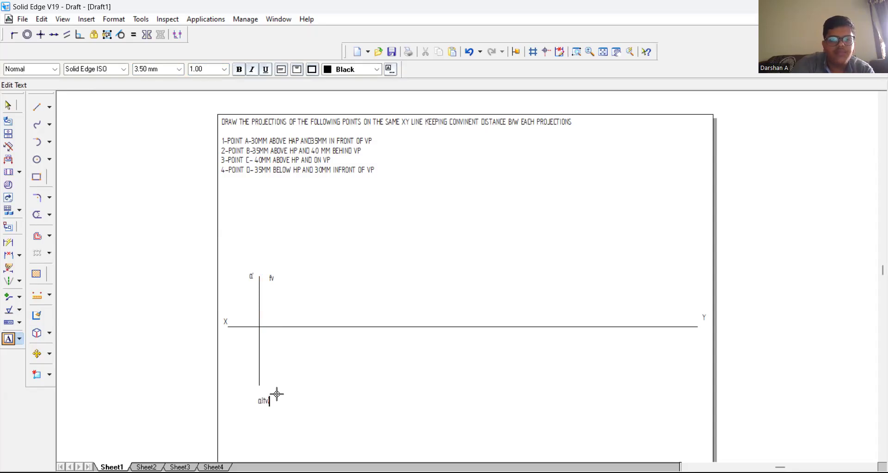
Step: Dimension point A's two vertical lines above and below XY, placing both dimensions on their X side
{"action": "left_click", "coordinate": [8, 241]}
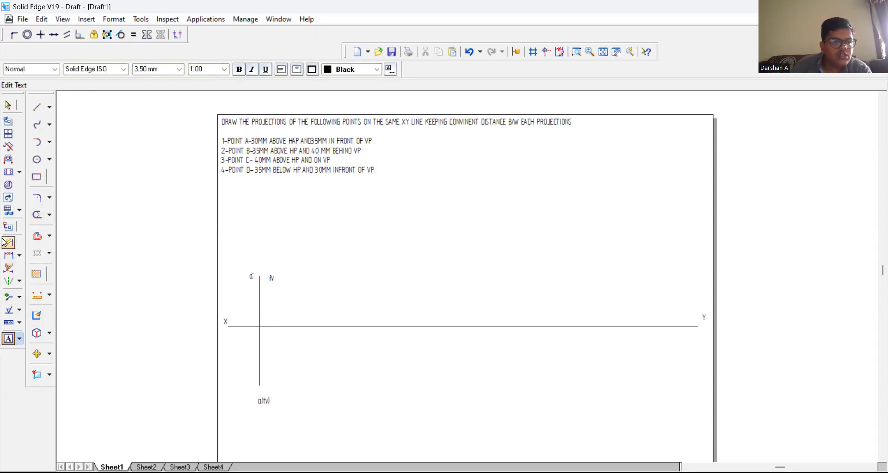
{"action": "left_click", "coordinate": [260, 295]}
{"action": "left_click", "coordinate": [240, 295]}
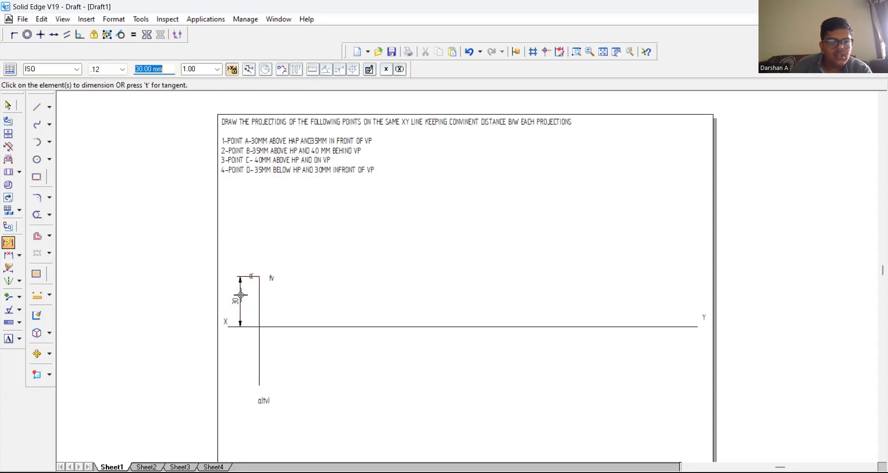
{"action": "left_click", "coordinate": [258, 348]}
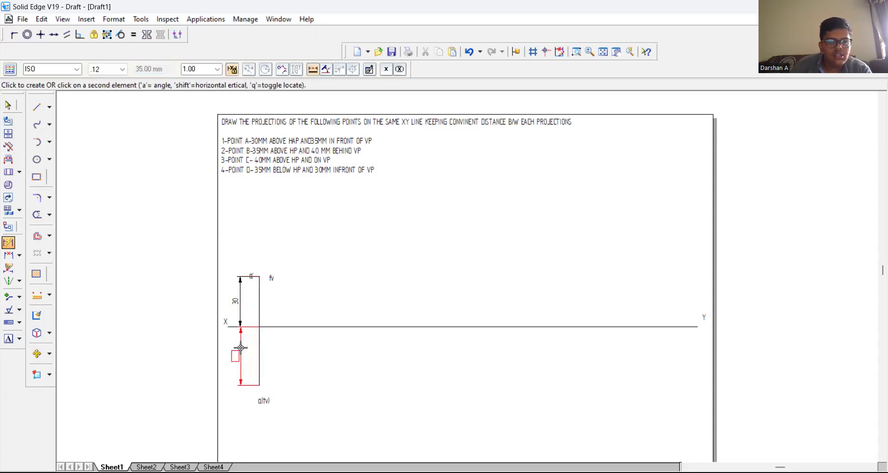
{"action": "left_click", "coordinate": [241, 352]}
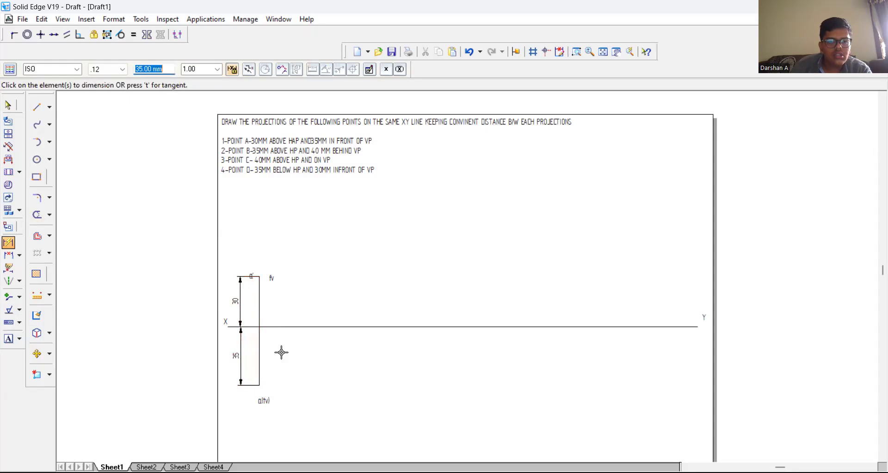
Step: Draw a 35 mm vertical line upward from the XY line for point B, a short distance beyond point A's projector
{"action": "left_click", "coordinate": [33, 114]}
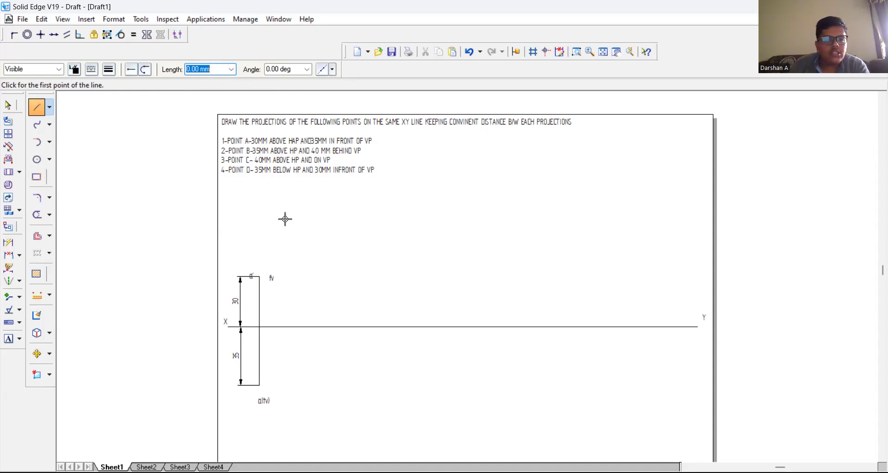
{"action": "left_click", "coordinate": [319, 327]}
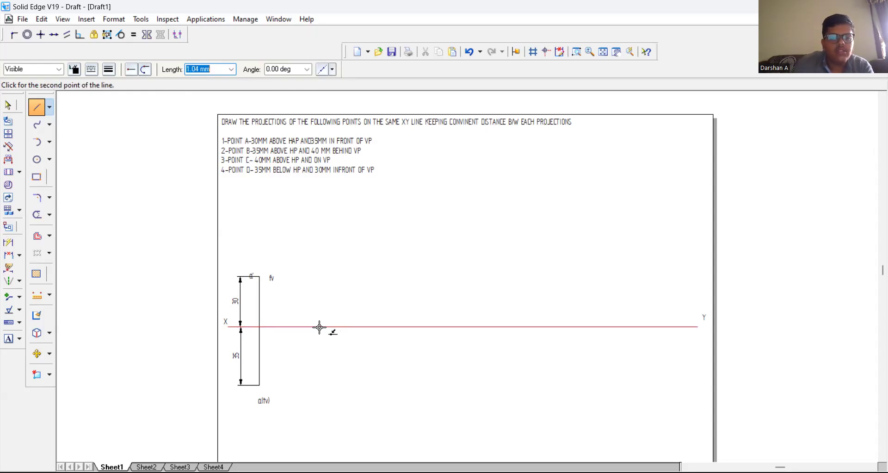
{"action": "type", "text": "3"}
{"action": "type", "text": "35"}
{"action": "key", "text": "Tab"}
{"action": "type", "text": "90"}
{"action": "key", "text": "Return"}
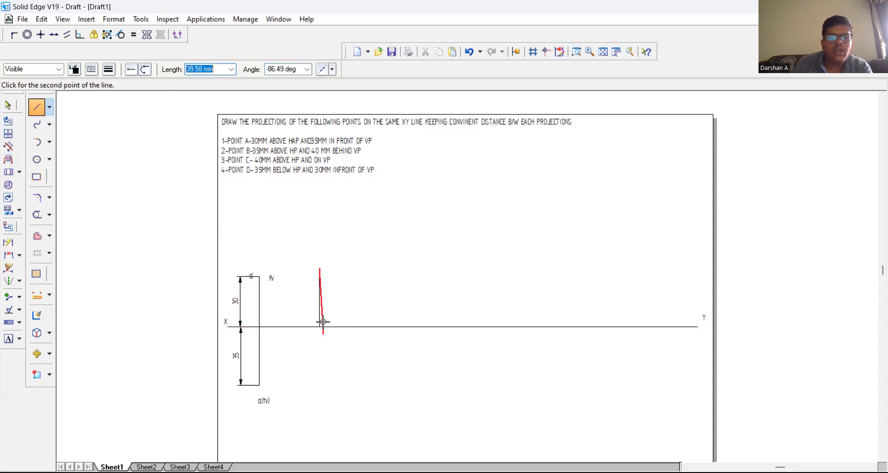
{"action": "right_click", "coordinate": [337, 278]}
Step: Set a line width for points and place a point at the upper end of point B's vertical line
{"action": "left_click", "coordinate": [50, 108]}
{"action": "left_click", "coordinate": [69, 122]}
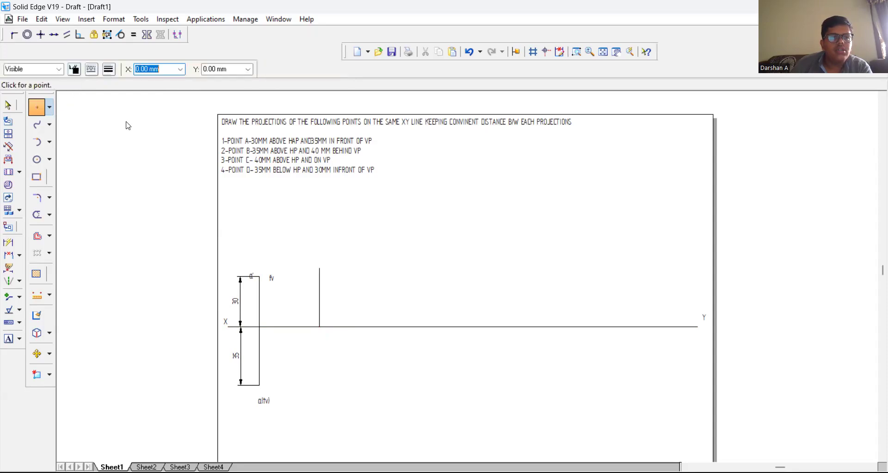
{"action": "left_click", "coordinate": [109, 69]}
{"action": "left_click", "coordinate": [134, 144]}
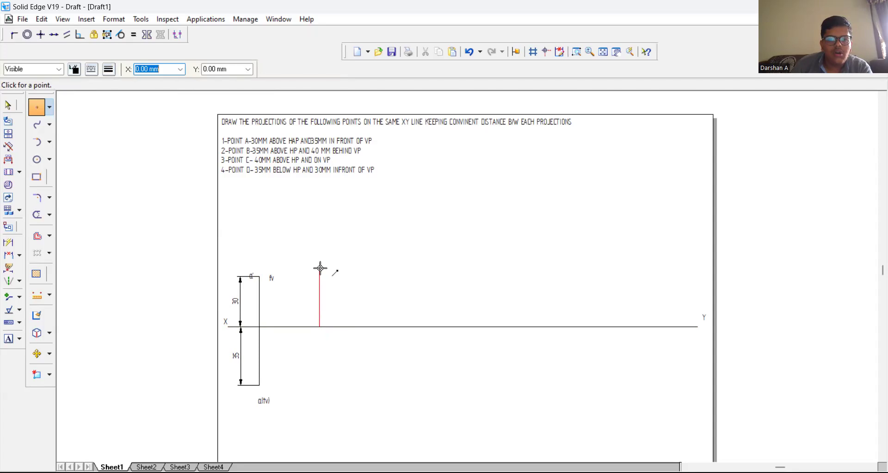
{"action": "left_click", "coordinate": [318, 269]}
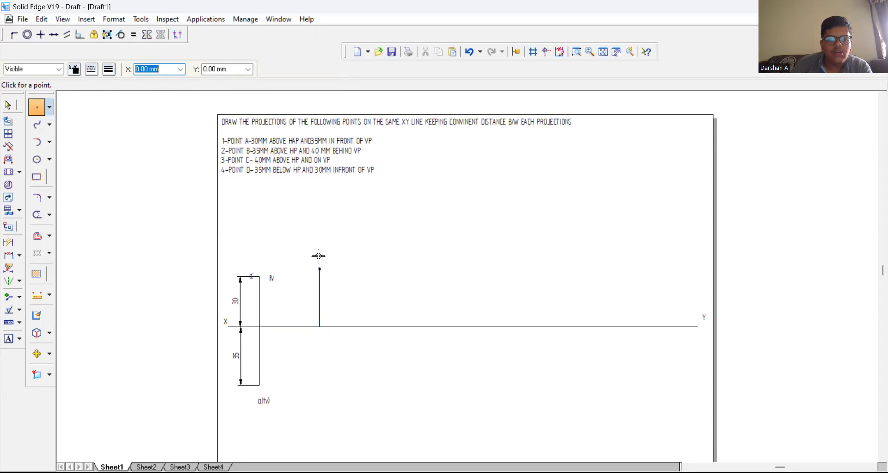
Step: Dimension the length of point B's vertical line, placing the dimension beside it toward X
{"action": "left_click", "coordinate": [8, 241]}
{"action": "left_click", "coordinate": [318, 306]}
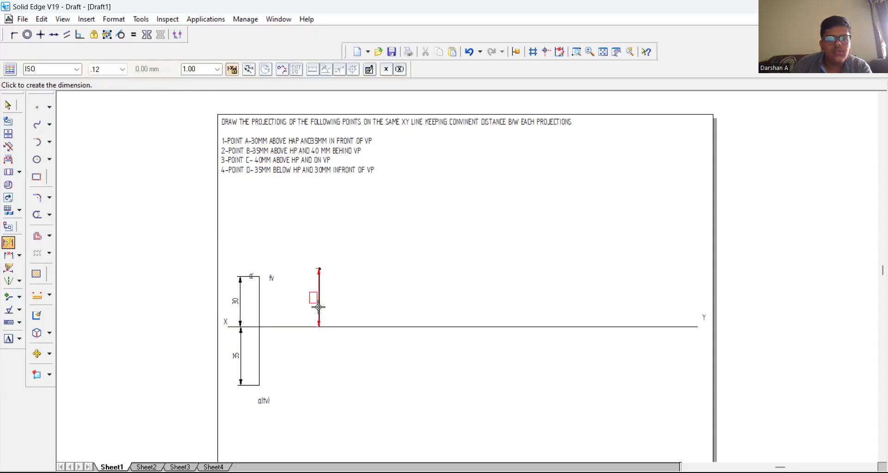
{"action": "left_click", "coordinate": [305, 303]}
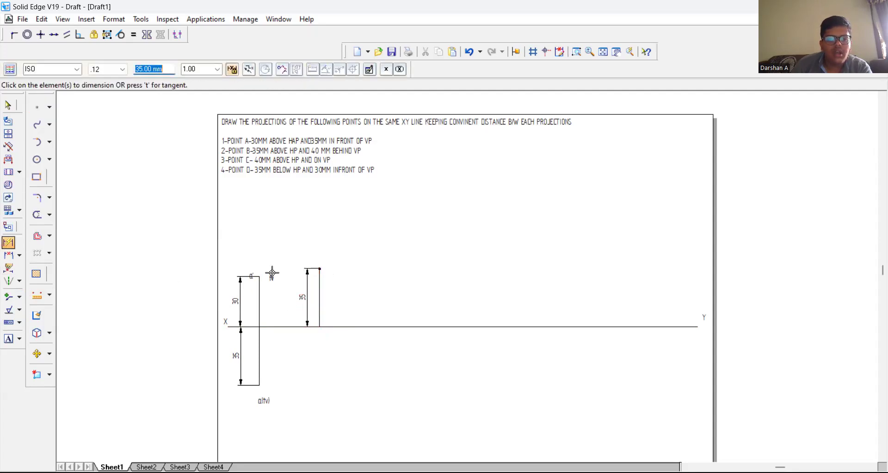
Step: Label the point at the top of point B's vertical line "b'(fv)"
{"action": "left_click", "coordinate": [8, 339]}
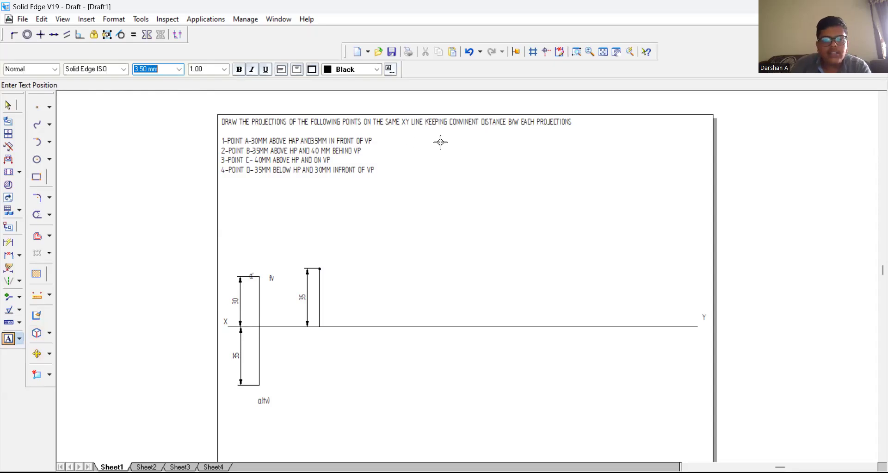
{"action": "left_click", "coordinate": [323, 267]}
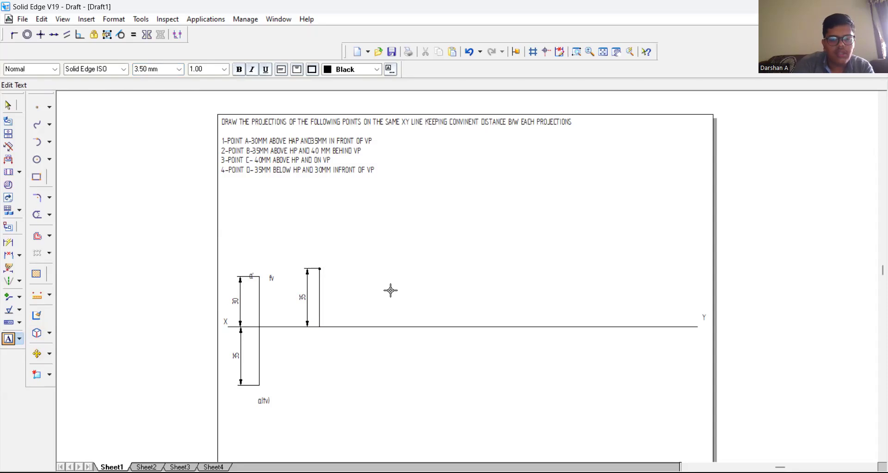
{"action": "type", "text": "b'"}
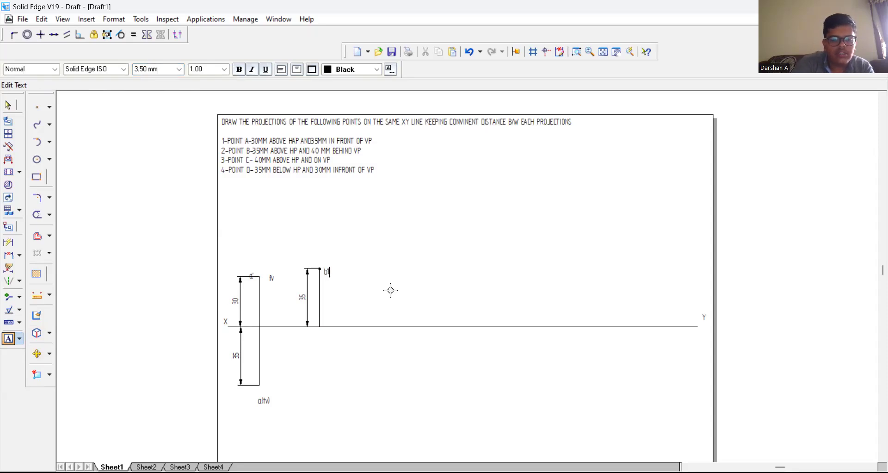
{"action": "type", "text": "(fv)"}
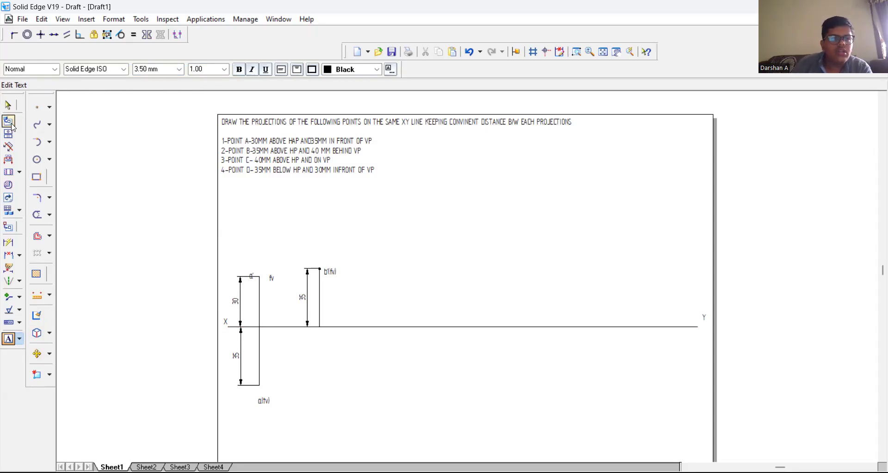
Step: Choose a line width and draw a 40 mm vertical line at -90° upward from the foot of point B's projector
{"action": "left_click", "coordinate": [49, 107]}
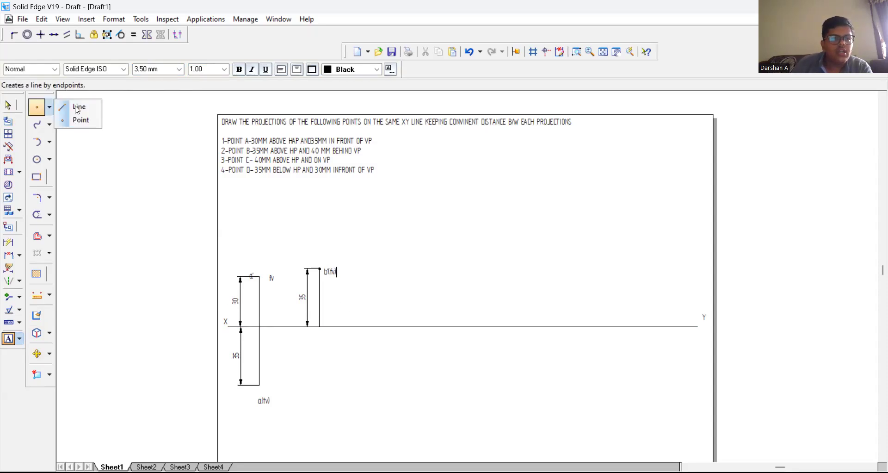
{"action": "left_click", "coordinate": [76, 106]}
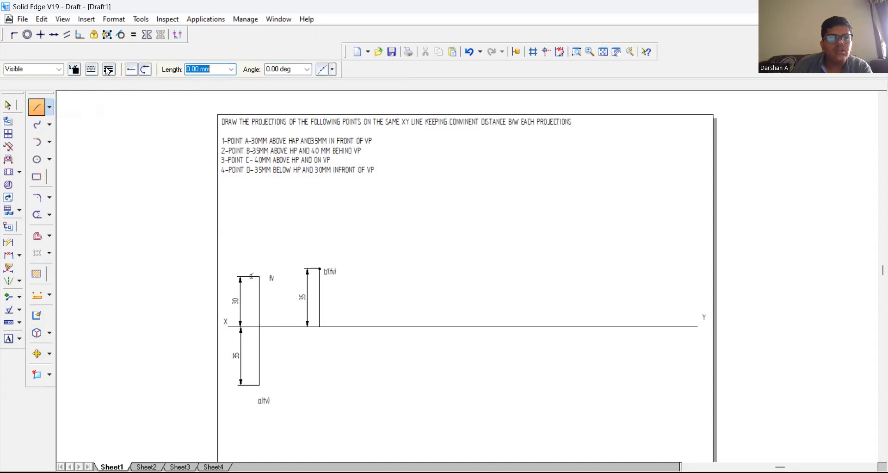
{"action": "left_click", "coordinate": [109, 69]}
{"action": "left_click", "coordinate": [125, 82]}
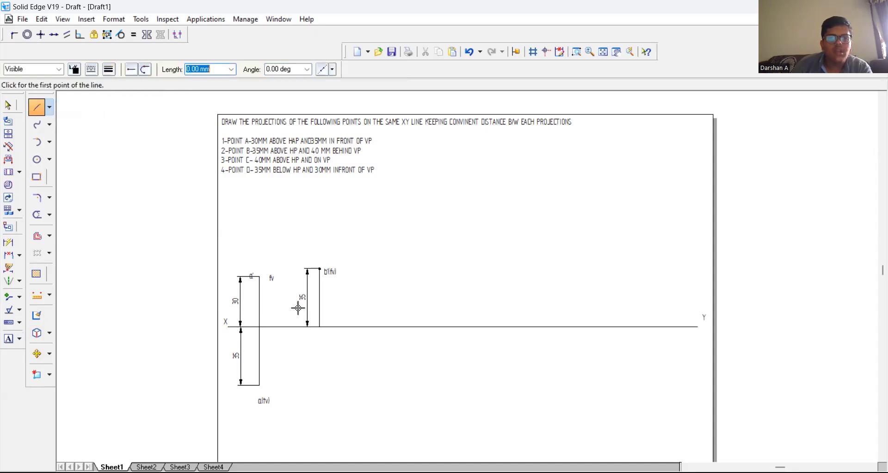
{"action": "left_click", "coordinate": [320, 326]}
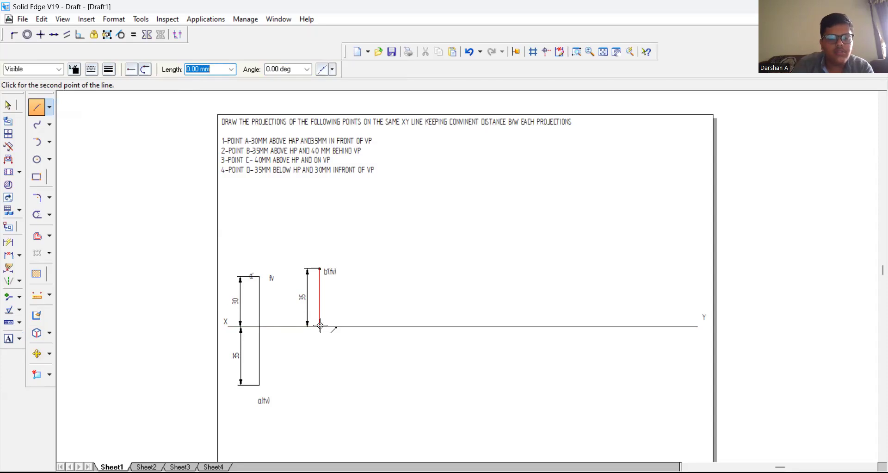
{"action": "type", "text": "40"}
{"action": "key", "text": "Tab"}
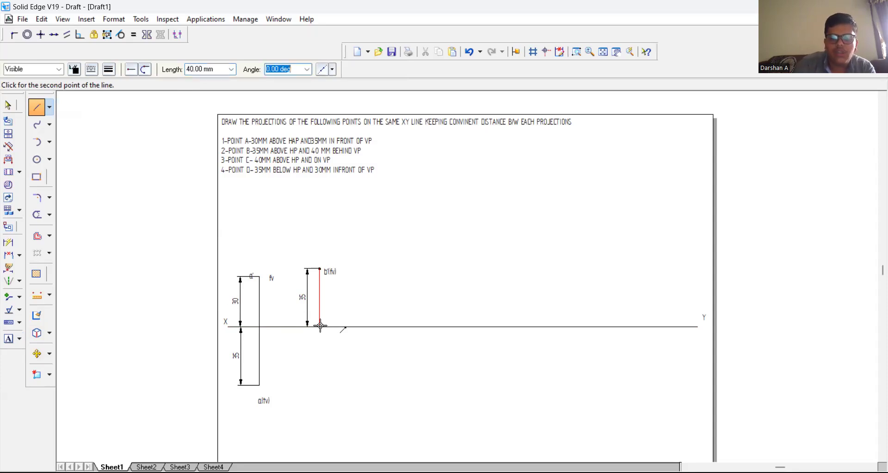
{"action": "type", "text": "-90"}
{"action": "key", "text": "Tab"}
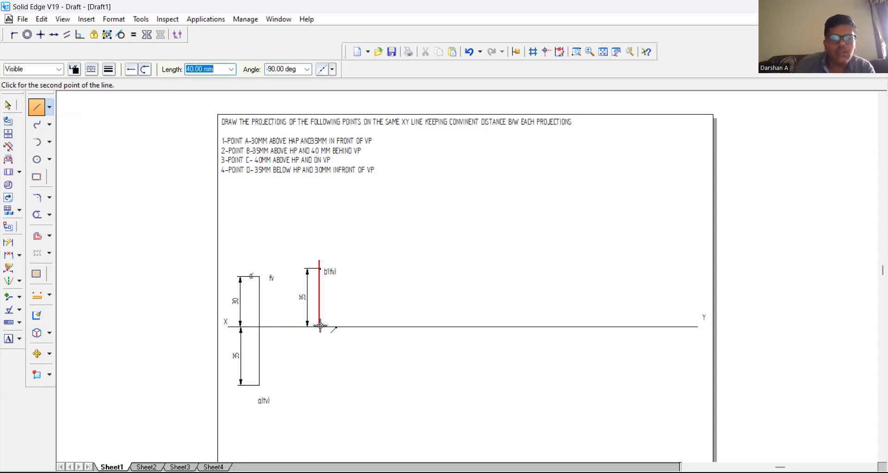
{"action": "left_click", "coordinate": [320, 326]}
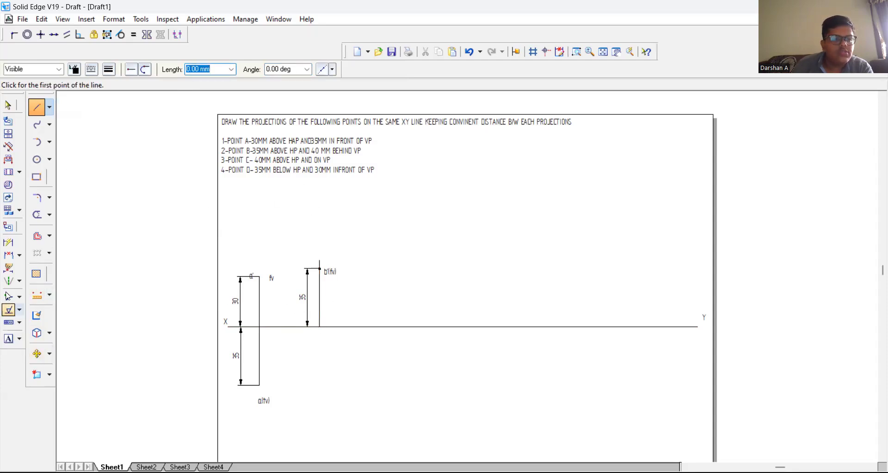
Step: Dimension point B's 40 mm vertical line, placing the dimension outside the existing 35 mm one
{"action": "left_click", "coordinate": [5, 244]}
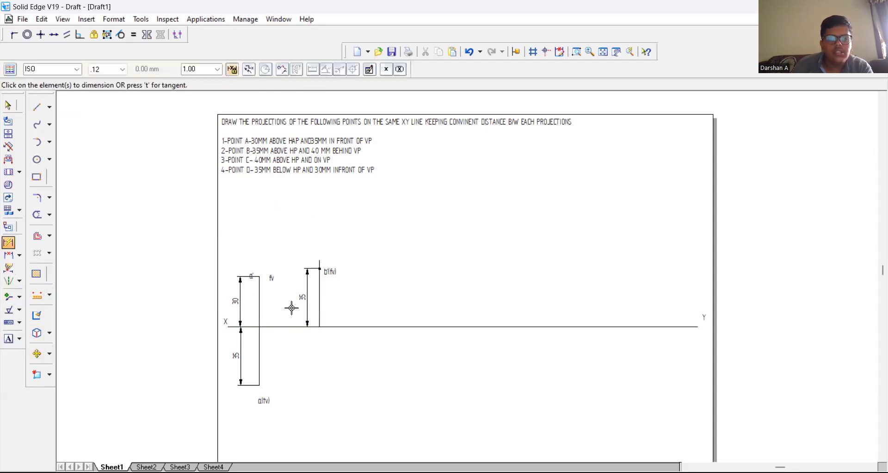
{"action": "left_click", "coordinate": [318, 287]}
{"action": "left_click", "coordinate": [291, 287]}
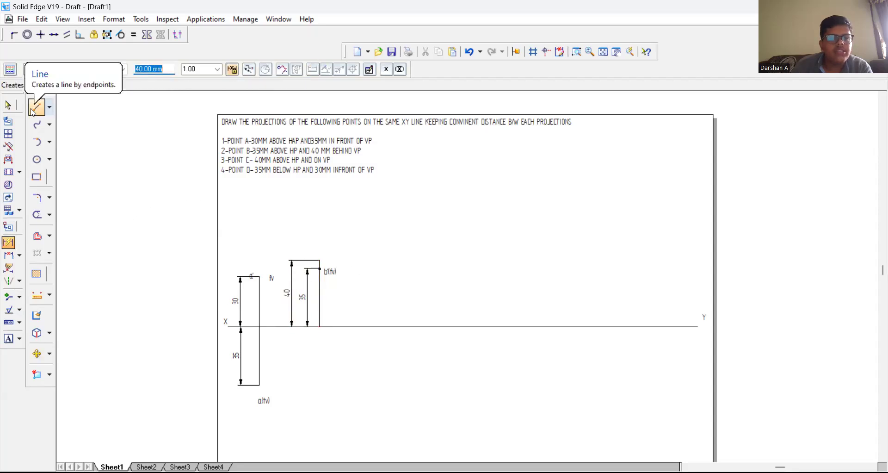
Step: Label the top end of point B's 40 mm vertical line "b(tv)"
{"action": "left_click", "coordinate": [9, 338]}
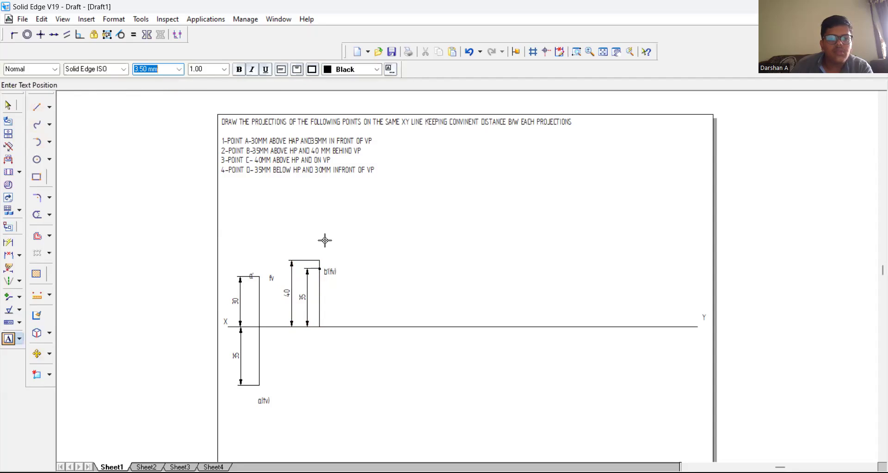
{"action": "left_click", "coordinate": [323, 251]}
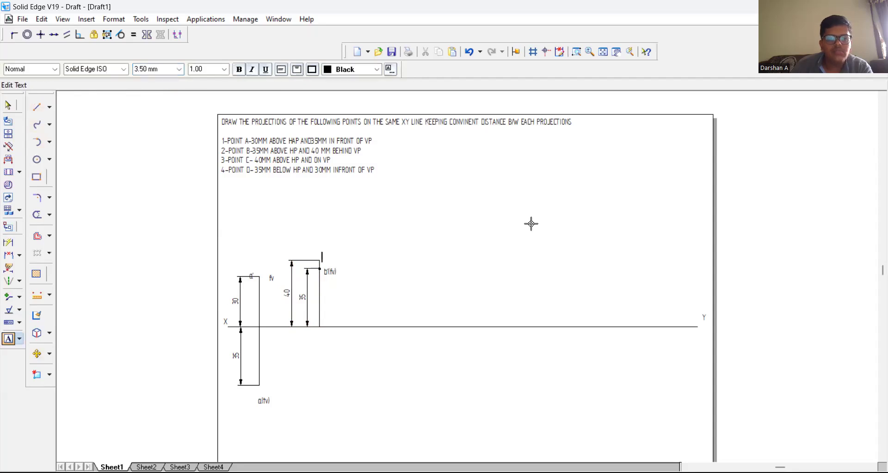
{"action": "type", "text": "b(tv"}
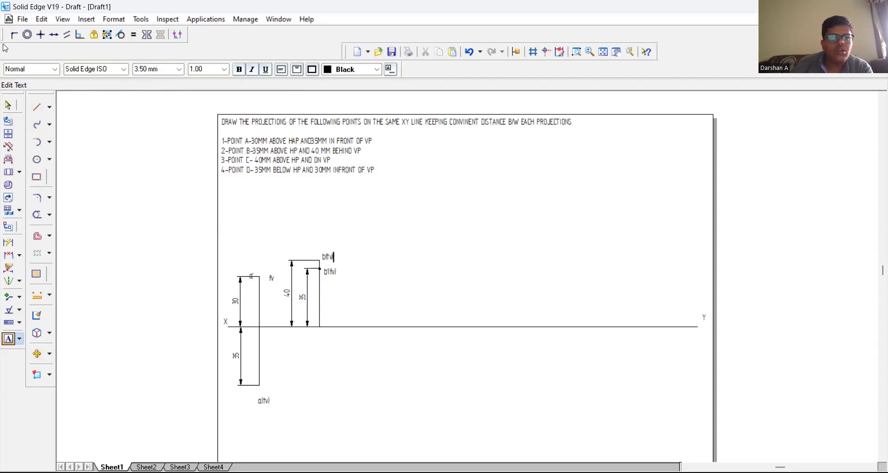
Step: Draw a 40 mm vertical line upward from the XY line for point C, spaced to the Y side of point B
{"action": "left_click", "coordinate": [36, 107]}
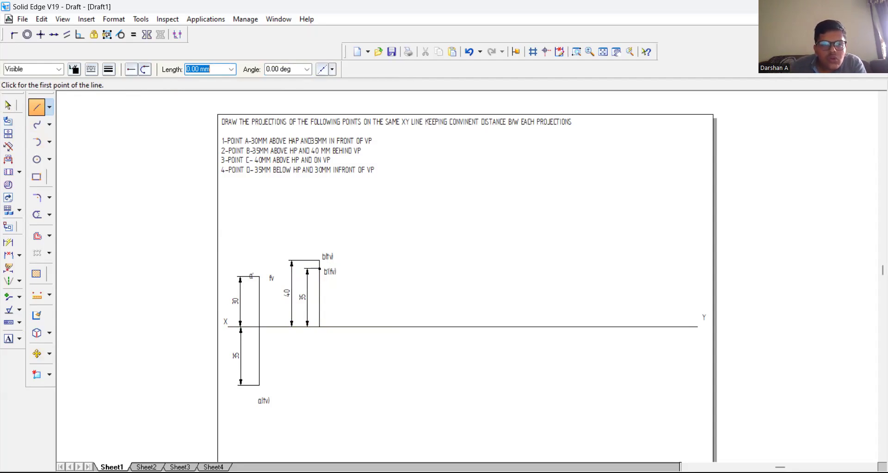
{"action": "left_click", "coordinate": [389, 326]}
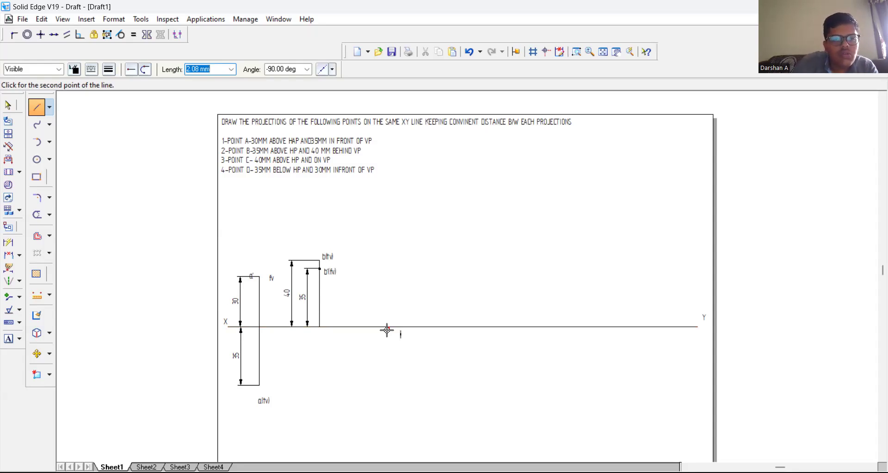
{"action": "type", "text": "4"}
{"action": "key", "text": "Tab"}
{"action": "type", "text": "9"}
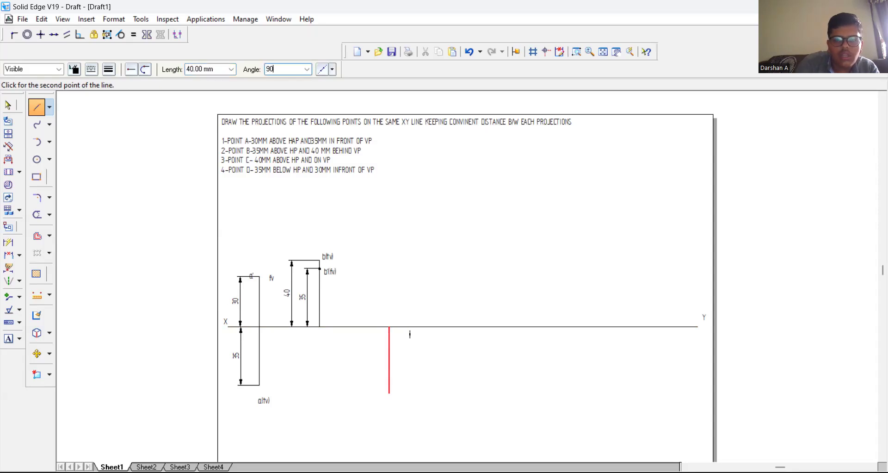
{"action": "key", "text": "Return"}
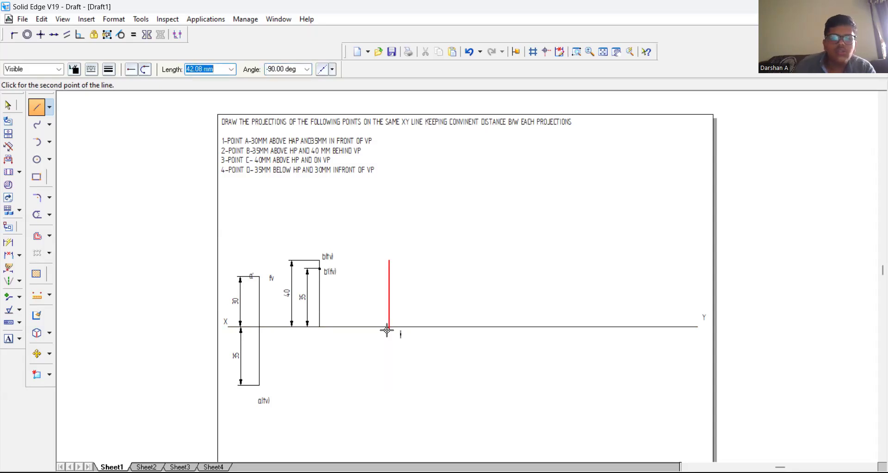
{"action": "key", "text": "Escape"}
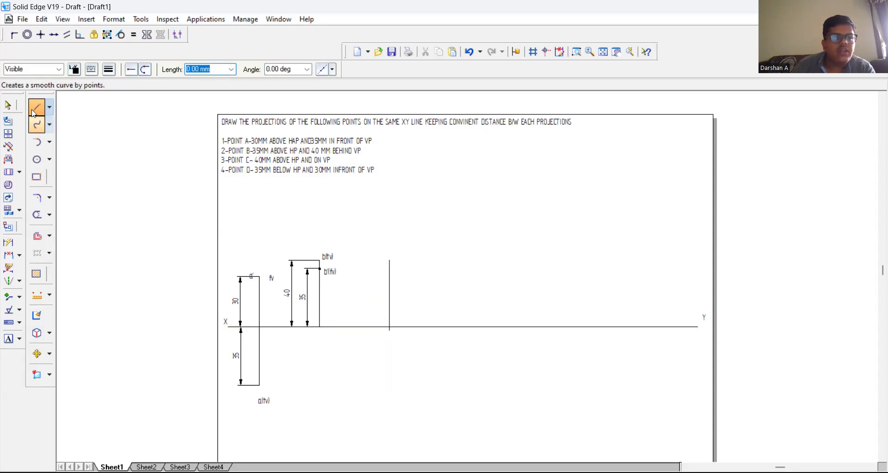
Step: Label the top end of point C's vertical line "c(tv)"
{"action": "left_click", "coordinate": [8, 339]}
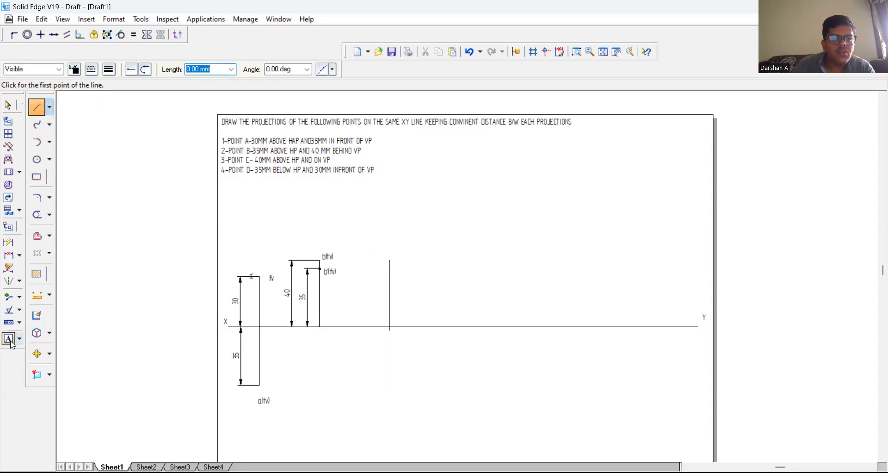
{"action": "left_click", "coordinate": [396, 257]}
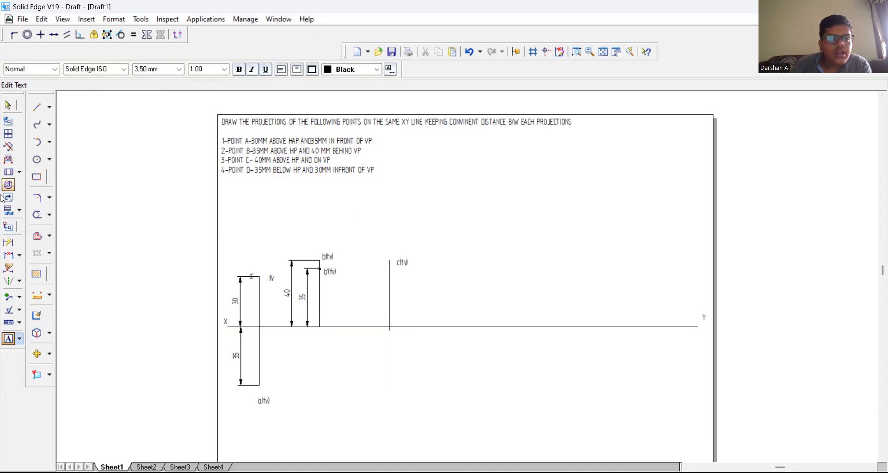
Step: Dimension the length of point C's vertical line, placing the dimension on the side toward point B
{"action": "left_click", "coordinate": [8, 243]}
{"action": "left_click", "coordinate": [389, 297]}
{"action": "left_click", "coordinate": [368, 298]}
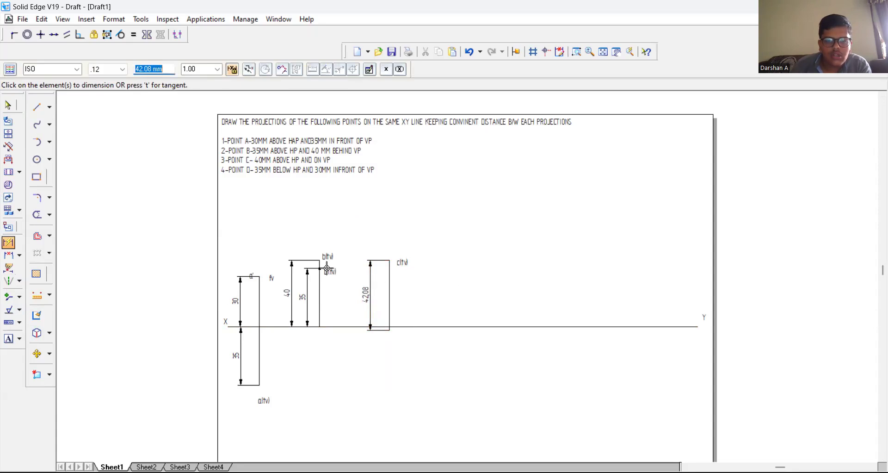
Step: Remove the dimension from point C's line along with the short excess of the line below XY
{"action": "left_click", "coordinate": [8, 105]}
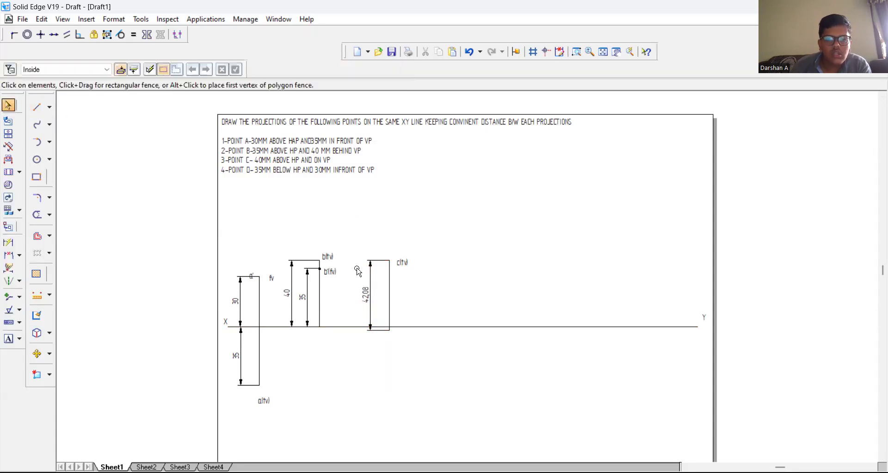
{"action": "left_click", "coordinate": [391, 303]}
{"action": "key", "text": "ctrl+z"}
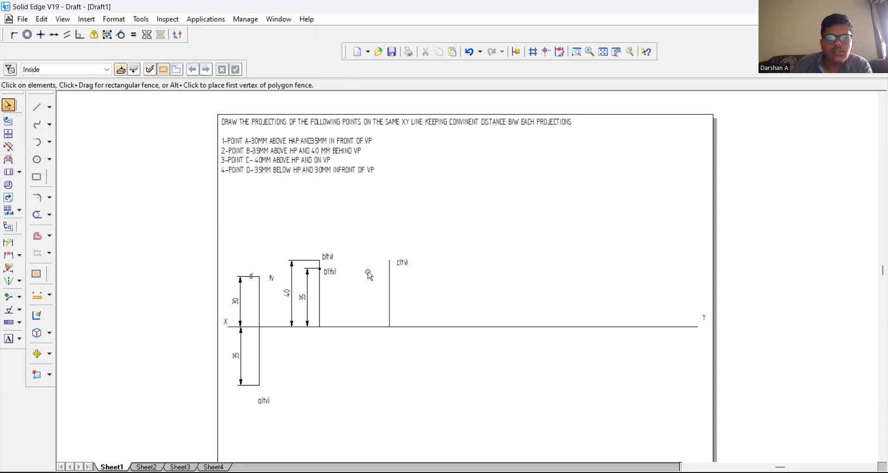
Step: Dimension point C's corrected vertical line, placing the dimension close beside it toward point B
{"action": "left_click", "coordinate": [5, 244]}
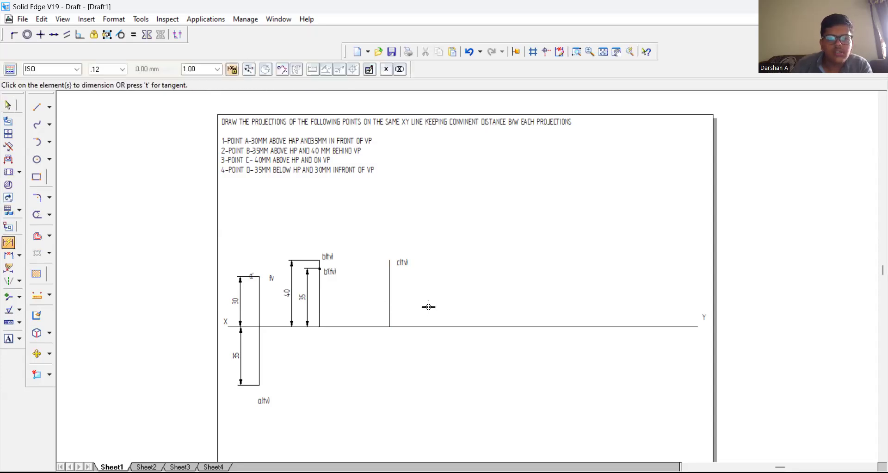
{"action": "left_click", "coordinate": [389, 284]}
{"action": "left_click", "coordinate": [380, 283]}
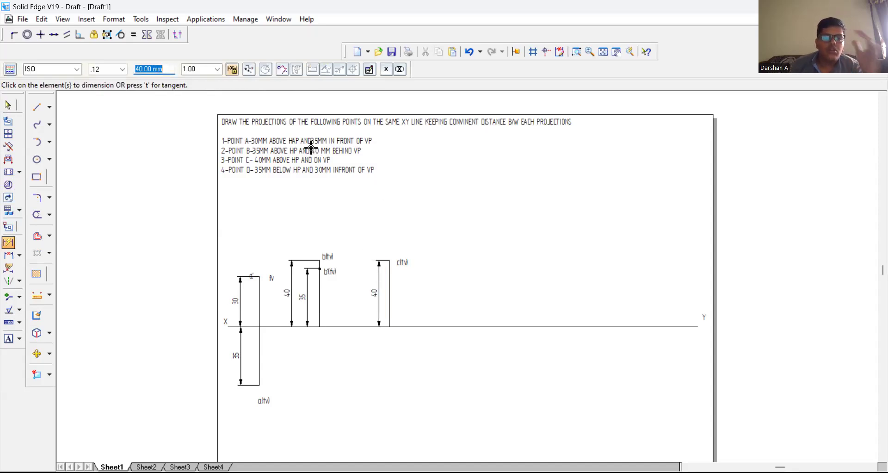
Step: Draw a 35 mm vertical line at 90° downward from the XY line, to the Y side of point C
{"action": "left_click", "coordinate": [49, 107]}
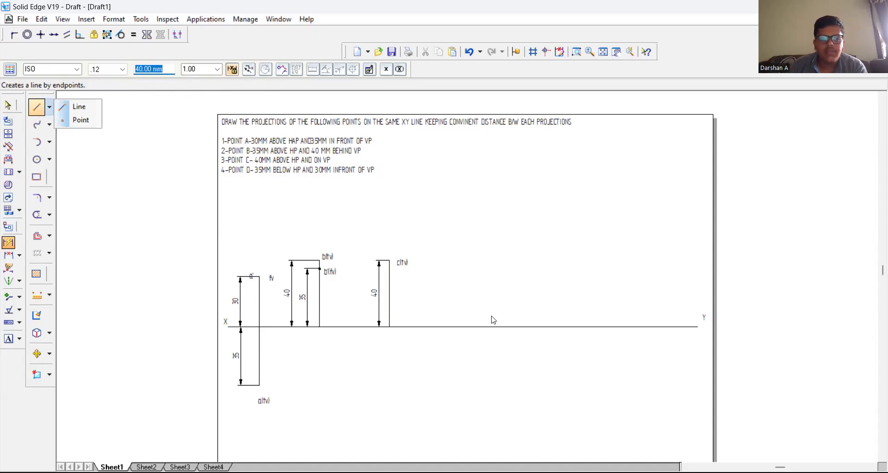
{"action": "left_click", "coordinate": [76, 107]}
{"action": "left_click", "coordinate": [463, 327]}
{"action": "type", "text": "3"}
{"action": "key", "text": "Tab"}
{"action": "type", "text": "90"}
{"action": "key", "text": "Tab"}
{"action": "scroll", "coordinate": [462, 327], "scroll_direction": "up", "scroll_amount": 1}
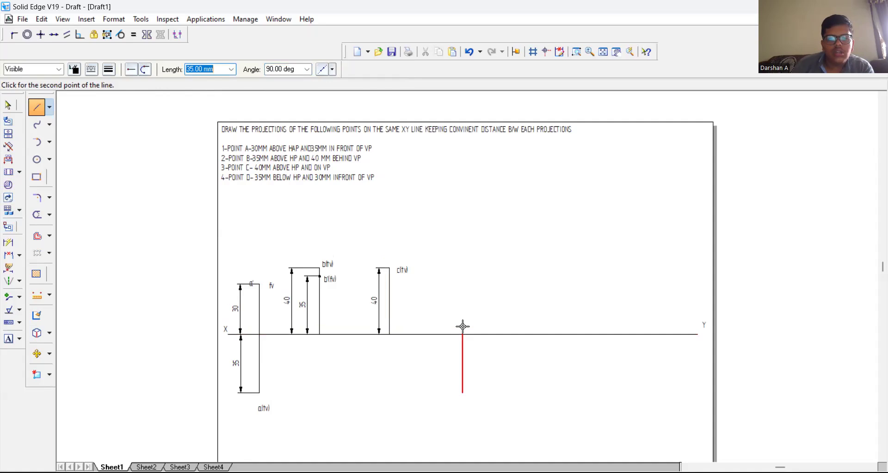
{"action": "left_click", "coordinate": [463, 327]}
{"action": "key", "text": "Escape"}
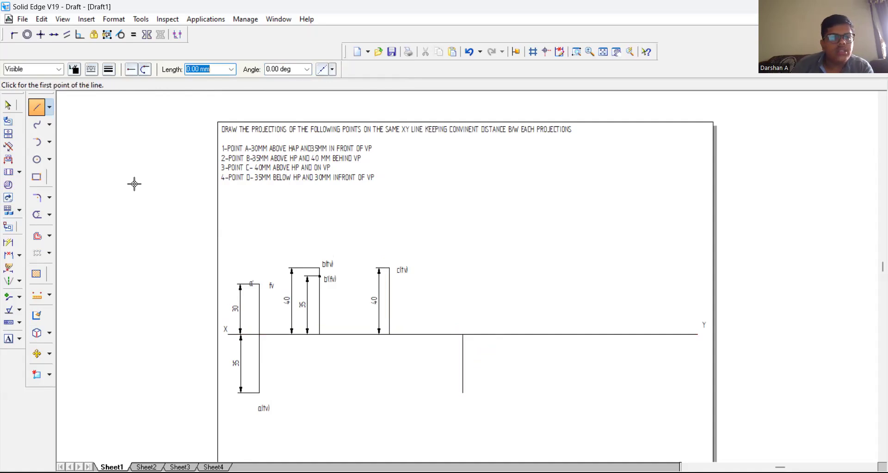
Step: Delete the 35 mm vertical line drawn below the XY line for point D
{"action": "left_click", "coordinate": [8, 105]}
{"action": "left_click", "coordinate": [463, 362]}
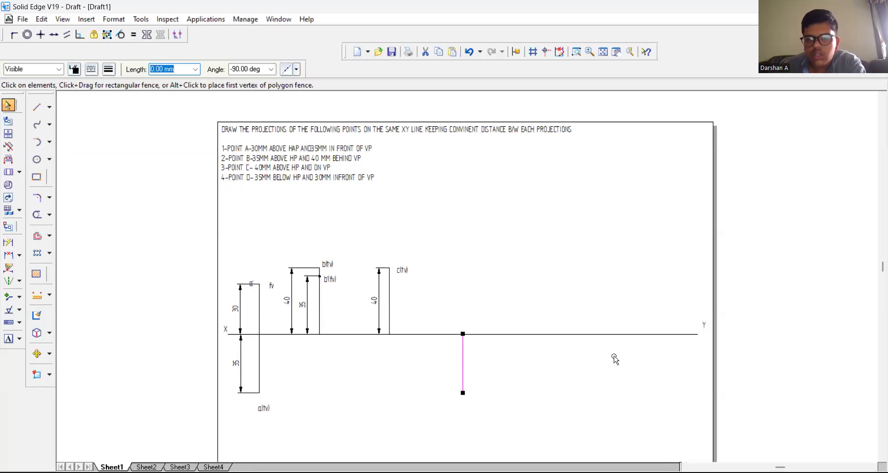
{"action": "key", "text": "Delete"}
Step: Draw a 30 mm vertical line downward from the XY line for point D, to the Y side of point C
{"action": "left_click", "coordinate": [37, 107]}
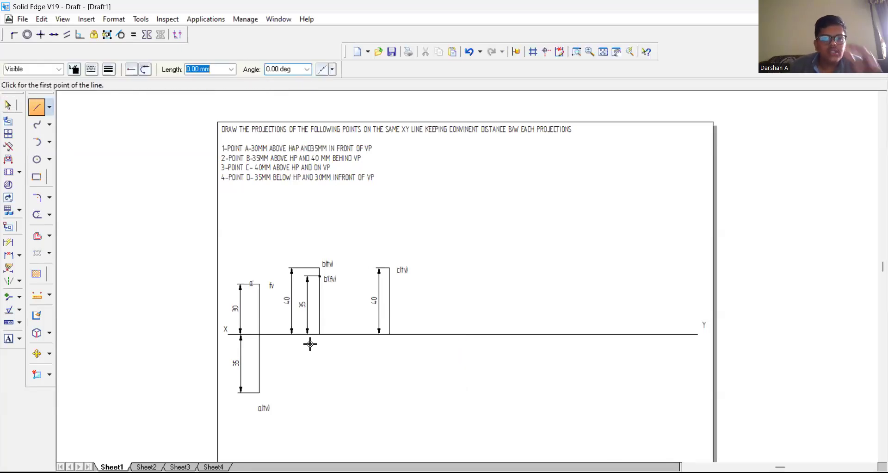
{"action": "left_click", "coordinate": [444, 333]}
{"action": "type", "text": "30"}
{"action": "key", "text": "Tab"}
{"action": "type", "text": "-90"}
{"action": "key", "text": "Tab"}
{"action": "left_click", "coordinate": [444, 334]}
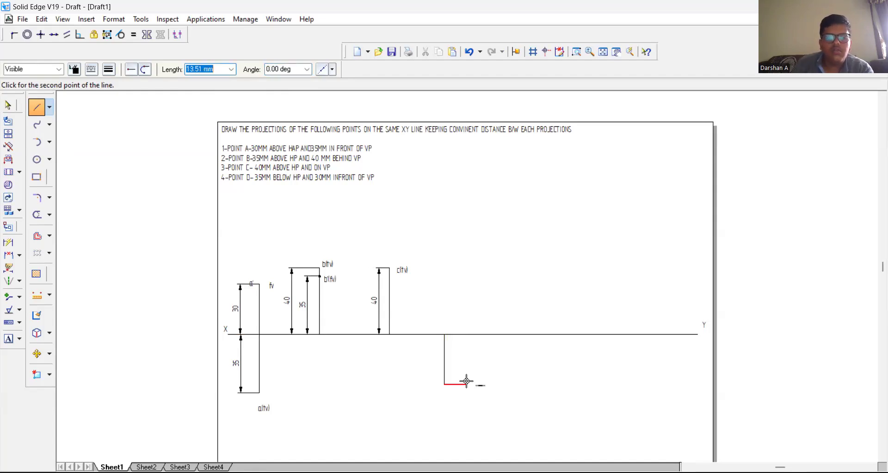
Step: Place a point with 2.00 mm line width at the lower end of point D's vertical line
{"action": "left_click", "coordinate": [49, 107]}
{"action": "left_click", "coordinate": [72, 120]}
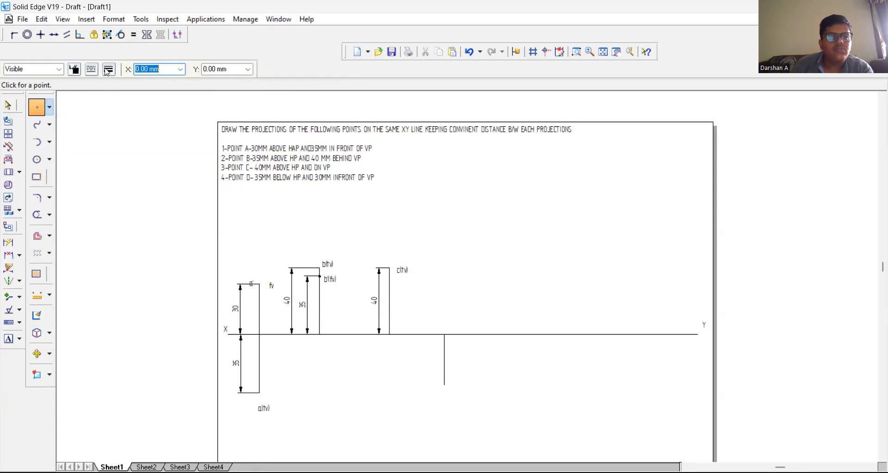
{"action": "left_click", "coordinate": [108, 69]}
{"action": "left_click", "coordinate": [140, 143]}
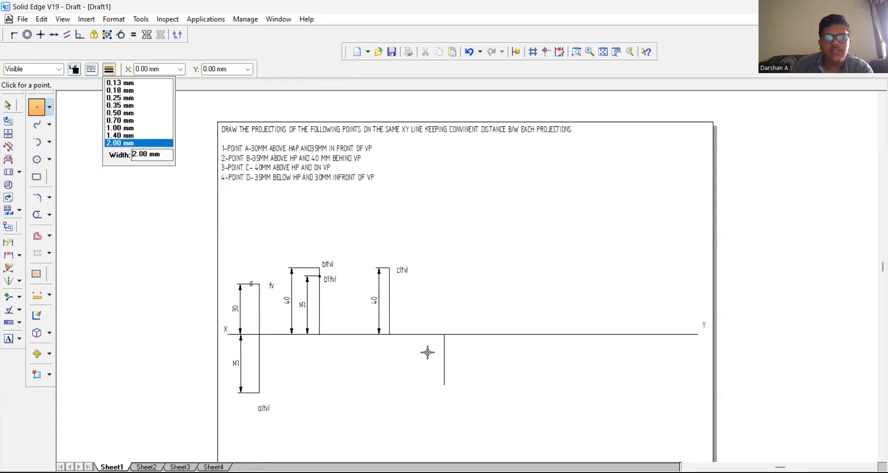
{"action": "left_click", "coordinate": [444, 384]}
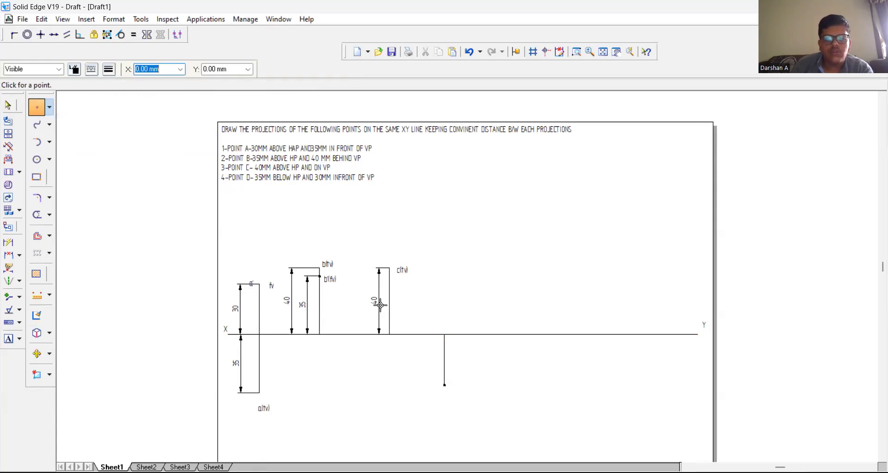
Step: Dimension the length of point D's vertical line, placing the dimension on the side toward point C
{"action": "left_click", "coordinate": [9, 242]}
{"action": "left_click", "coordinate": [445, 366]}
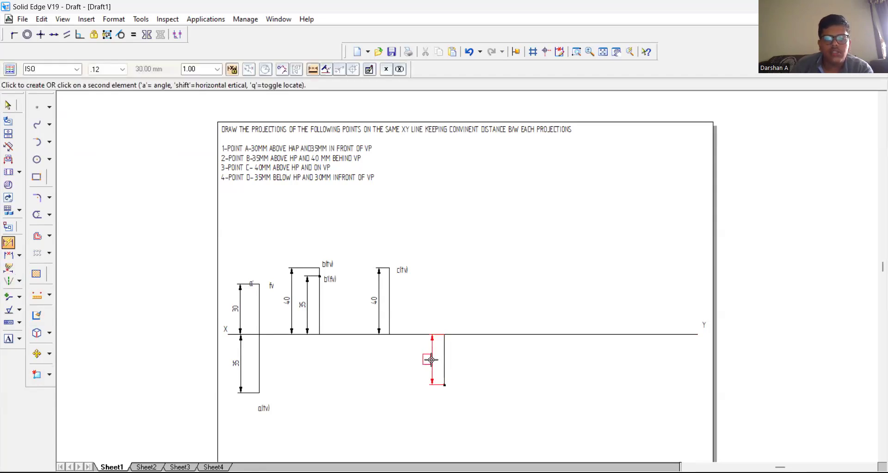
{"action": "left_click", "coordinate": [432, 363]}
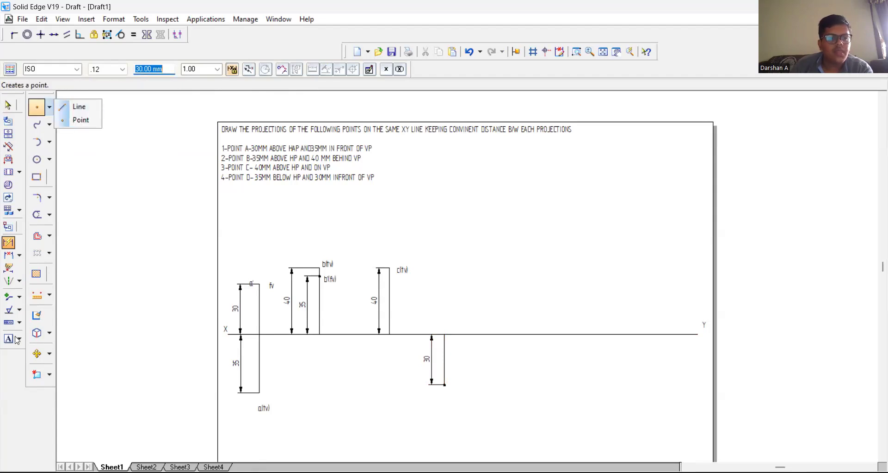
Step: Label the point at the lower end of point D's 30 mm line "d(tv)"
{"action": "left_click", "coordinate": [50, 159]}
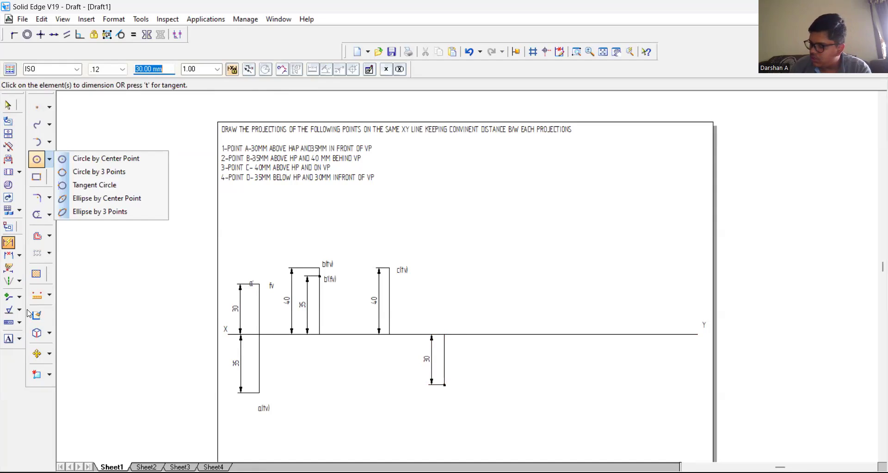
{"action": "left_click", "coordinate": [42, 241]}
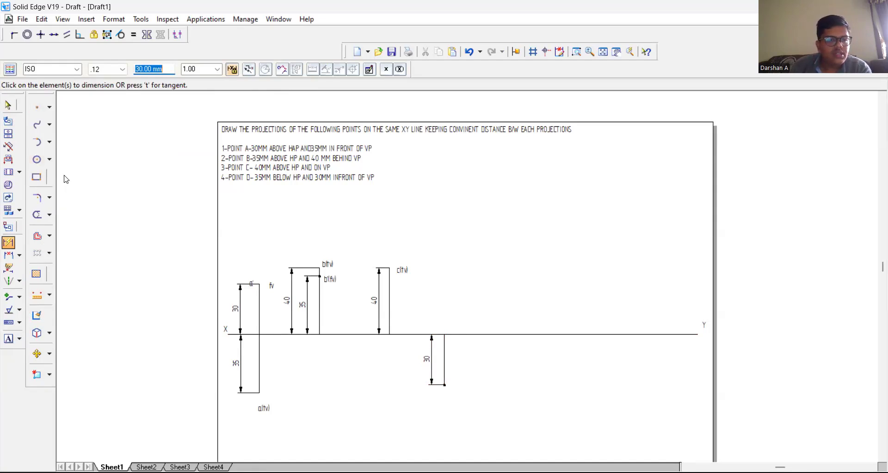
{"action": "left_click", "coordinate": [9, 339]}
{"action": "left_click", "coordinate": [453, 382]}
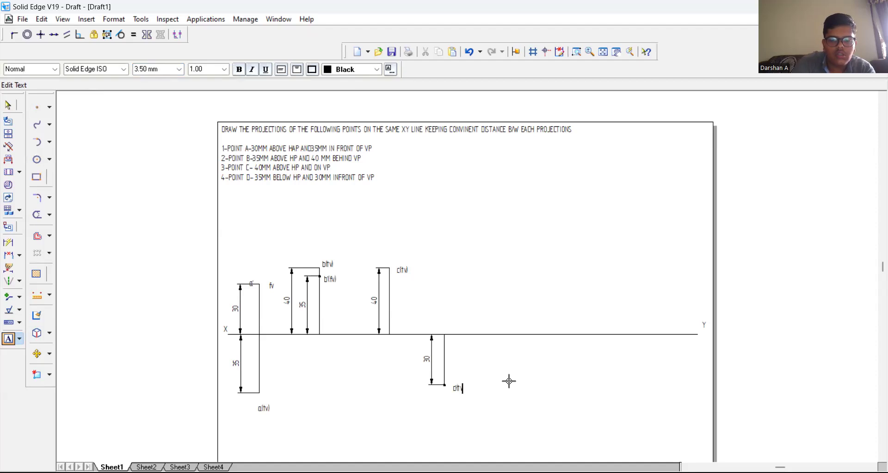
{"action": "left_click", "coordinate": [481, 370]}
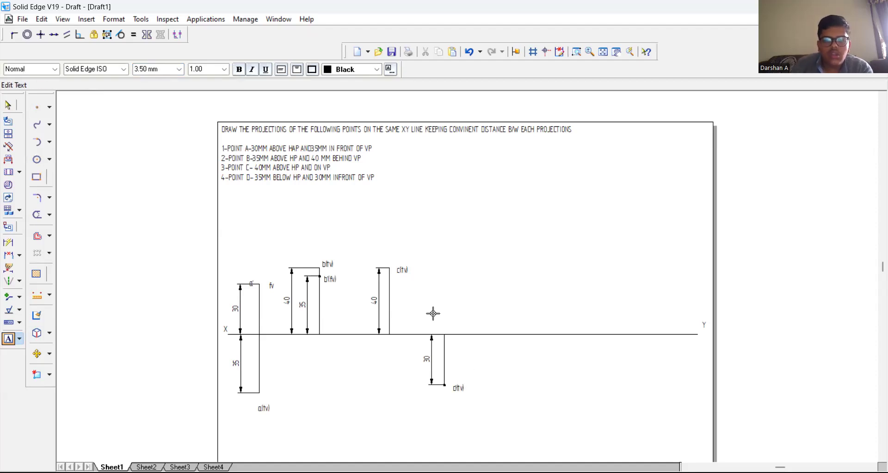
Step: Draw a 35 mm vertical line at 90° downward from the XY end of point D's 30 mm line
{"action": "left_click", "coordinate": [49, 110]}
{"action": "left_click", "coordinate": [65, 107]}
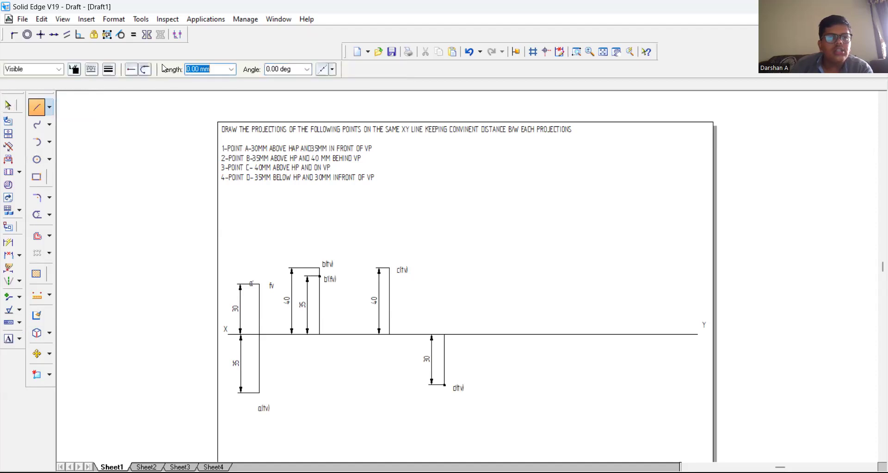
{"action": "left_click", "coordinate": [445, 333]}
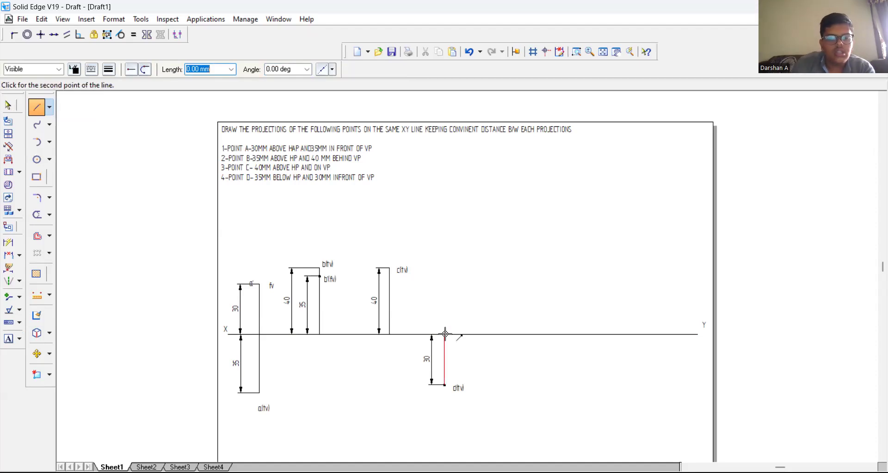
{"action": "type", "text": "35"}
{"action": "key", "text": "Tab"}
{"action": "type", "text": "9"}
{"action": "key", "text": "BackSpace"}
{"action": "type", "text": "-0"}
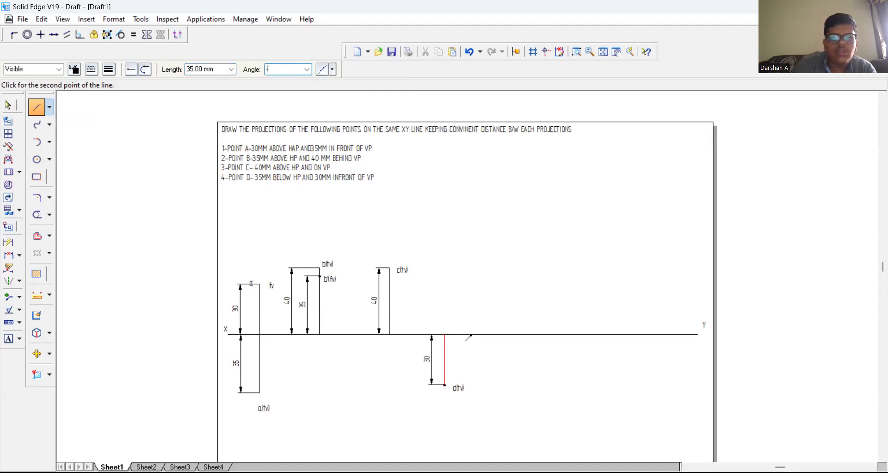
{"action": "key", "text": "Tab"}
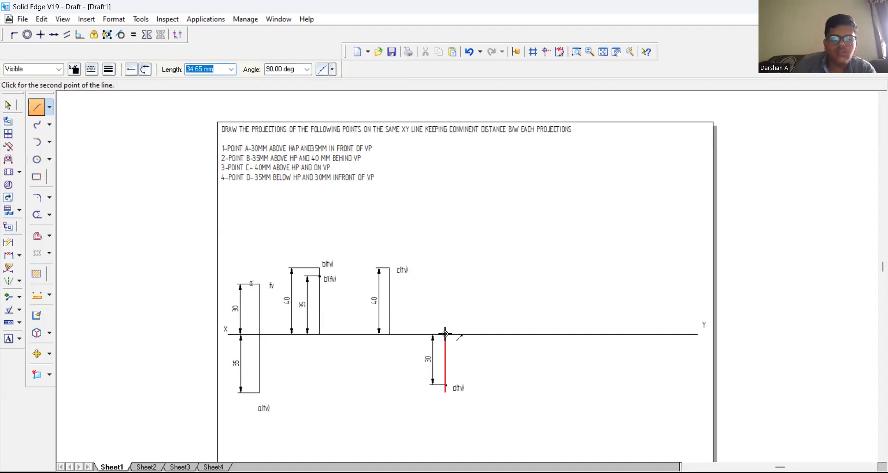
{"action": "left_click", "coordinate": [445, 333]}
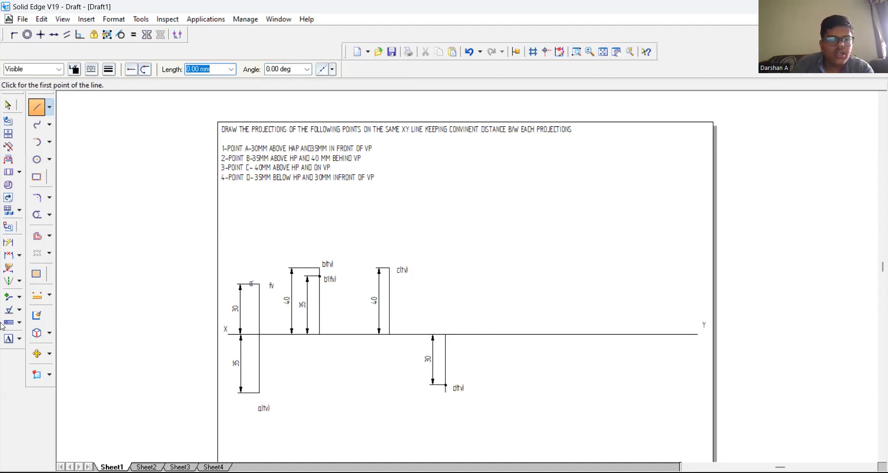
Step: Dimension the full length of point D's vertical line, placing the dimension outside the existing 30 mm one
{"action": "left_click", "coordinate": [8, 243]}
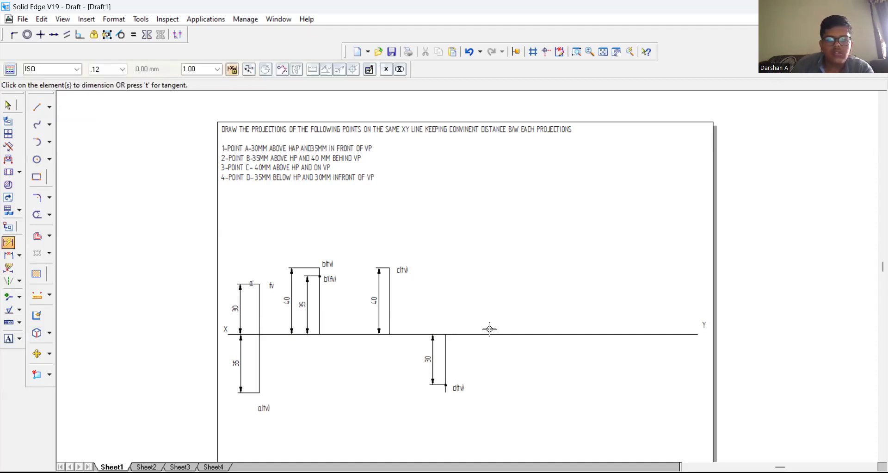
{"action": "left_click", "coordinate": [445, 348]}
{"action": "left_click", "coordinate": [421, 348]}
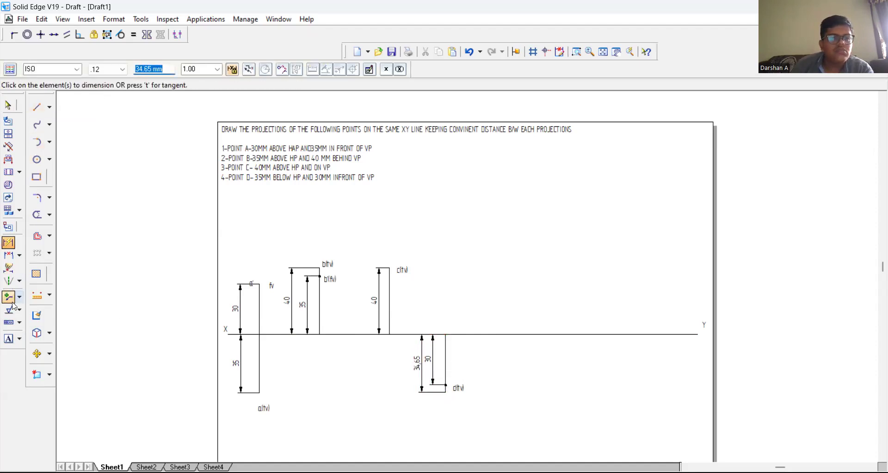
Step: Label the lower end of point D's full vertical line "d'(fv)", just below the "d(tv)" label
{"action": "left_click", "coordinate": [8, 338]}
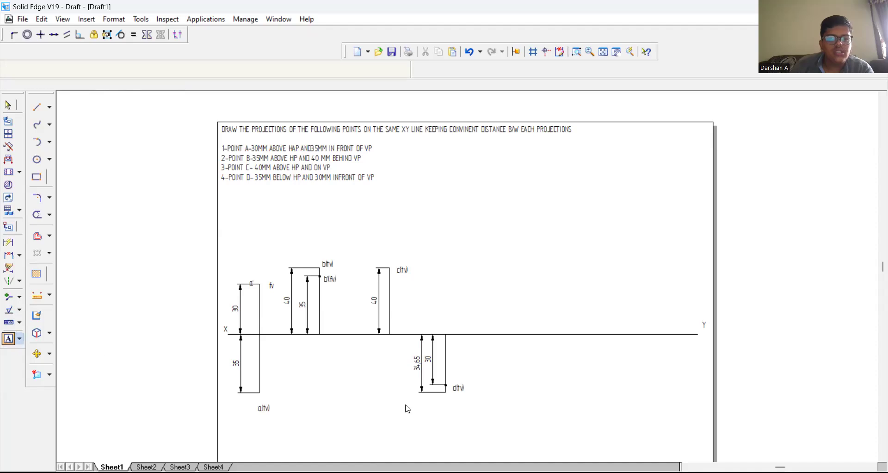
{"action": "left_click", "coordinate": [447, 400]}
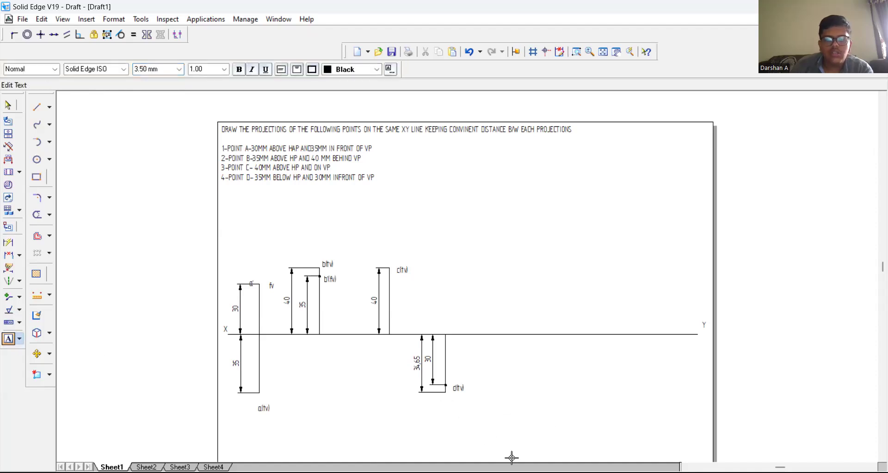
{"action": "type", "text": "d"}
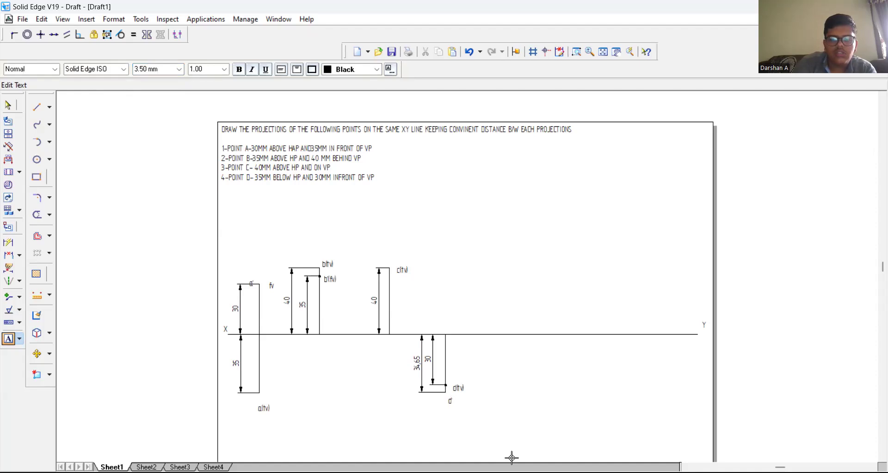
{"action": "type", "text": "'(fv)"}
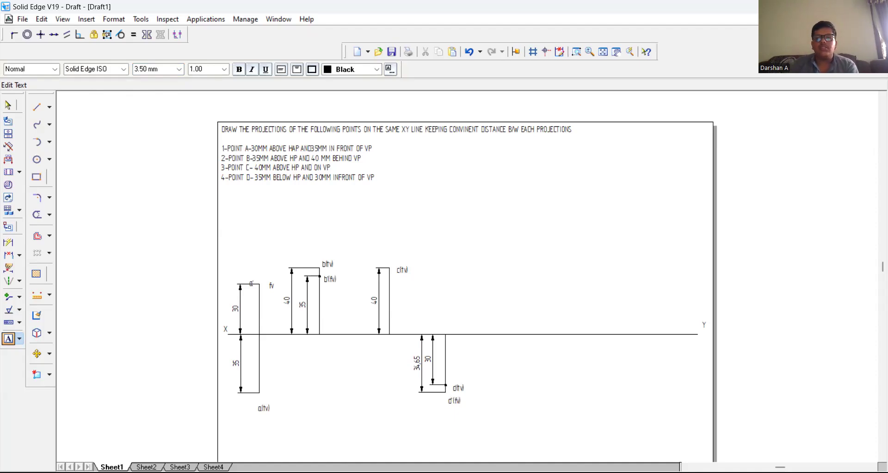
Step: On Sheet2, draw a horizontal XY line about 284 mm long across the middle of the sheet with 0.35 mm line width
{"action": "left_click", "coordinate": [146, 467]}
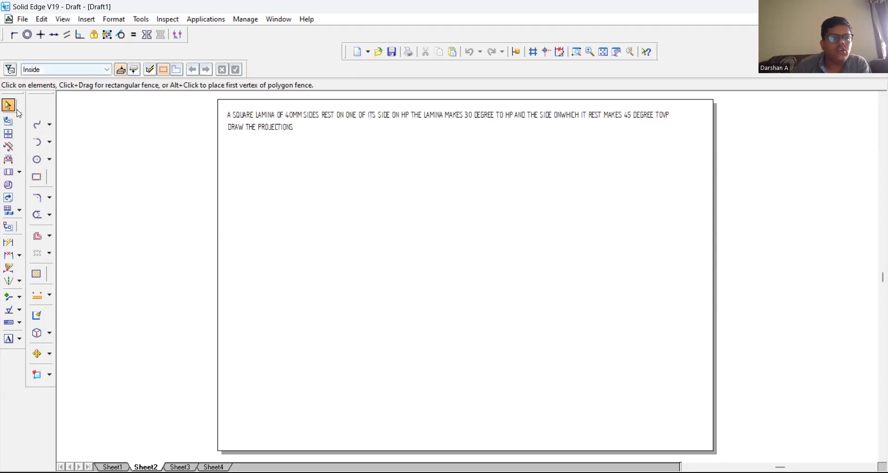
{"action": "left_click", "coordinate": [36, 108]}
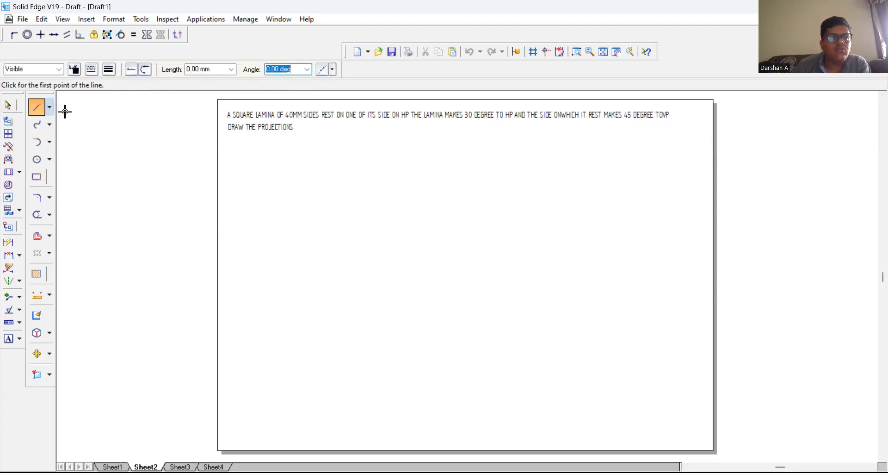
{"action": "left_click", "coordinate": [108, 70]}
{"action": "left_click", "coordinate": [121, 106]}
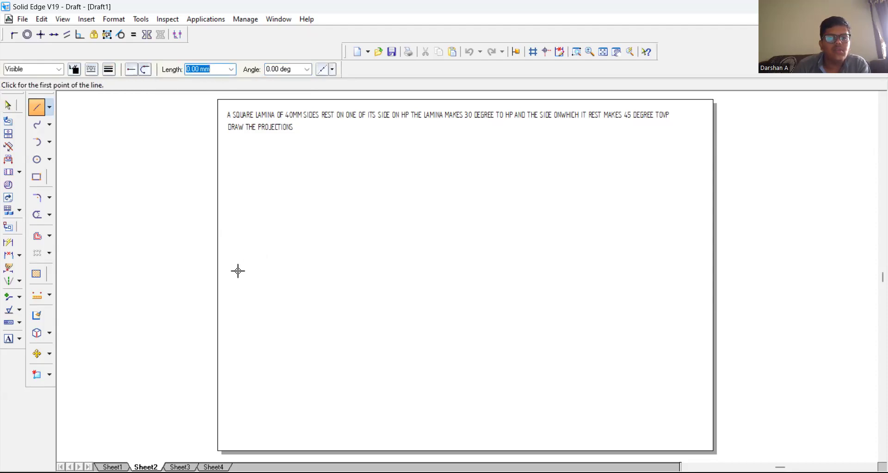
{"action": "left_click", "coordinate": [230, 285]}
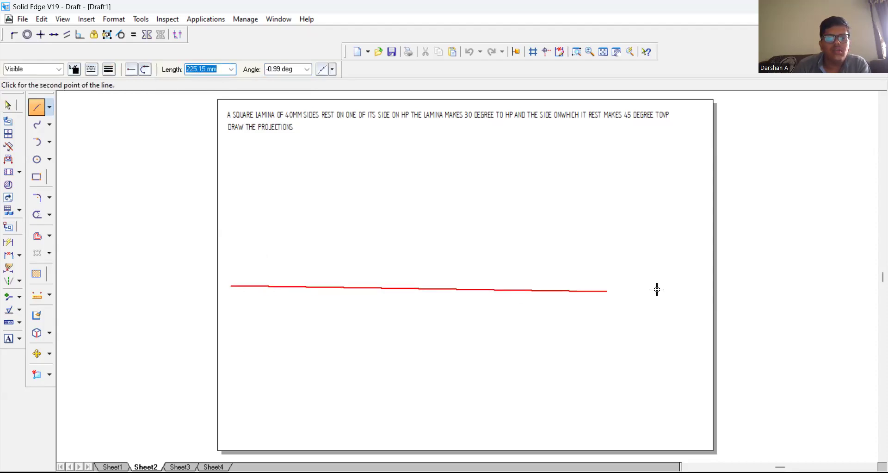
{"action": "left_click", "coordinate": [705, 286]}
{"action": "right_click", "coordinate": [699, 258]}
Step: Label the left end of the horizontal line "x" and its right end "y"
{"action": "left_click", "coordinate": [8, 338]}
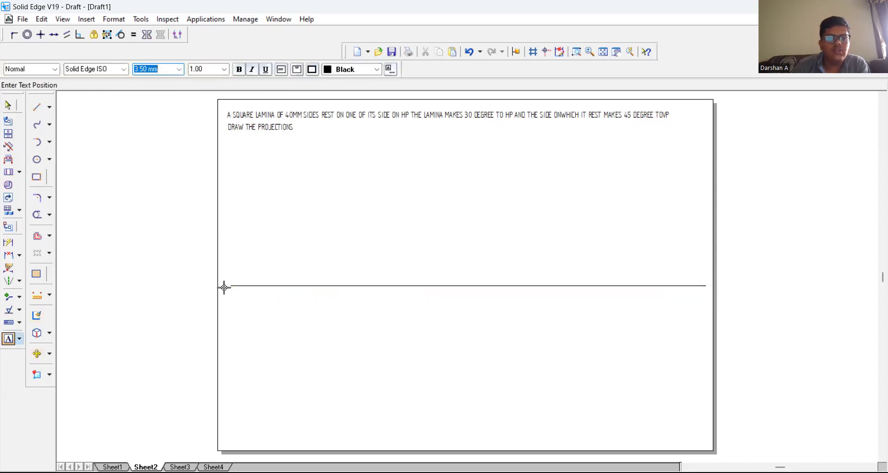
{"action": "left_click", "coordinate": [268, 268]}
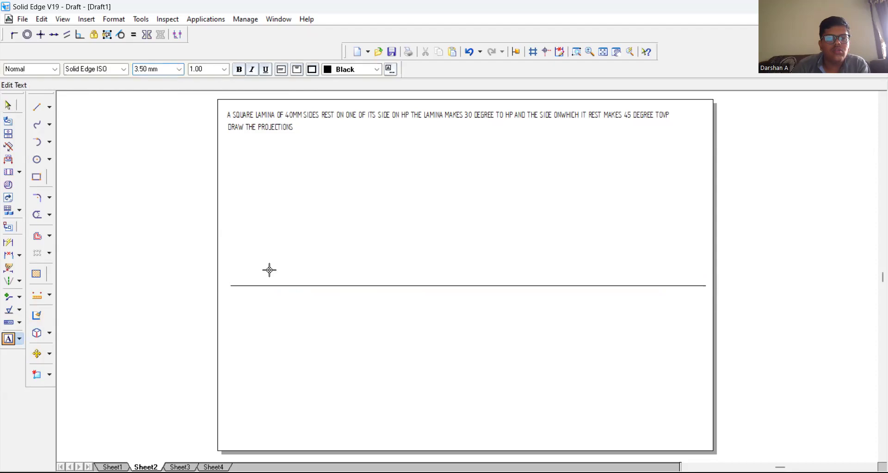
{"action": "type", "text": "X"}
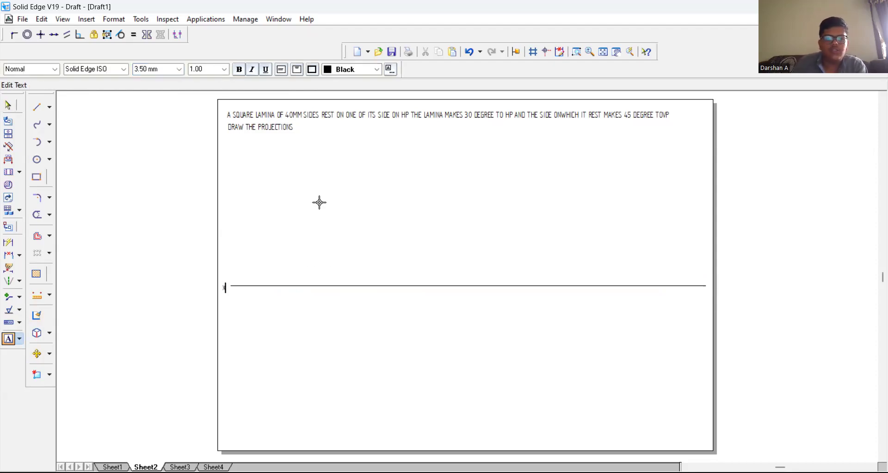
{"action": "left_click", "coordinate": [706, 293]}
{"action": "type", "text": "y"}
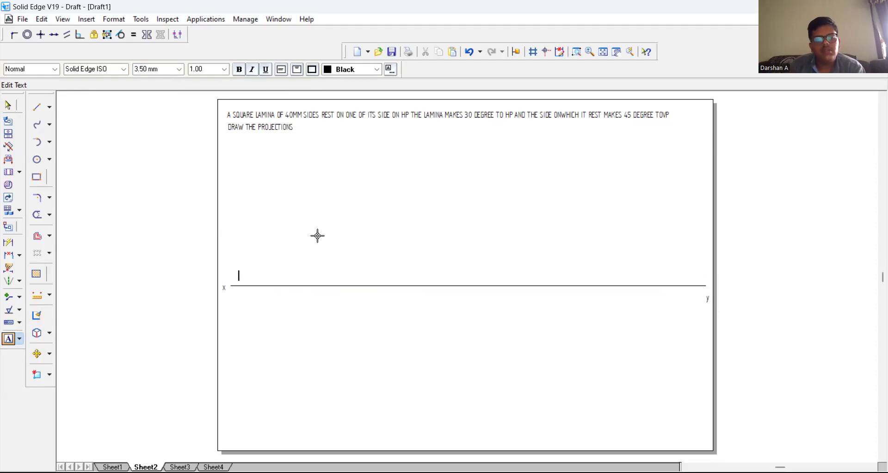
{"action": "type", "text": "vp"}
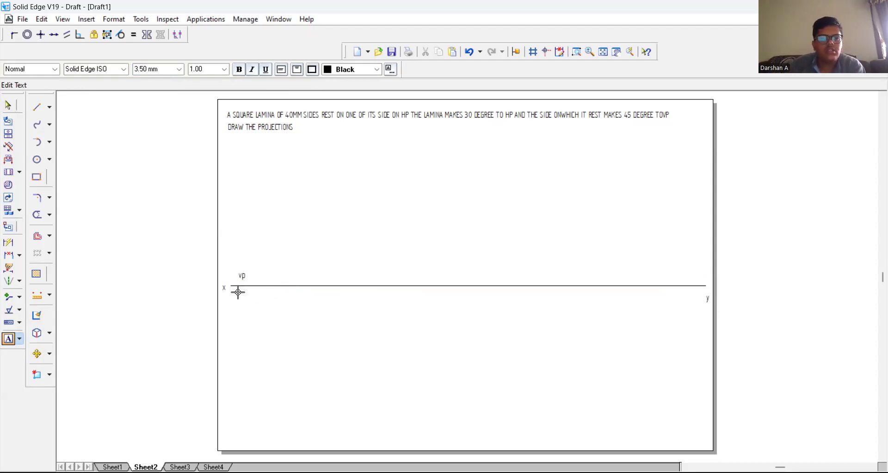
{"action": "type", "text": "hp"}
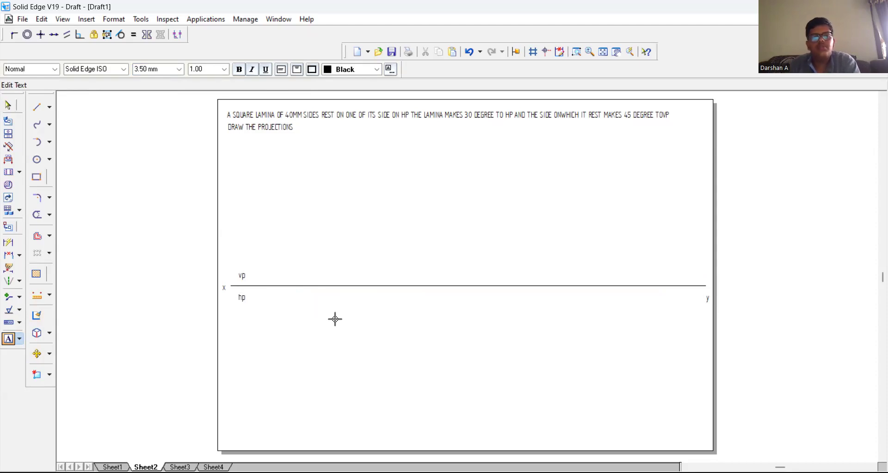
Step: Add the text "vp" above the XY line and "hp" below it, near the x end
{"action": "left_click", "coordinate": [114, 169]}
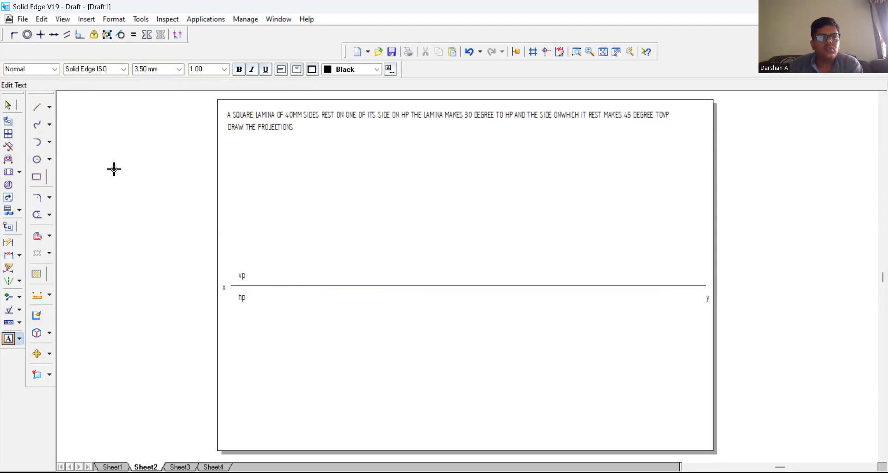
Step: Draw a 40 mm by 40 mm square below the XY line near its x end
{"action": "left_click", "coordinate": [45, 177]}
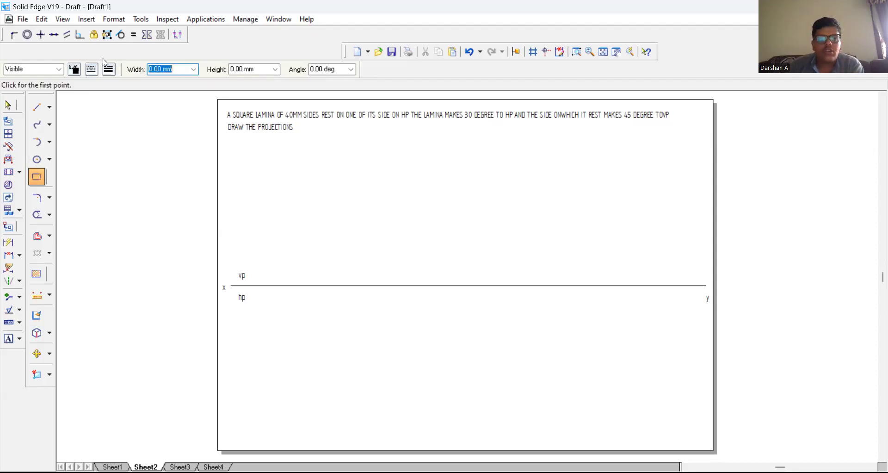
{"action": "type", "text": "4"}
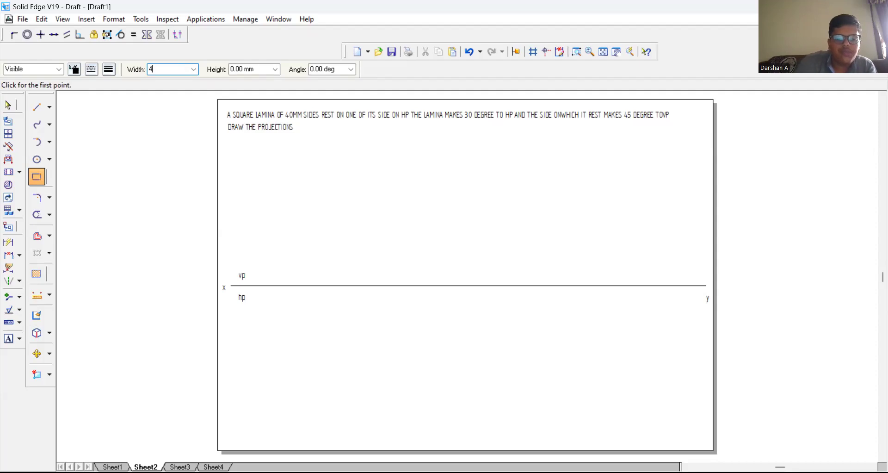
{"action": "type", "text": "0"}
{"action": "key", "text": "Tab"}
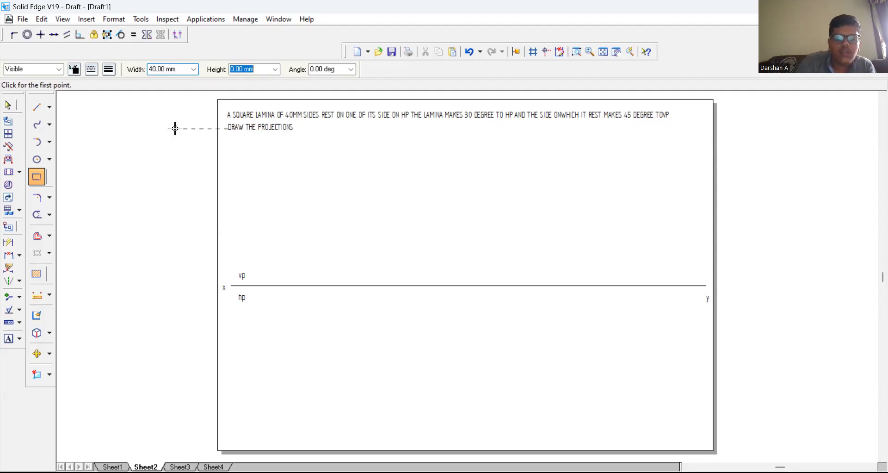
{"action": "type", "text": "4"}
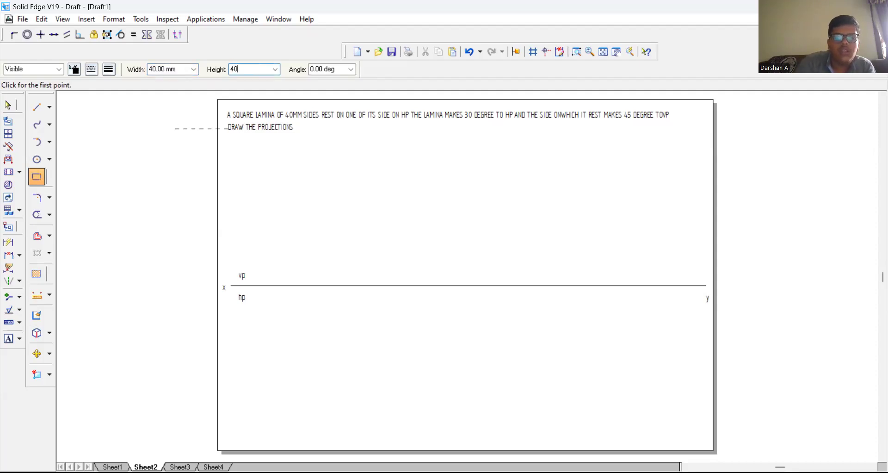
{"action": "type", "text": "0"}
{"action": "key", "text": "Tab"}
{"action": "key", "text": "Tab"}
{"action": "left_click", "coordinate": [63, 417]}
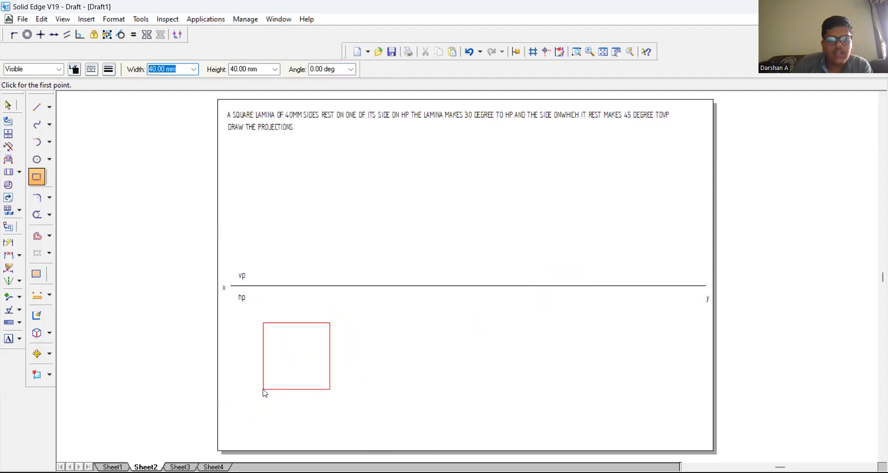
{"action": "left_click", "coordinate": [265, 384]}
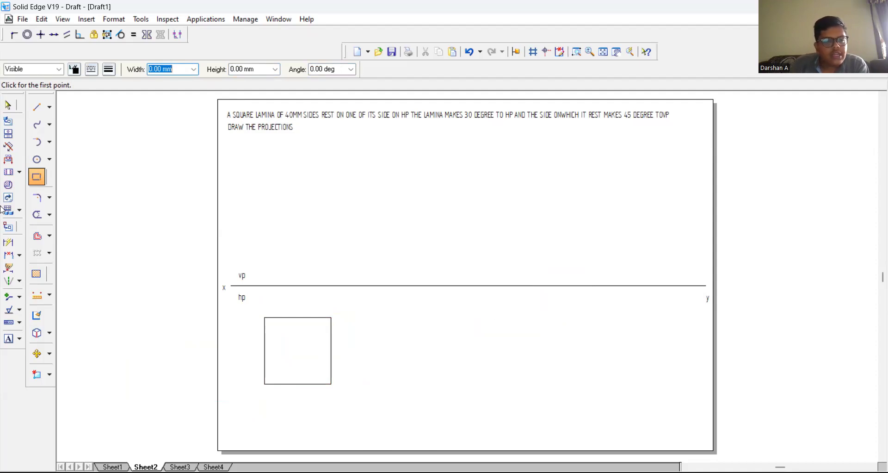
Step: Label the square's corners "a", "b", "c" and "d" counterclockwise, starting from the upper-left corner
{"action": "left_click", "coordinate": [8, 338]}
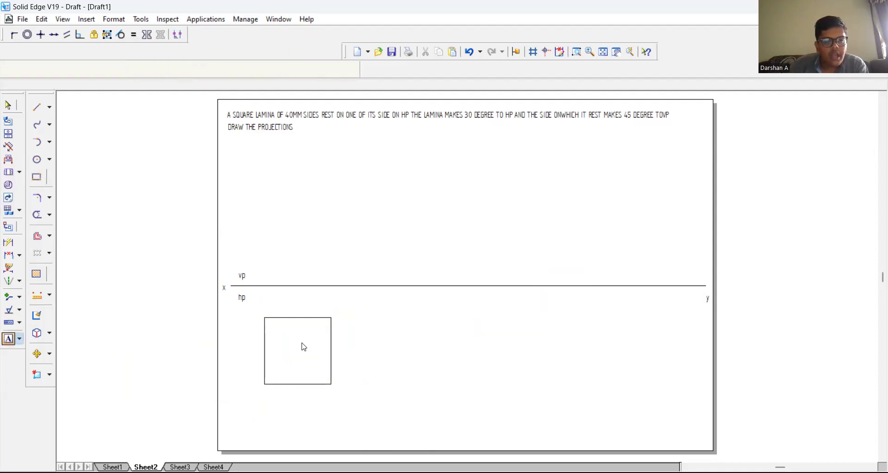
{"action": "left_click", "coordinate": [249, 315]}
{"action": "type", "text": "a"}
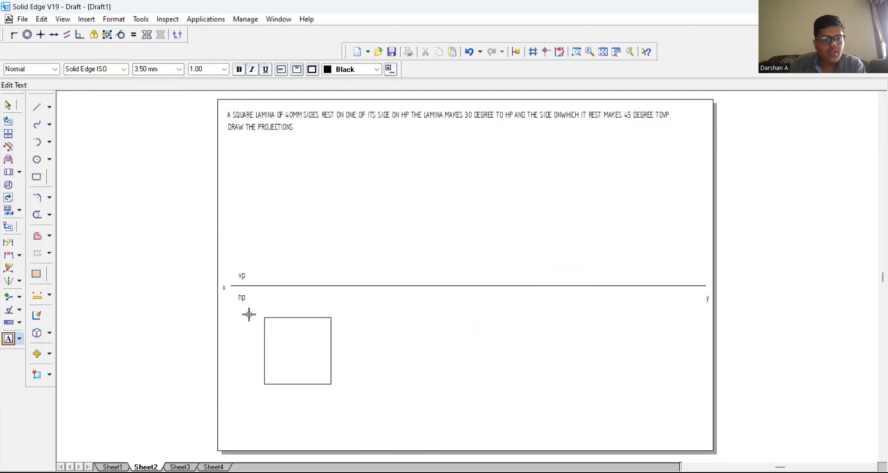
{"action": "left_click", "coordinate": [254, 385]}
{"action": "type", "text": "b"}
{"action": "left_click", "coordinate": [336, 387]}
{"action": "type", "text": "c"}
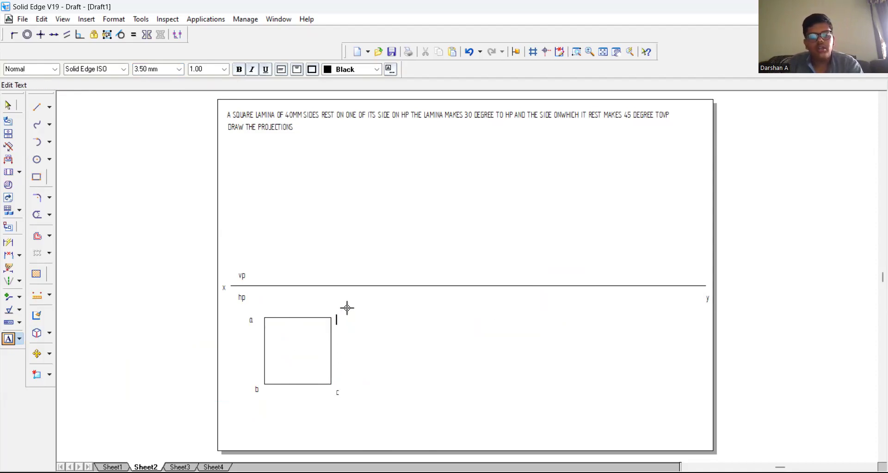
Step: Apply a thicker line width to all four edges of the square
{"action": "left_click", "coordinate": [8, 106]}
{"action": "left_click", "coordinate": [322, 318]}
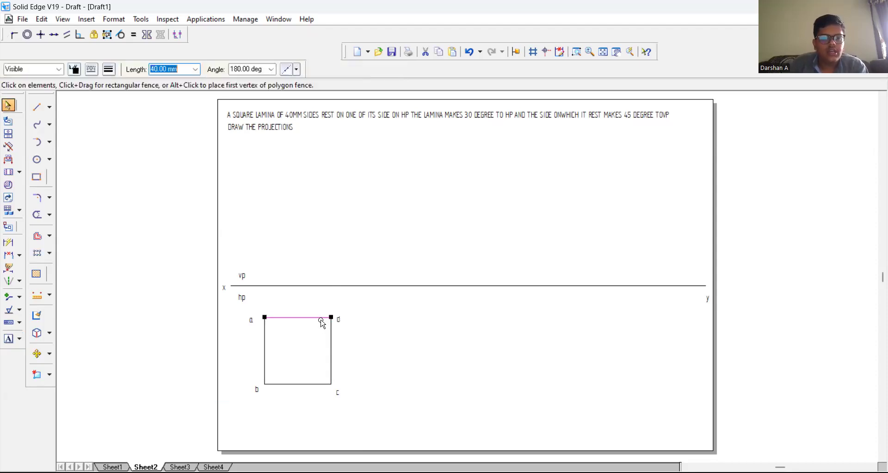
{"action": "left_click", "coordinate": [263, 348], "text": "ctrl"}
{"action": "left_click", "coordinate": [284, 384], "text": "ctrl"}
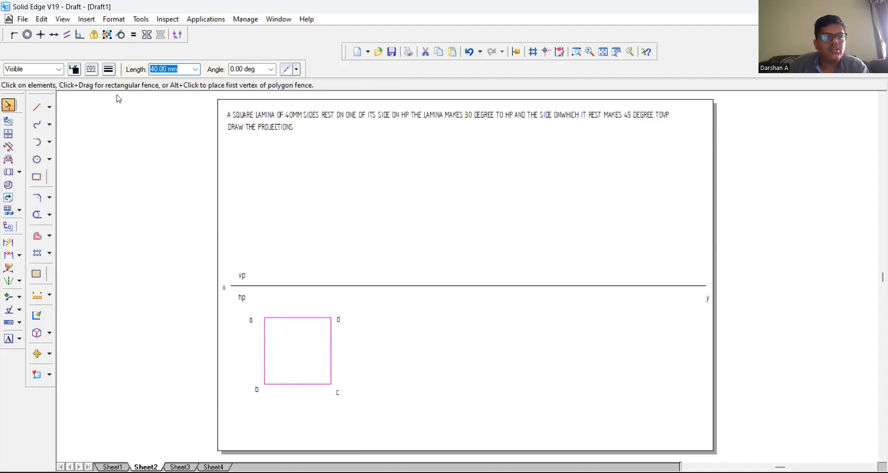
{"action": "left_click", "coordinate": [108, 69]}
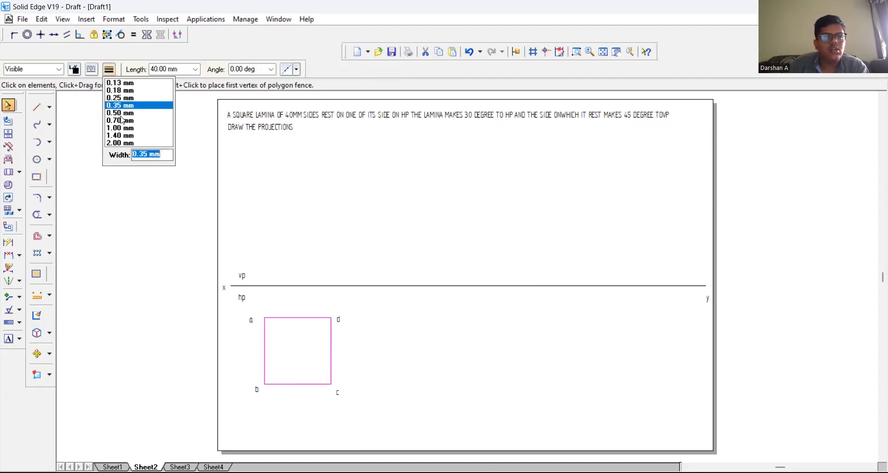
{"action": "left_click", "coordinate": [139, 184]}
Step: Draw vertical projection lines with 0.35 mm line width from corners a and d of the square up to the XY line
{"action": "left_click", "coordinate": [37, 107]}
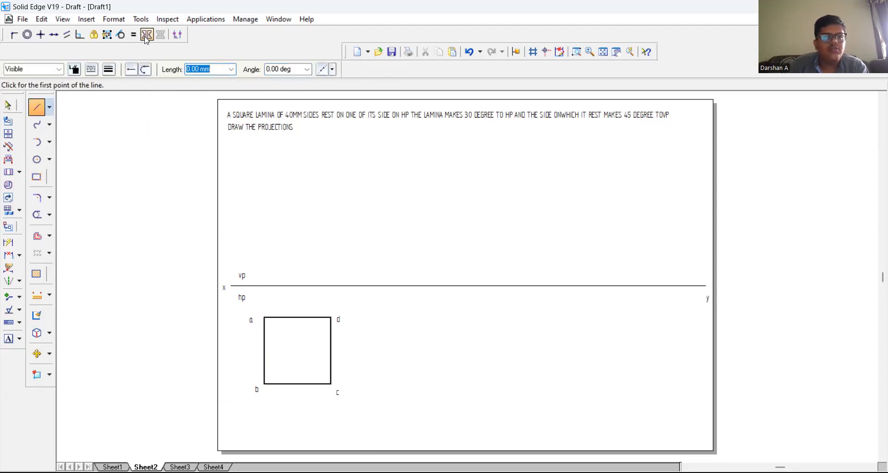
{"action": "left_click", "coordinate": [110, 70]}
{"action": "left_click", "coordinate": [122, 105]}
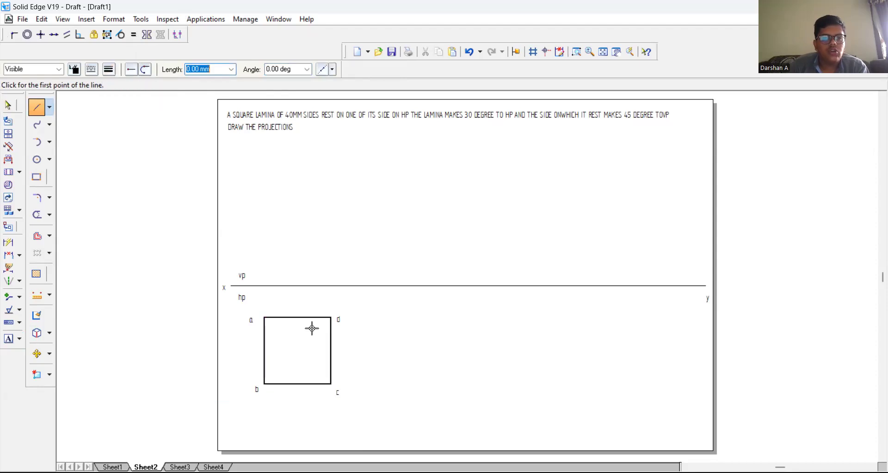
{"action": "left_click", "coordinate": [264, 317]}
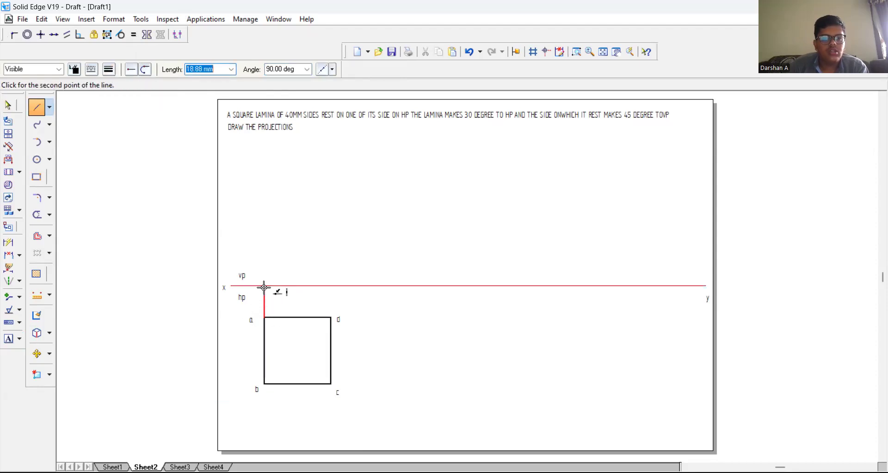
{"action": "left_click", "coordinate": [264, 286]}
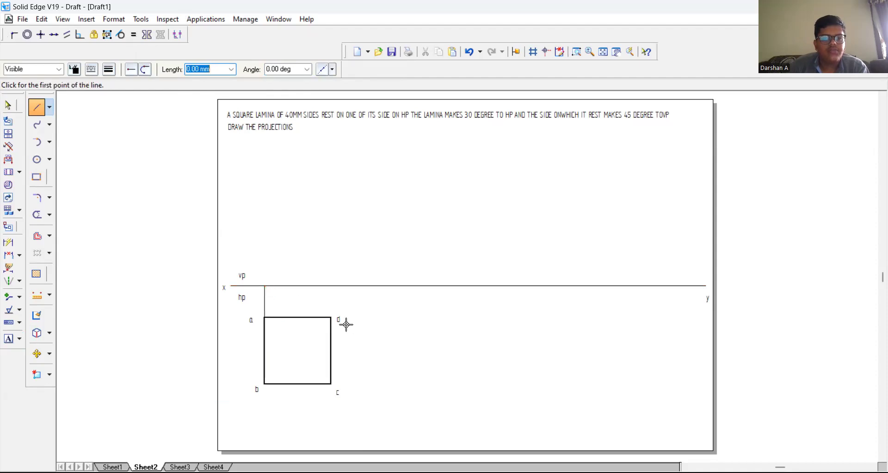
{"action": "left_click", "coordinate": [331, 317]}
{"action": "left_click", "coordinate": [331, 286]}
{"action": "left_click", "coordinate": [331, 285]}
{"action": "right_click", "coordinate": [253, 191]}
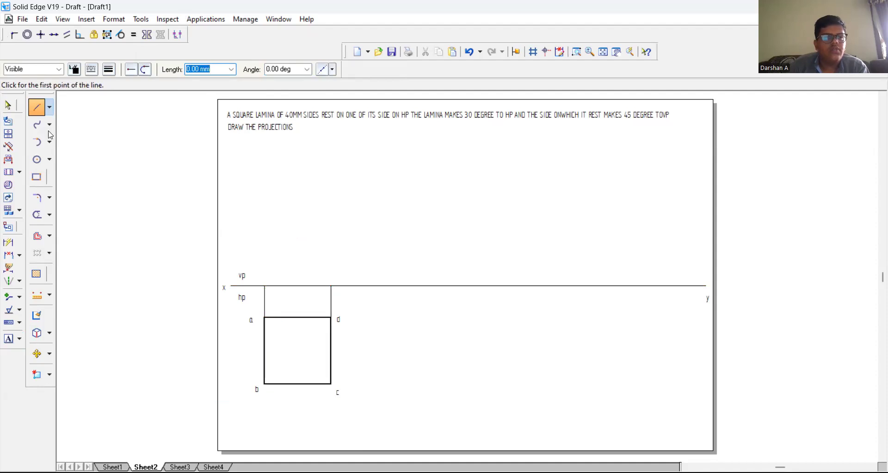
Step: Label the projection points on the XY line "b'(a')" above corner a and "c'(d')" above corner d
{"action": "left_click", "coordinate": [6, 339]}
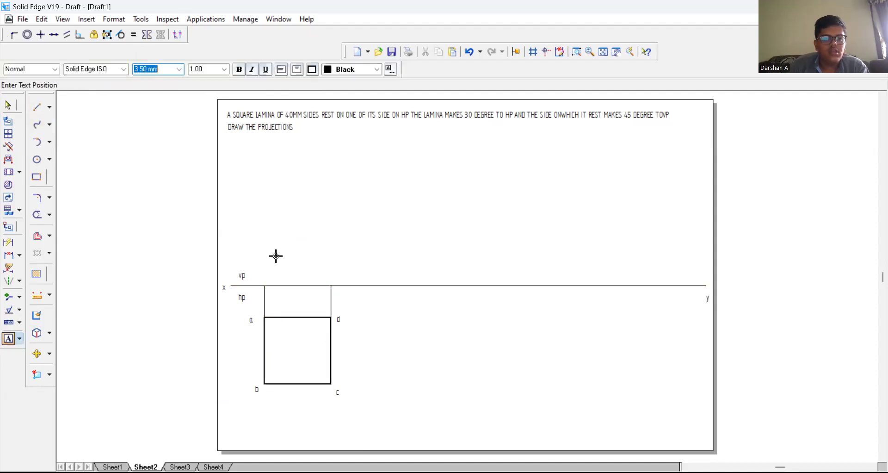
{"action": "left_click", "coordinate": [255, 275]}
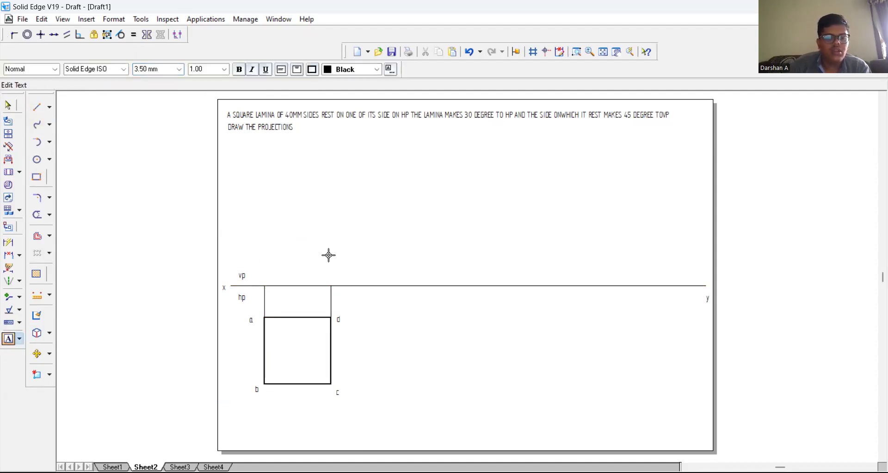
{"action": "type", "text": "b(a"}
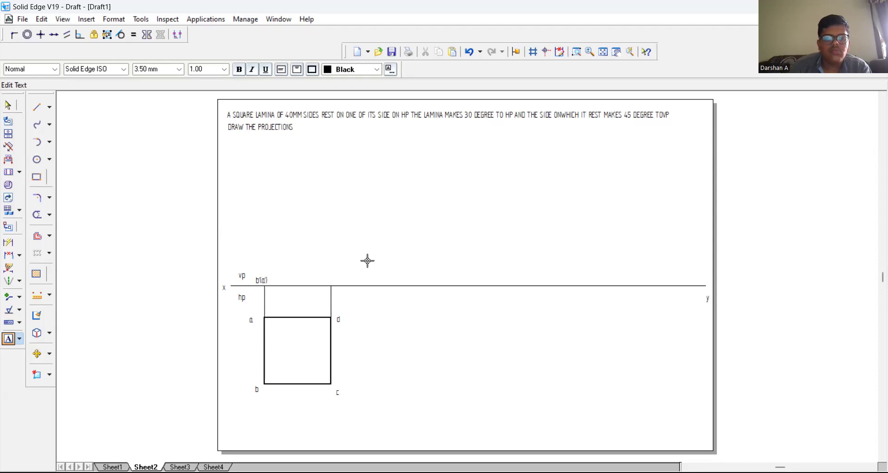
{"action": "type", "text": "c"}
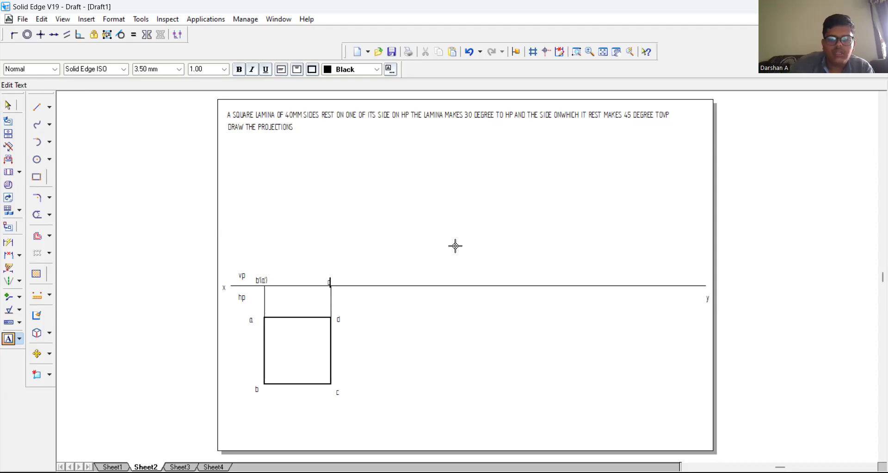
{"action": "type", "text": "'(d')"}
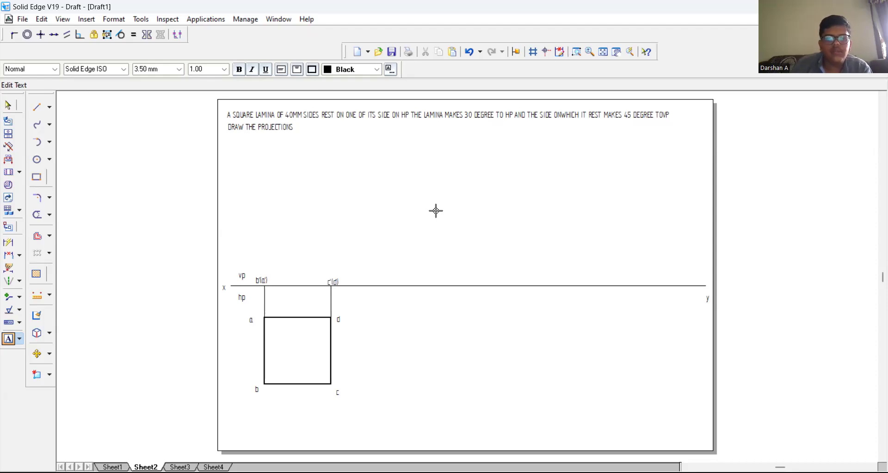
Step: Draw the edge view of the lamina as a thicker line along XY from b'(a') to c'(d')
{"action": "left_click", "coordinate": [36, 107]}
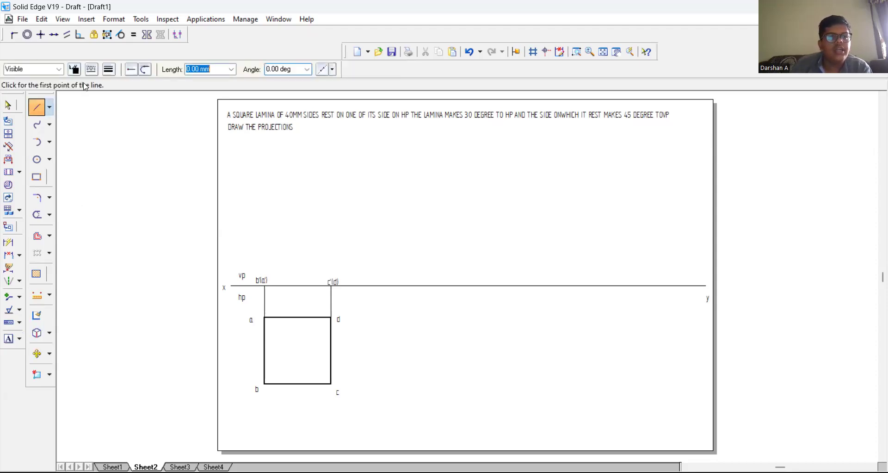
{"action": "left_click", "coordinate": [108, 69]}
{"action": "left_click", "coordinate": [123, 111]}
{"action": "left_click", "coordinate": [263, 305]}
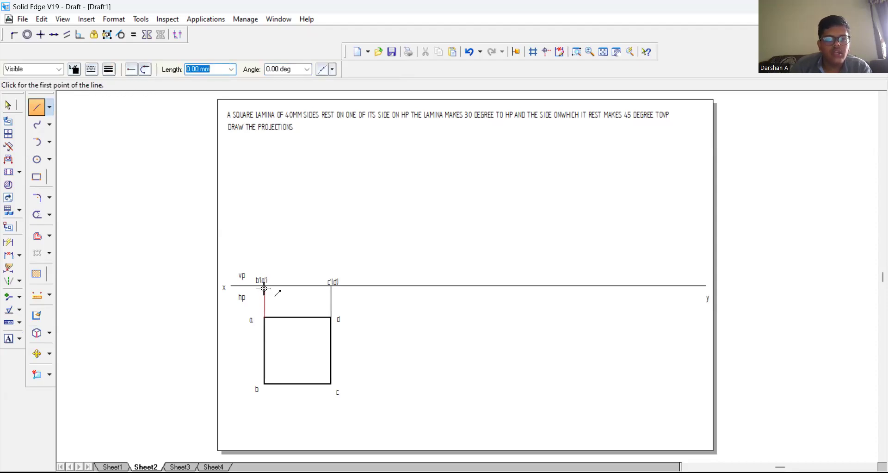
{"action": "left_click", "coordinate": [264, 286]}
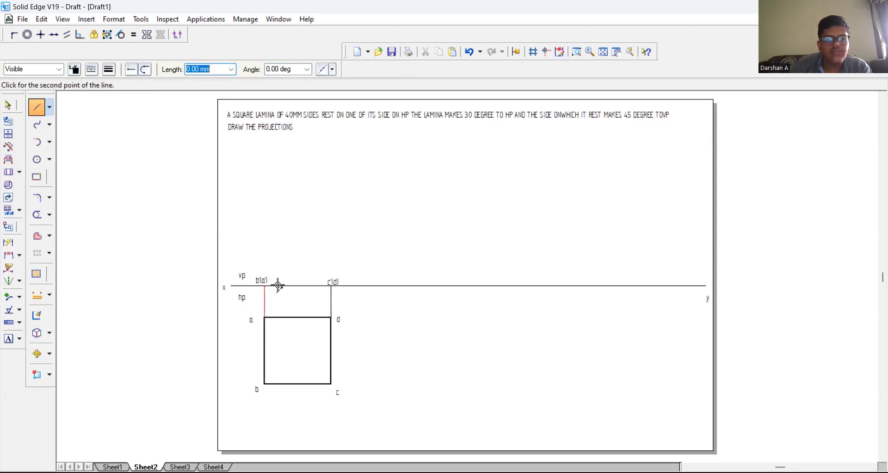
{"action": "left_click", "coordinate": [331, 285]}
{"action": "right_click", "coordinate": [331, 265]}
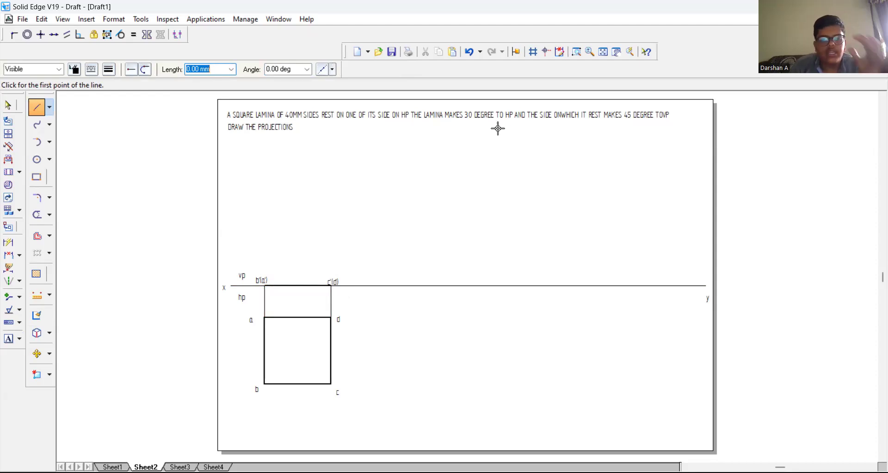
Step: Copy the edge-view line with its two labels about 54 mm along the XY line toward y
{"action": "left_click", "coordinate": [8, 105]}
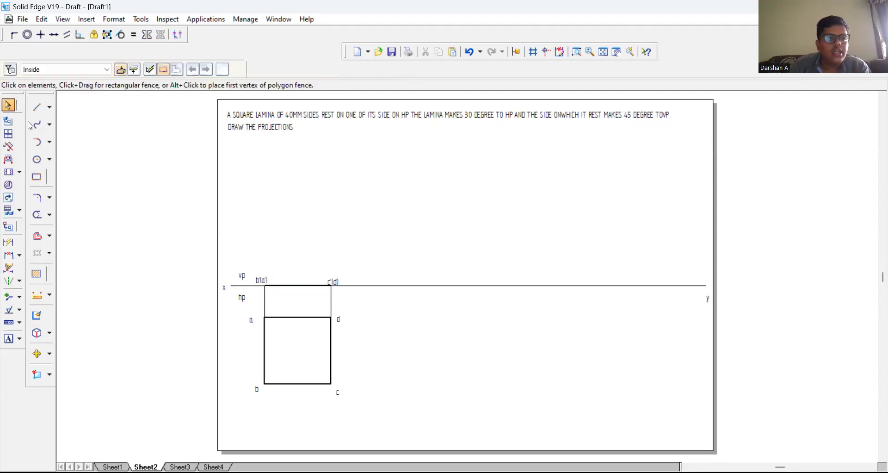
{"action": "left_click_drag", "start_coordinate": [250, 274], "coordinate": [356, 290]}
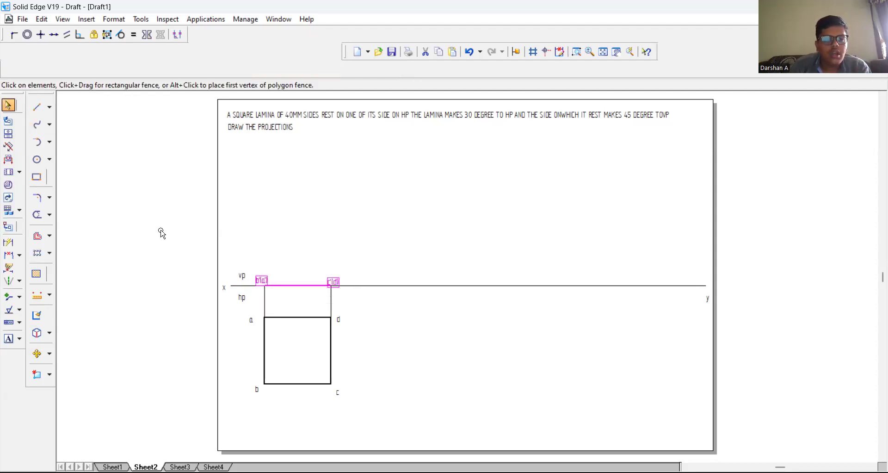
{"action": "left_click", "coordinate": [36, 353]}
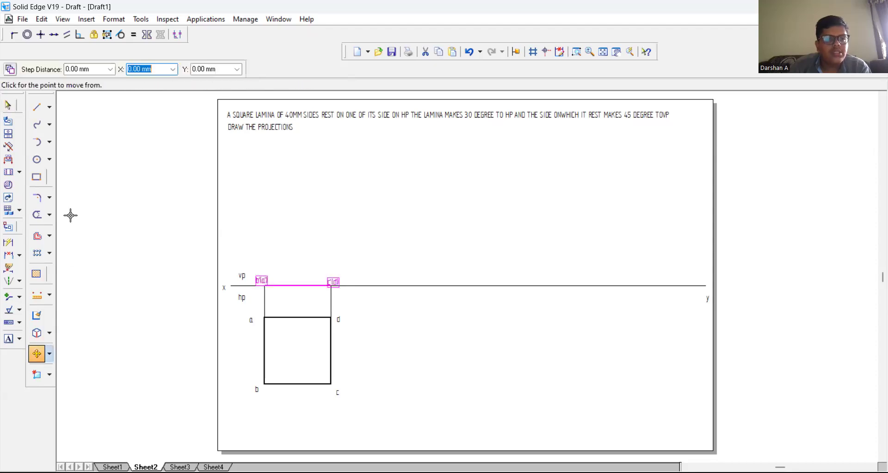
{"action": "left_click", "coordinate": [319, 285]}
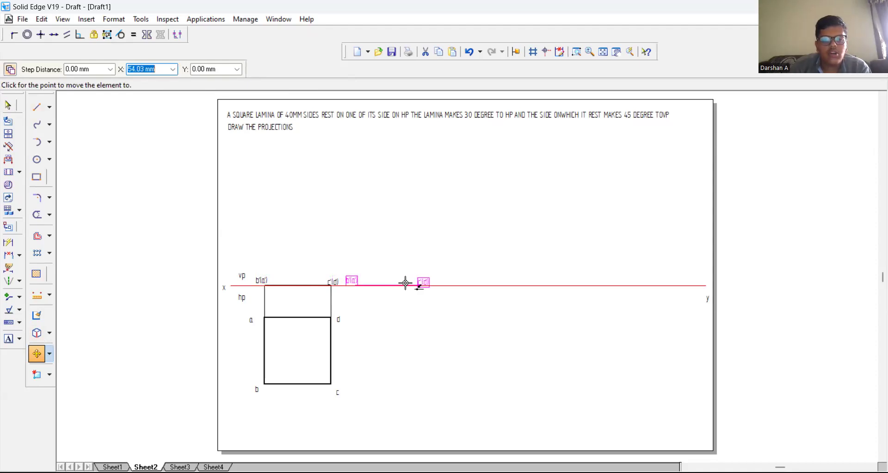
{"action": "key", "text": "Return"}
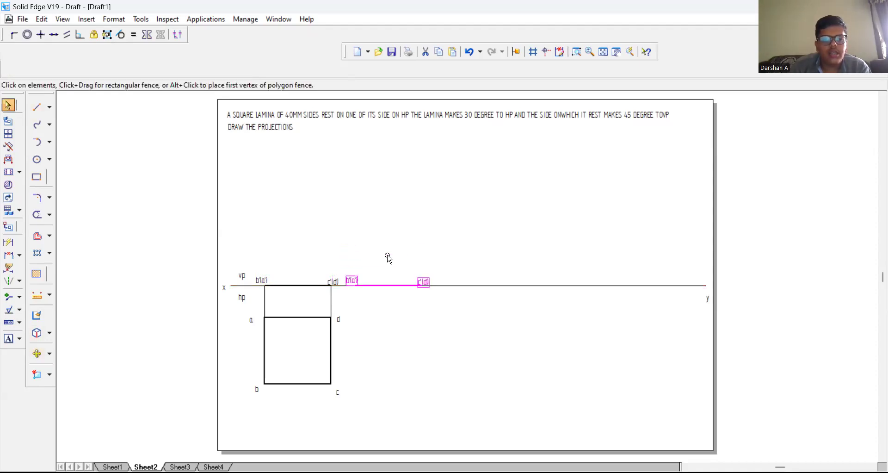
{"action": "left_click", "coordinate": [50, 355]}
{"action": "left_click", "coordinate": [76, 363]}
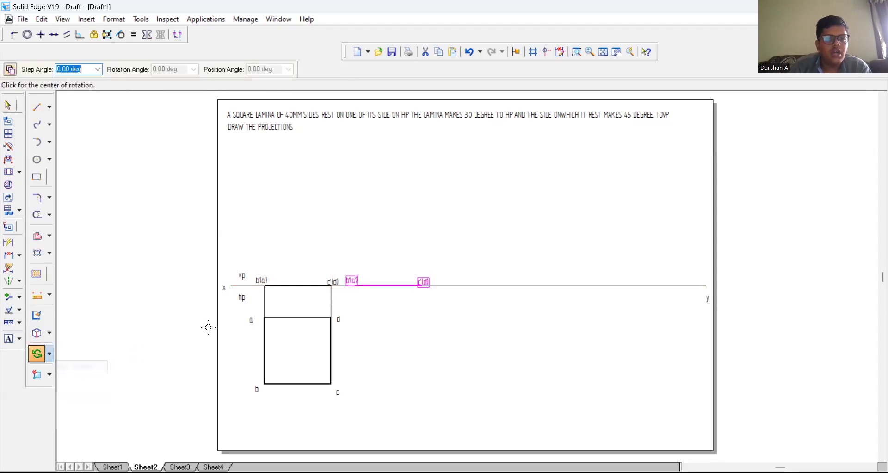
{"action": "left_click", "coordinate": [354, 286]}
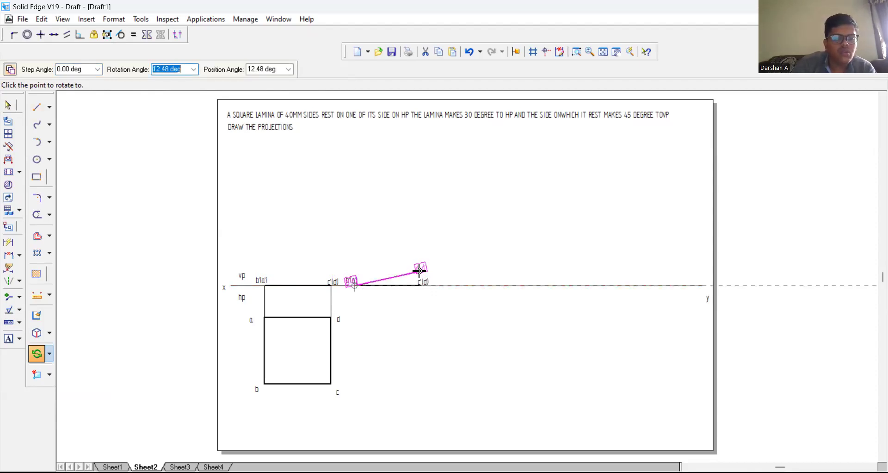
{"action": "type", "text": "30"}
{"action": "key", "text": "Tab"}
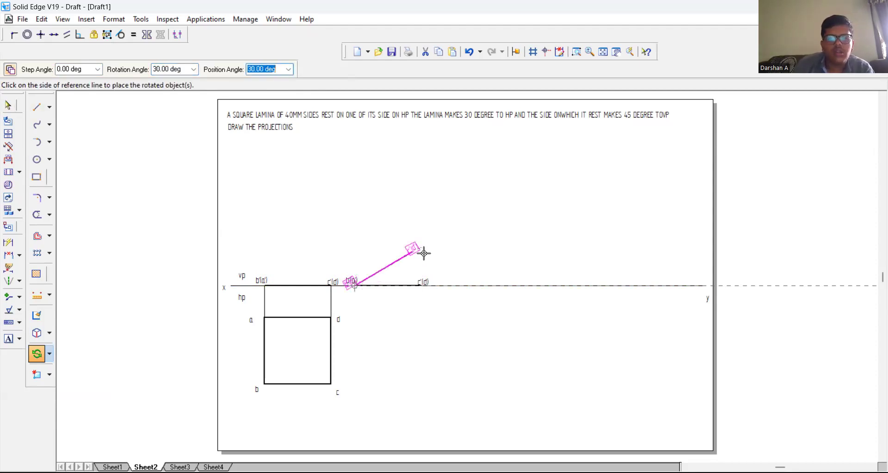
{"action": "key", "text": "Escape"}
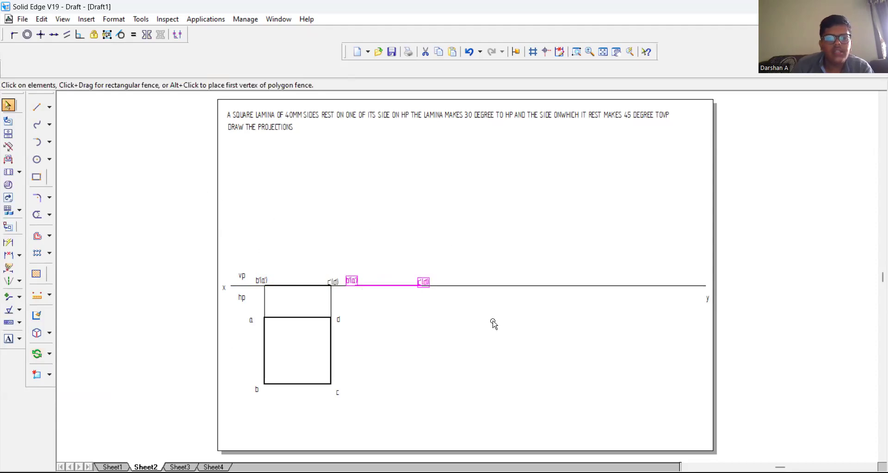
Step: Rotate the copied edge view and its labels 30 degrees upward about the b'(a') end, without keeping a copy
{"action": "left_click", "coordinate": [37, 353]}
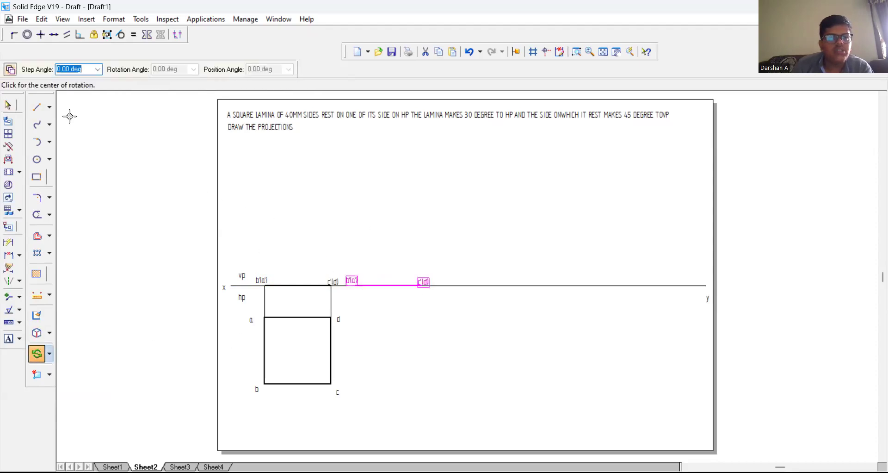
{"action": "left_click", "coordinate": [10, 69]}
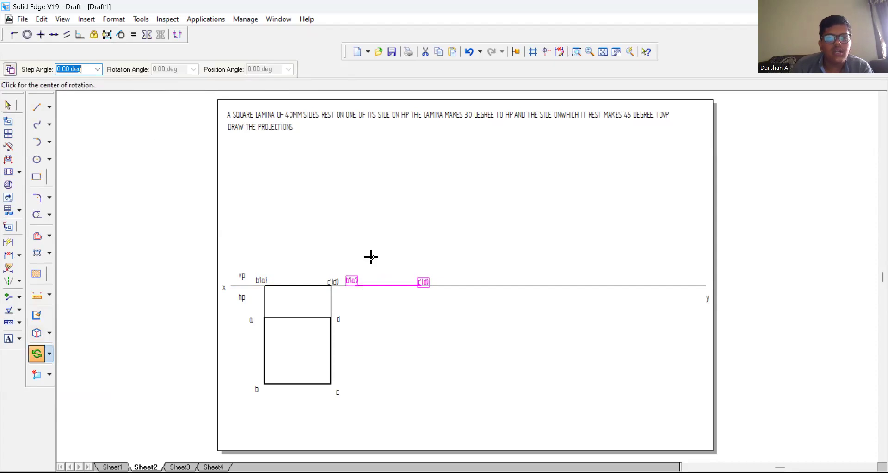
{"action": "left_click", "coordinate": [355, 286]}
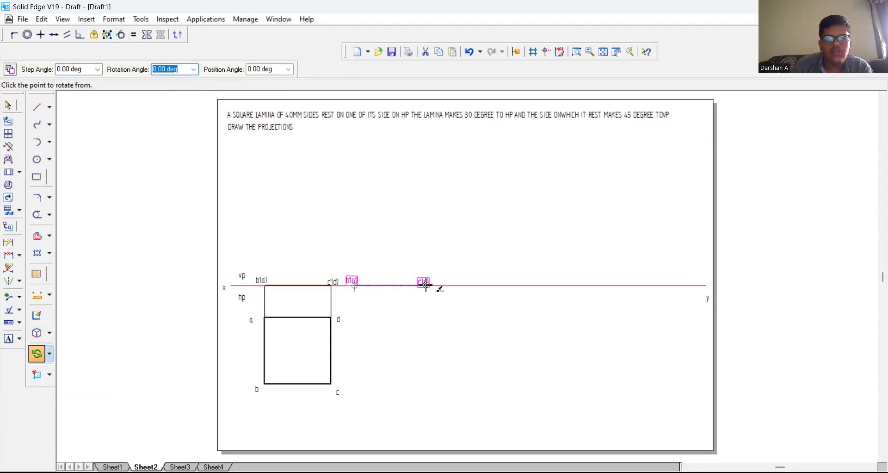
{"action": "left_click", "coordinate": [418, 285]}
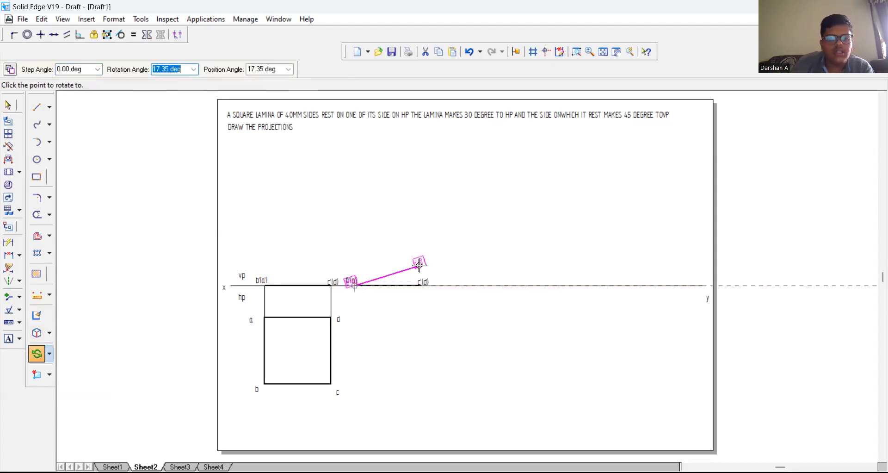
{"action": "type", "text": "30"}
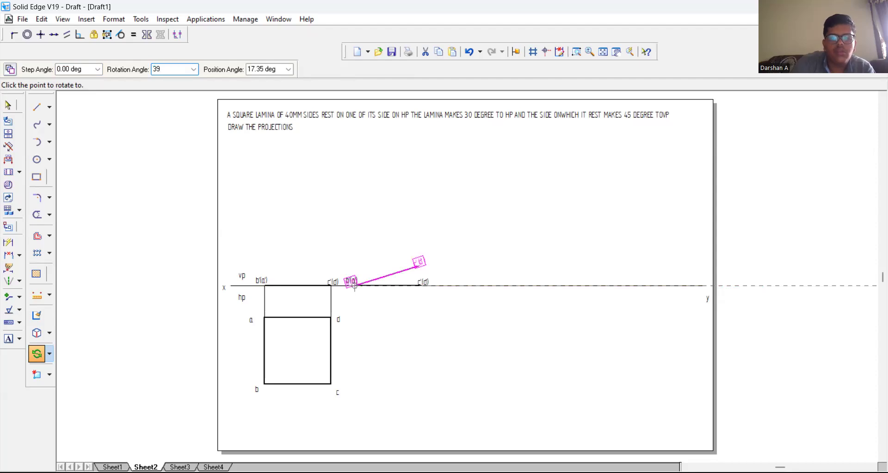
{"action": "key", "text": "Return"}
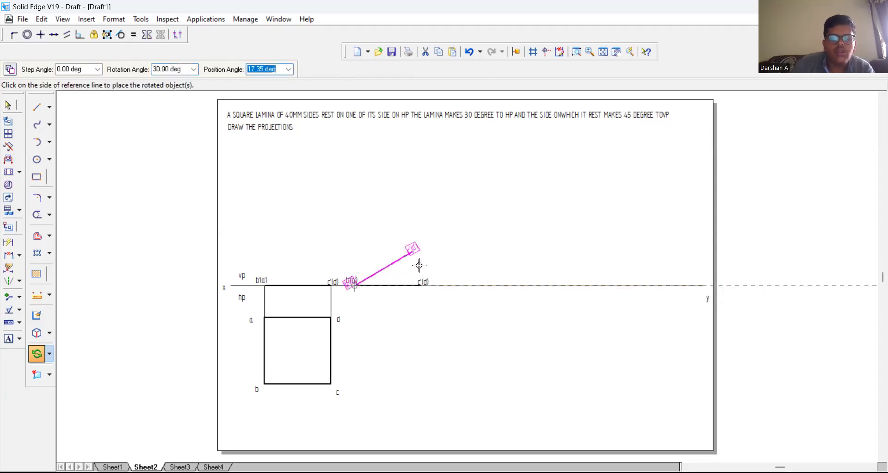
{"action": "left_click", "coordinate": [420, 266]}
{"action": "left_click", "coordinate": [467, 198]}
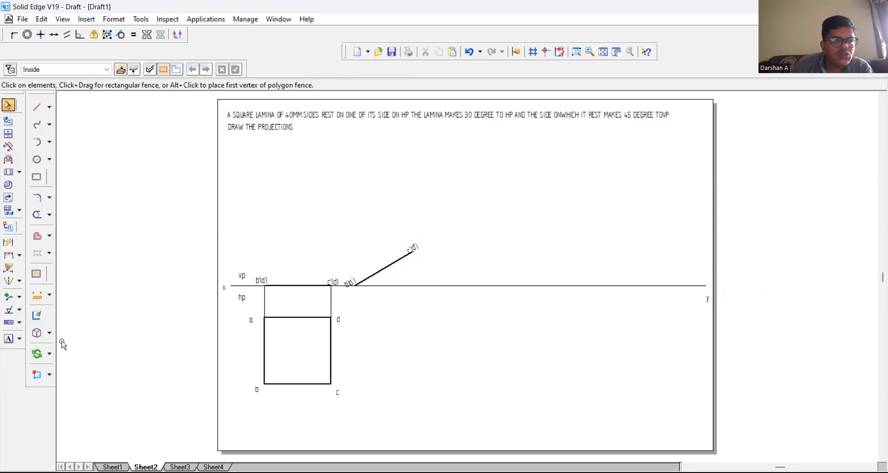
Step: Dimension the angle between the XY line and the inclined edge view
{"action": "left_click", "coordinate": [19, 255]}
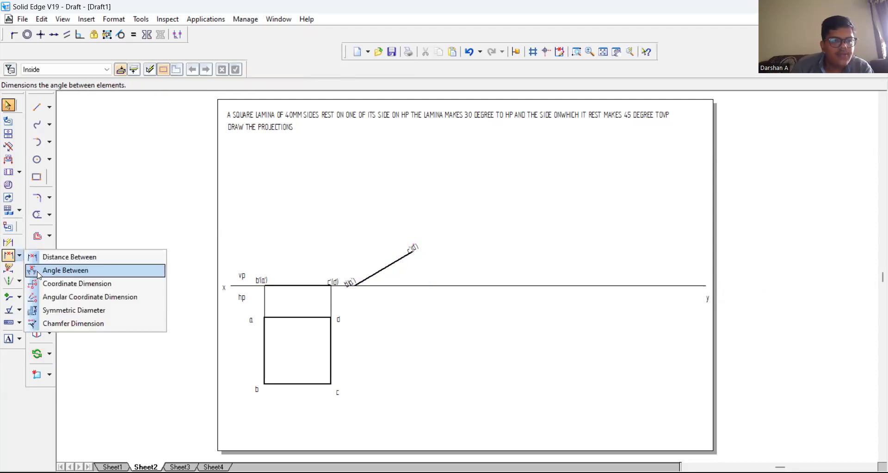
{"action": "left_click", "coordinate": [38, 273]}
{"action": "left_click", "coordinate": [402, 289]}
{"action": "left_click", "coordinate": [404, 286]}
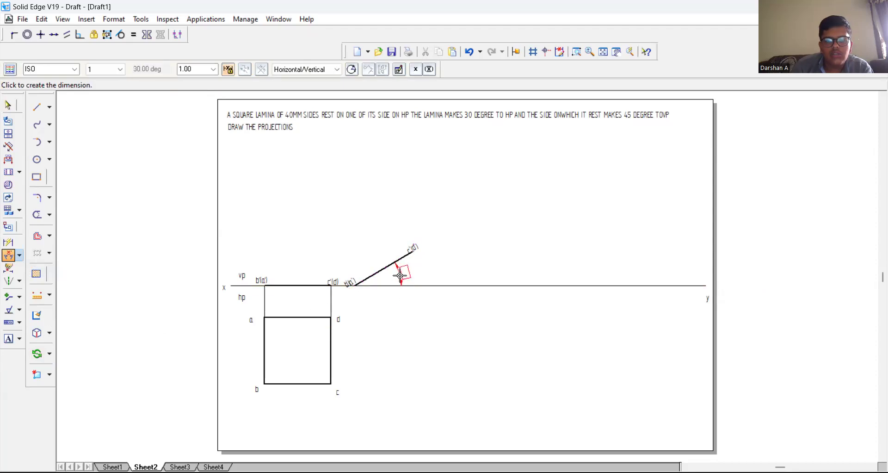
{"action": "left_click", "coordinate": [401, 275]}
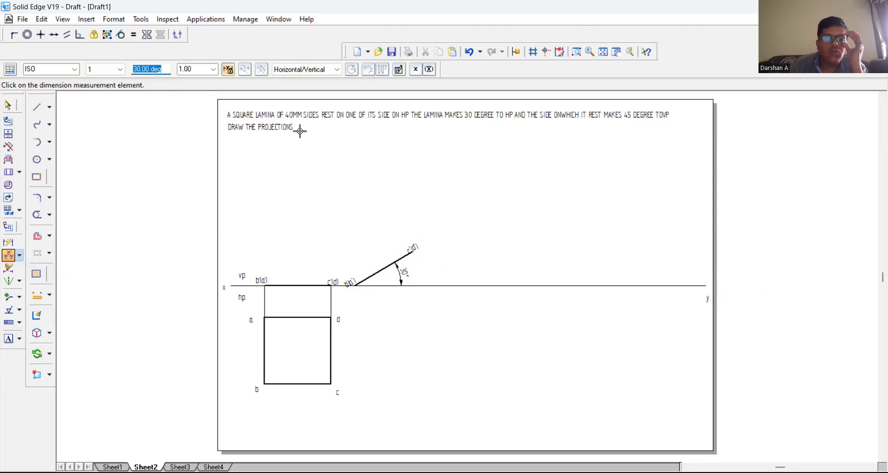
Step: Move the inclined edge-view line about 13 mm toward y, keeping its lower end at the XY line
{"action": "left_click", "coordinate": [37, 107]}
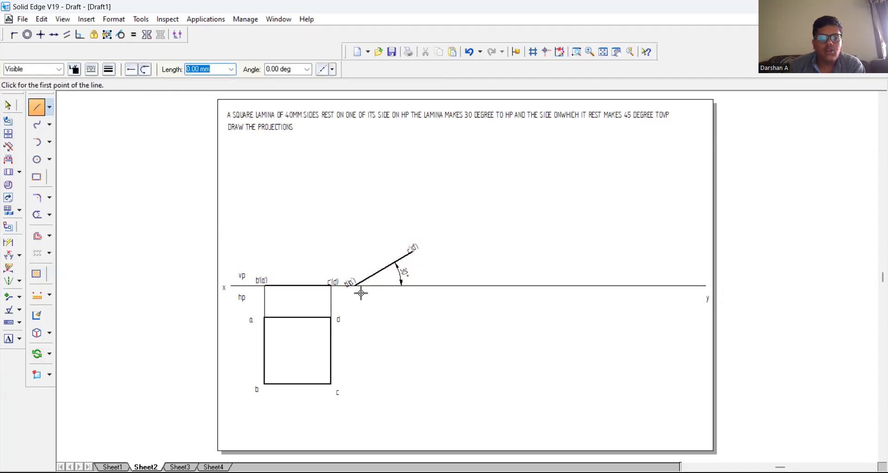
{"action": "left_click", "coordinate": [38, 355]}
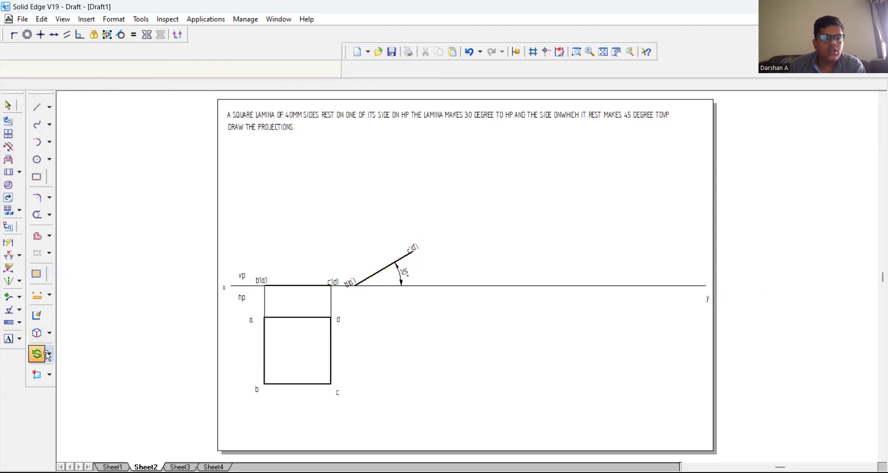
{"action": "left_click", "coordinate": [380, 270]}
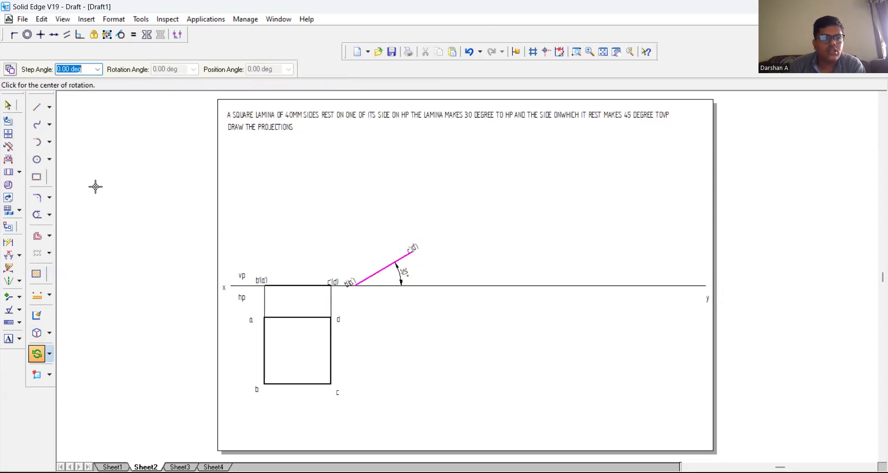
{"action": "left_click", "coordinate": [49, 354]}
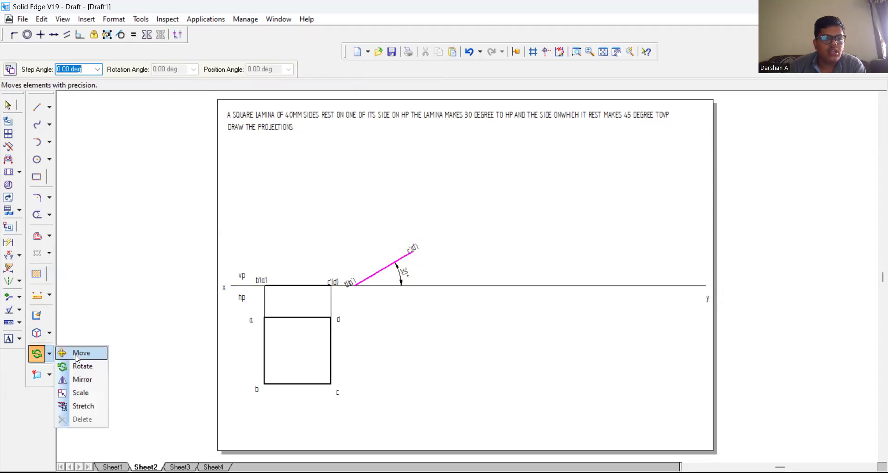
{"action": "left_click", "coordinate": [80, 353]}
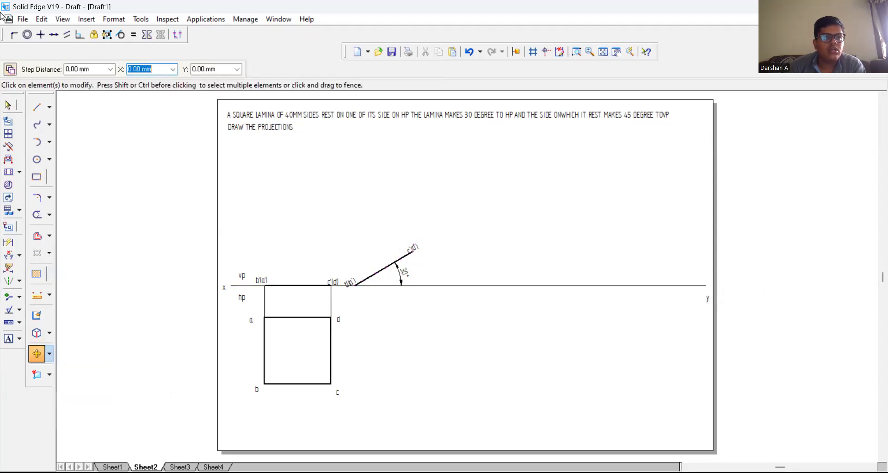
{"action": "left_click", "coordinate": [373, 277]}
{"action": "left_click", "coordinate": [384, 268]}
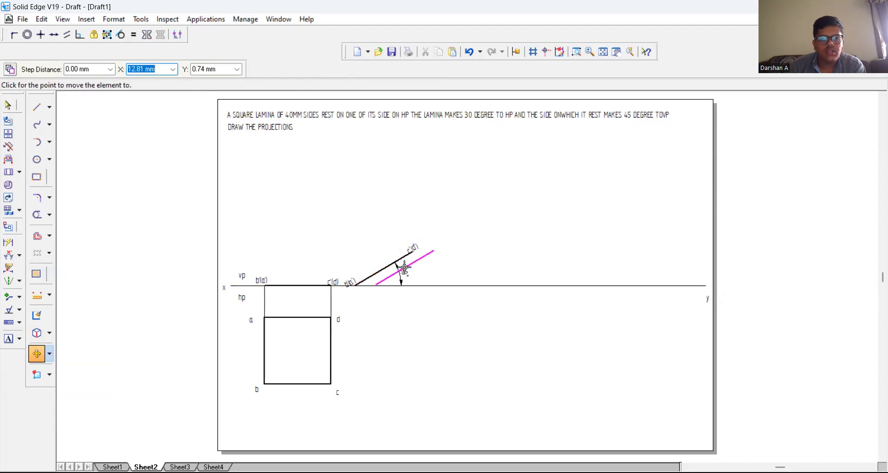
{"action": "left_click", "coordinate": [404, 267]}
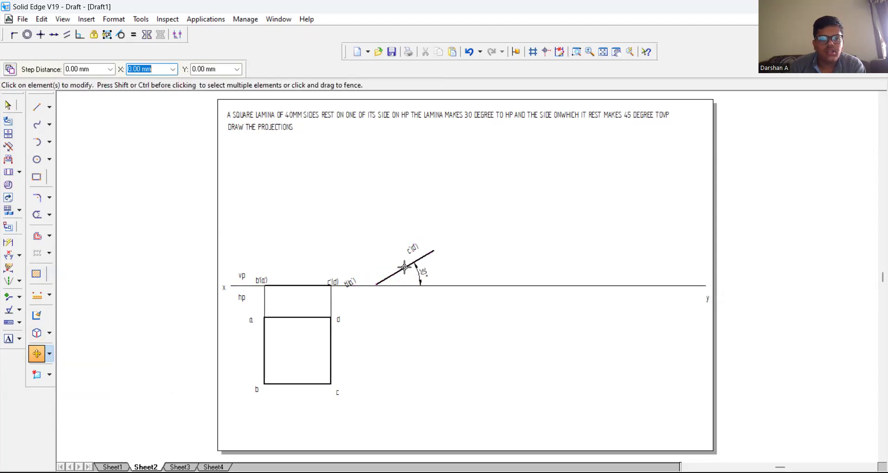
Step: Move the b'(a') and c'(d') labels next to the lower and upper ends of the inclined edge view
{"action": "left_click", "coordinate": [353, 279]}
{"action": "left_click", "coordinate": [352, 283]}
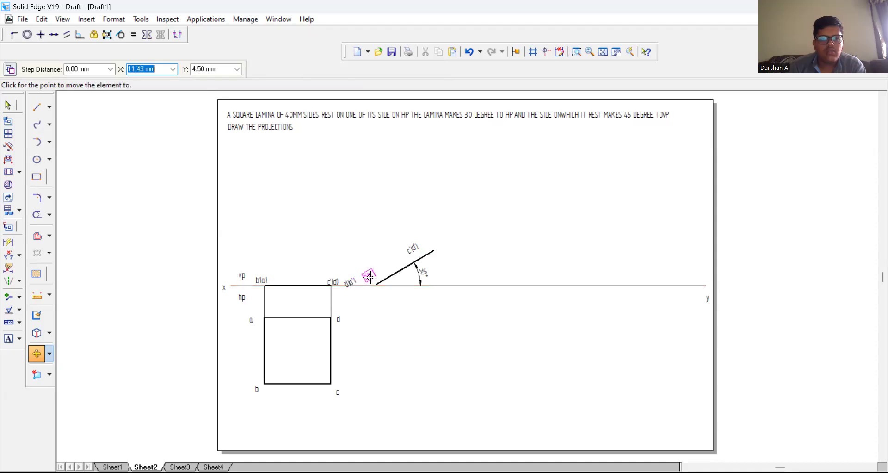
{"action": "left_click", "coordinate": [370, 277]}
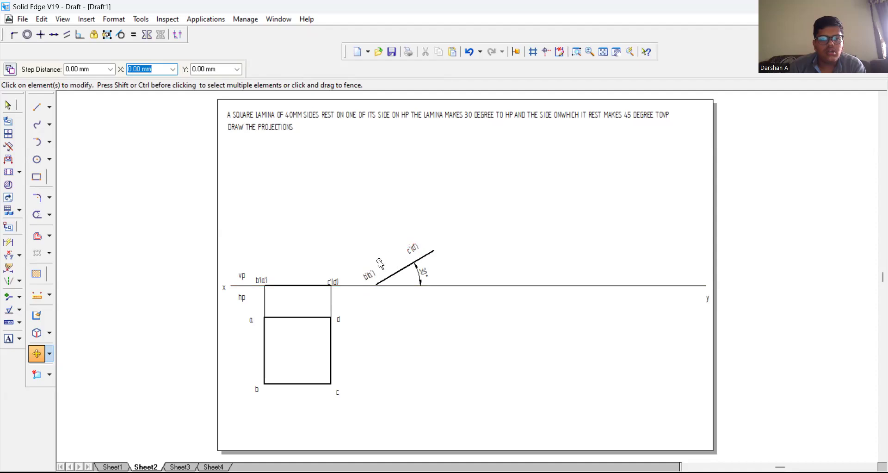
{"action": "left_click", "coordinate": [413, 250]}
{"action": "left_click", "coordinate": [415, 245]}
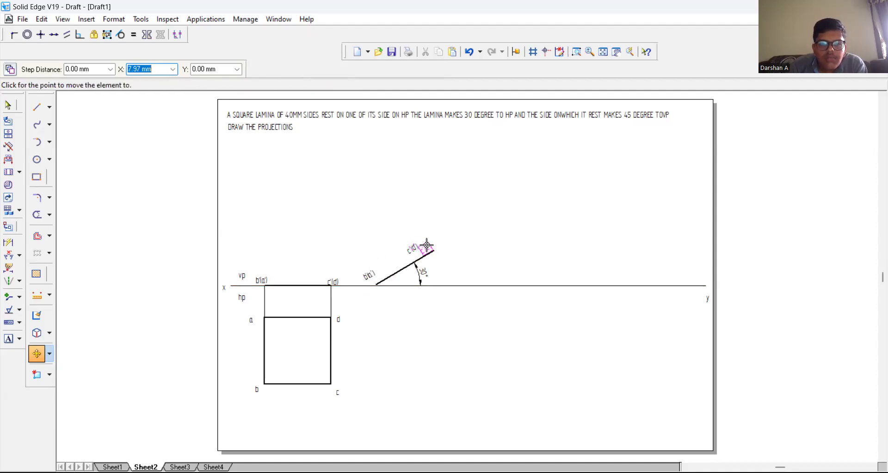
{"action": "left_click", "coordinate": [434, 237]}
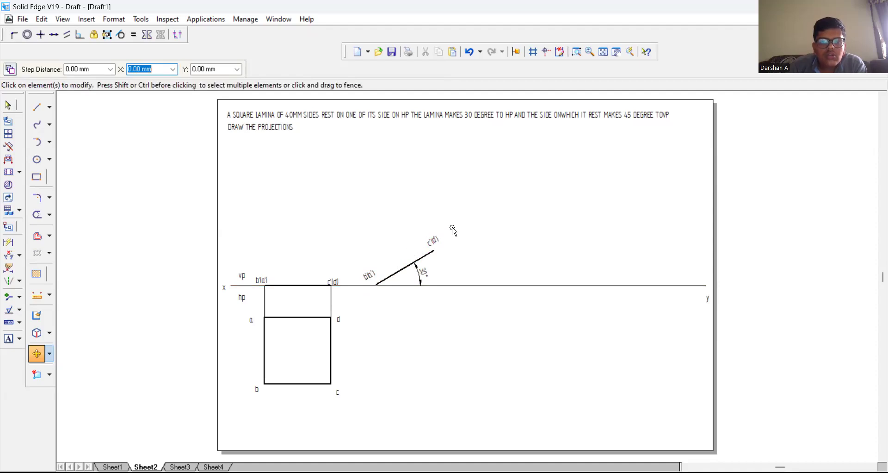
Step: Draw 0.13 mm wide vertical projectors from both ends of the inclined edge view down past the square's lower side level
{"action": "left_click", "coordinate": [36, 107]}
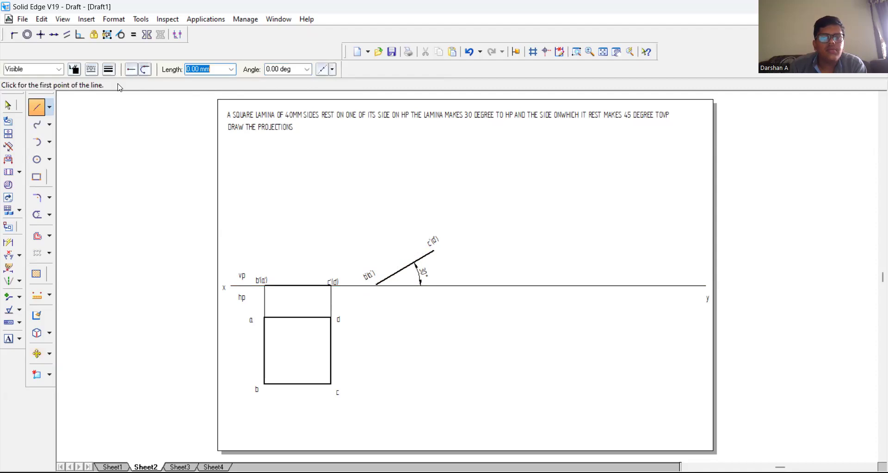
{"action": "left_click", "coordinate": [108, 69]}
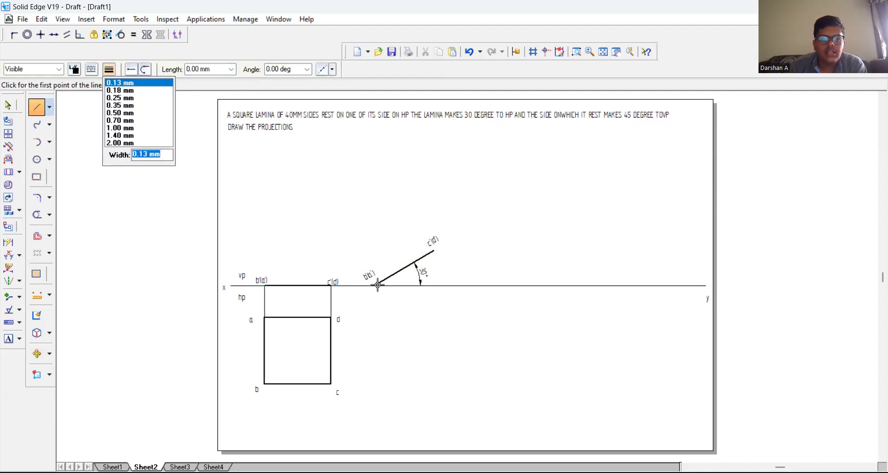
{"action": "left_click", "coordinate": [162, 83]}
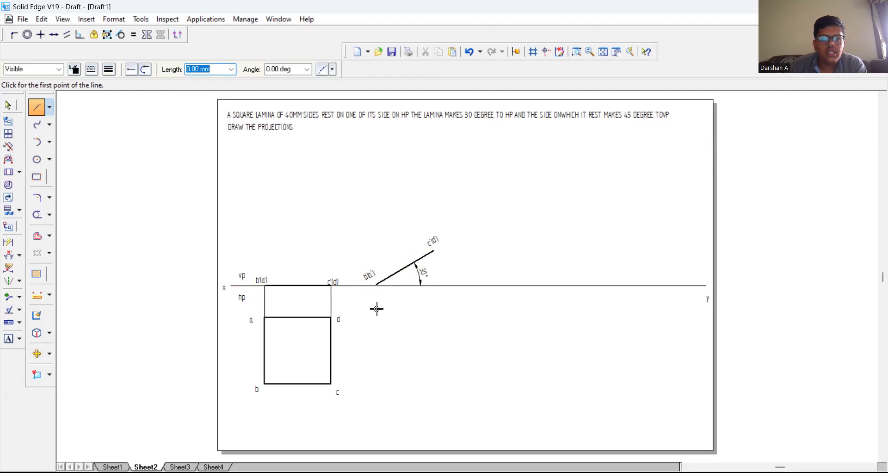
{"action": "left_click", "coordinate": [376, 282]}
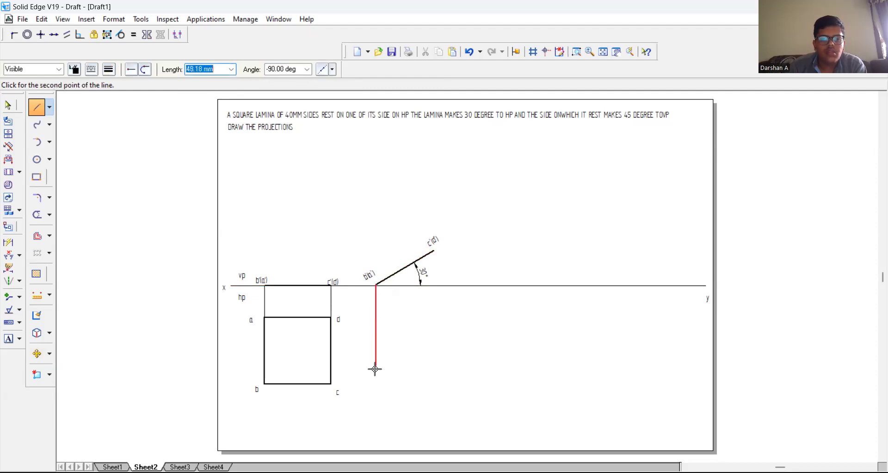
{"action": "left_click", "coordinate": [376, 397]}
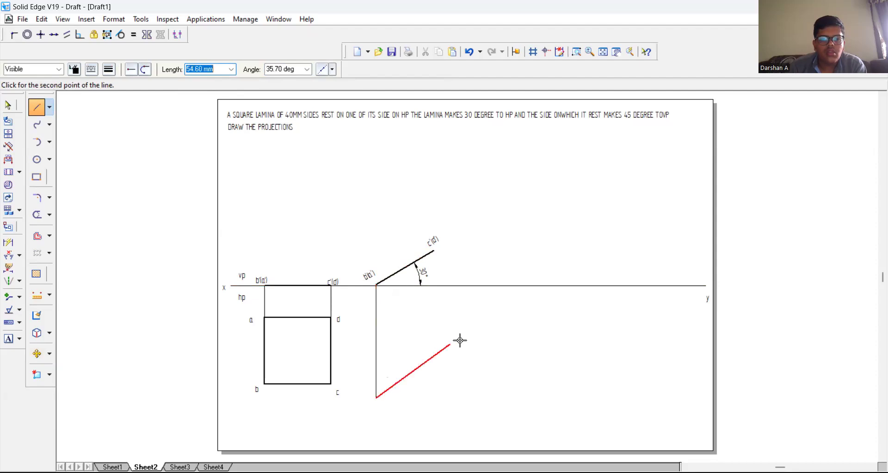
{"action": "right_click", "coordinate": [415, 247]}
{"action": "left_click", "coordinate": [433, 251]}
{"action": "left_click", "coordinate": [434, 396]}
{"action": "right_click", "coordinate": [329, 254]}
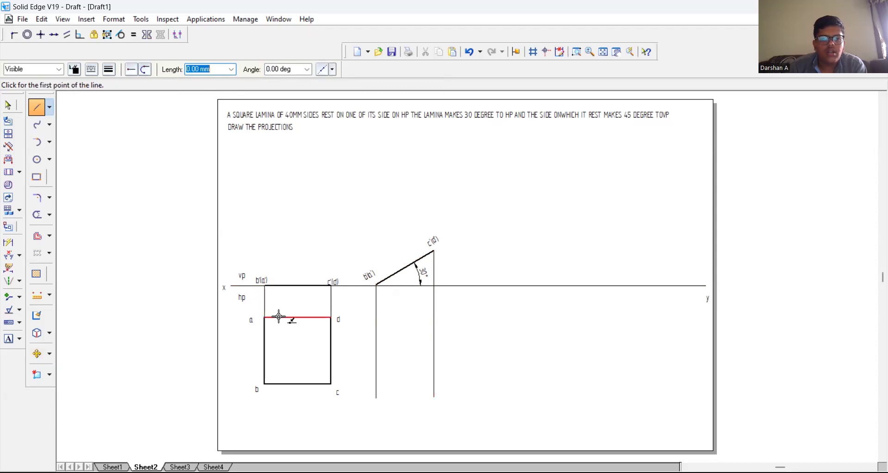
Step: Draw horizontal projectors from corners d and c of the square to the vertical projector below c'(d')
{"action": "left_click", "coordinate": [331, 316]}
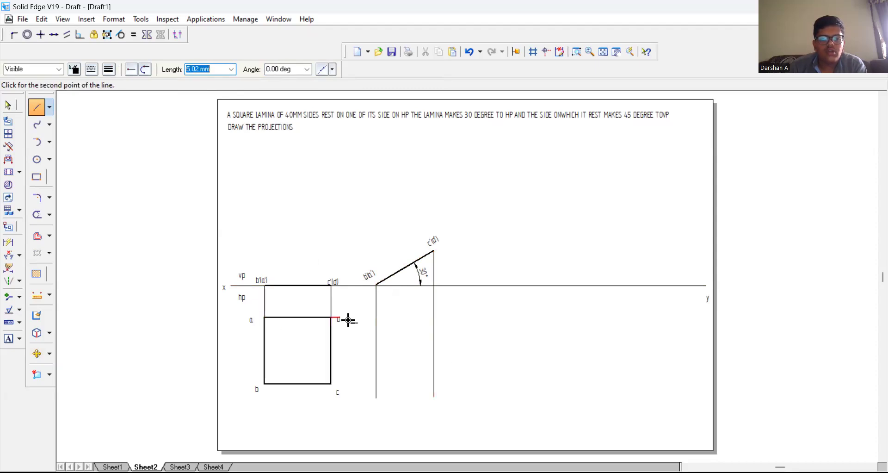
{"action": "left_click", "coordinate": [433, 317]}
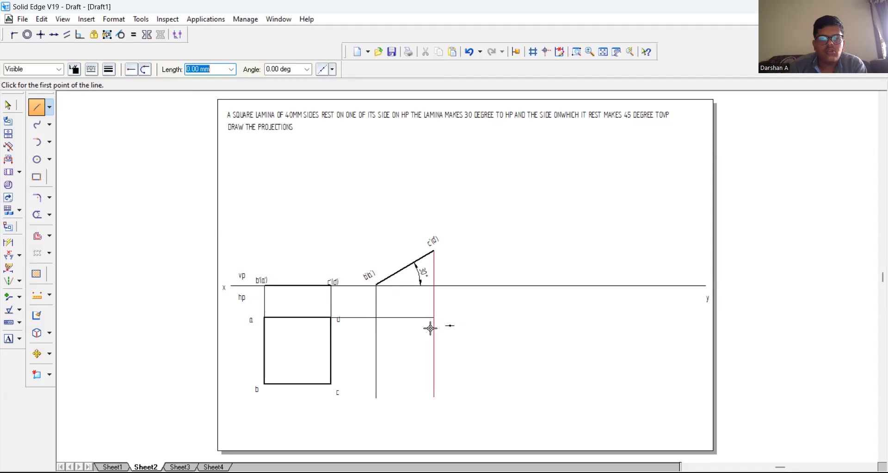
{"action": "left_click", "coordinate": [332, 382]}
{"action": "left_click", "coordinate": [435, 383]}
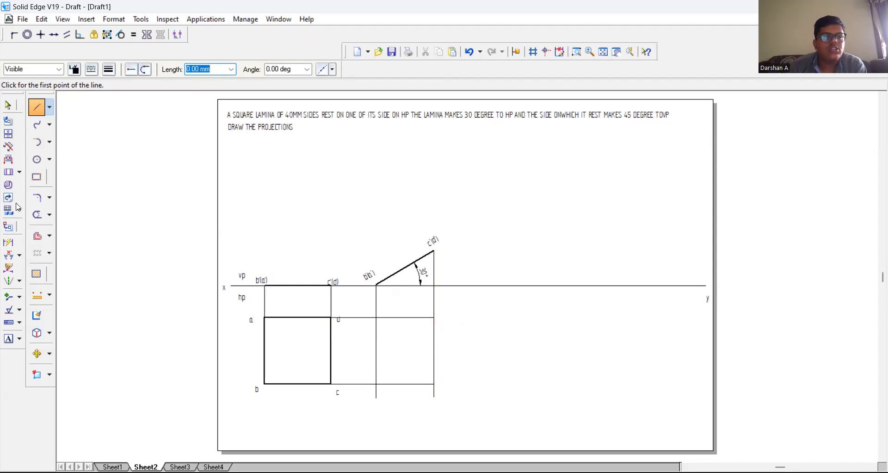
Step: Trim the two vertical projector ends that extend below the lower horizontal projector
{"action": "left_click", "coordinate": [37, 214]}
{"action": "left_click", "coordinate": [373, 397]}
{"action": "left_click", "coordinate": [434, 392]}
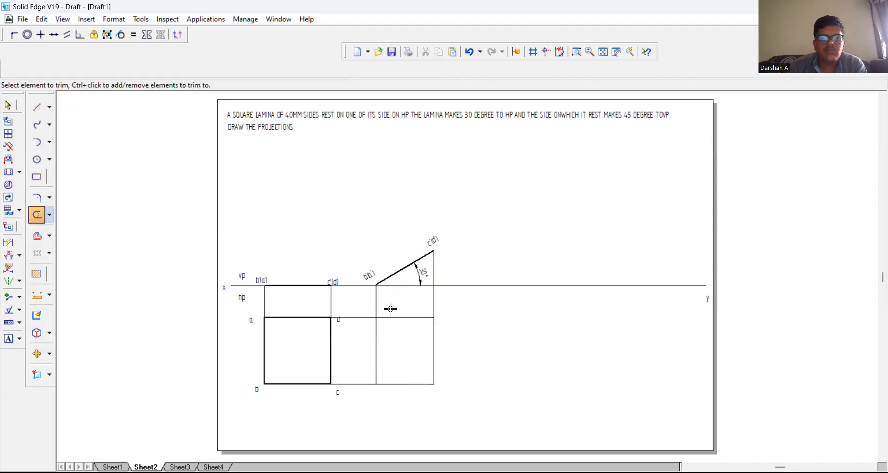
Step: Outline the foreshortened top view with 0.50 mm wide lines through the four projector intersections
{"action": "left_click", "coordinate": [37, 107]}
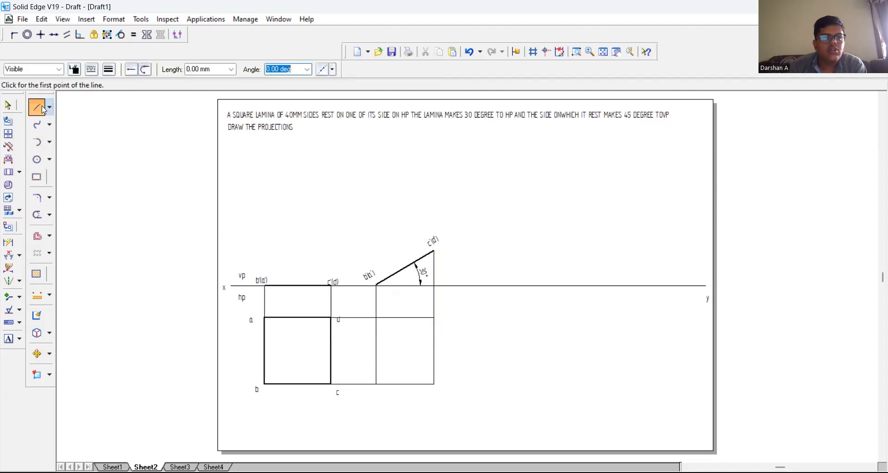
{"action": "left_click", "coordinate": [108, 70]}
{"action": "left_click", "coordinate": [133, 114]}
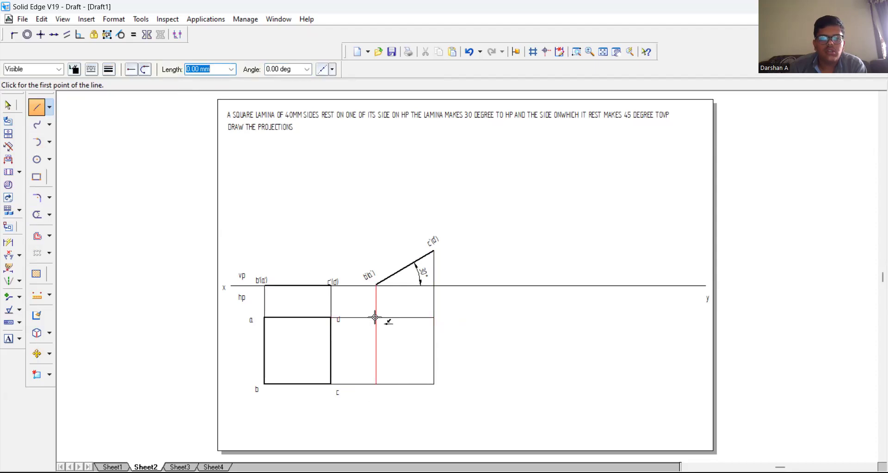
{"action": "left_click", "coordinate": [376, 318]}
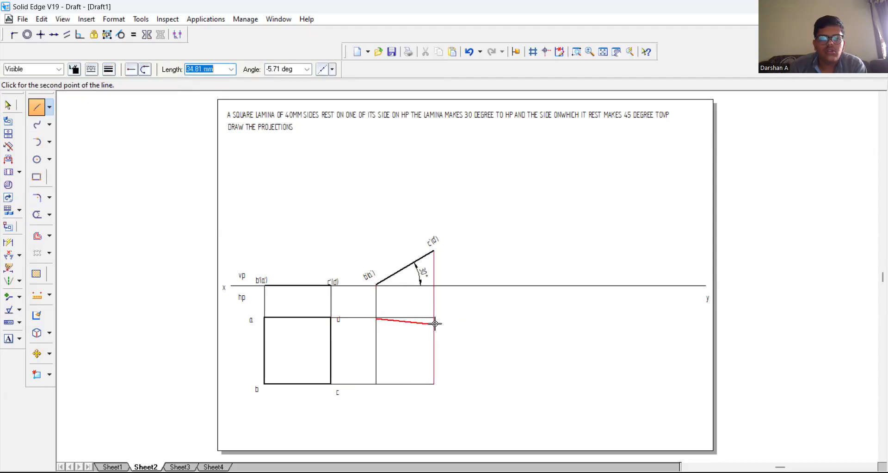
{"action": "right_click", "coordinate": [416, 332]}
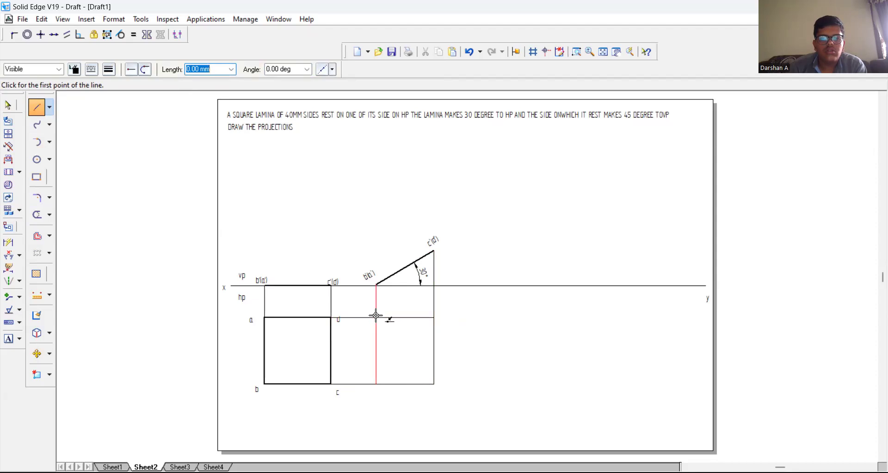
{"action": "left_click", "coordinate": [376, 317]}
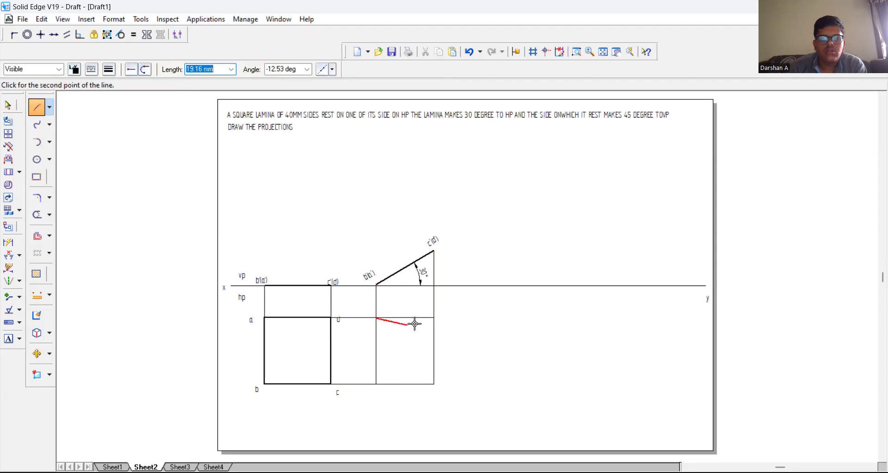
{"action": "left_click", "coordinate": [434, 317]}
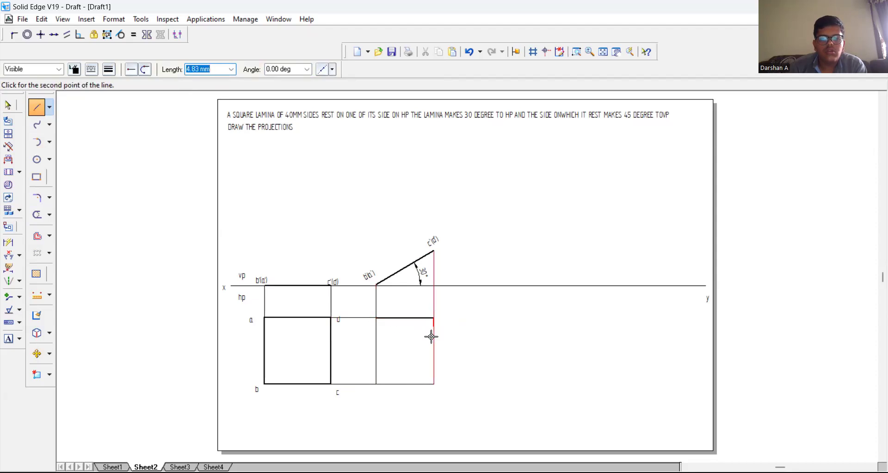
{"action": "left_click", "coordinate": [433, 383]}
{"action": "left_click", "coordinate": [376, 382]}
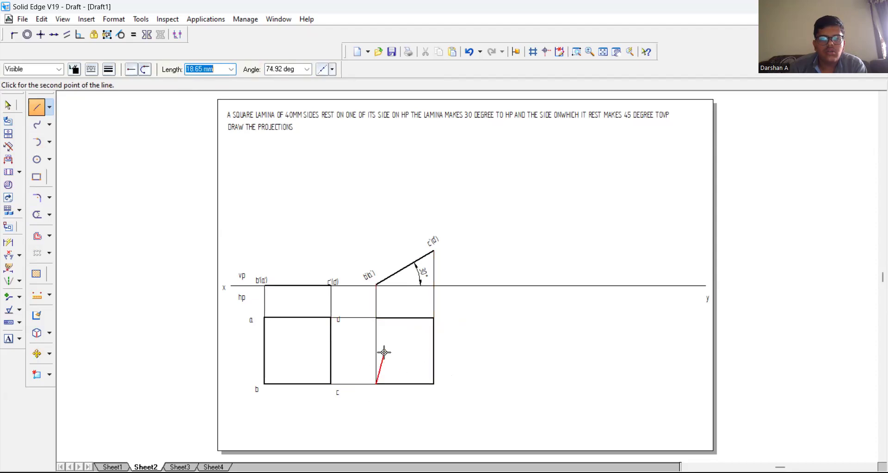
{"action": "left_click", "coordinate": [375, 317]}
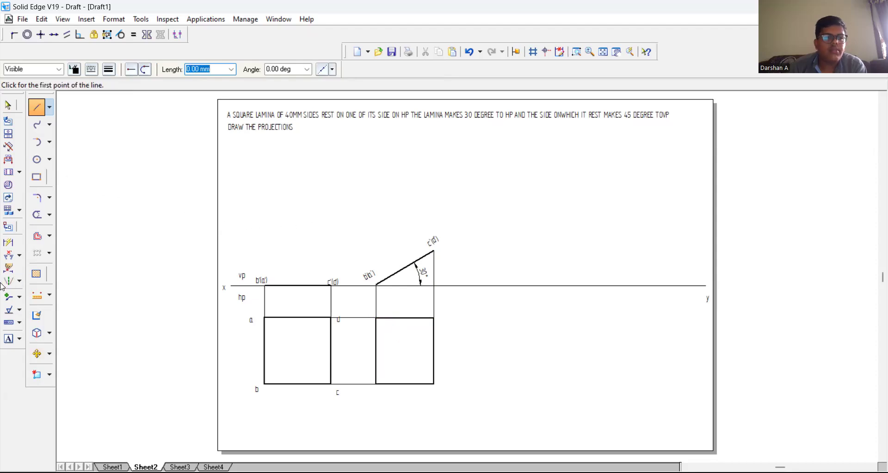
Step: Label the corners of the foreshortened top view a, b, c and d to match the first square
{"action": "left_click", "coordinate": [8, 339]}
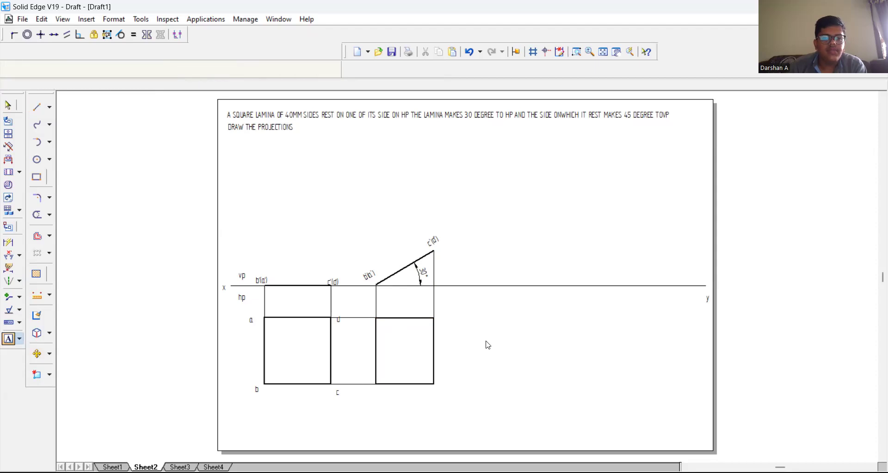
{"action": "left_click", "coordinate": [368, 310]}
{"action": "type", "text": "a"}
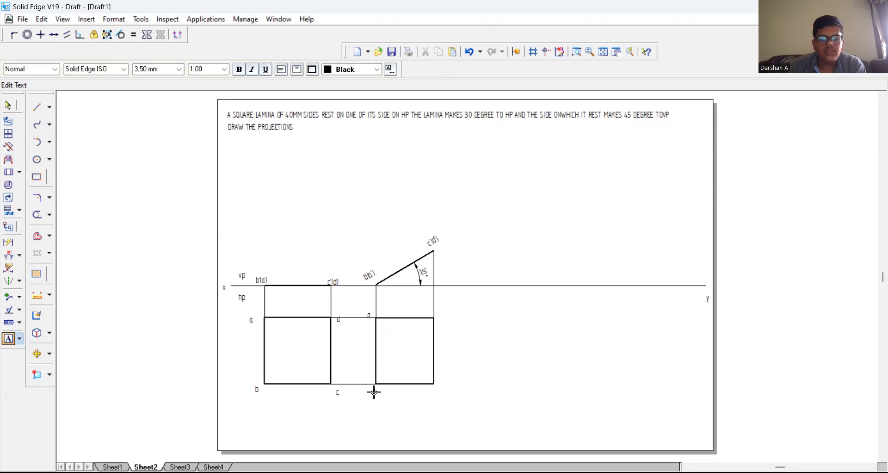
{"action": "left_click", "coordinate": [437, 390]}
{"action": "left_click", "coordinate": [437, 390]}
{"action": "type", "text": "c"}
{"action": "left_click", "coordinate": [440, 315]}
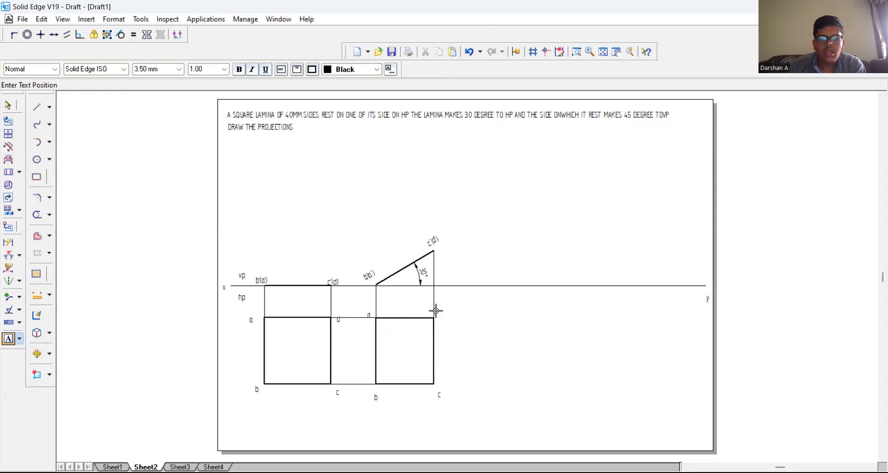
{"action": "left_click", "coordinate": [499, 308]}
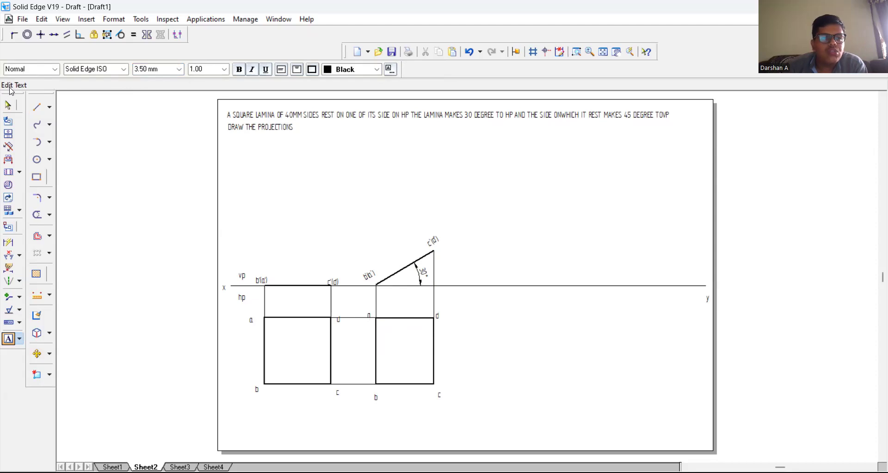
Step: Draw a thin line at 45 degrees from a point on the XY line near y, sloping down toward the top view
{"action": "left_click", "coordinate": [37, 107]}
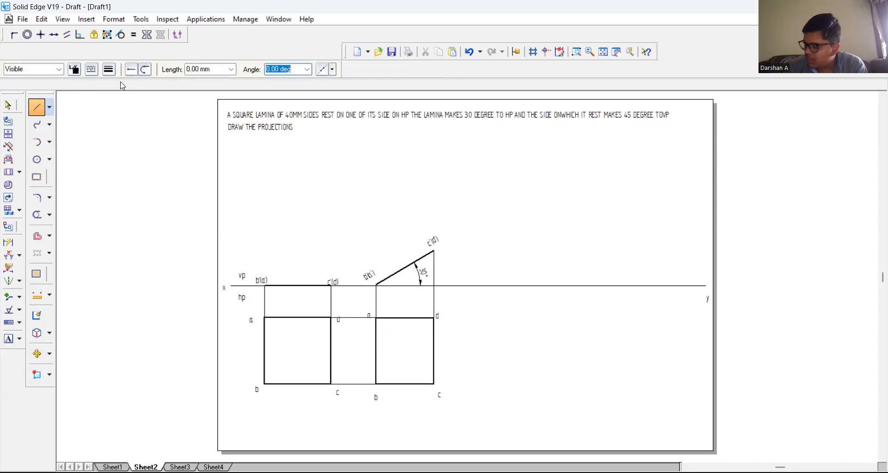
{"action": "key", "text": "Tab"}
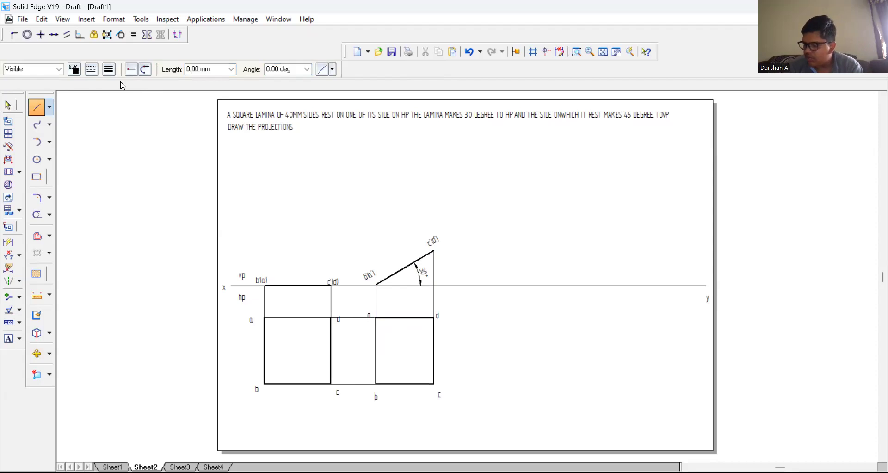
{"action": "left_click", "coordinate": [643, 285]}
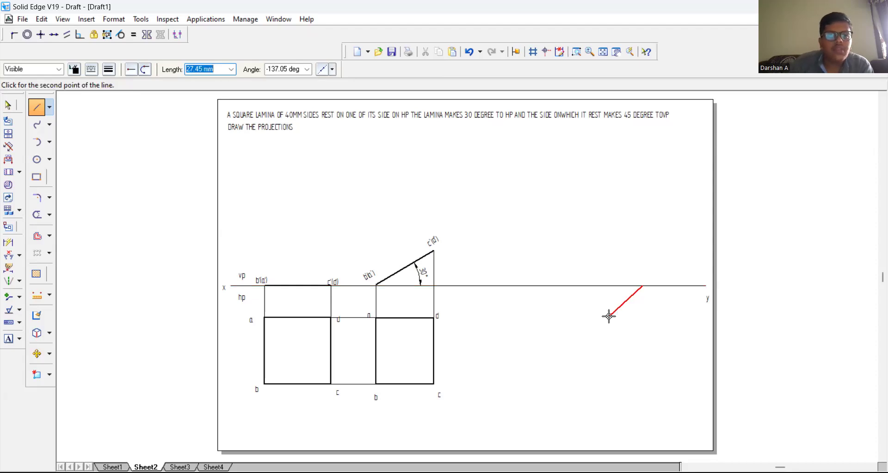
{"action": "left_click", "coordinate": [289, 70]}
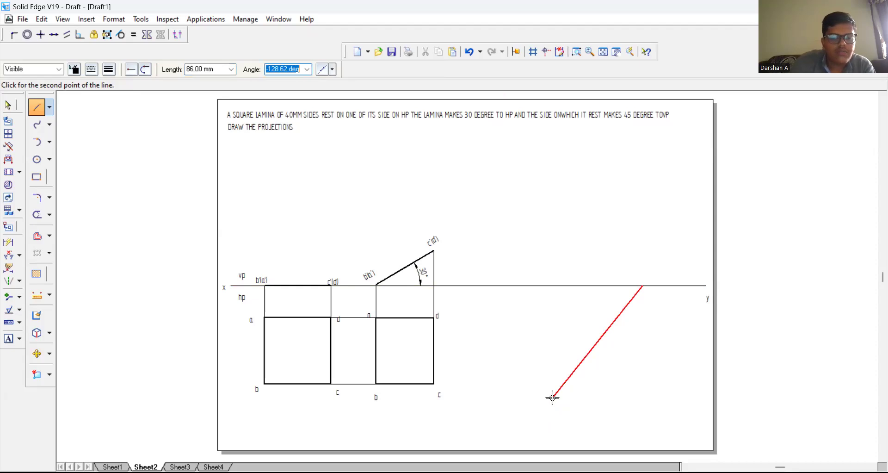
{"action": "type", "text": "45"}
{"action": "key", "text": "Tab"}
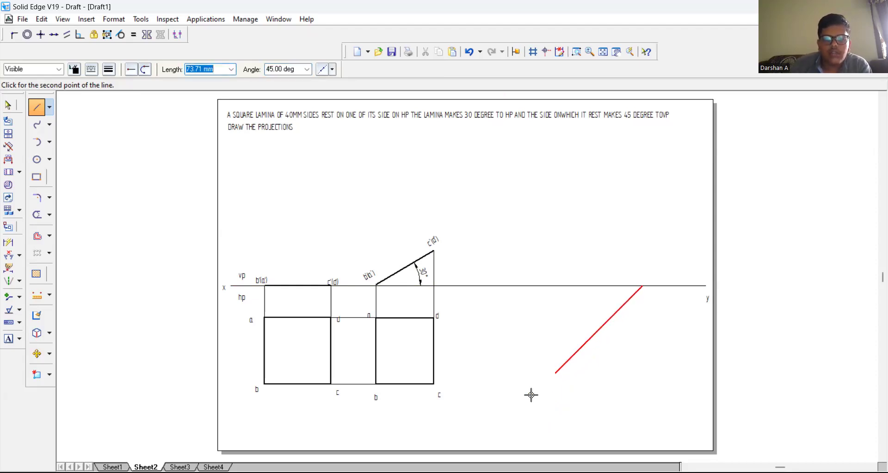
{"action": "left_click", "coordinate": [516, 412]}
{"action": "right_click", "coordinate": [552, 410]}
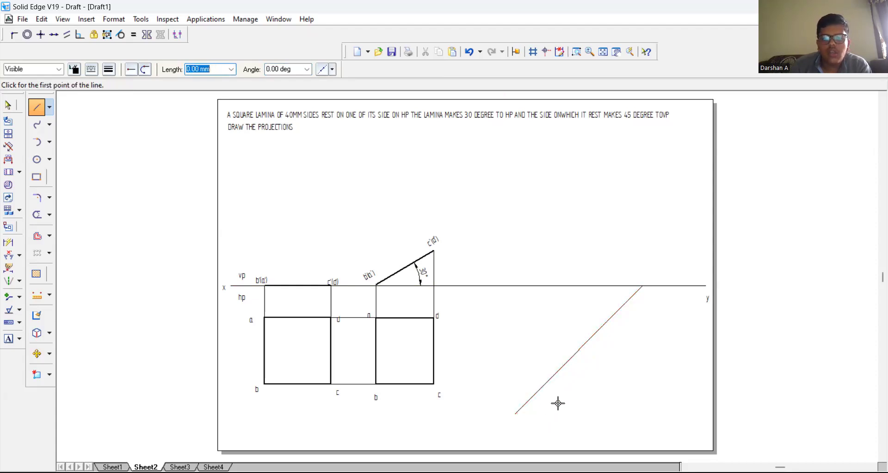
Step: Dimension the angle between the XY line and the sloping construction line below it
{"action": "left_click", "coordinate": [8, 257]}
{"action": "left_click", "coordinate": [621, 309]}
{"action": "left_click", "coordinate": [619, 298]}
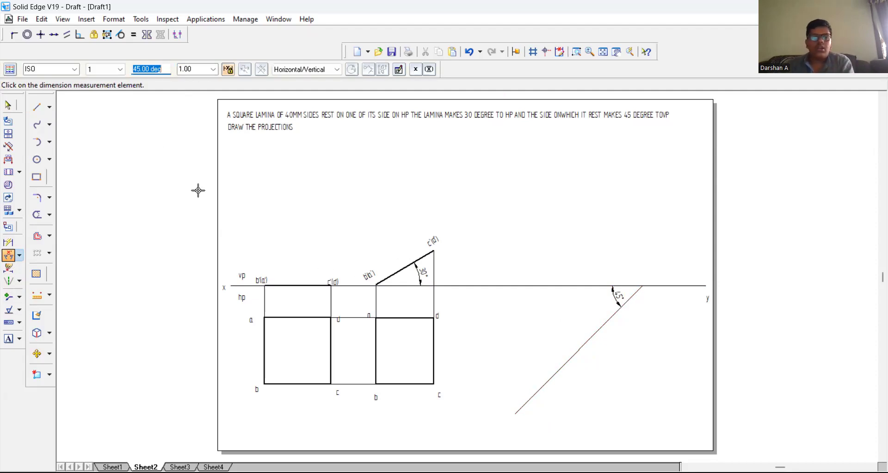
{"action": "key", "text": "Escape"}
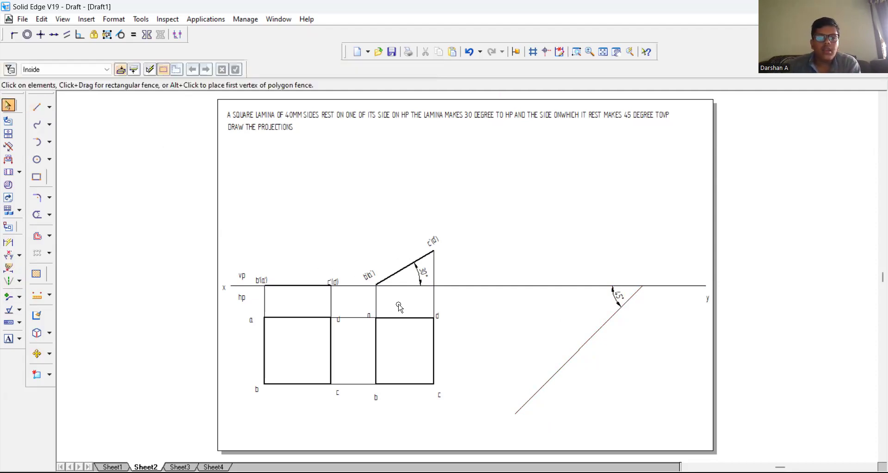
Step: Copy the foreshortened top view with its corner labels so that corner a lies on the 45-degree construction line
{"action": "left_click_drag", "start_coordinate": [357, 302], "coordinate": [460, 407]}
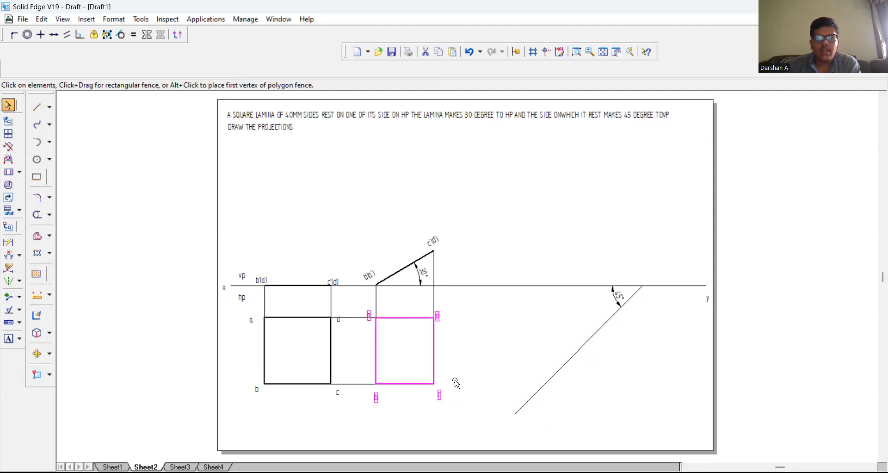
{"action": "left_click", "coordinate": [37, 353]}
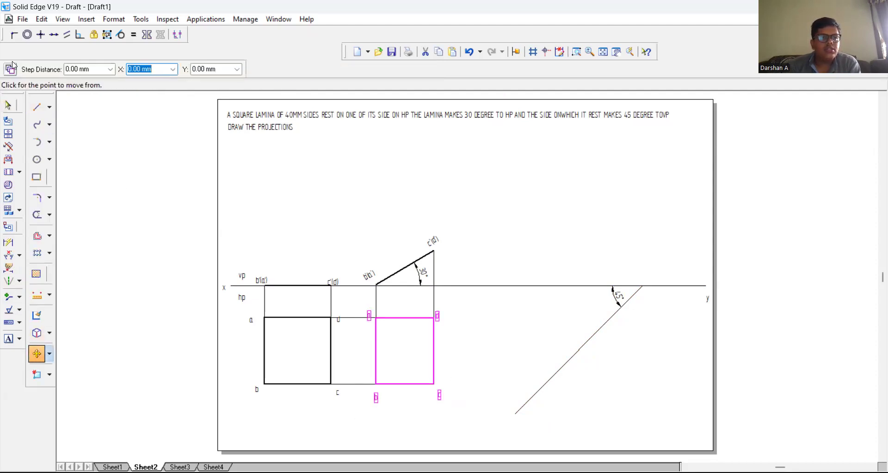
{"action": "left_click", "coordinate": [436, 342]}
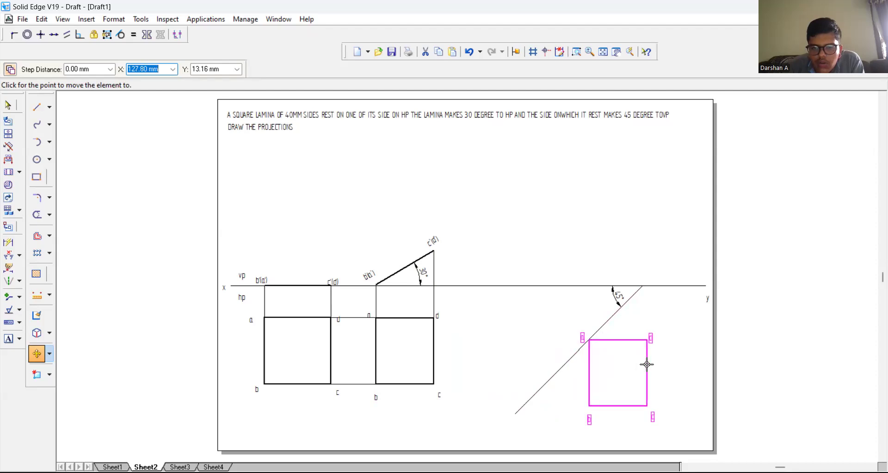
{"action": "key", "text": "Escape"}
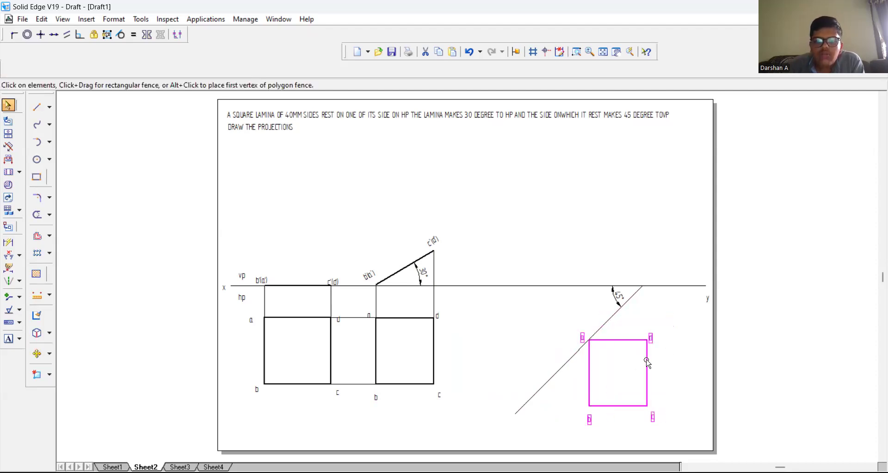
Step: Rotate the copied top view clockwise about corner a until side ab lies along the 45-degree construction line
{"action": "left_click", "coordinate": [49, 353]}
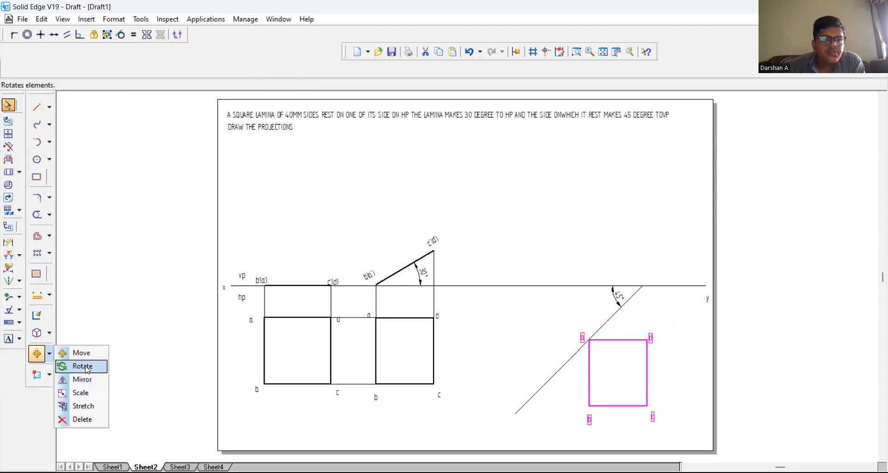
{"action": "left_click", "coordinate": [83, 366]}
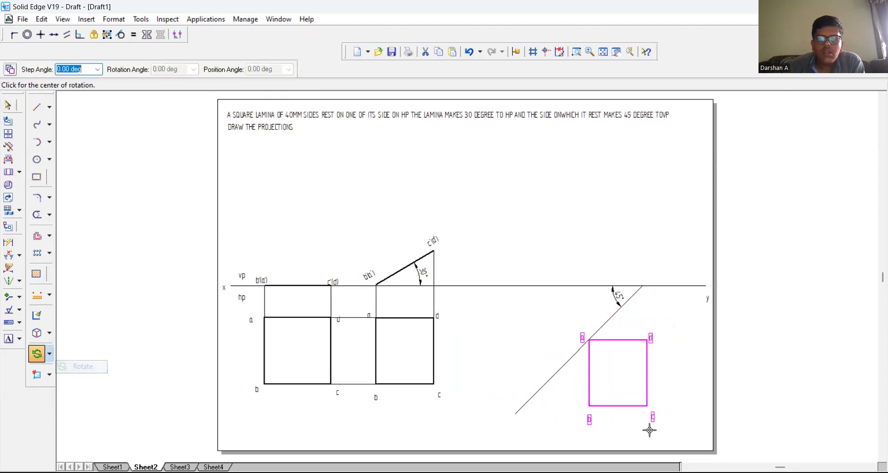
{"action": "left_click", "coordinate": [589, 339]}
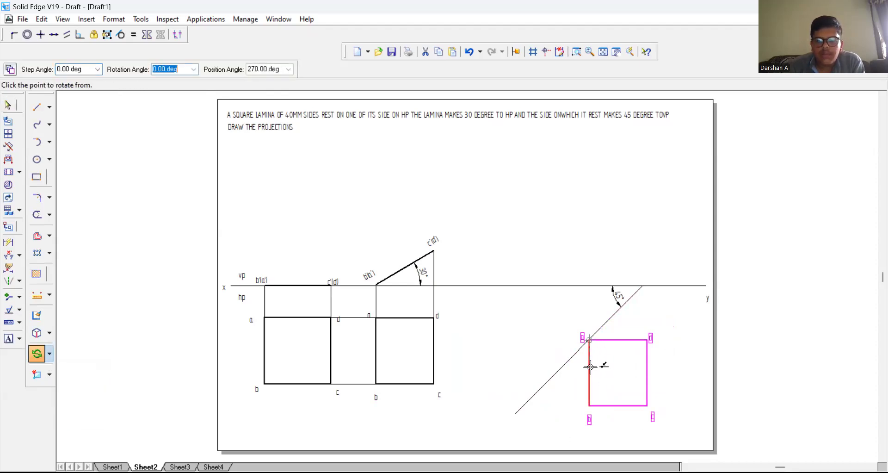
{"action": "left_click", "coordinate": [589, 407]}
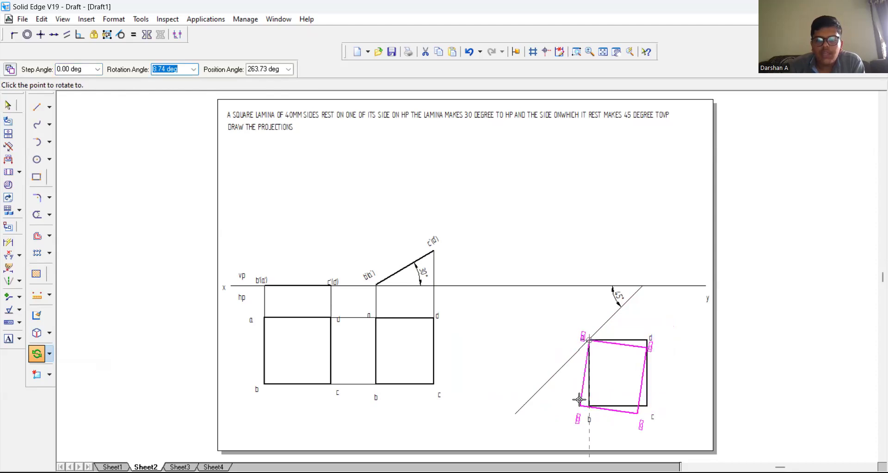
{"action": "left_click", "coordinate": [555, 373]}
{"action": "left_click", "coordinate": [545, 335]}
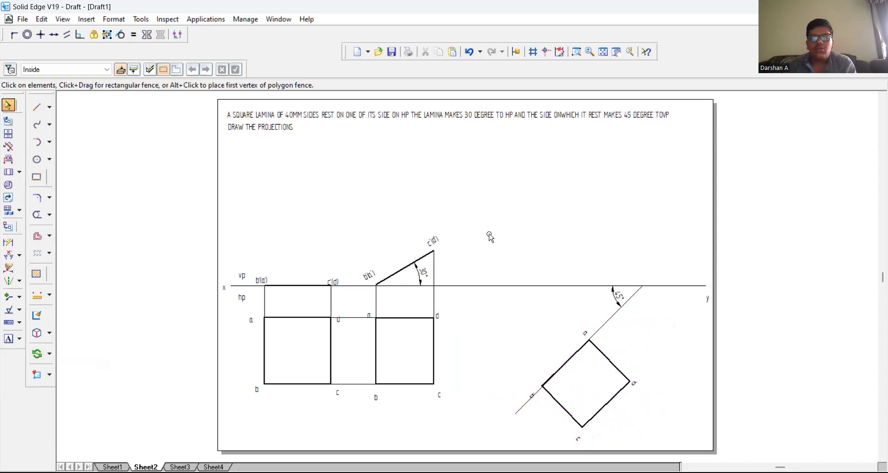
Step: Draw a 0.13 mm wide horizontal projector from c'(d') of the inclined front view across above the rotated top view
{"action": "left_click", "coordinate": [37, 107]}
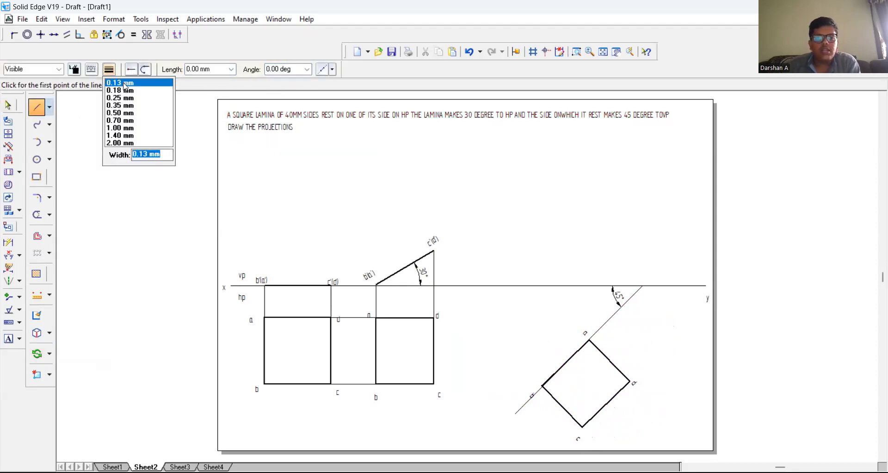
{"action": "left_click", "coordinate": [433, 252]}
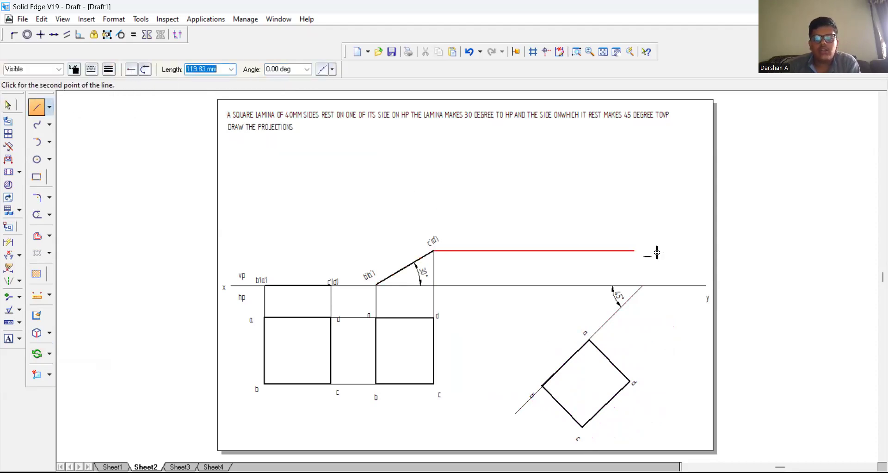
{"action": "left_click", "coordinate": [684, 251]}
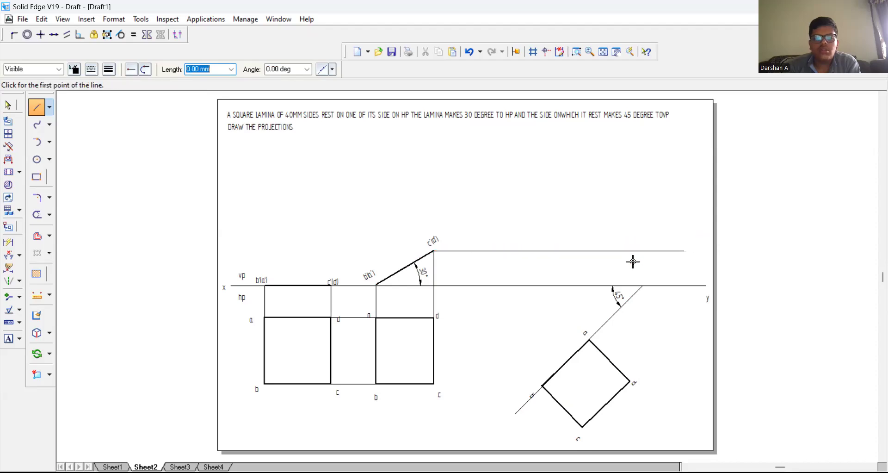
Step: Draw thin vertical projectors from corners b and a of the rotated top view up to the XY line
{"action": "left_click", "coordinate": [543, 386]}
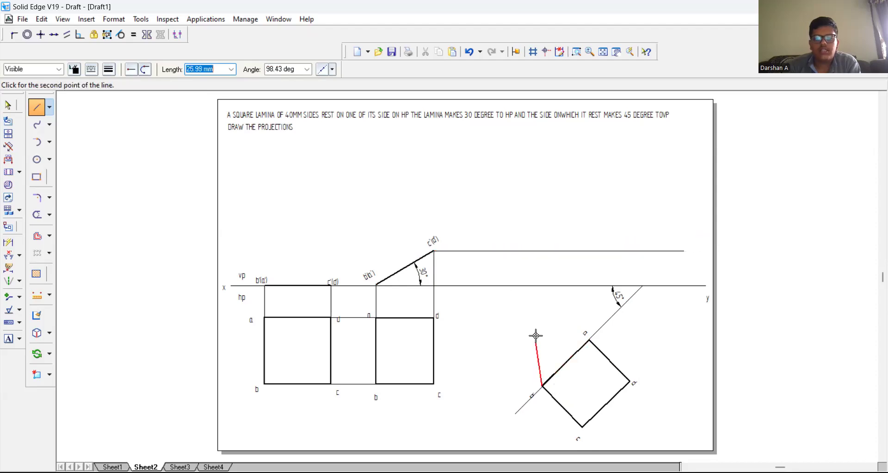
{"action": "left_click", "coordinate": [542, 285]}
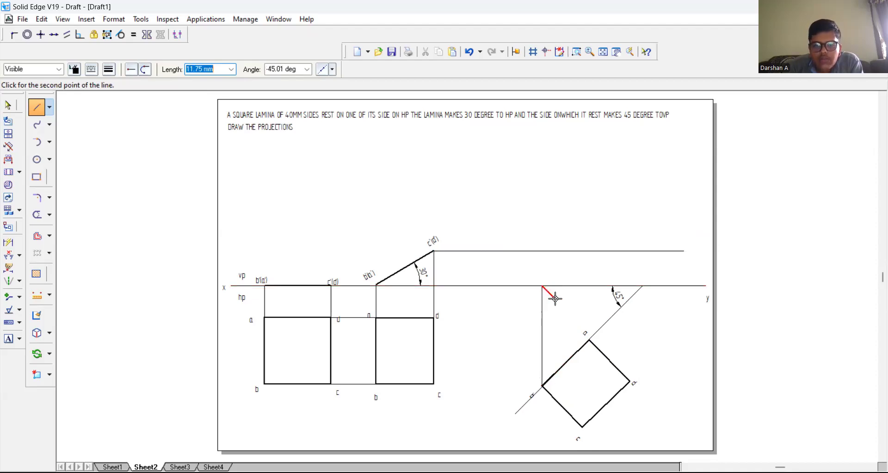
{"action": "left_click", "coordinate": [588, 340]}
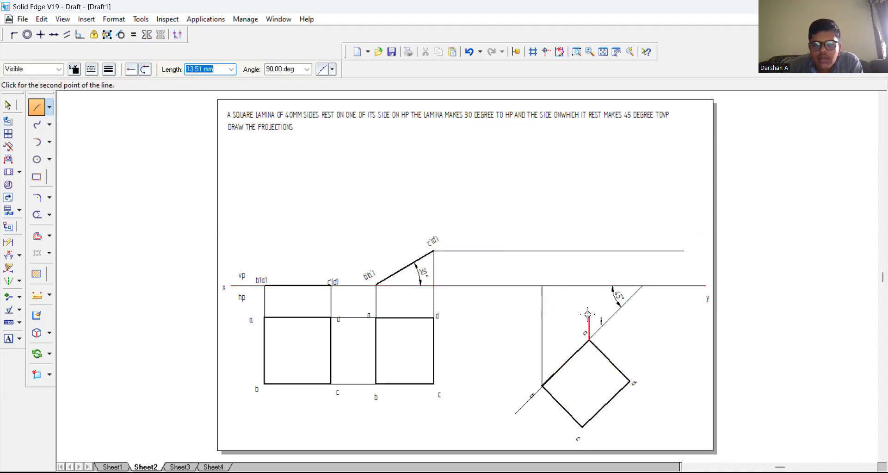
{"action": "left_click", "coordinate": [590, 286]}
{"action": "right_click", "coordinate": [581, 388]}
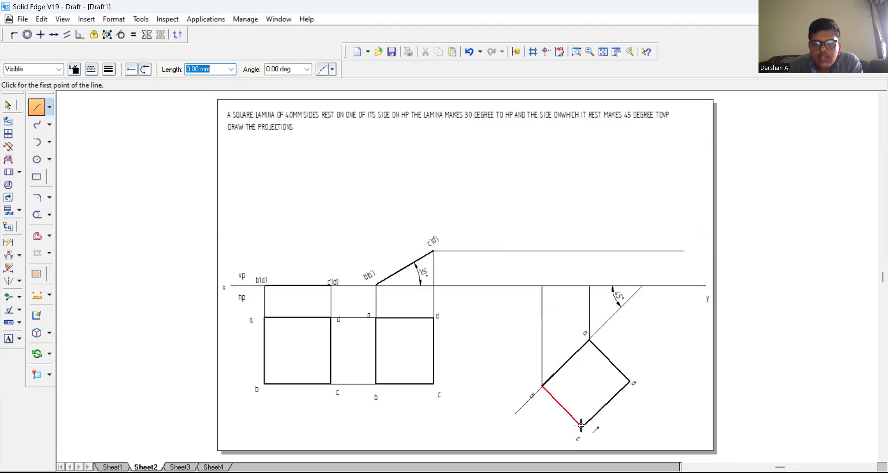
Step: Draw thin vertical projectors from corners c and d of the rotated top view up to the horizontal projector from c'(d')
{"action": "left_click", "coordinate": [580, 426]}
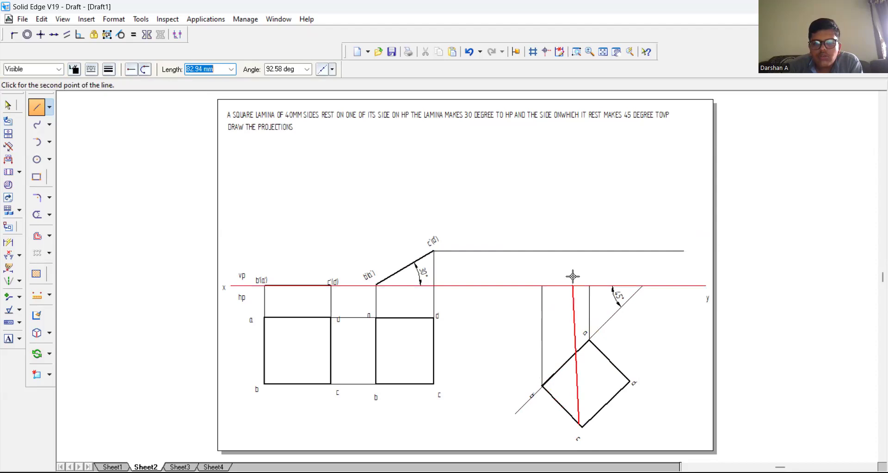
{"action": "left_click", "coordinate": [579, 250]}
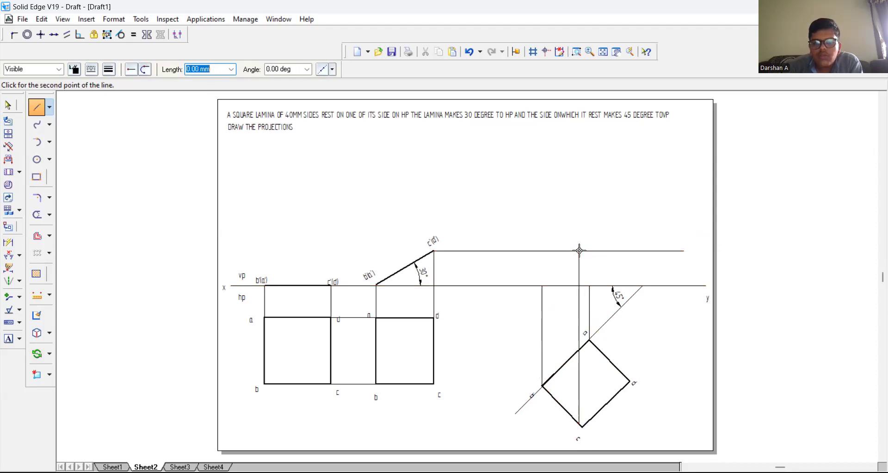
{"action": "left_click", "coordinate": [628, 381]}
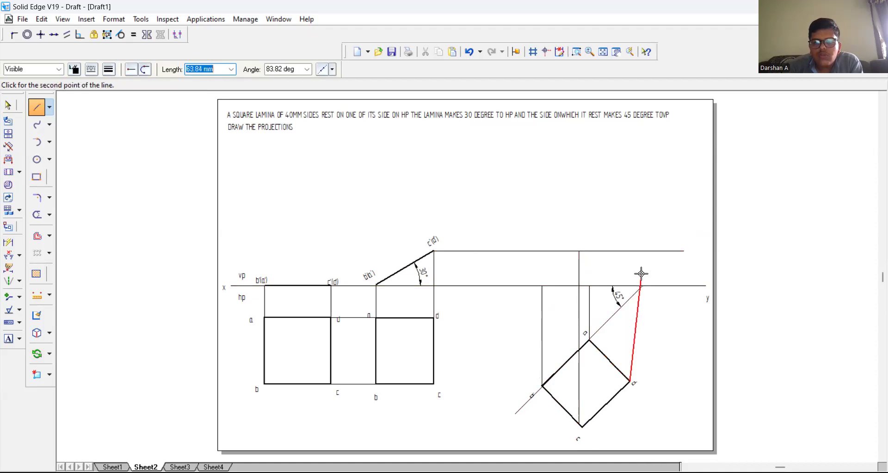
{"action": "left_click", "coordinate": [630, 251]}
{"action": "right_click", "coordinate": [623, 229]}
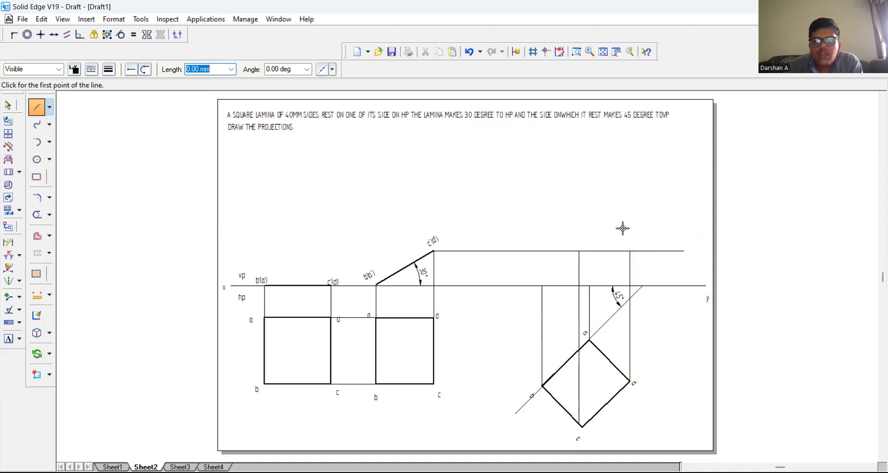
Step: Outline the final front view with 0.50 mm wide lines through the four projector intersections on the XY line and upper projector
{"action": "left_click", "coordinate": [108, 69]}
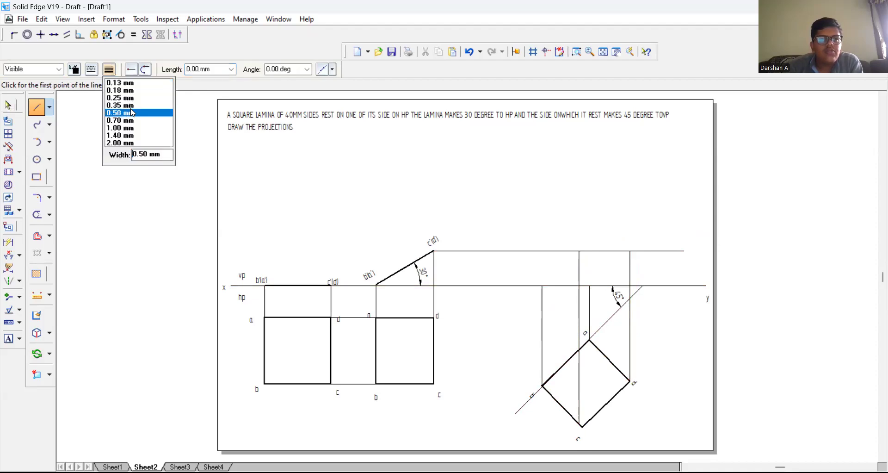
{"action": "left_click", "coordinate": [132, 112]}
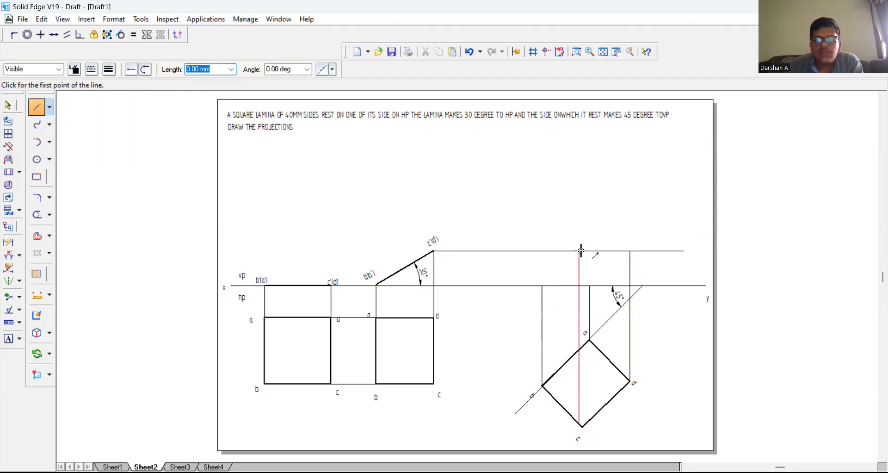
{"action": "left_click", "coordinate": [590, 287]}
{"action": "left_click", "coordinate": [543, 286]}
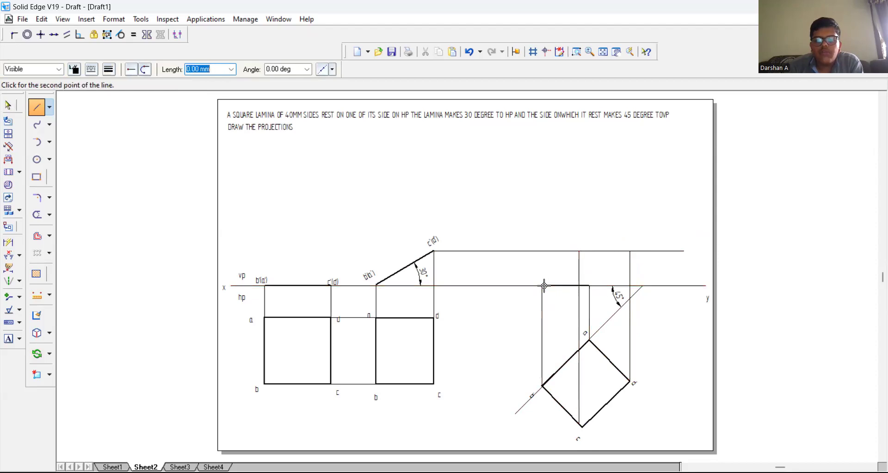
{"action": "left_click", "coordinate": [579, 250]}
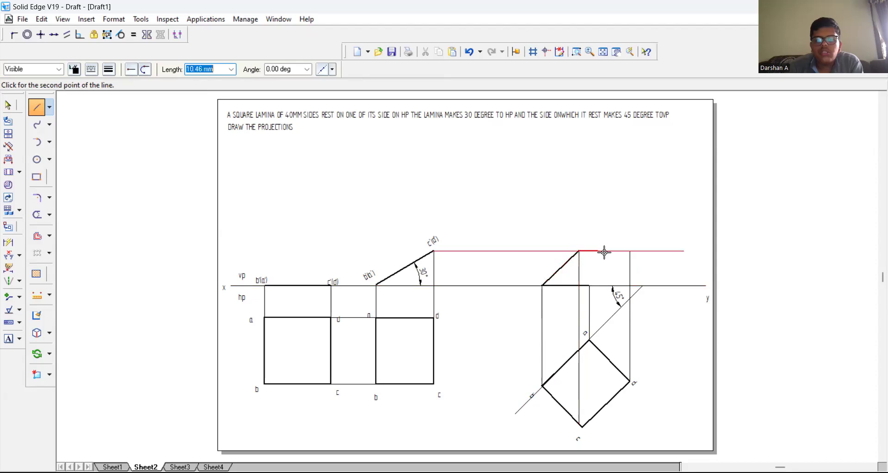
{"action": "left_click", "coordinate": [629, 250]}
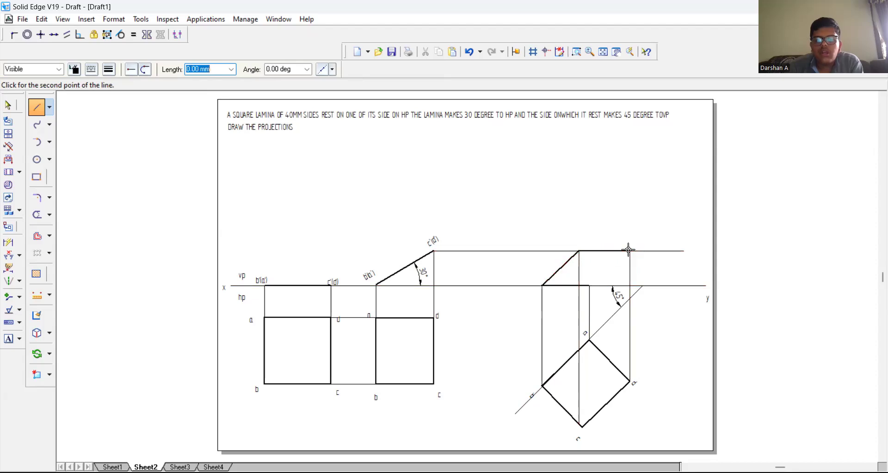
{"action": "left_click", "coordinate": [589, 286]}
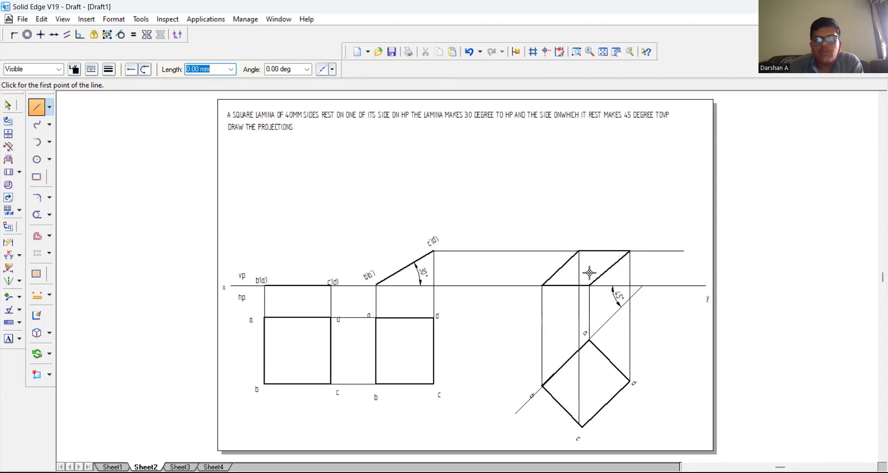
Step: Label the final front view's corners b' and a' on the XY line and d' and c' on the upper edge
{"action": "left_click", "coordinate": [12, 342]}
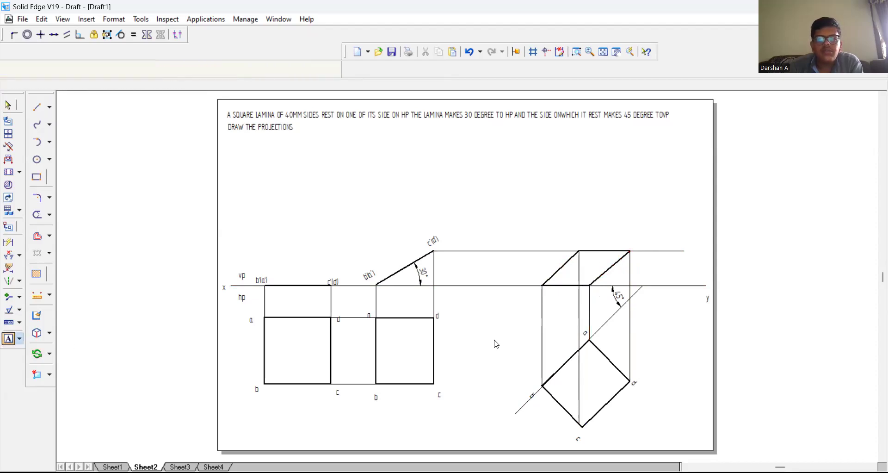
{"action": "left_click", "coordinate": [534, 277]}
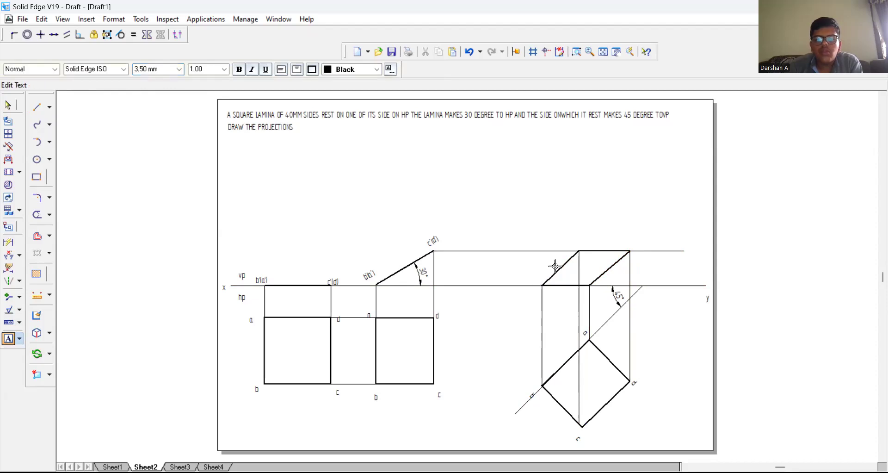
{"action": "type", "text": "b'"}
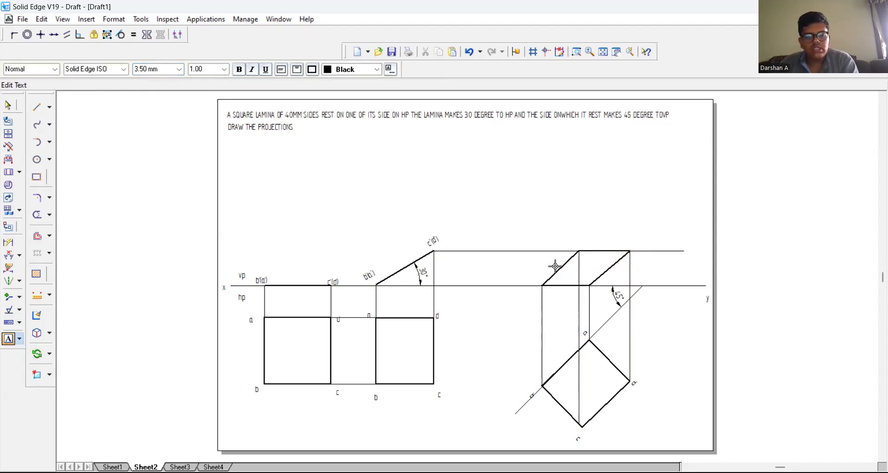
{"action": "left_click", "coordinate": [601, 277]}
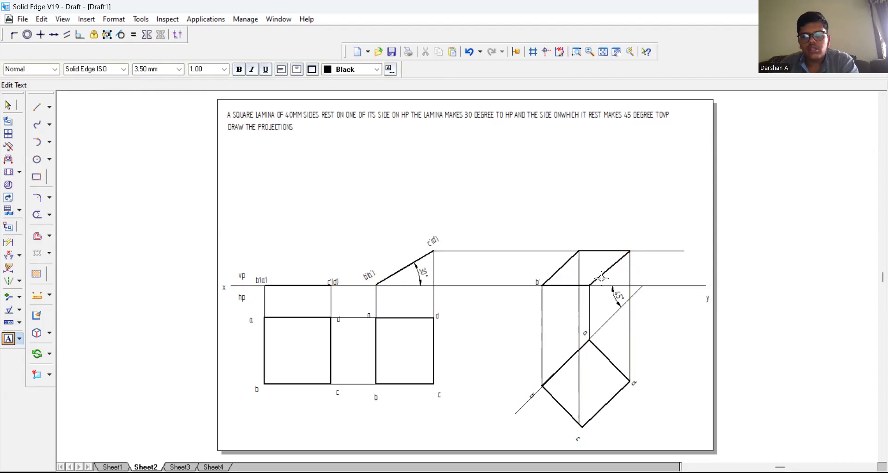
{"action": "type", "text": "a'"}
{"action": "key", "text": "Escape"}
{"action": "left_click", "coordinate": [630, 239]}
{"action": "type", "text": "d'"}
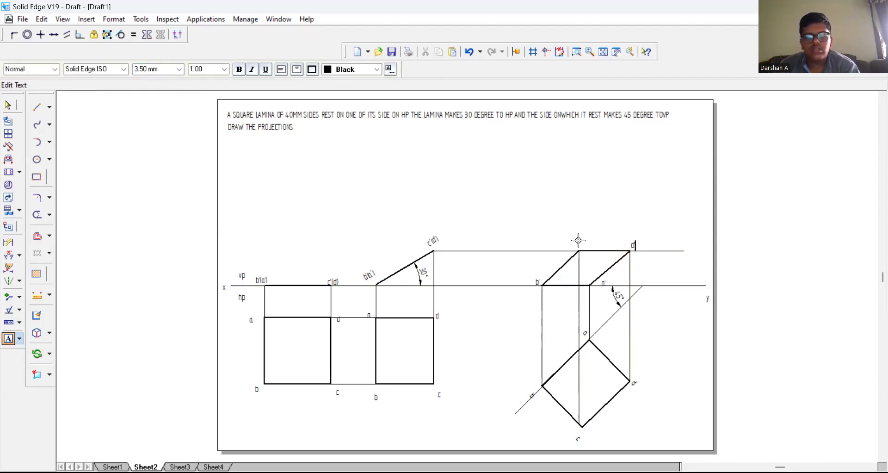
{"action": "left_click", "coordinate": [579, 240]}
{"action": "type", "text": "c"}
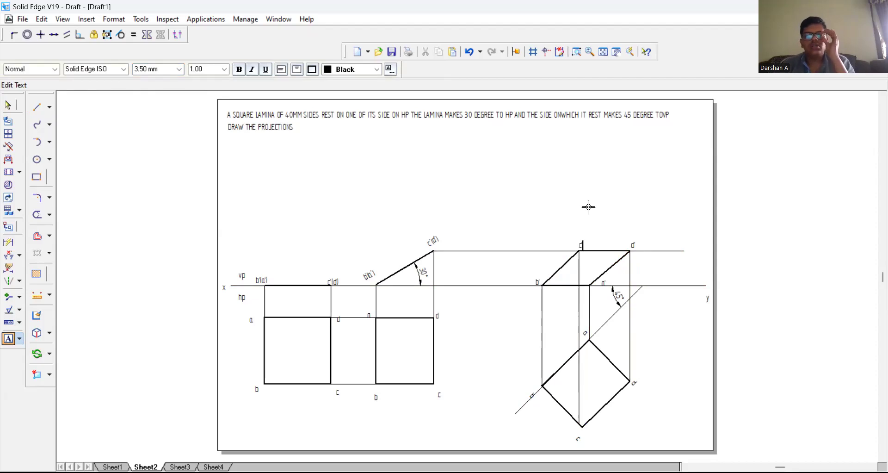
{"action": "type", "text": "'"}
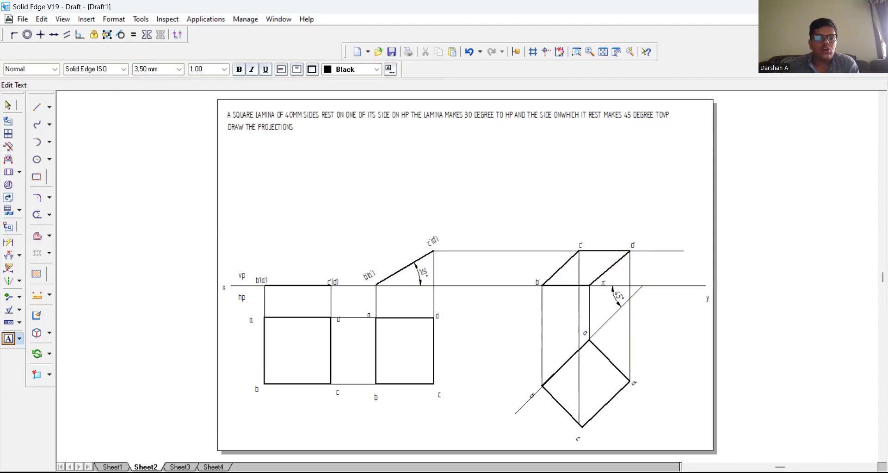
Step: Draw a thin horizontal XY reference line across the full width of Sheet3, about midway down the sheet
{"action": "left_click", "coordinate": [179, 467]}
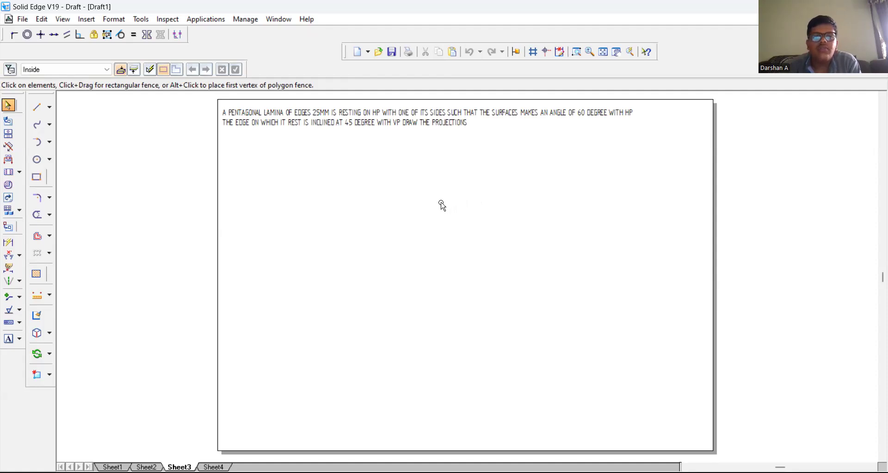
{"action": "left_click", "coordinate": [37, 107]}
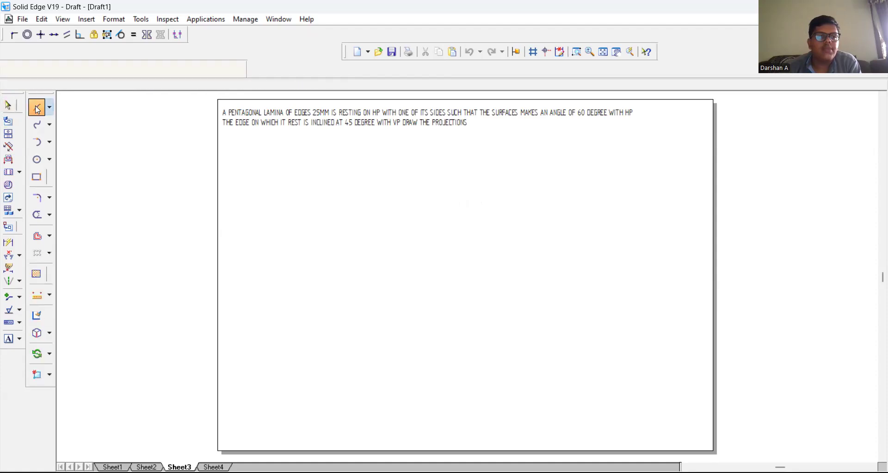
{"action": "left_click", "coordinate": [109, 69]}
{"action": "left_click", "coordinate": [122, 106]}
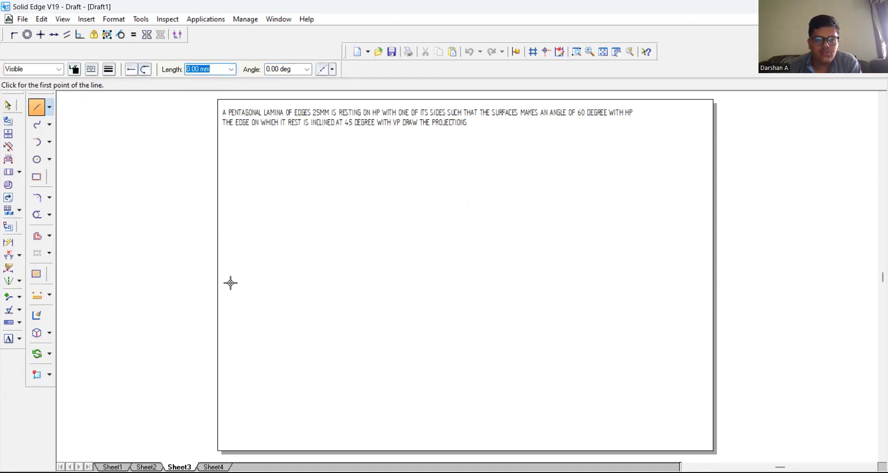
{"action": "left_click", "coordinate": [226, 269]}
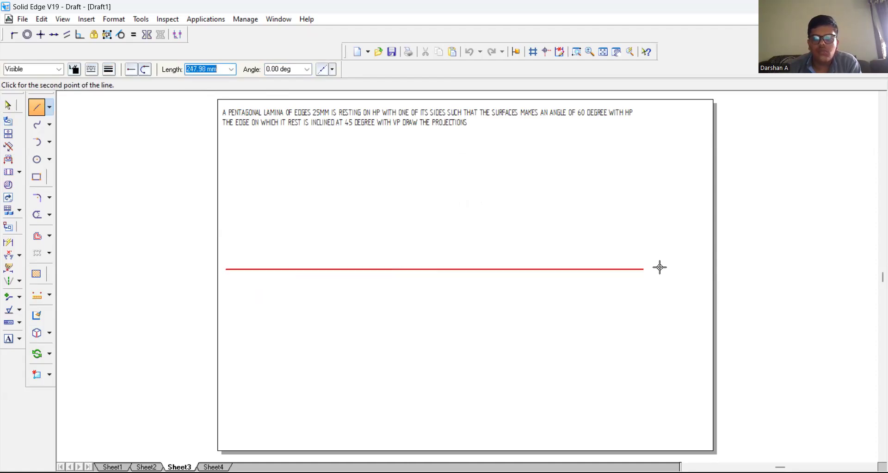
{"action": "left_click", "coordinate": [706, 269]}
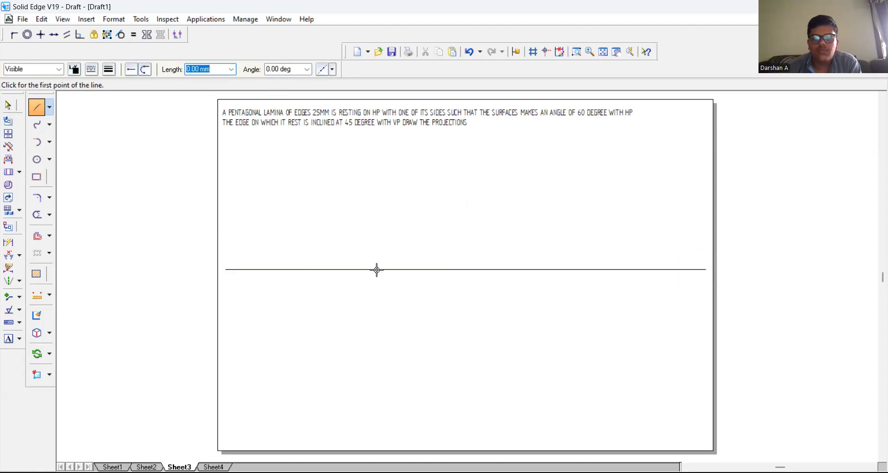
Step: Label the reference line's left end x and its right end y
{"action": "left_click", "coordinate": [8, 338]}
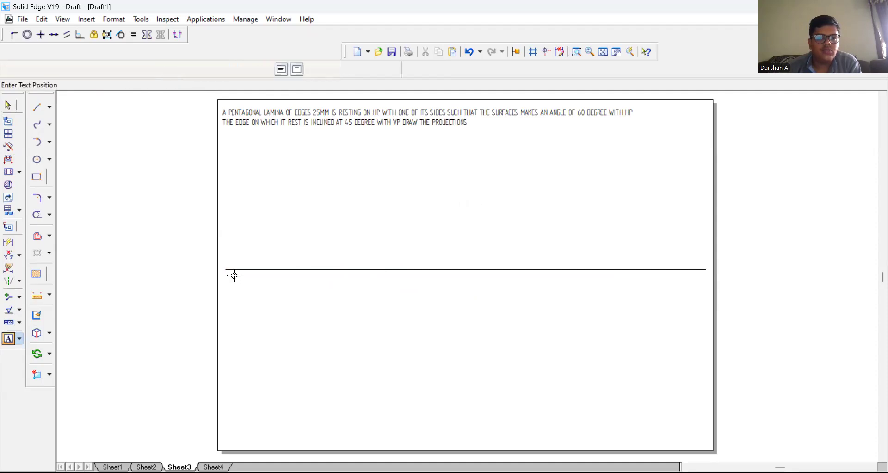
{"action": "left_click", "coordinate": [222, 262]}
{"action": "type", "text": "x"}
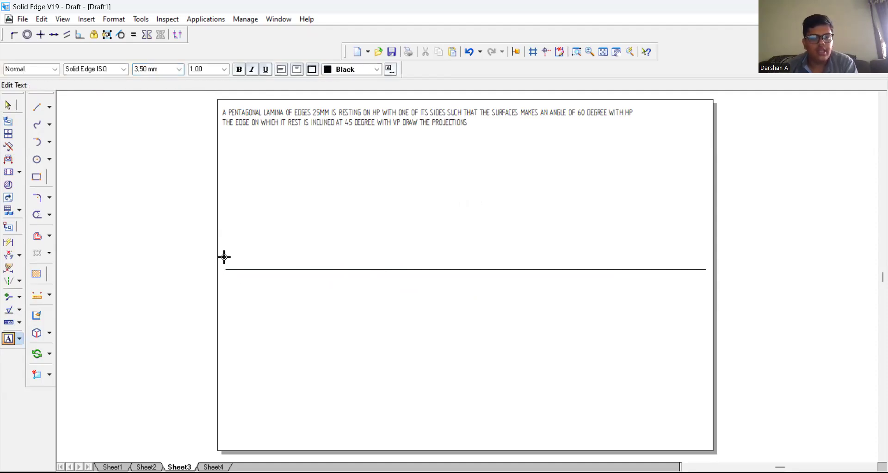
{"action": "left_click", "coordinate": [708, 266]}
{"action": "left_click", "coordinate": [711, 256]}
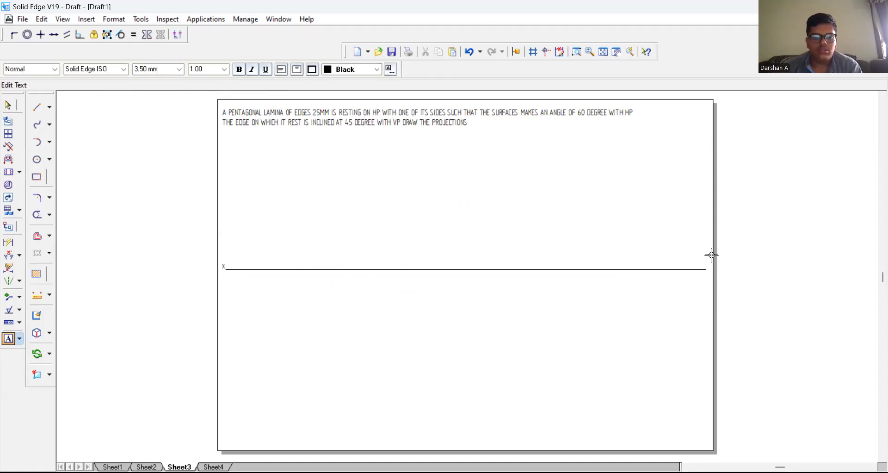
{"action": "type", "text": "y"}
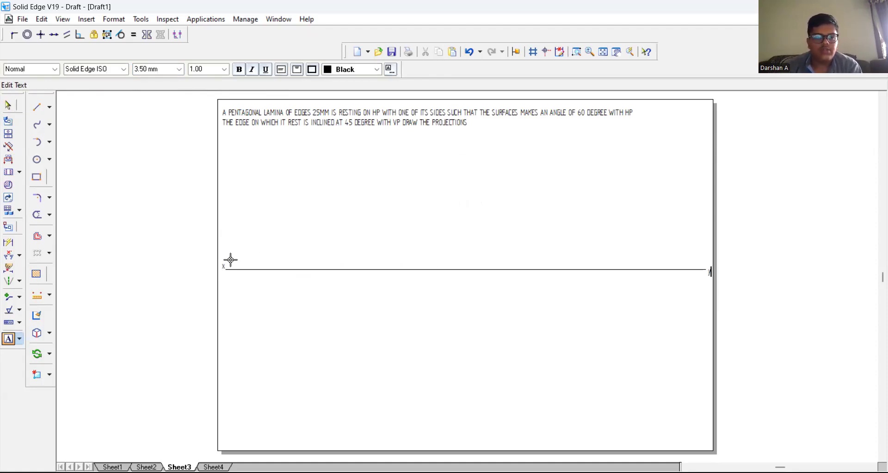
{"action": "type", "text": "VP"}
Step: Add the plane labels near the x end: vp above the reference line and hp below it
{"action": "left_click", "coordinate": [232, 276]}
{"action": "left_click", "coordinate": [231, 274]}
{"action": "type", "text": "hp"}
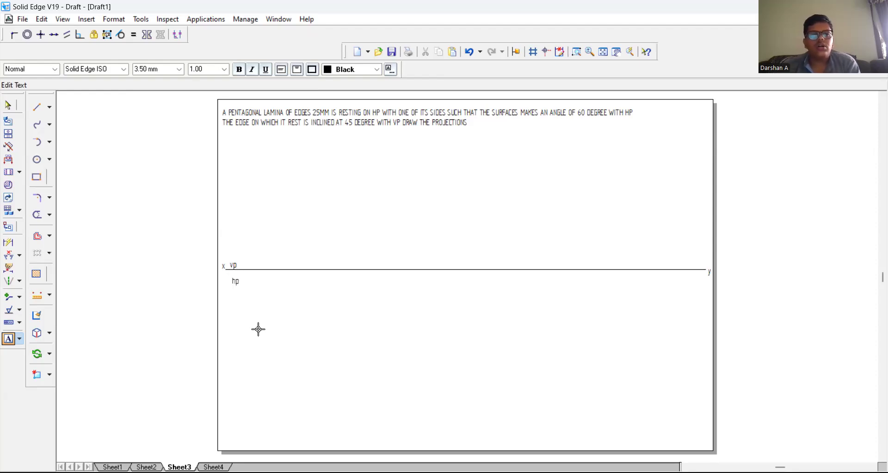
Step: Draw a thin 25 mm horizontal line at 0° below the hp label as the pentagon's base
{"action": "left_click", "coordinate": [37, 106]}
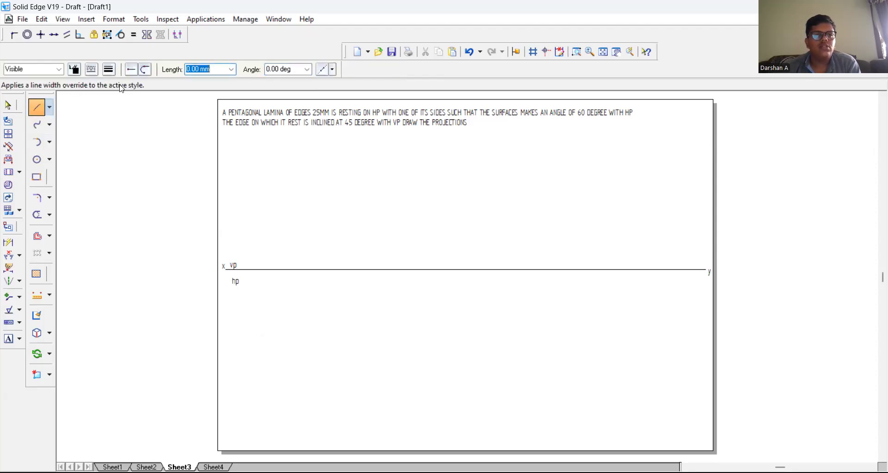
{"action": "left_click", "coordinate": [109, 69]}
{"action": "left_click", "coordinate": [278, 362]}
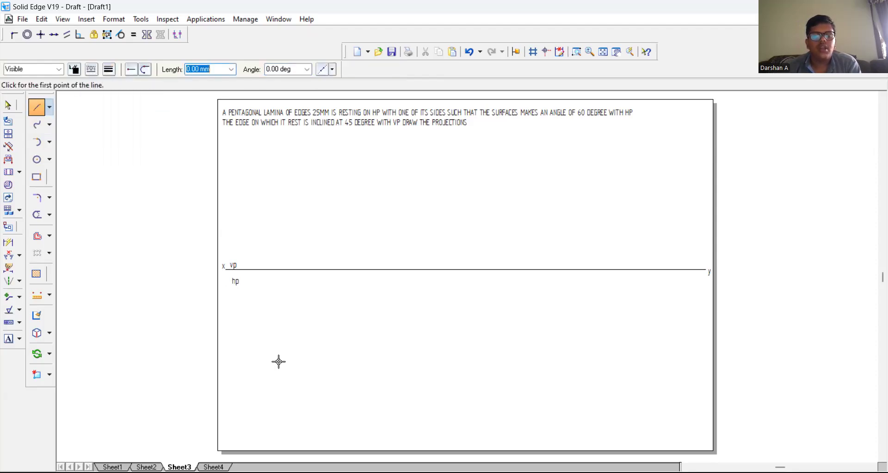
{"action": "left_click", "coordinate": [272, 345]}
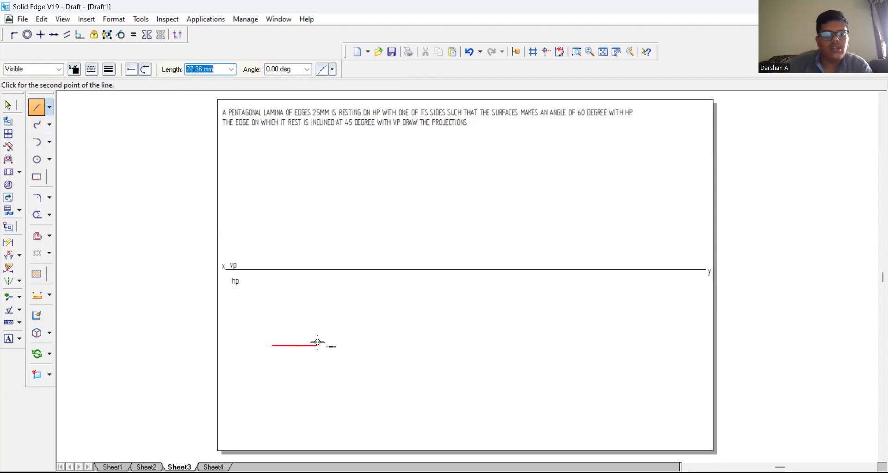
{"action": "type", "text": "25"}
{"action": "key", "text": "Tab"}
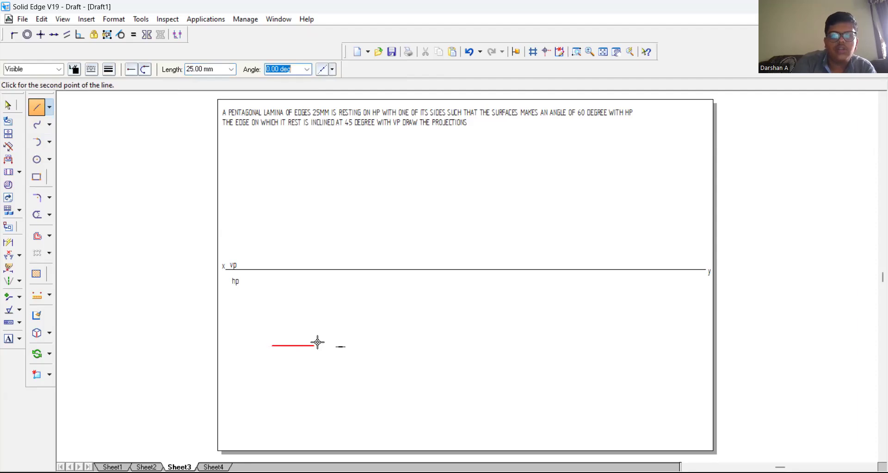
{"action": "key", "text": "Return"}
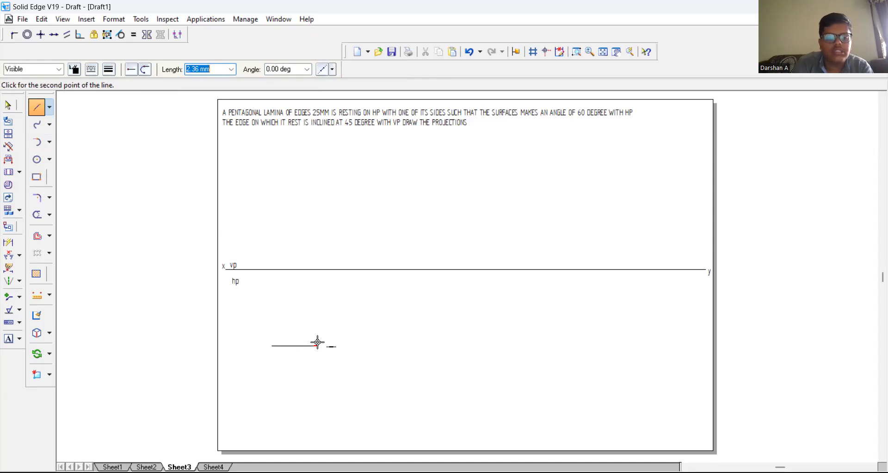
Step: Continue the pentagon from the base's right end with two 25 mm sides at 72° and 72*2 degrees
{"action": "type", "text": "25"}
{"action": "key", "text": "Tab"}
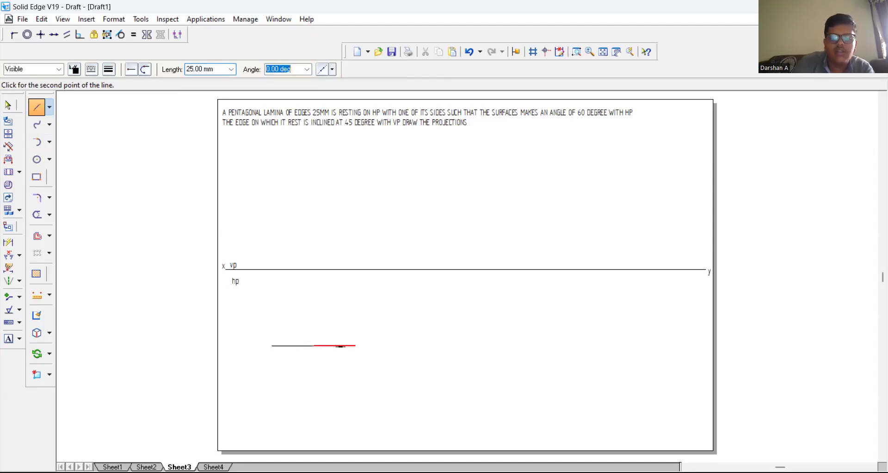
{"action": "type", "text": "72"}
{"action": "key", "text": "Tab"}
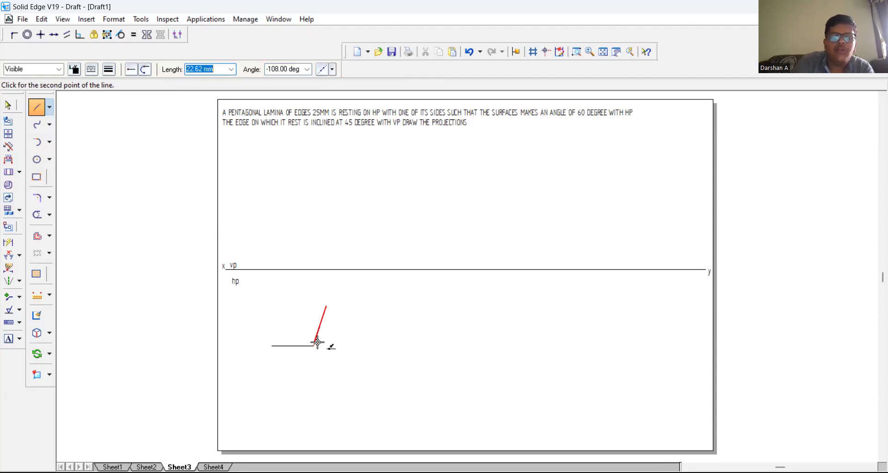
{"action": "type", "text": "25"}
{"action": "key", "text": "Tab"}
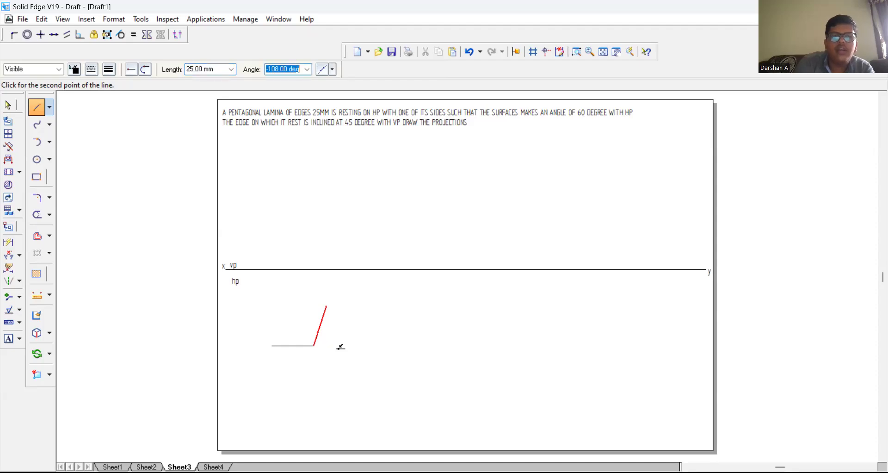
{"action": "type", "text": "72*2"}
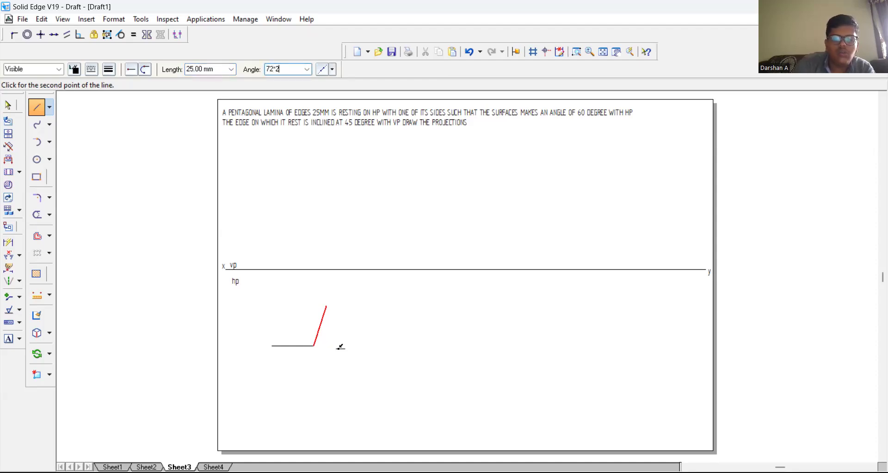
{"action": "key", "text": "Return"}
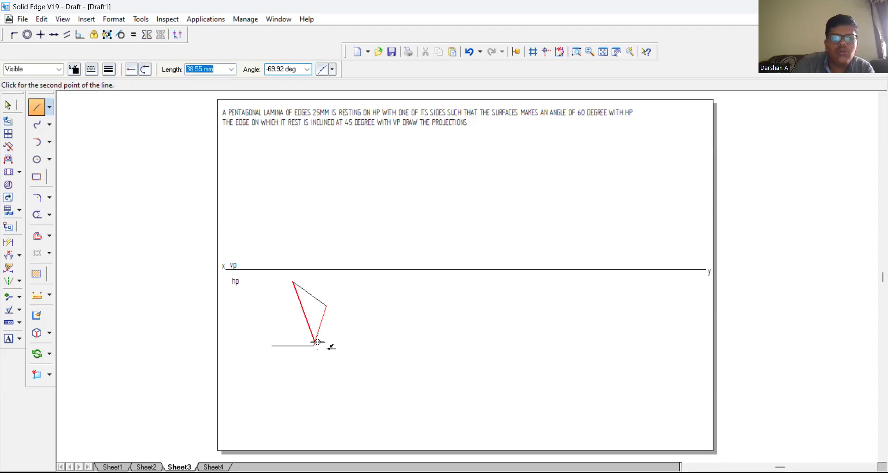
Step: Close the pentagon with two more 25 mm sides at 72*3 and 72*4 degrees
{"action": "type", "text": "25"}
{"action": "key", "text": "Tab"}
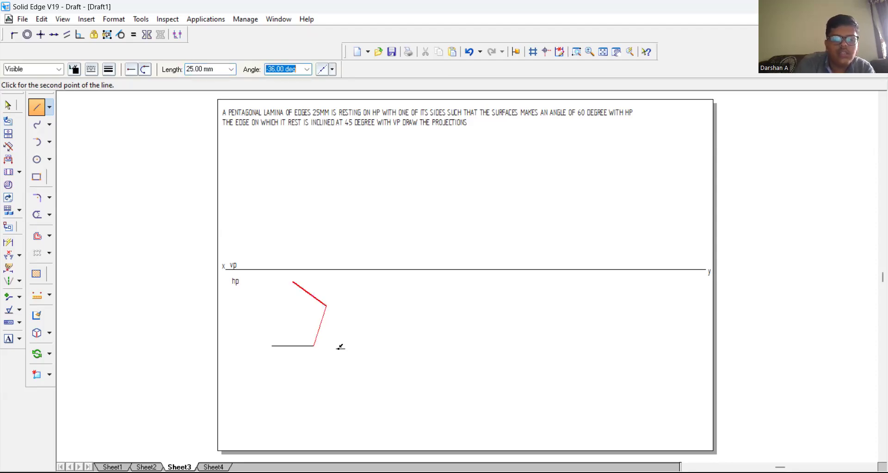
{"action": "type", "text": "72\"3"}
{"action": "key", "text": "Return"}
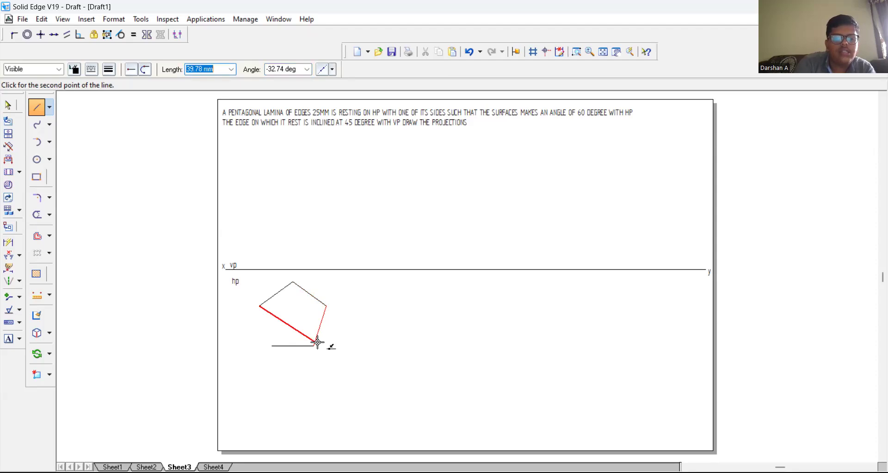
{"action": "type", "text": "25"}
{"action": "key", "text": "Tab"}
{"action": "type", "text": "72\"4"}
{"action": "key", "text": "Return"}
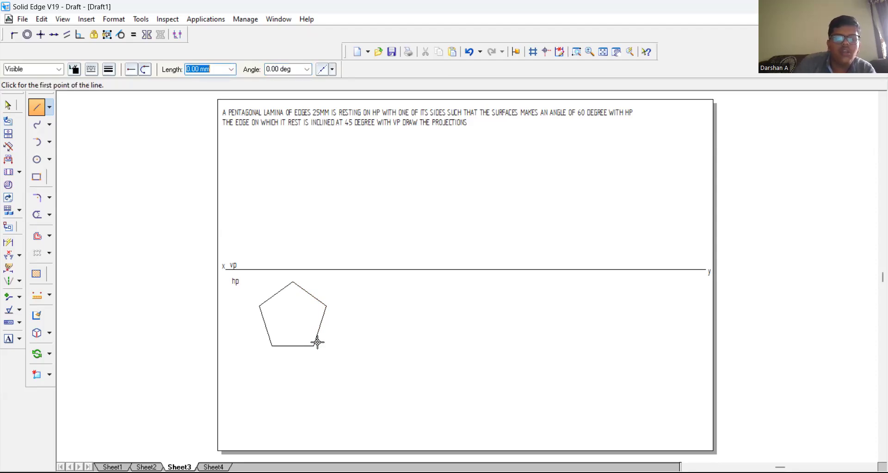
Step: Rotate the whole pentagon 90° clockwise about its lower-left corner so the base side becomes vertical on the left
{"action": "left_click", "coordinate": [8, 105]}
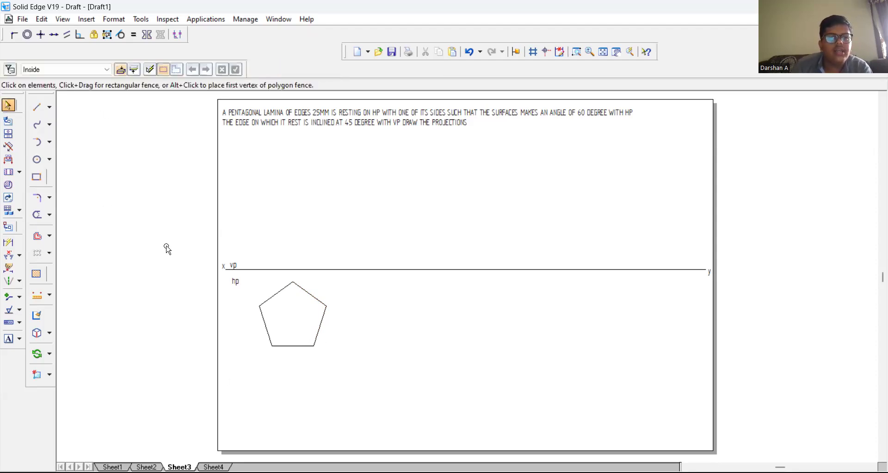
{"action": "left_click_drag", "start_coordinate": [249, 279], "coordinate": [348, 371]}
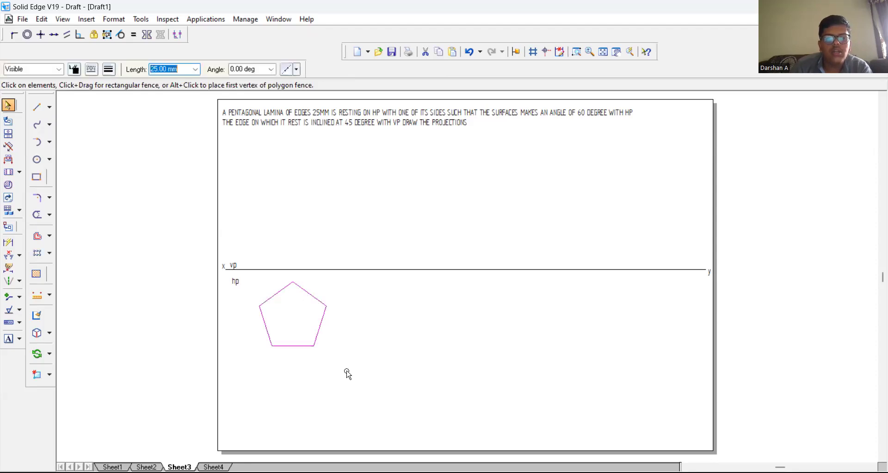
{"action": "left_click", "coordinate": [49, 353]}
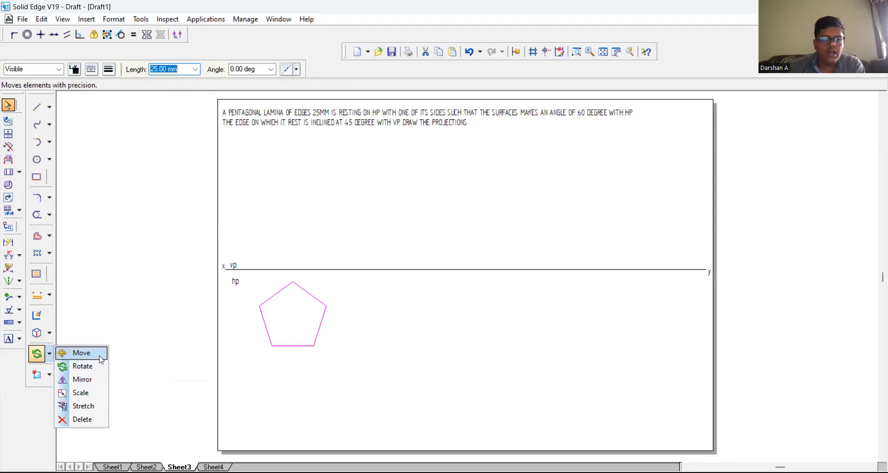
{"action": "left_click", "coordinate": [82, 366]}
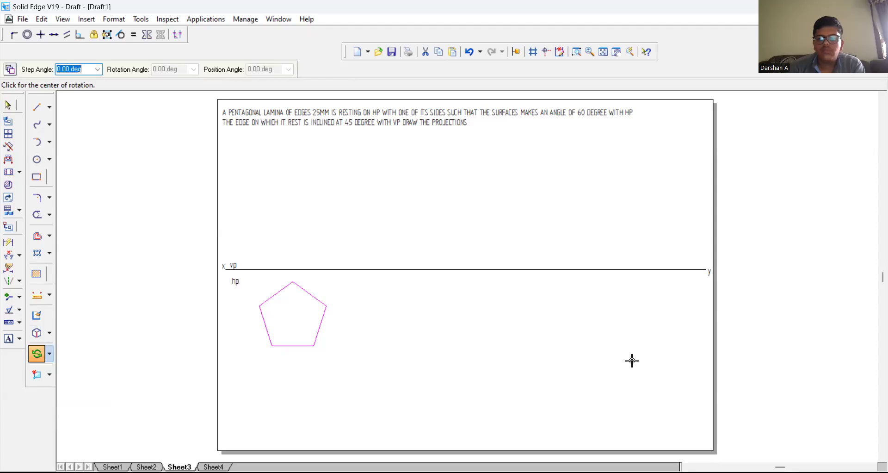
{"action": "left_click", "coordinate": [272, 346]}
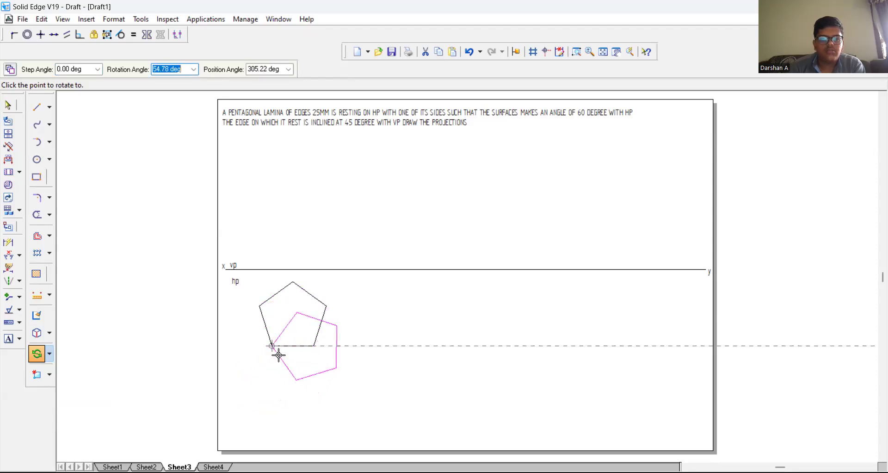
{"action": "left_click", "coordinate": [275, 361]}
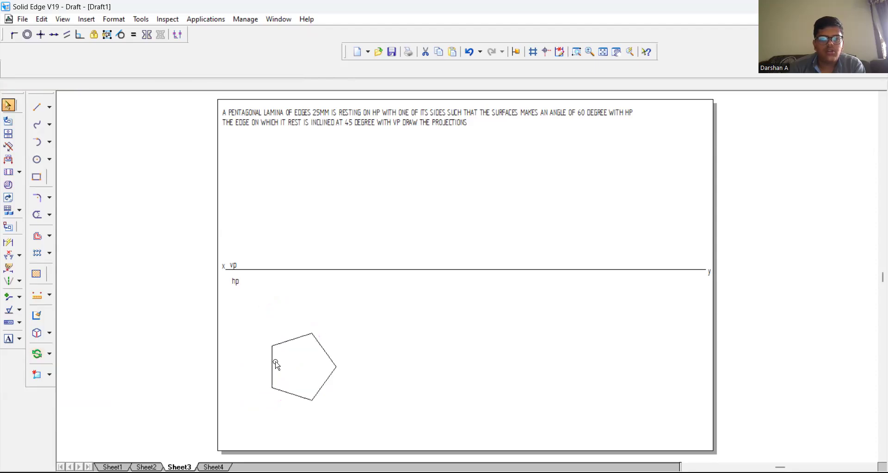
Step: Move the rotated pentagon about 8 mm left and 25 mm up toward the XY line, and apply a thicker line width to its sides
{"action": "left_click", "coordinate": [50, 353]}
{"action": "left_click", "coordinate": [69, 354]}
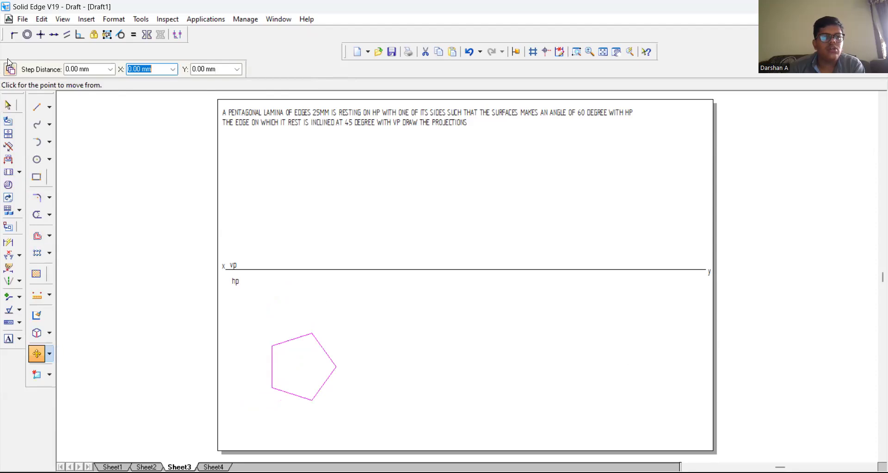
{"action": "left_click", "coordinate": [286, 341]}
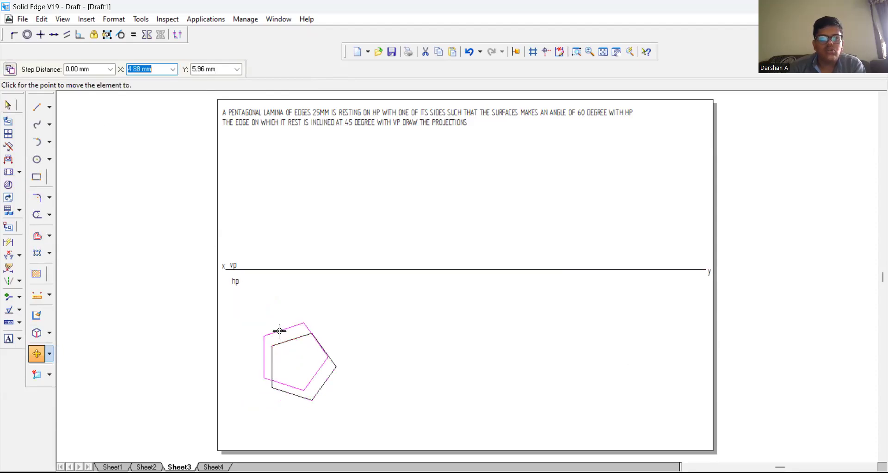
{"action": "left_click", "coordinate": [274, 301]}
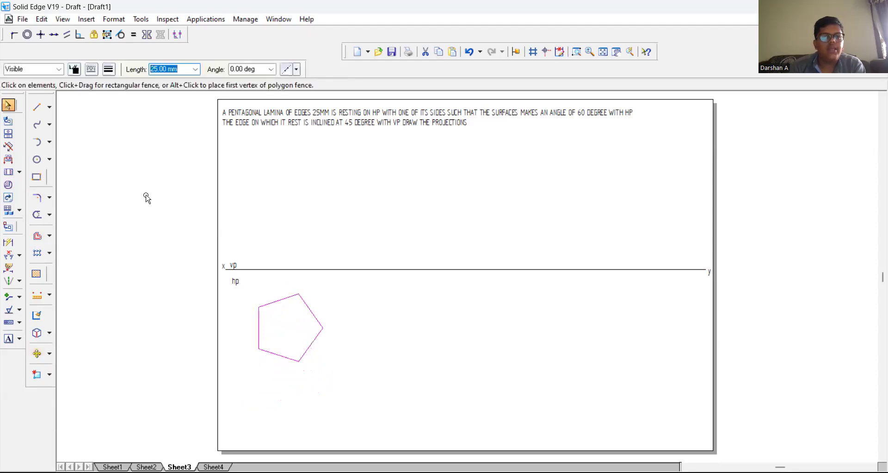
{"action": "left_click", "coordinate": [110, 69]}
{"action": "left_click", "coordinate": [136, 115]}
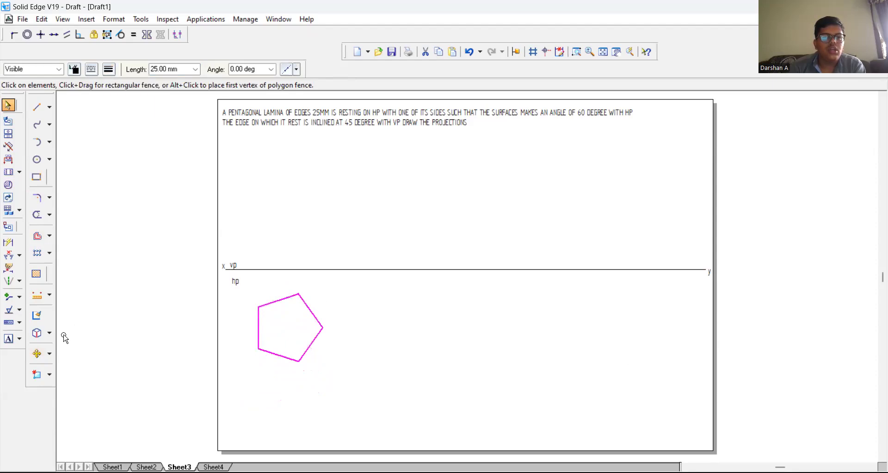
Step: Label the pentagon's corners a, b, c, d and e counterclockwise, starting with a at the upper-left corner
{"action": "left_click", "coordinate": [8, 338]}
{"action": "left_click", "coordinate": [252, 304]}
{"action": "type", "text": "a"}
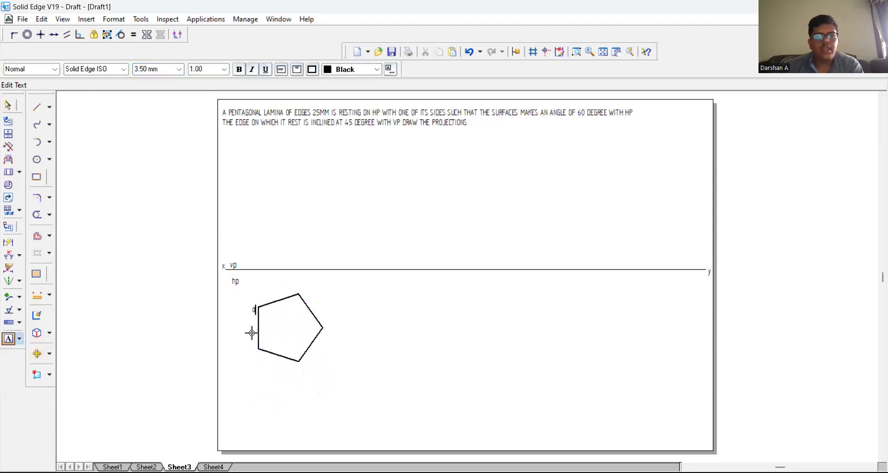
{"action": "left_click", "coordinate": [257, 362]}
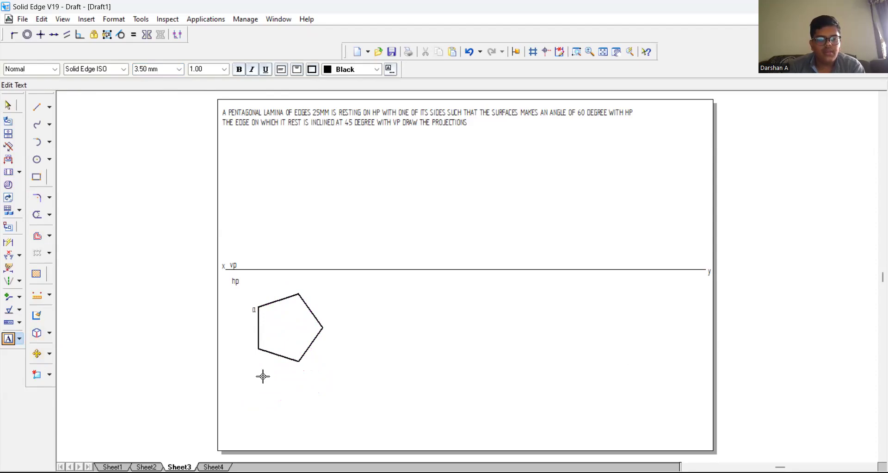
{"action": "type", "text": "b"}
{"action": "left_click", "coordinate": [306, 365]}
{"action": "type", "text": "c"}
{"action": "left_click", "coordinate": [329, 323]}
{"action": "type", "text": "d"}
{"action": "left_click", "coordinate": [304, 290]}
{"action": "type", "text": "e"}
Step: Draw thin 0.13 mm vertical projectors up to the XY line from corner a, from c through e, and from d
{"action": "left_click", "coordinate": [38, 109]}
{"action": "left_click", "coordinate": [109, 69]}
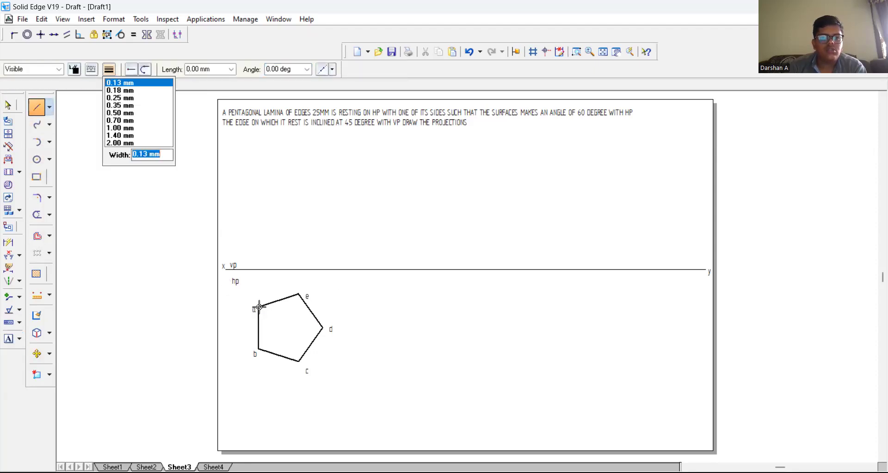
{"action": "left_click", "coordinate": [259, 270]}
{"action": "right_click", "coordinate": [272, 286]}
{"action": "left_click", "coordinate": [298, 361]}
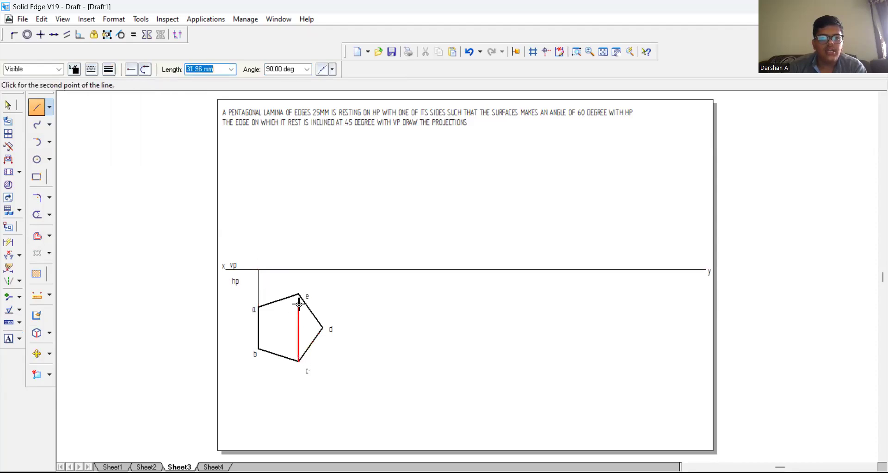
{"action": "left_click", "coordinate": [301, 270]}
{"action": "left_click", "coordinate": [322, 328]}
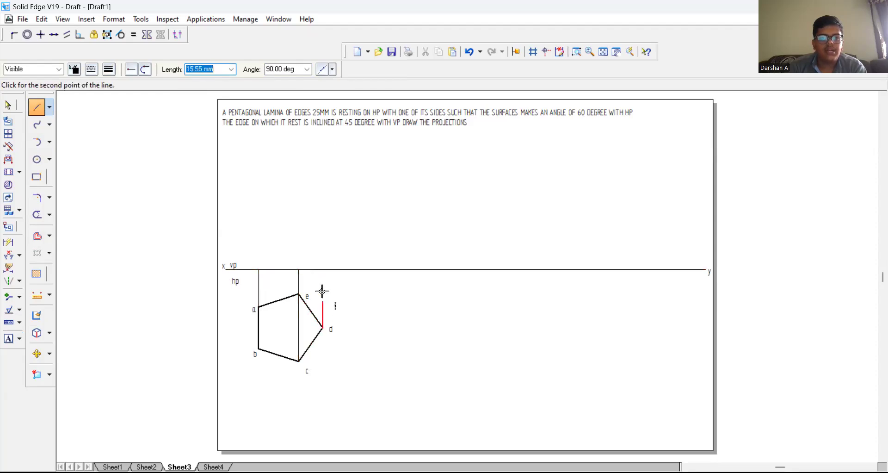
{"action": "left_click", "coordinate": [320, 269]}
{"action": "right_click", "coordinate": [322, 219]}
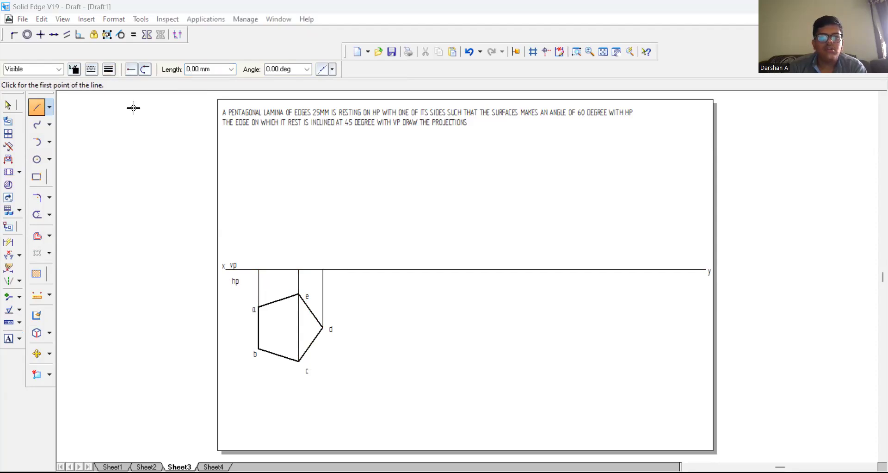
Step: Draw the front view as a 0.50 mm wide line along XY, from the projector of a to the projector of d
{"action": "left_click", "coordinate": [110, 71]}
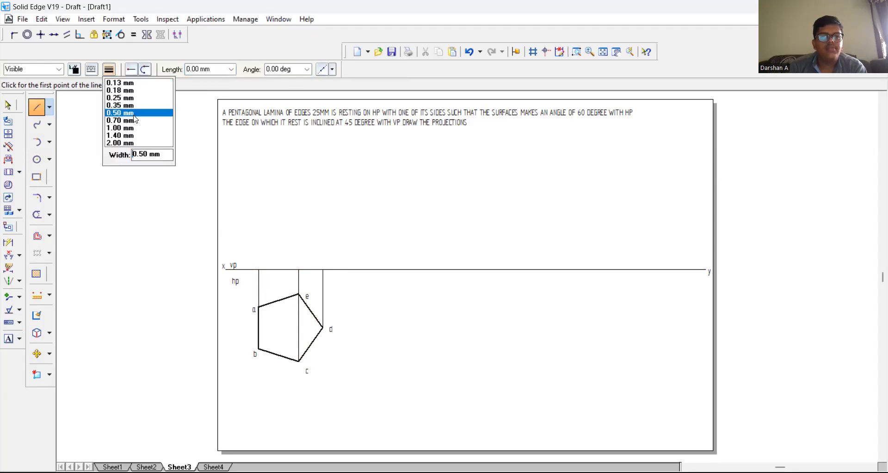
{"action": "left_click", "coordinate": [134, 115]}
{"action": "left_click", "coordinate": [258, 269]}
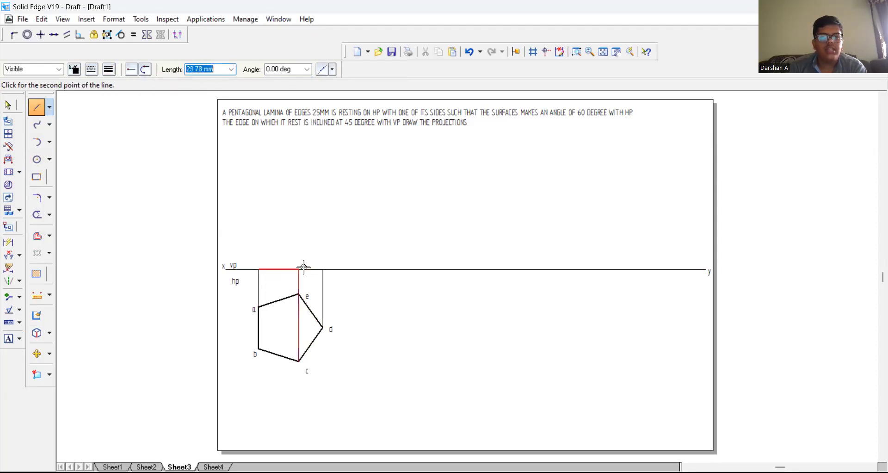
{"action": "left_click", "coordinate": [322, 269]}
{"action": "right_click", "coordinate": [317, 241]}
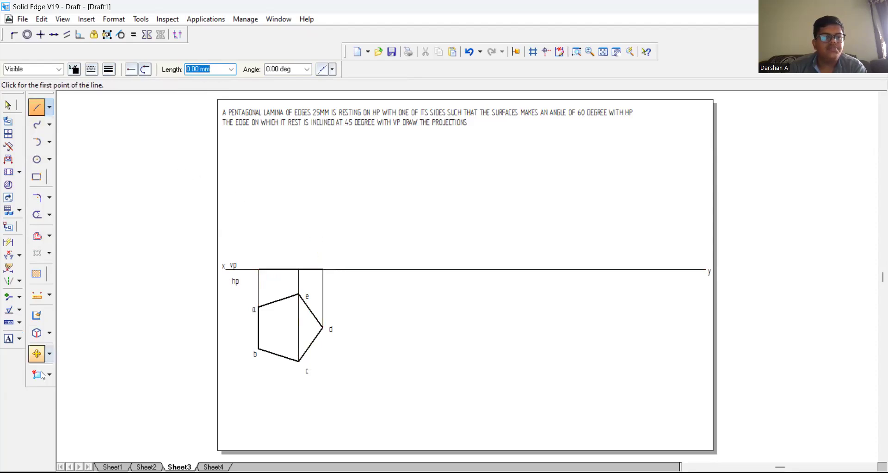
Step: Add a text label starting with b just above the left end of the front view line
{"action": "left_click", "coordinate": [9, 338]}
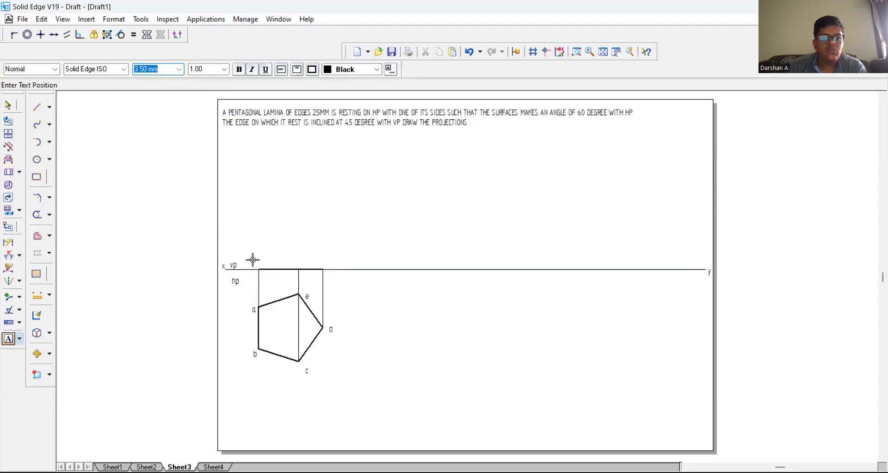
{"action": "left_click", "coordinate": [253, 257]}
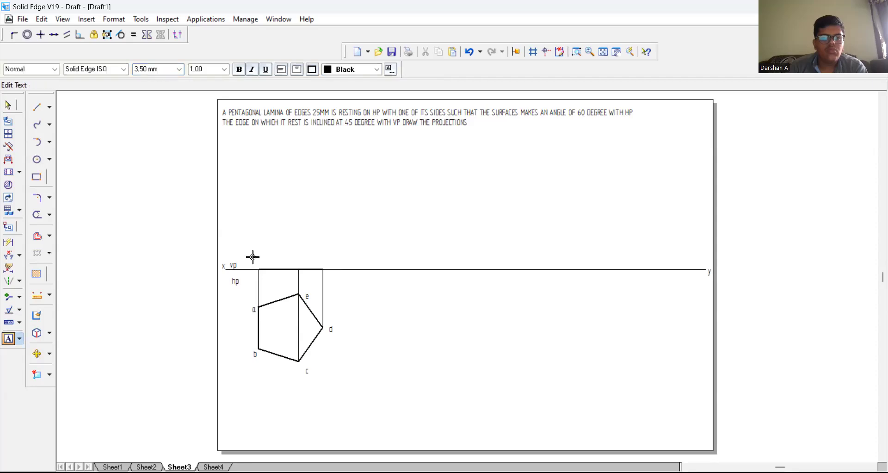
{"action": "type", "text": "b'(a"}
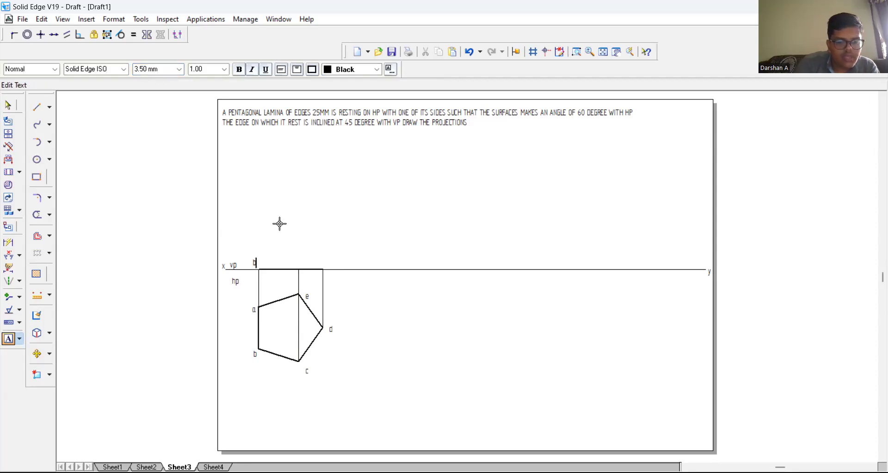
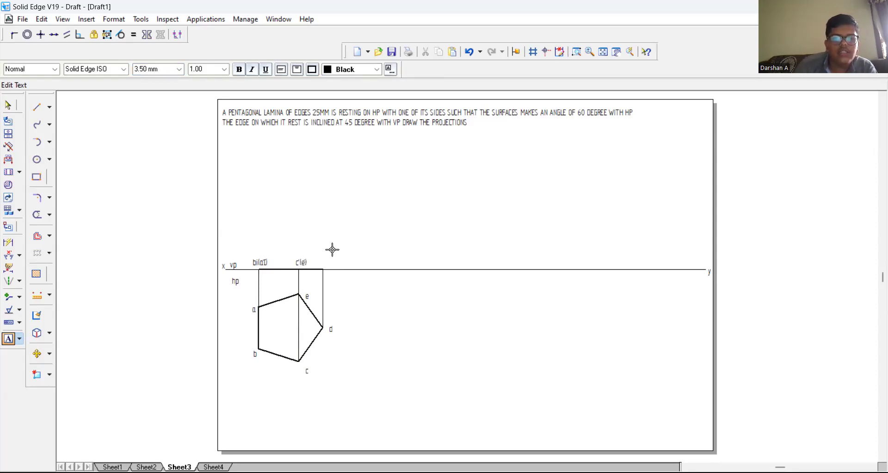
Step: Complete the front view labels c'(e') and d' above XY, and place a point where the projector of c meets XY
{"action": "type", "text": ")"}
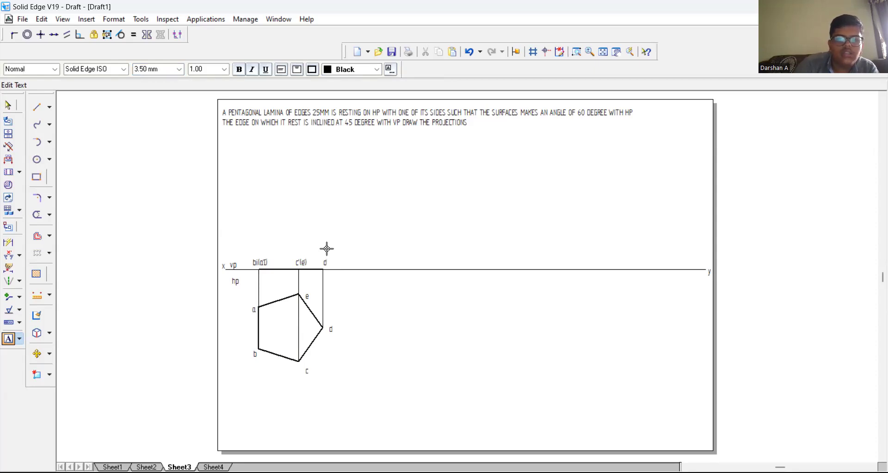
{"action": "left_click", "coordinate": [39, 108]}
{"action": "left_click", "coordinate": [50, 110]}
{"action": "left_click", "coordinate": [81, 120]}
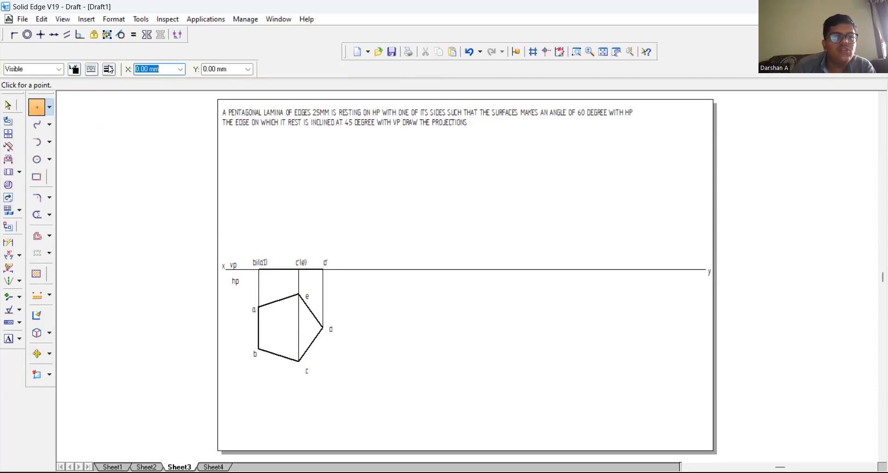
{"action": "left_click", "coordinate": [298, 269]}
{"action": "left_click", "coordinate": [49, 107]}
{"action": "left_click", "coordinate": [66, 106]}
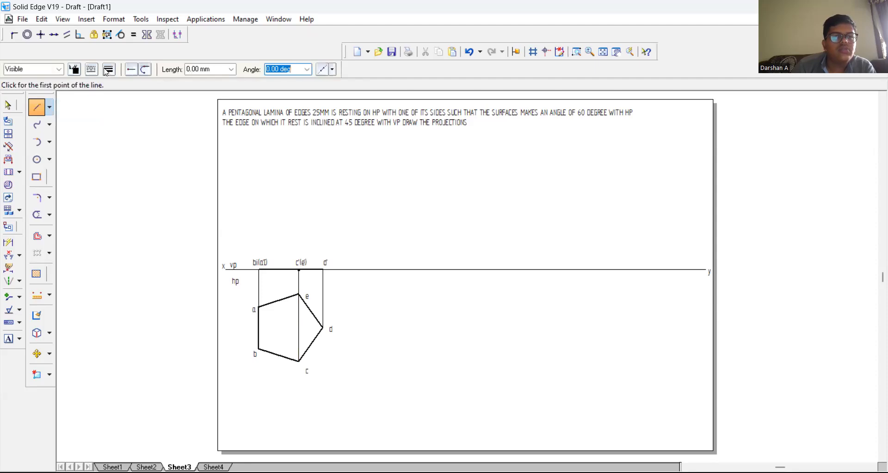
{"action": "key", "text": "Escape"}
{"action": "key", "text": "Escape"}
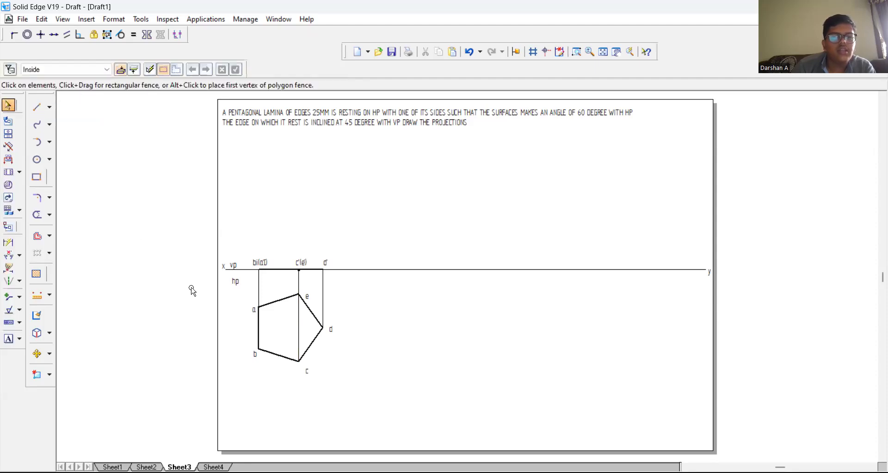
Step: Copy the front view line with its point and labels along XY, clear of the pentagon
{"action": "left_click_drag", "start_coordinate": [244, 254], "coordinate": [338, 281]}
{"action": "left_click", "coordinate": [37, 353]}
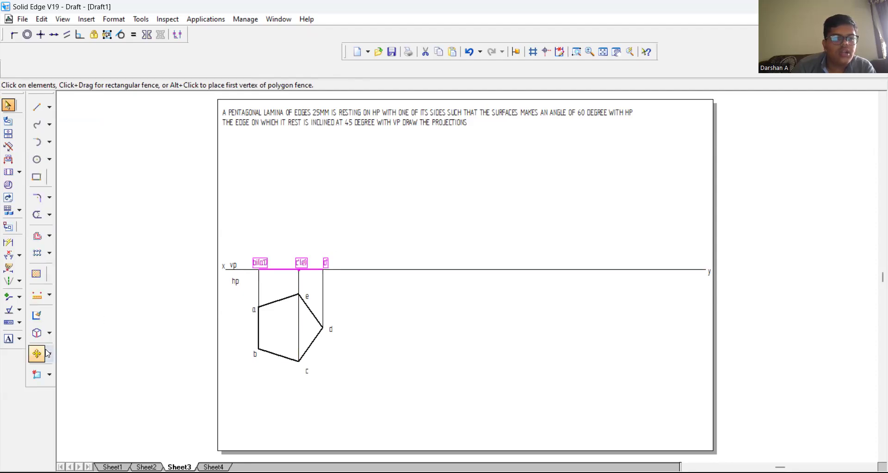
{"action": "left_click", "coordinate": [10, 69]}
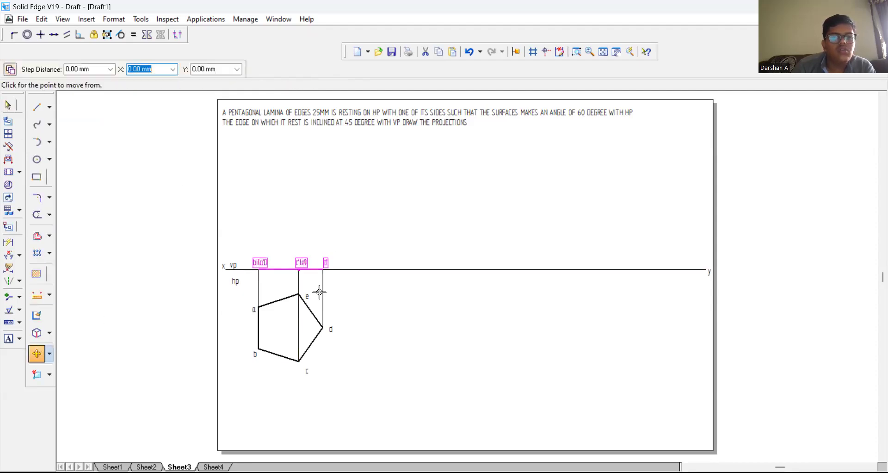
{"action": "left_click", "coordinate": [312, 269]}
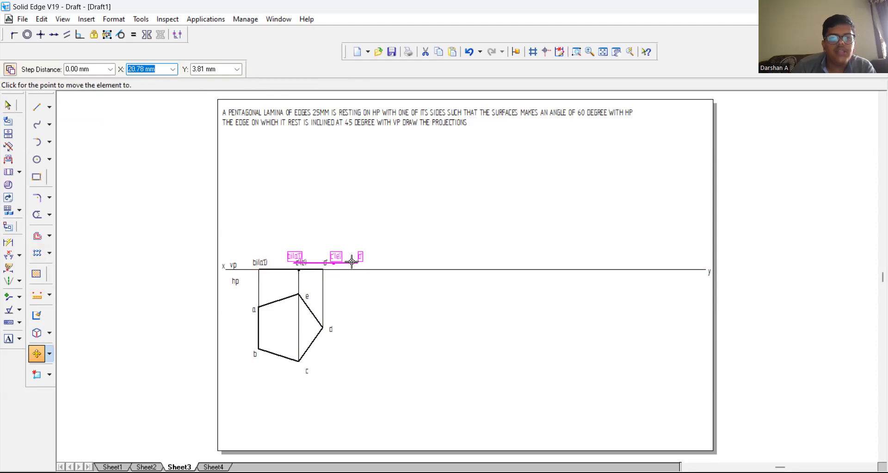
{"action": "left_click", "coordinate": [408, 268]}
{"action": "key", "text": "Escape"}
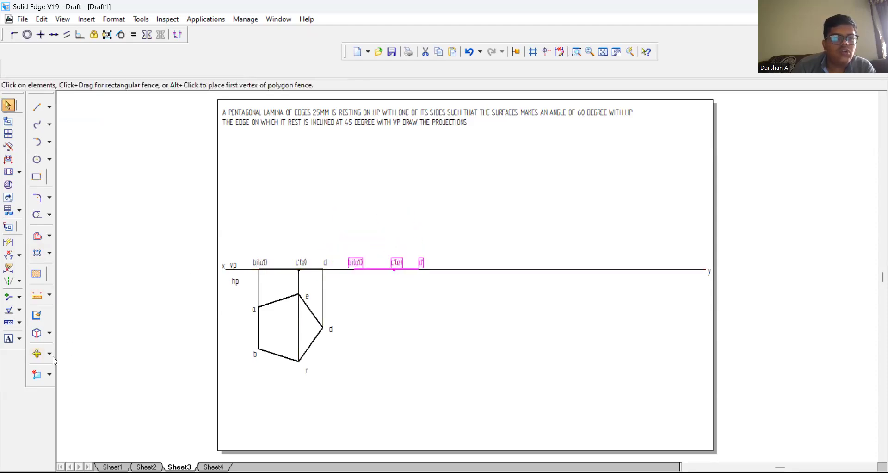
Step: Rotate the copied front view line and its labels 60° about its b'(a') end on XY
{"action": "left_click", "coordinate": [49, 354]}
{"action": "left_click", "coordinate": [78, 365]}
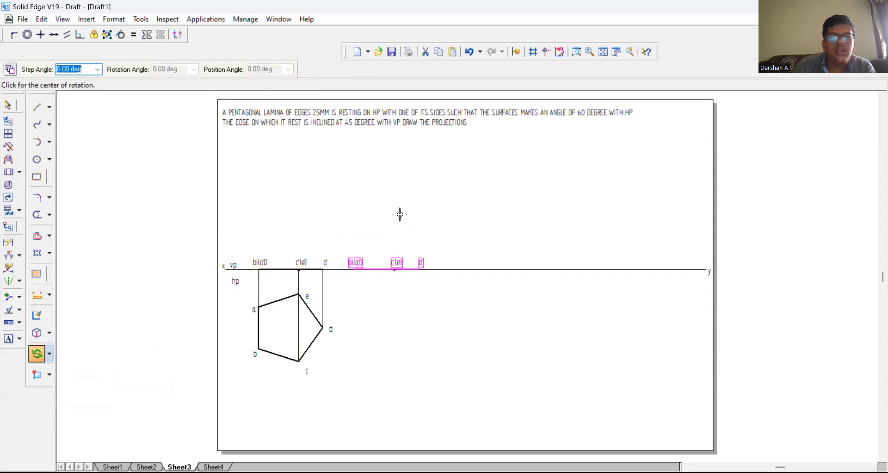
{"action": "left_click", "coordinate": [355, 270]}
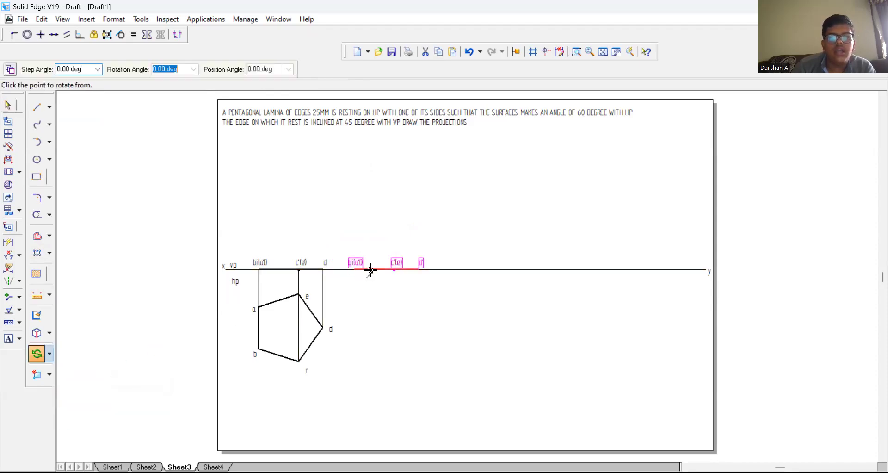
{"action": "left_click", "coordinate": [421, 269]}
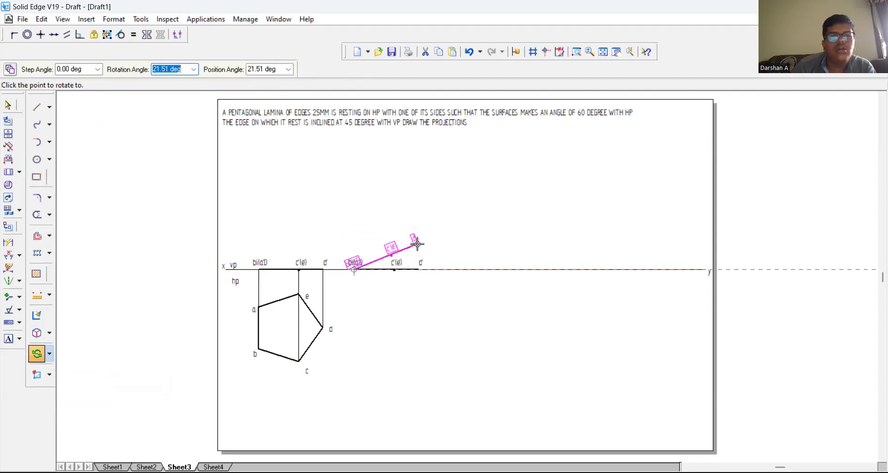
{"action": "type", "text": "60"}
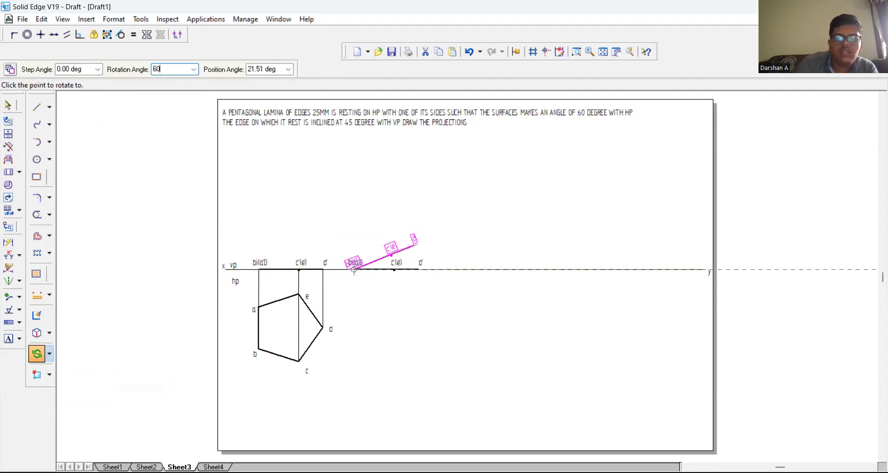
{"action": "key", "text": "Tab"}
{"action": "left_click", "coordinate": [417, 244]}
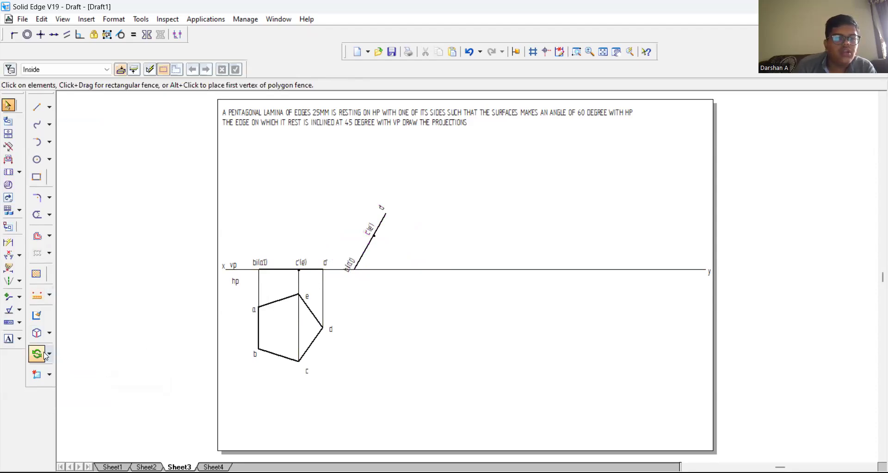
Step: Dimension the angle between the inclined front view line and XY
{"action": "left_click", "coordinate": [8, 255]}
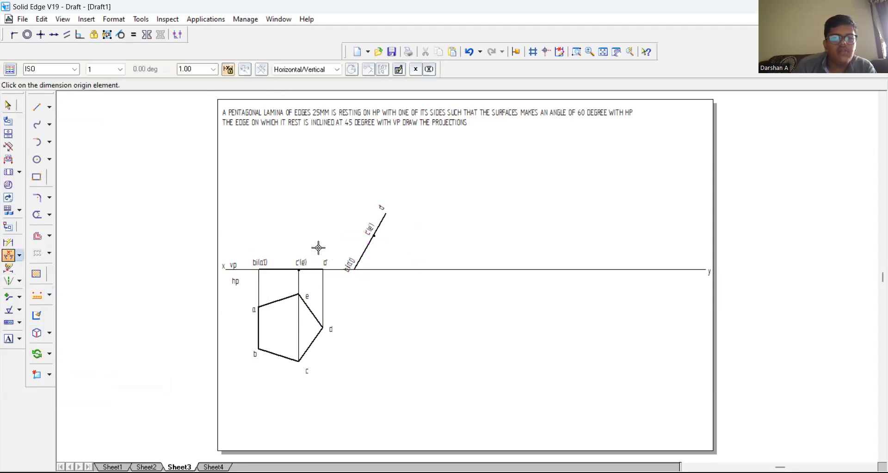
{"action": "left_click", "coordinate": [370, 246]}
{"action": "left_click", "coordinate": [393, 269]}
{"action": "left_click", "coordinate": [379, 259]}
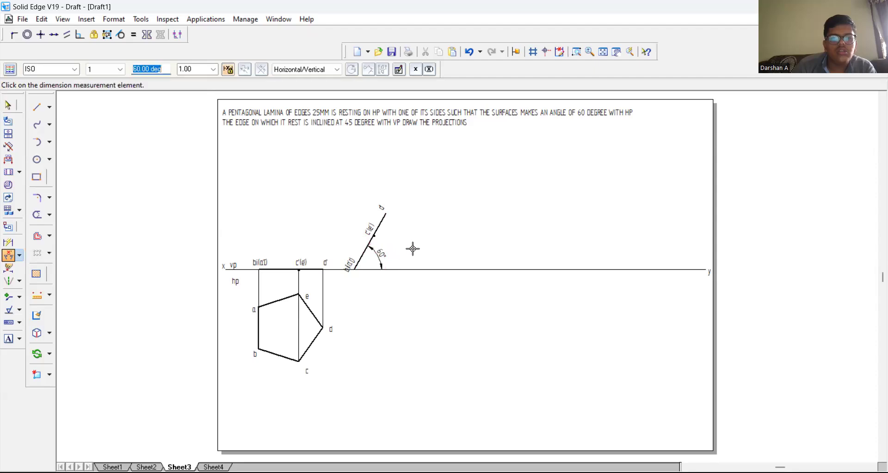
Step: Draw thin vertical projectors from b'(a'), c'(e') and d' of the inclined line down past the pentagon's level
{"action": "left_click", "coordinate": [37, 107]}
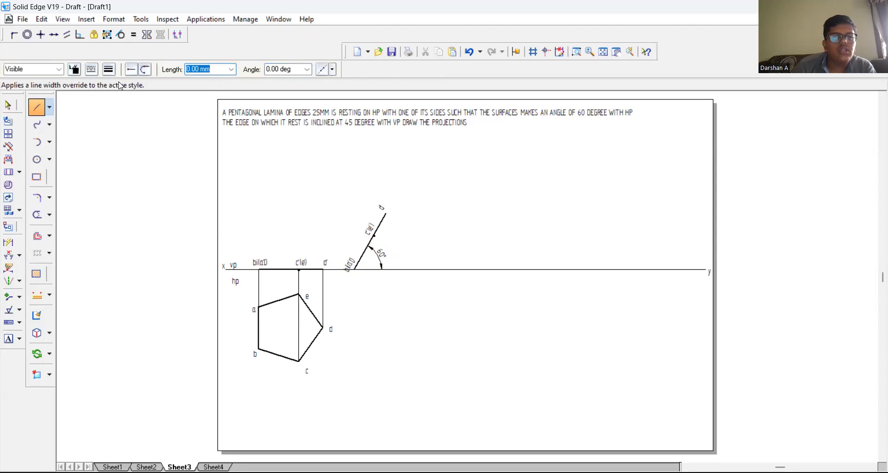
{"action": "left_click", "coordinate": [355, 270]}
{"action": "left_click", "coordinate": [355, 392]}
{"action": "right_click", "coordinate": [372, 370]}
{"action": "left_click", "coordinate": [374, 236]}
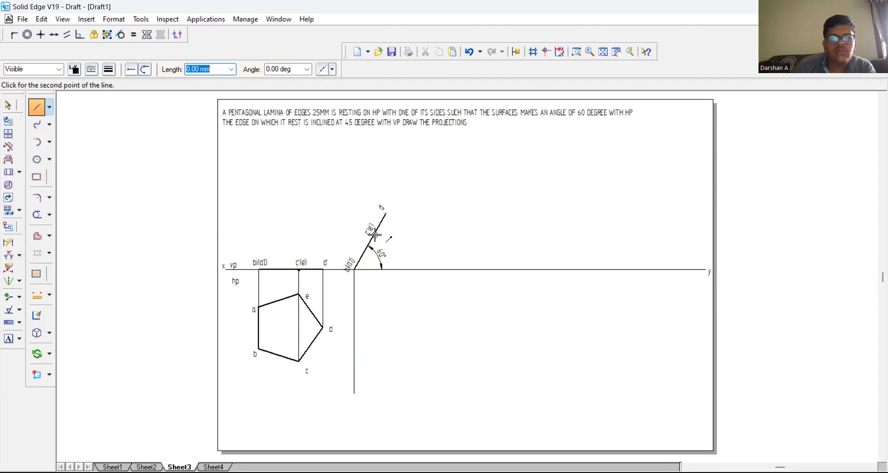
{"action": "left_click", "coordinate": [374, 398]}
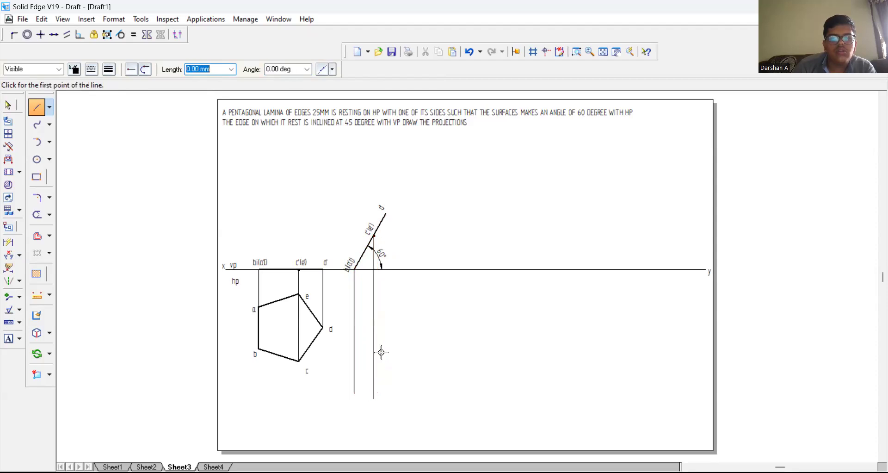
{"action": "left_click", "coordinate": [385, 212]}
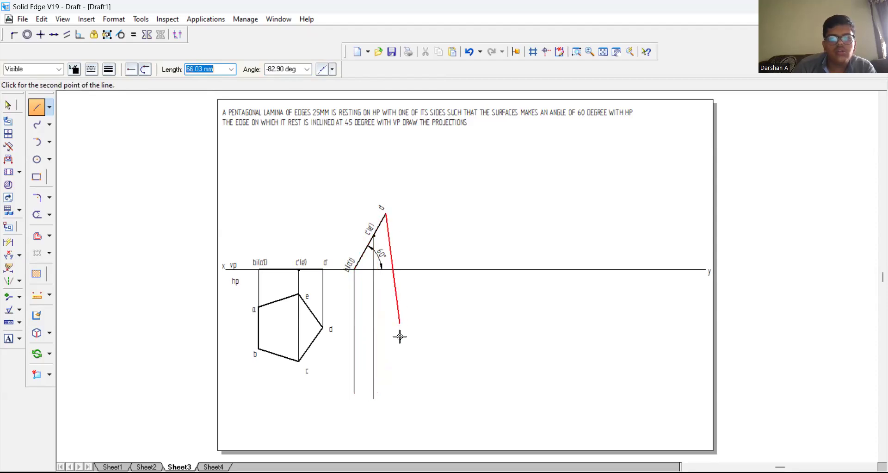
{"action": "left_click", "coordinate": [389, 408]}
{"action": "key", "text": "Escape"}
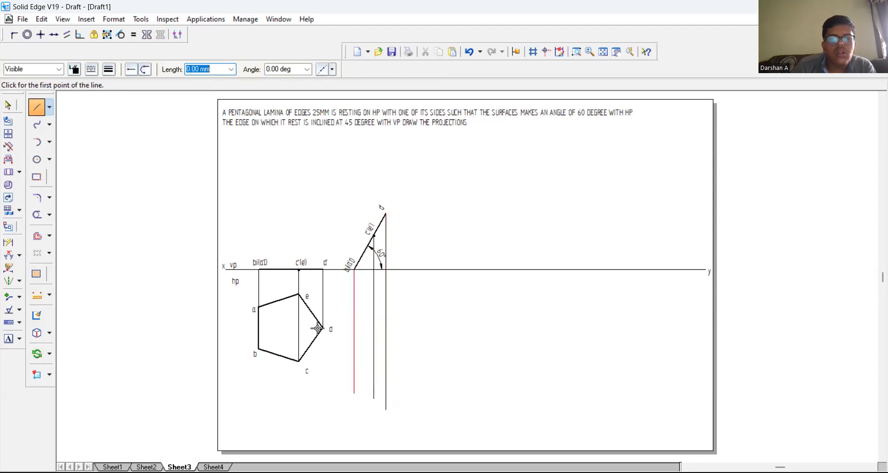
Step: Draw horizontal projectors from pentagon corners e, d, c, b and a to the matching vertical projectors of the inclined line
{"action": "left_click", "coordinate": [298, 294]}
{"action": "left_click", "coordinate": [374, 295]}
{"action": "key", "text": "Escape"}
{"action": "left_click", "coordinate": [323, 327]}
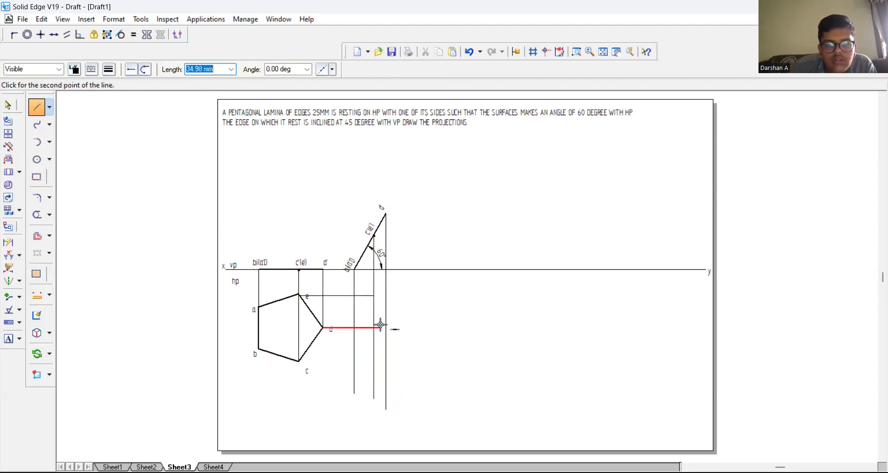
{"action": "left_click", "coordinate": [386, 328]}
{"action": "key", "text": "Escape"}
{"action": "left_click", "coordinate": [299, 361]}
{"action": "left_click", "coordinate": [374, 361]}
{"action": "key", "text": "Escape"}
{"action": "left_click", "coordinate": [258, 348]}
{"action": "left_click", "coordinate": [355, 350]}
{"action": "key", "text": "Escape"}
{"action": "left_click", "coordinate": [258, 306]}
{"action": "left_click", "coordinate": [355, 307]}
{"action": "key", "text": "Escape"}
Step: Trim the ends of the three vertical projectors that overshoot the horizontal projectors
{"action": "left_click", "coordinate": [37, 215]}
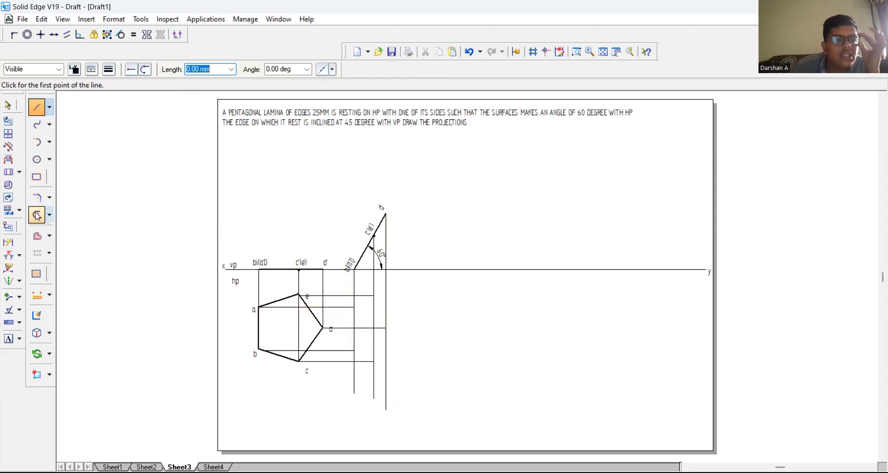
{"action": "left_click", "coordinate": [355, 377]}
{"action": "left_click", "coordinate": [374, 377]}
{"action": "left_click", "coordinate": [386, 367]}
Step: Draw the foreshortened pentagon as closed 0.50 mm lines through the projector intersections of a, b, c, d and e
{"action": "left_click", "coordinate": [37, 107]}
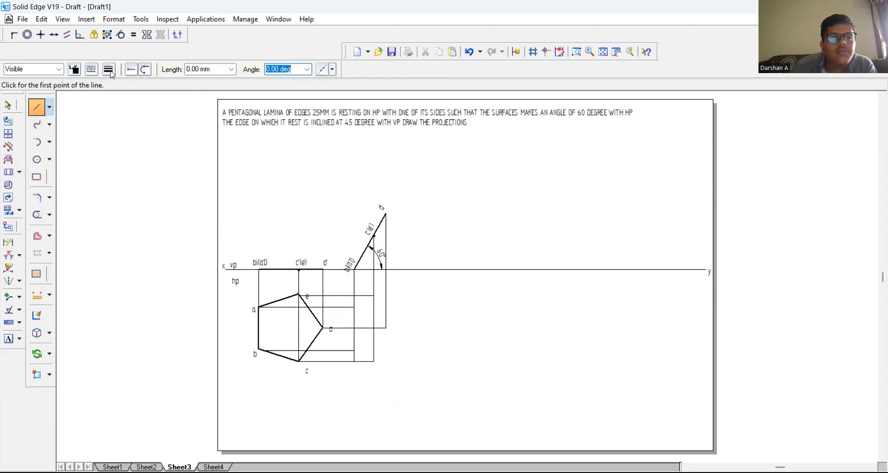
{"action": "left_click", "coordinate": [108, 70]}
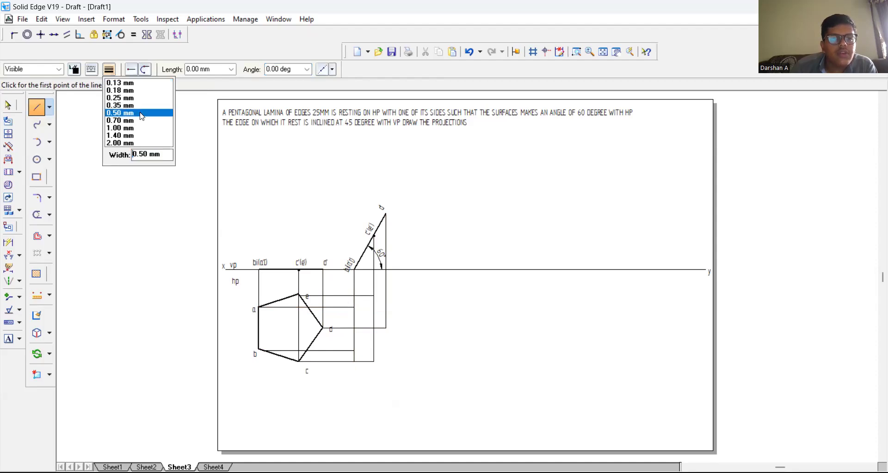
{"action": "left_click", "coordinate": [139, 113]}
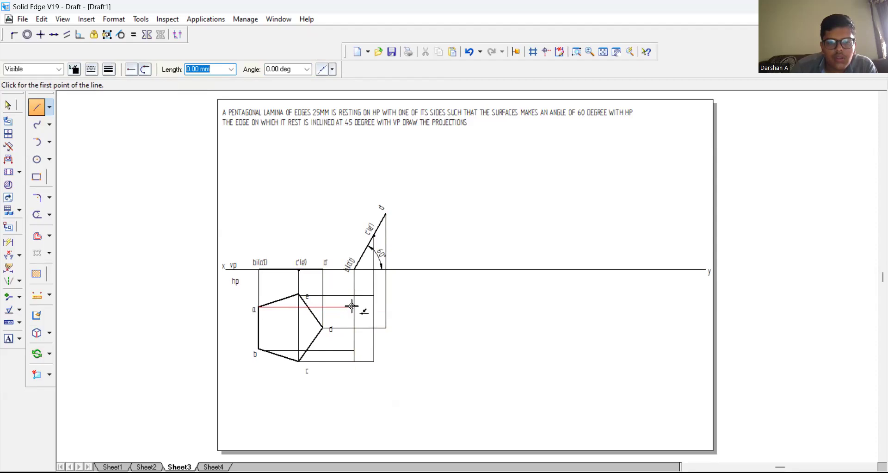
{"action": "left_click", "coordinate": [354, 351]}
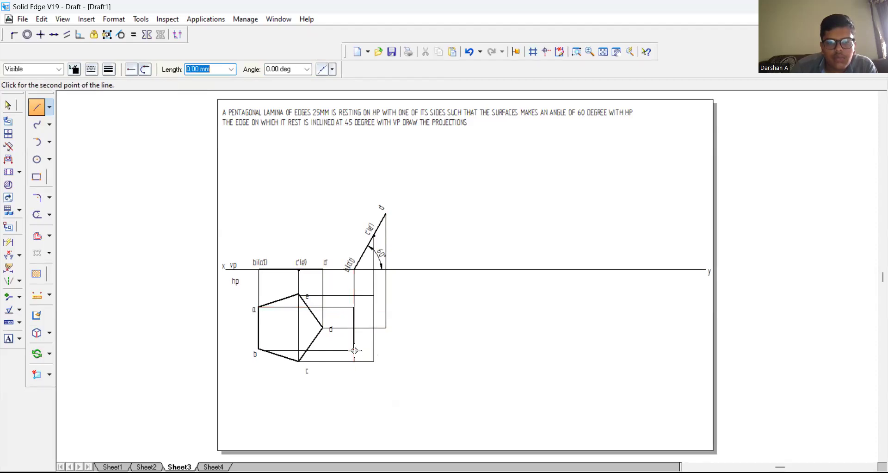
{"action": "left_click", "coordinate": [373, 361]}
{"action": "left_click", "coordinate": [386, 328]}
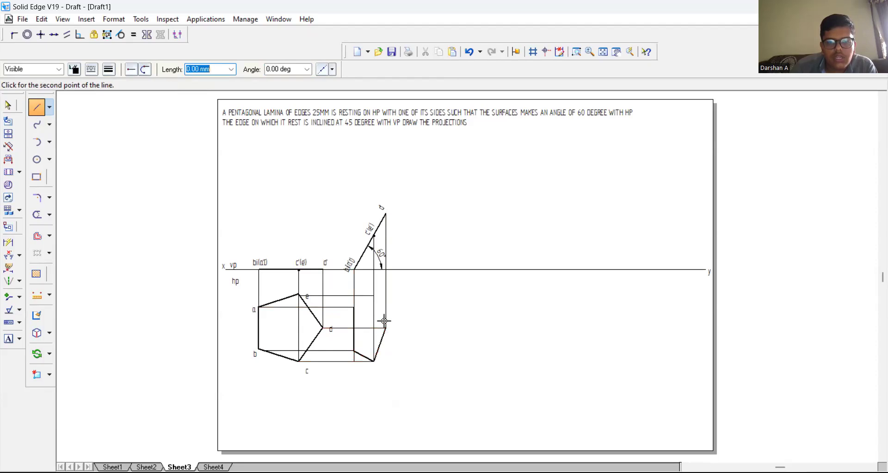
{"action": "left_click", "coordinate": [374, 295]}
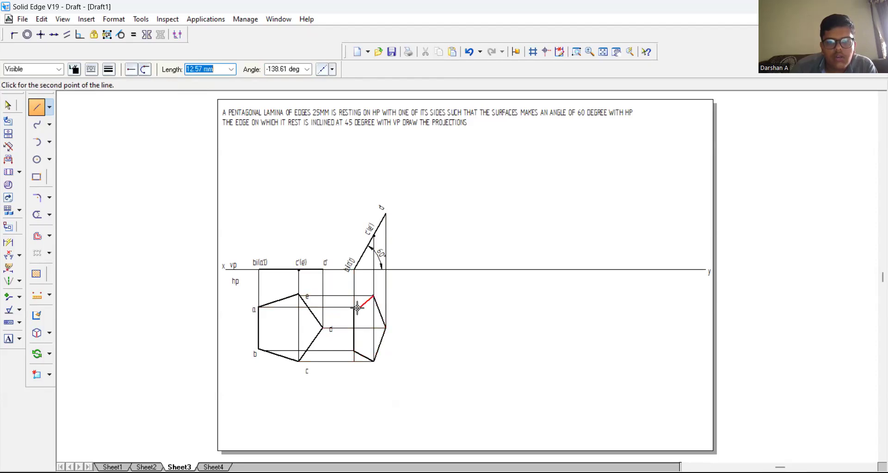
{"action": "left_click", "coordinate": [354, 306]}
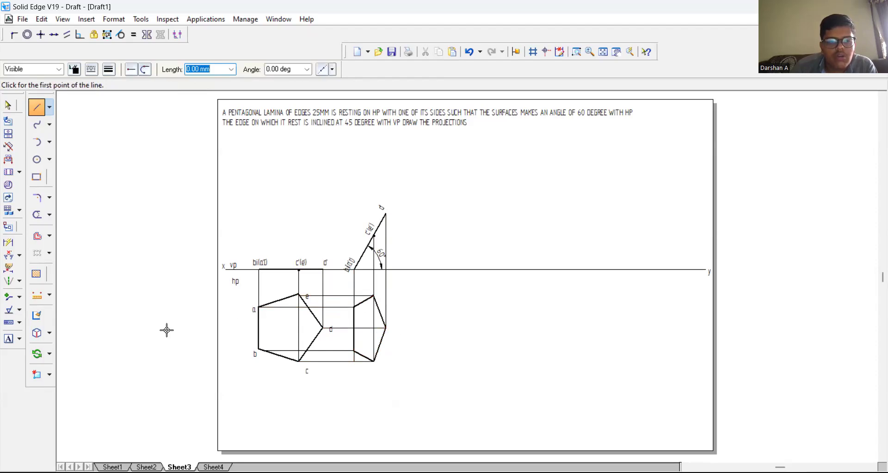
Step: Label the upper-left corner of the foreshortened pentagon a
{"action": "left_click", "coordinate": [8, 338]}
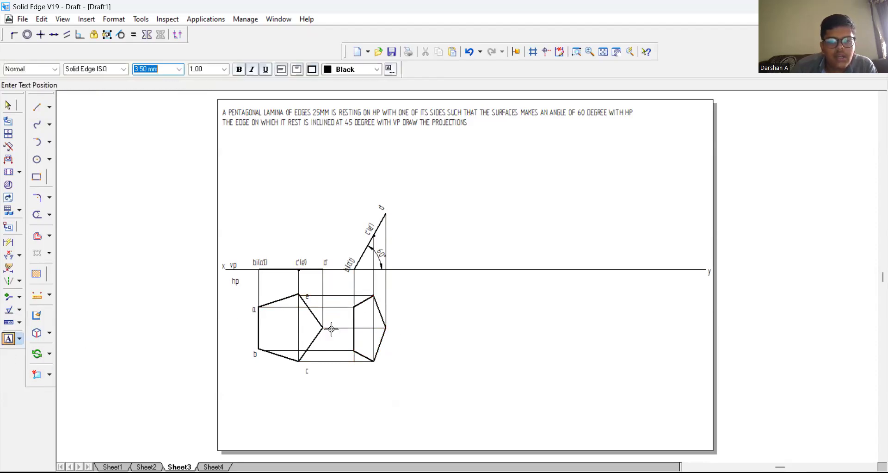
{"action": "left_click", "coordinate": [347, 299]}
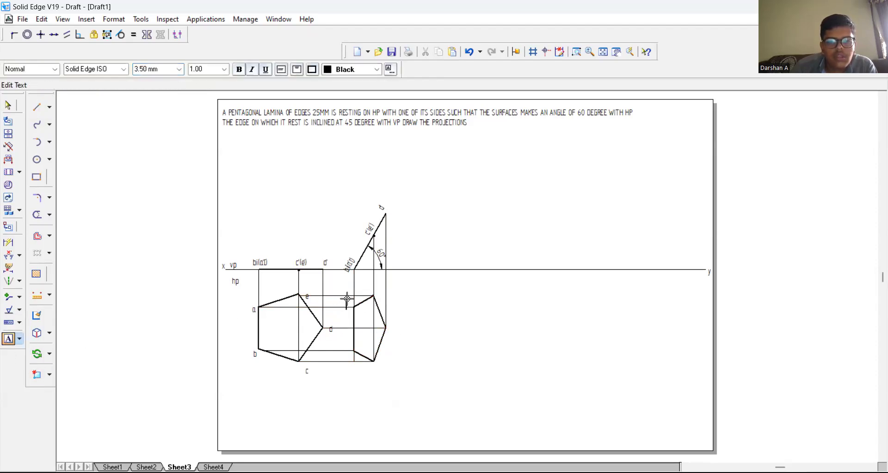
{"action": "type", "text": "a"}
Step: Trim the projector stub below the foreshortened pentagon's lower-left corner and label that corner b
{"action": "left_click", "coordinate": [37, 214]}
{"action": "left_click", "coordinate": [350, 360]}
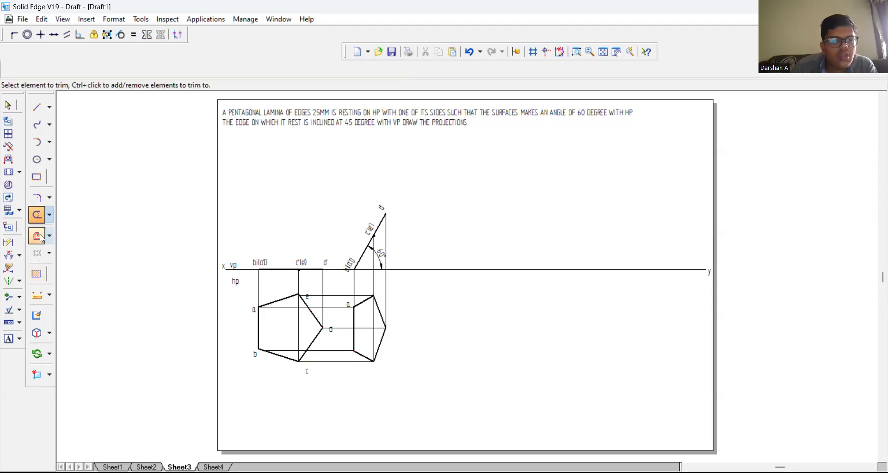
{"action": "left_click", "coordinate": [8, 338]}
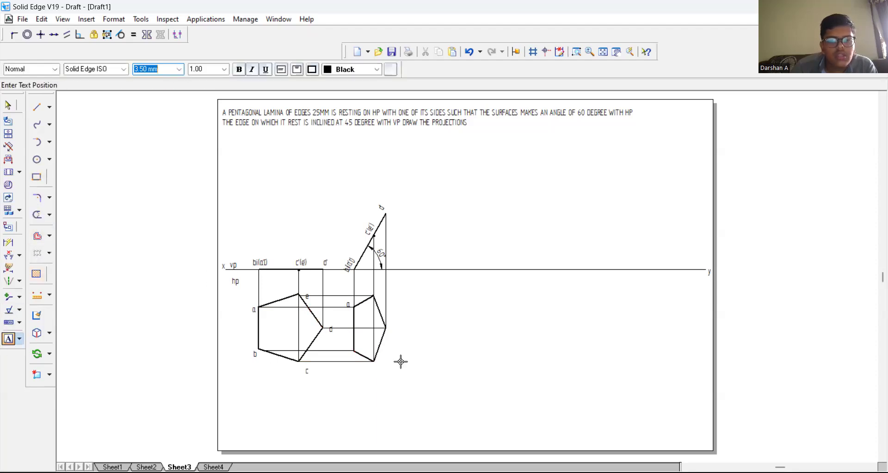
{"action": "left_click", "coordinate": [353, 356]}
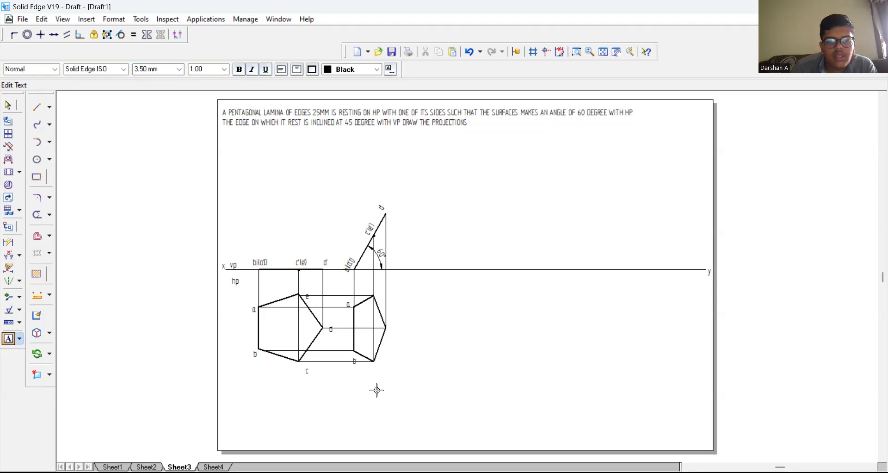
Step: Label the remaining three corners of the foreshortened pentagon c at the lower right, d at the right tip and e at the top
{"action": "left_click", "coordinate": [377, 364]}
{"action": "type", "text": "c"}
{"action": "left_click", "coordinate": [392, 327]}
{"action": "type", "text": "d"}
{"action": "left_click", "coordinate": [373, 284]}
{"action": "type", "text": "e"}
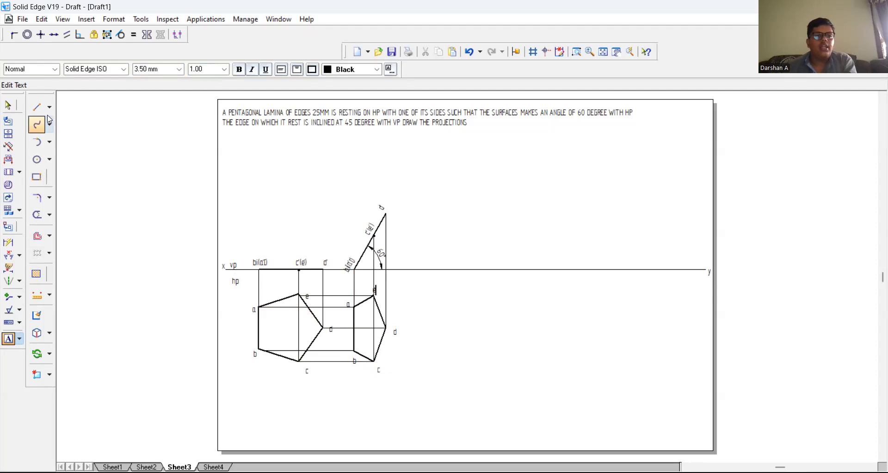
Step: Draw a 100 mm line at 45° upward from a point on the xy line near its y end
{"action": "left_click", "coordinate": [36, 107]}
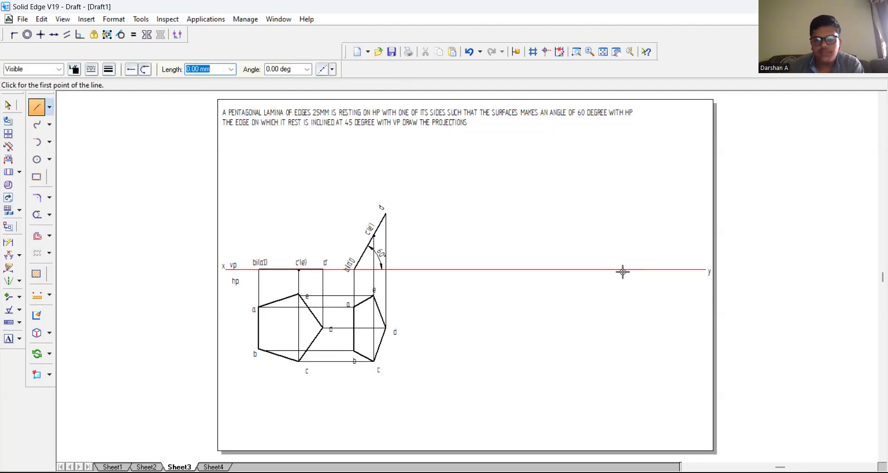
{"action": "left_click", "coordinate": [586, 270]}
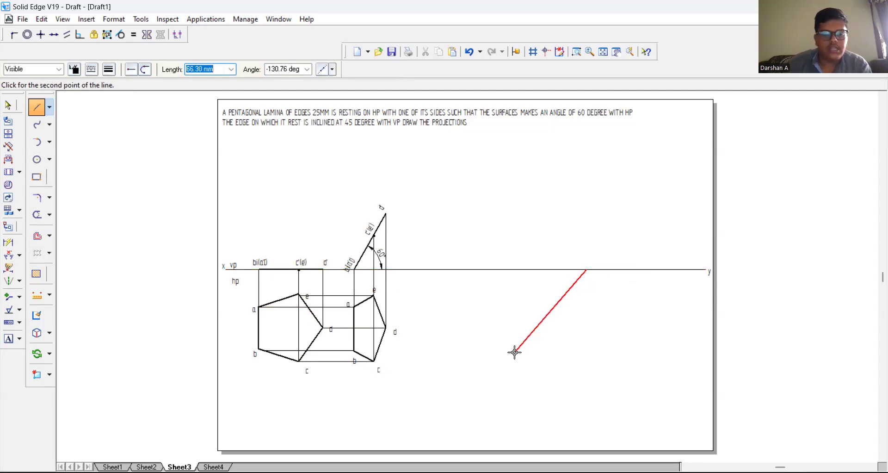
{"action": "type", "text": "45"}
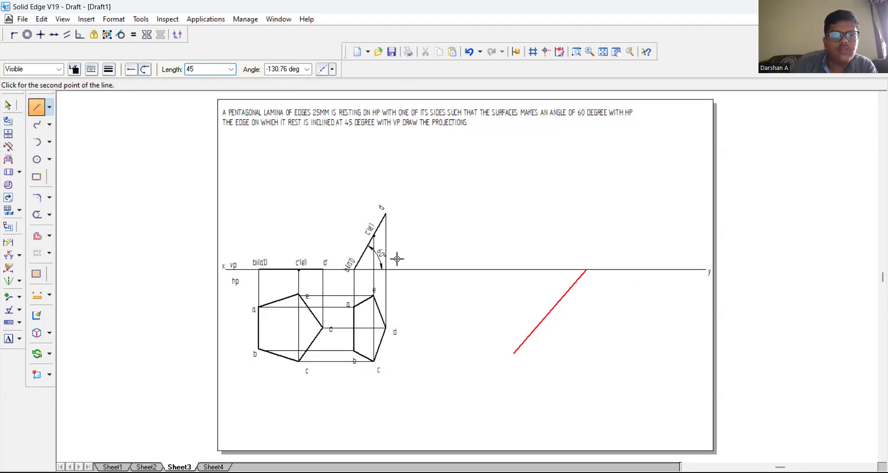
{"action": "left_click", "coordinate": [294, 70]}
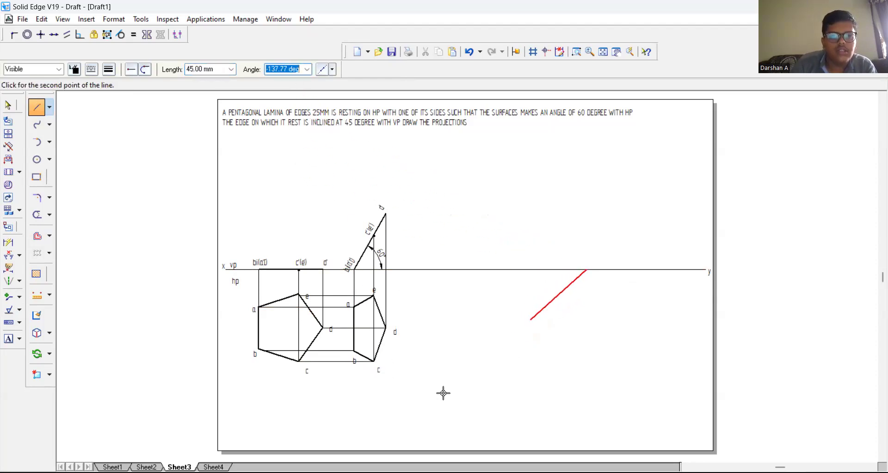
{"action": "left_click", "coordinate": [206, 70]}
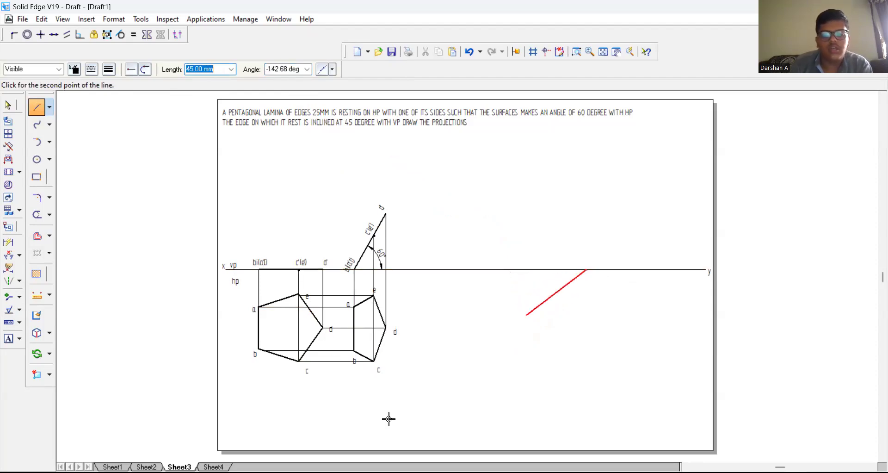
{"action": "type", "text": "100"}
{"action": "key", "text": "Tab"}
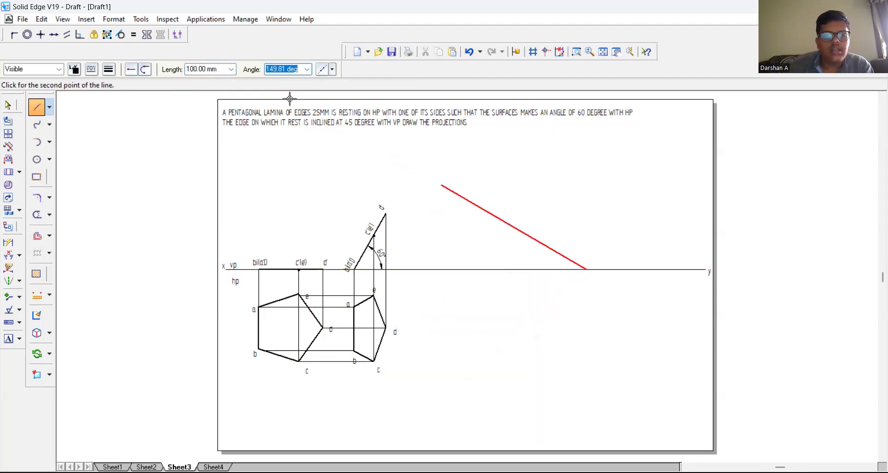
{"action": "type", "text": "45"}
{"action": "key", "text": "Return"}
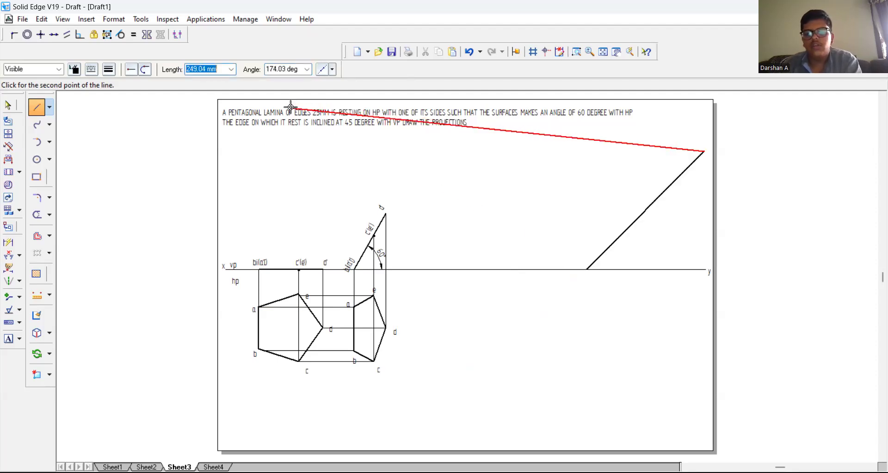
{"action": "key", "text": "Escape"}
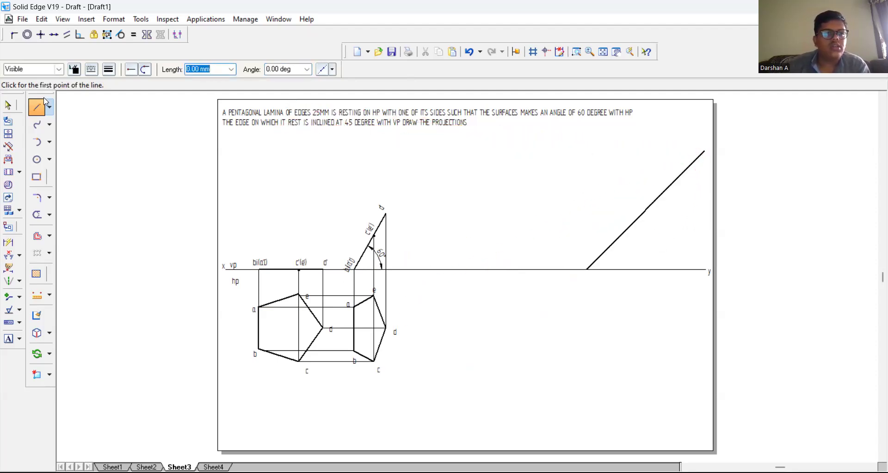
Step: Remove the 100 mm line rising at 45° above the xy line
{"action": "left_click", "coordinate": [8, 107]}
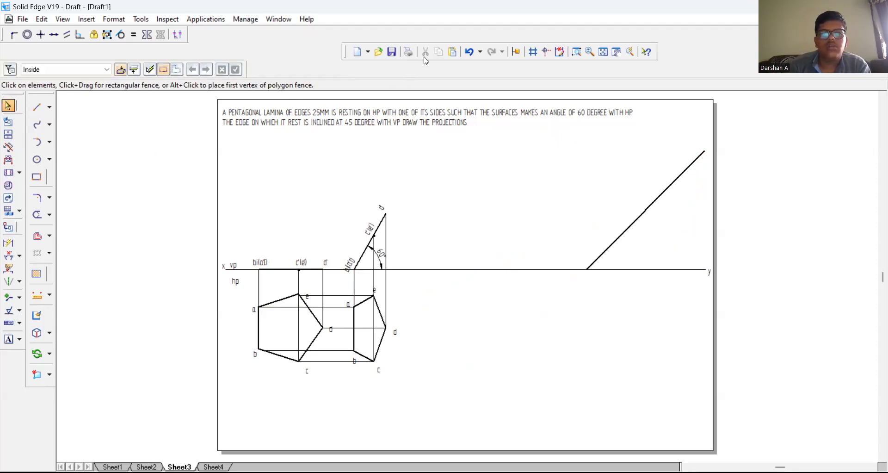
{"action": "left_click", "coordinate": [636, 219]}
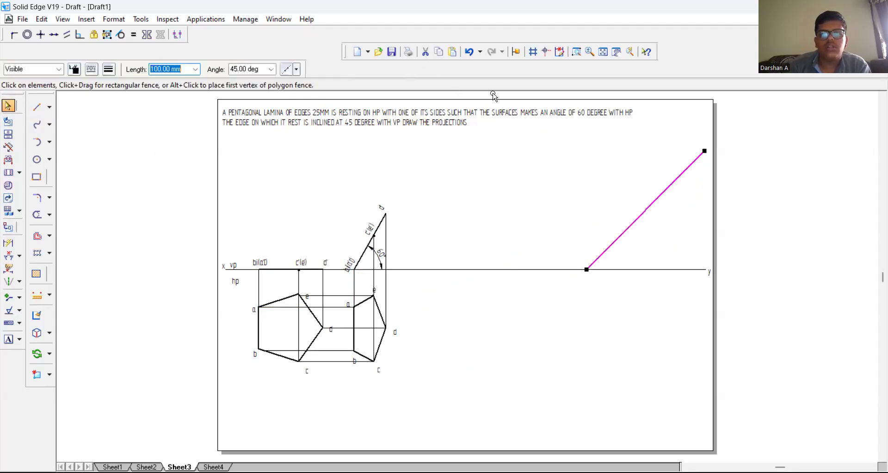
{"action": "left_click", "coordinate": [425, 52]}
{"action": "left_click", "coordinate": [37, 107]}
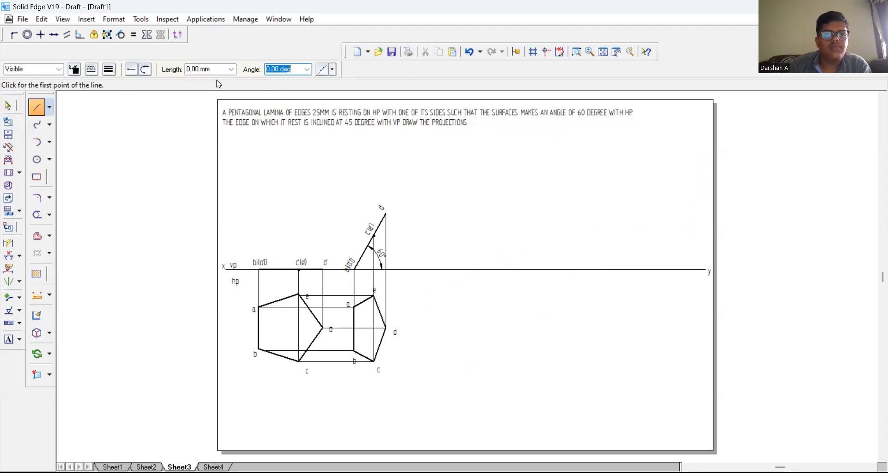
{"action": "left_click", "coordinate": [571, 269]}
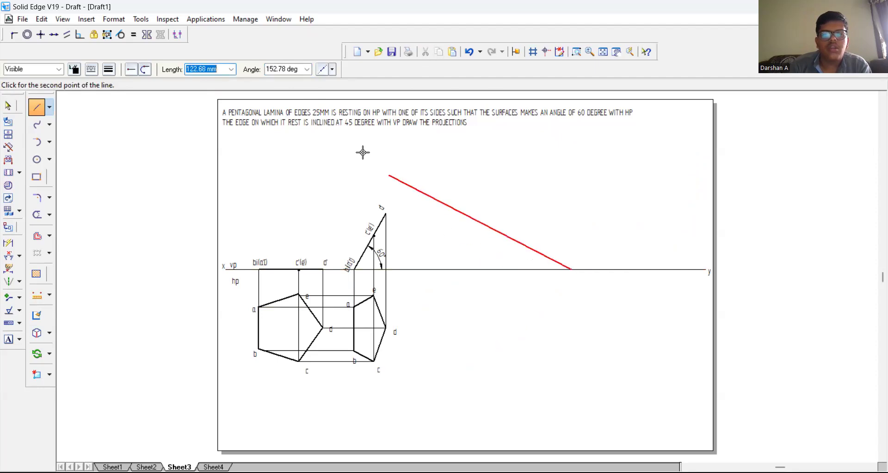
{"action": "left_click", "coordinate": [282, 70]}
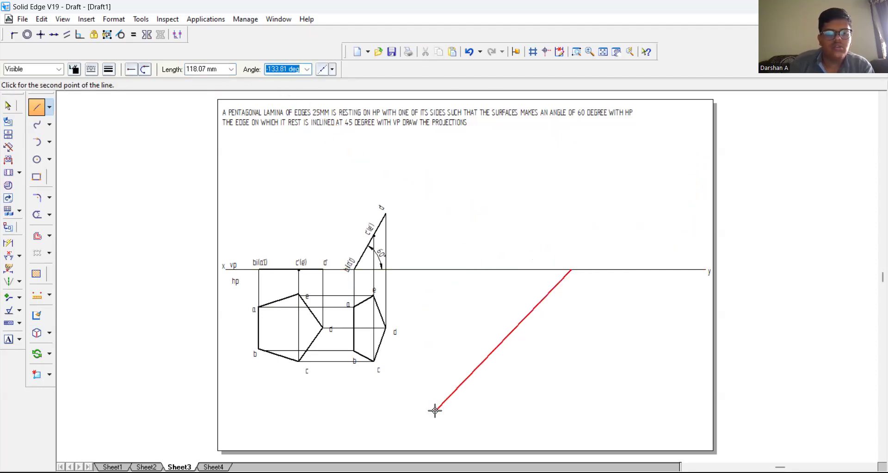
{"action": "type", "text": "45"}
{"action": "key", "text": "Tab"}
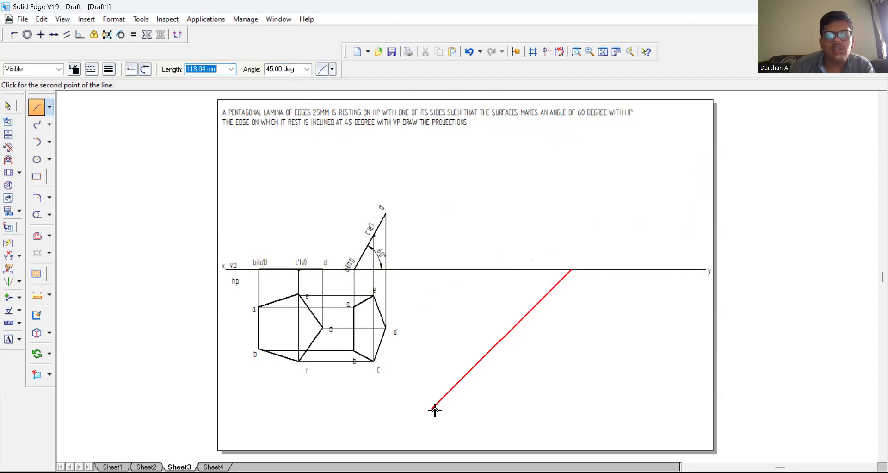
{"action": "right_click", "coordinate": [456, 383]}
{"action": "left_click", "coordinate": [667, 269]}
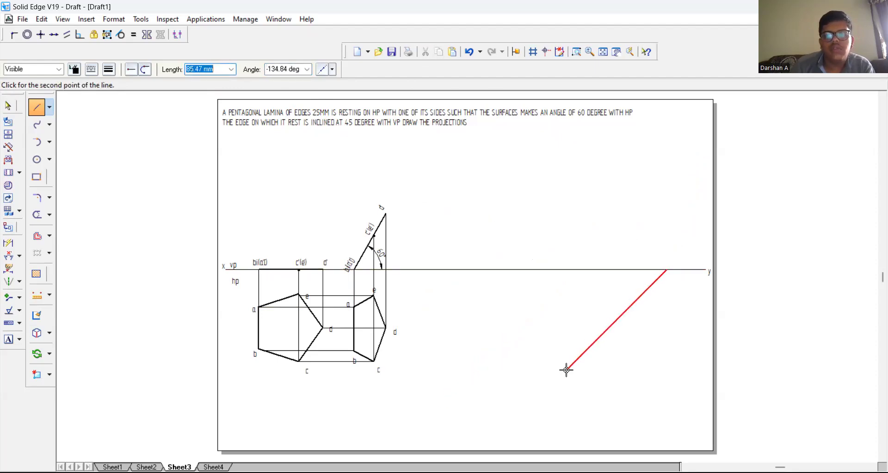
{"action": "right_click", "coordinate": [504, 445]}
Step: Draw a thin line at 45° from the xy line, running down and left into the empty area of the top view
{"action": "left_click", "coordinate": [587, 270]}
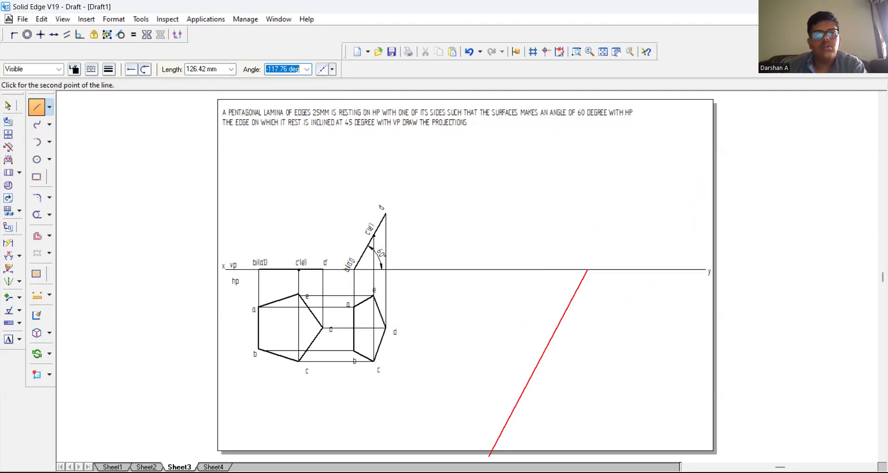
{"action": "type", "text": "45"}
{"action": "key", "text": "Tab"}
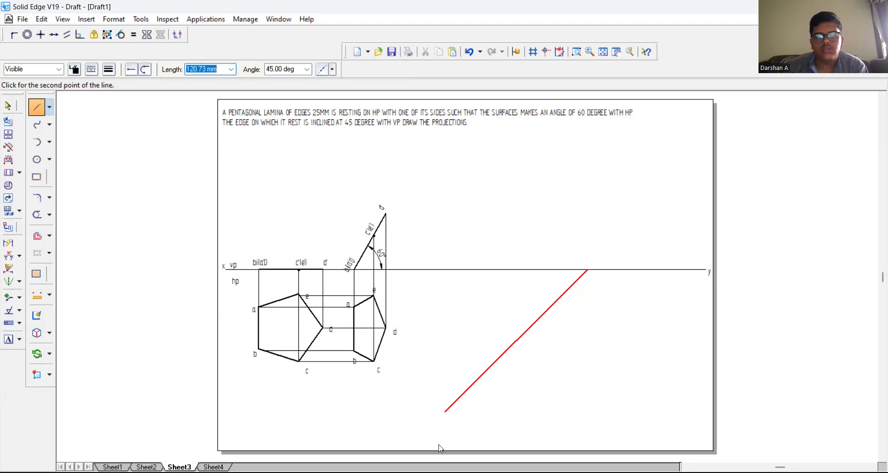
{"action": "left_click", "coordinate": [434, 426]}
{"action": "right_click", "coordinate": [456, 367]}
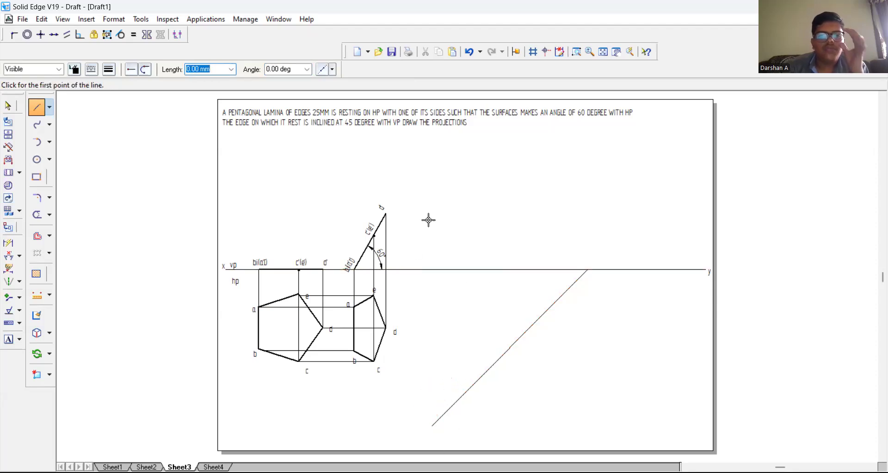
Step: Dimension the angle between the xy line and the inclined line below it
{"action": "left_click", "coordinate": [9, 256]}
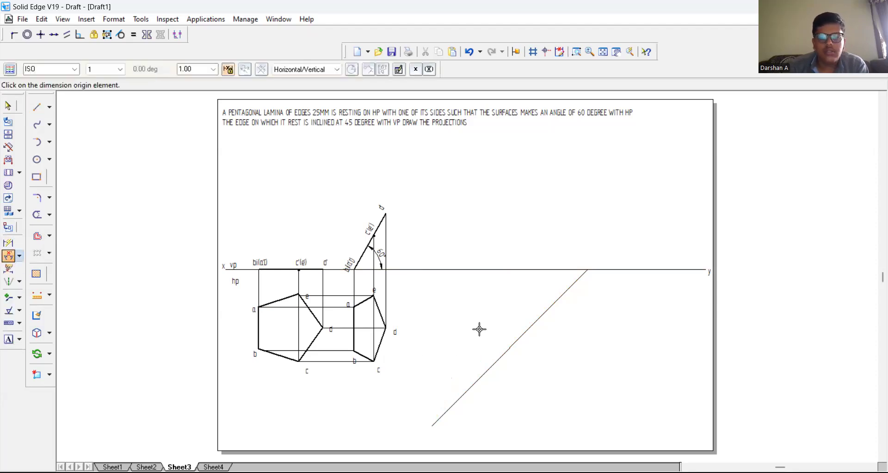
{"action": "left_click", "coordinate": [511, 269]}
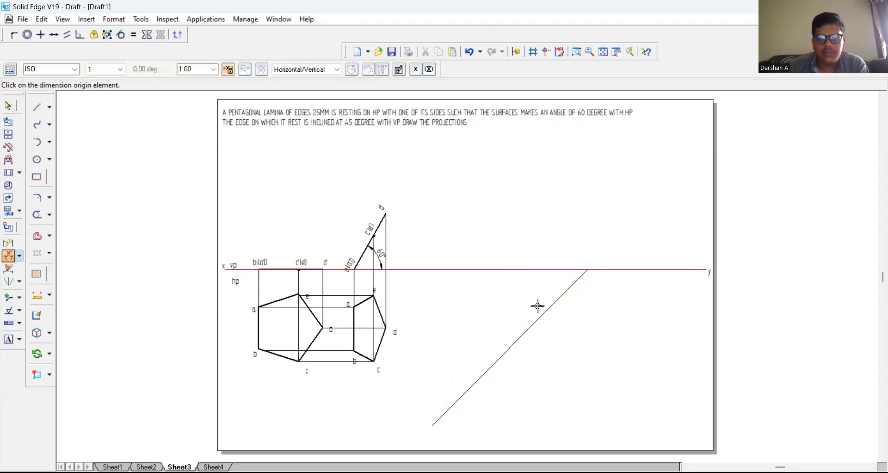
{"action": "left_click", "coordinate": [560, 292]}
{"action": "left_click", "coordinate": [562, 281]}
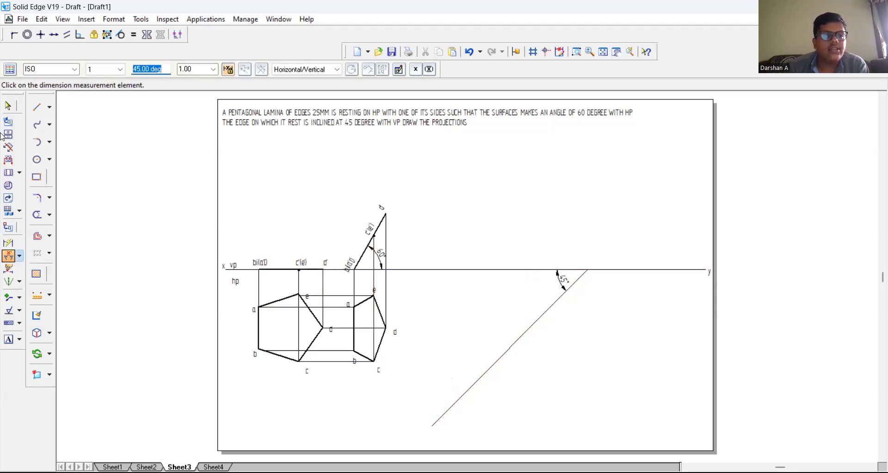
Step: Copy the foreshortened pentagon with its labels so that the copy's corner a lies on the 45° line
{"action": "left_click", "coordinate": [8, 106]}
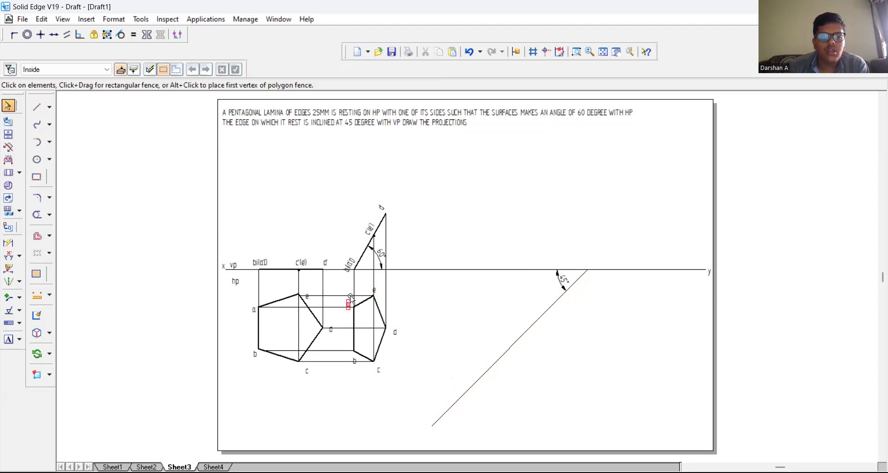
{"action": "left_click_drag", "start_coordinate": [340, 282], "coordinate": [405, 380]}
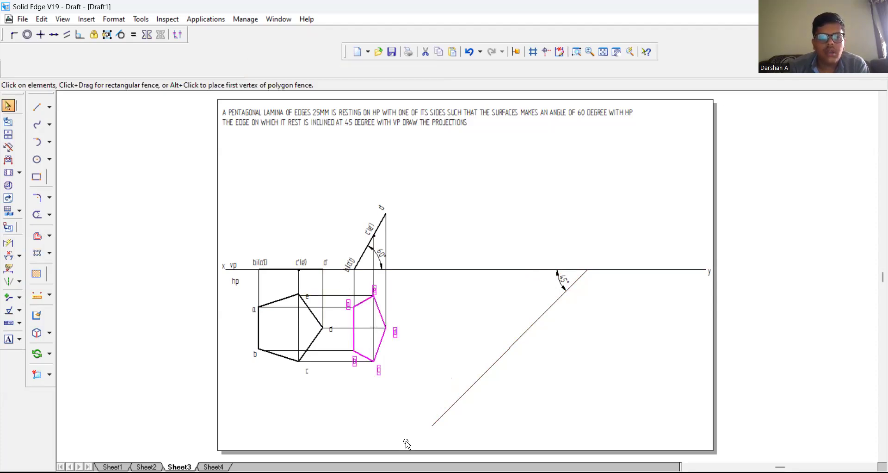
{"action": "left_click", "coordinate": [49, 354]}
{"action": "left_click", "coordinate": [77, 351]}
{"action": "left_click", "coordinate": [405, 346]}
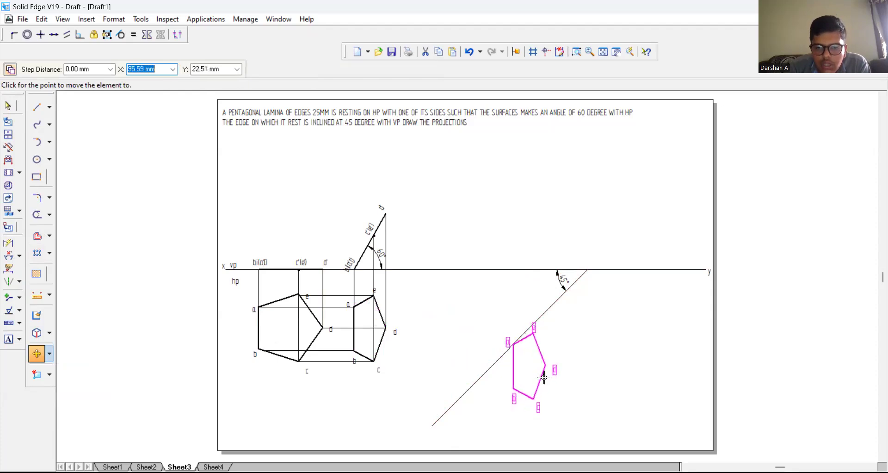
{"action": "left_click", "coordinate": [545, 377]}
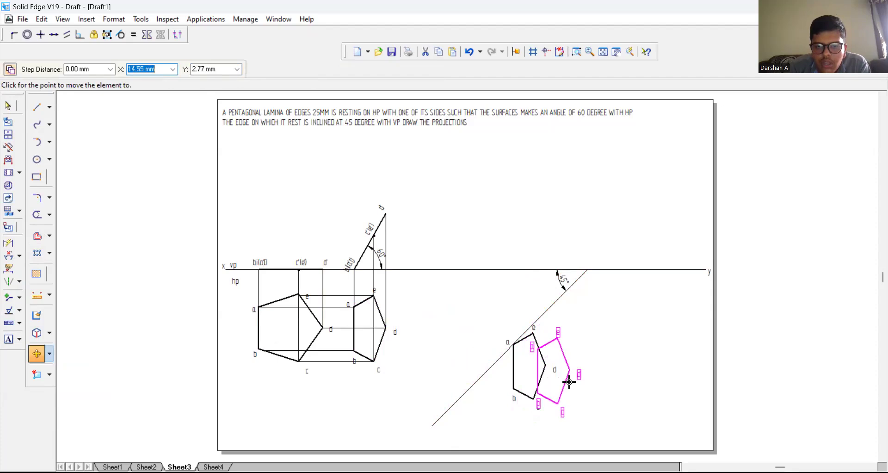
Step: Rotate the copied pentagon and its labels about corner a until edge ab lies along the 45° line
{"action": "left_click", "coordinate": [50, 354]}
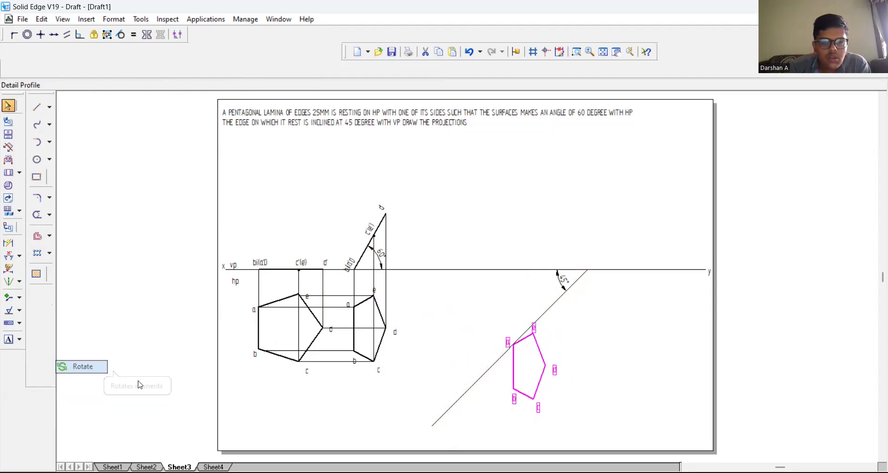
{"action": "left_click", "coordinate": [81, 367]}
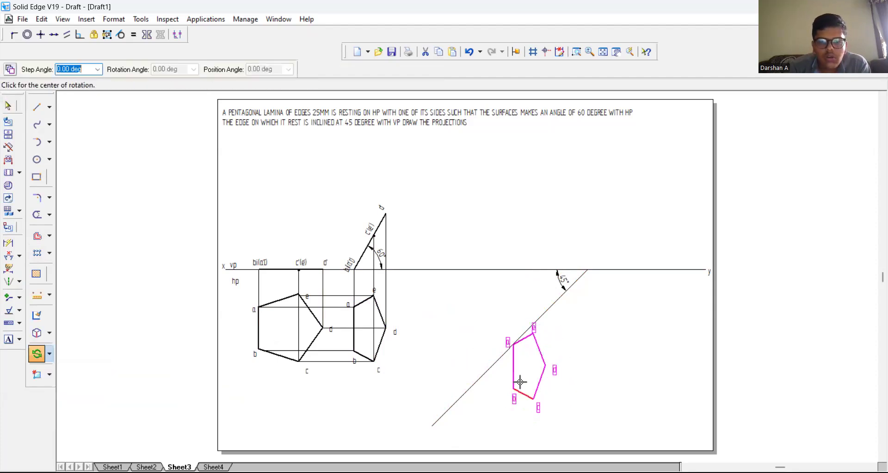
{"action": "left_click", "coordinate": [512, 343]}
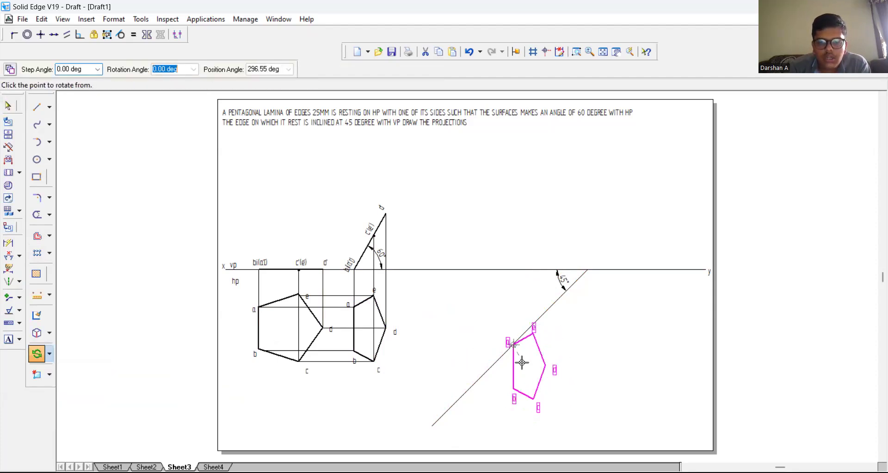
{"action": "left_click", "coordinate": [514, 389]}
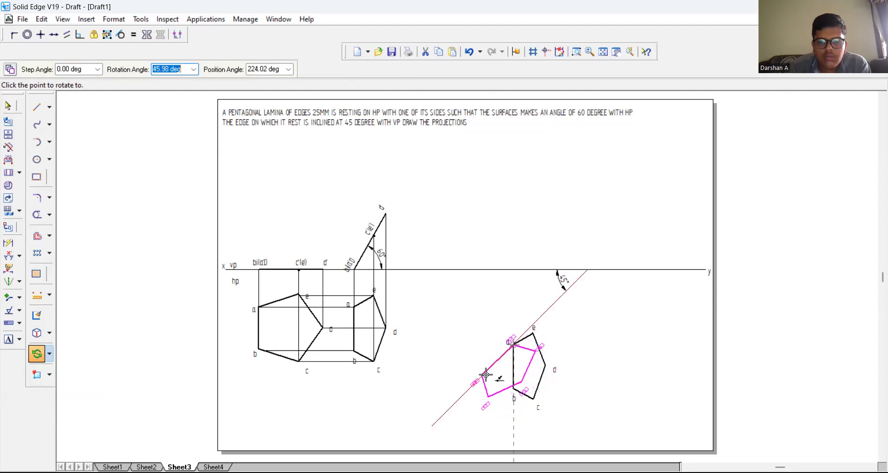
{"action": "left_click", "coordinate": [485, 373]}
{"action": "left_click", "coordinate": [474, 322]}
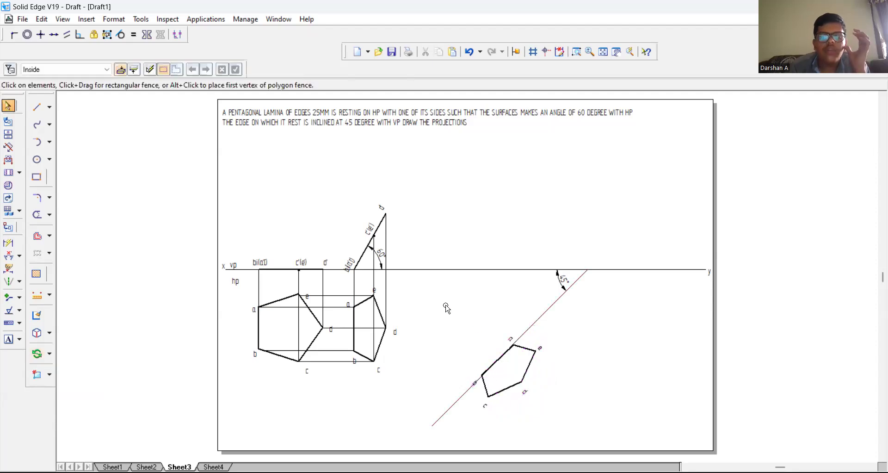
Step: Draw a 0.13 mm horizontal projector from d' on the inclined front view to beyond the upper end of the 45° line
{"action": "left_click", "coordinate": [37, 107]}
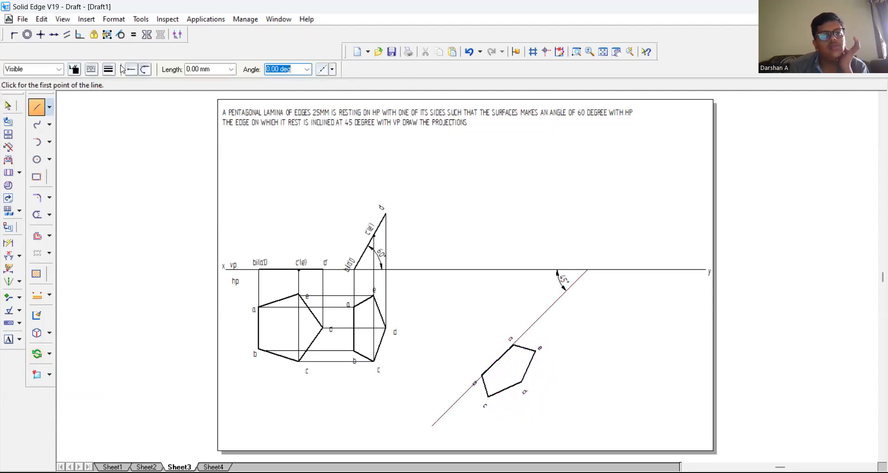
{"action": "left_click", "coordinate": [109, 69]}
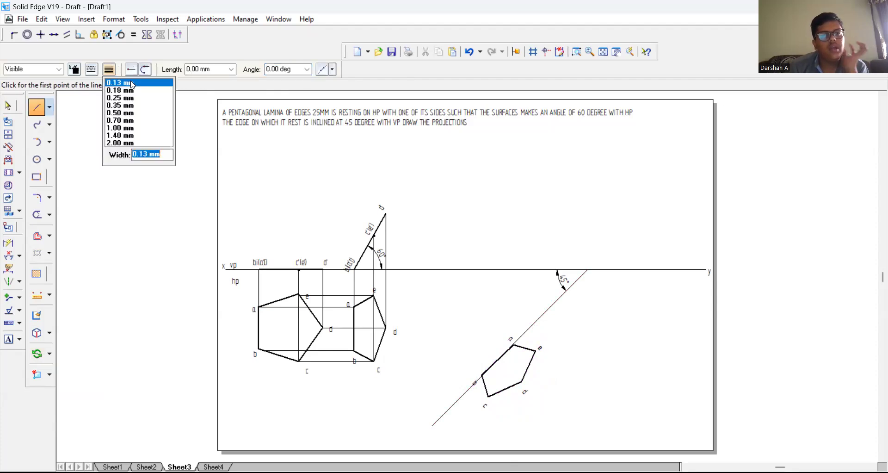
{"action": "left_click", "coordinate": [386, 214]}
{"action": "left_click", "coordinate": [384, 213]}
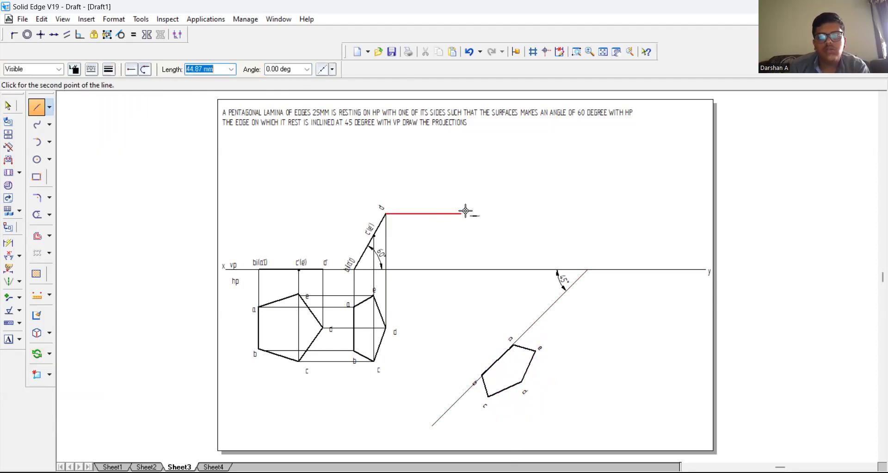
{"action": "left_click", "coordinate": [609, 213]}
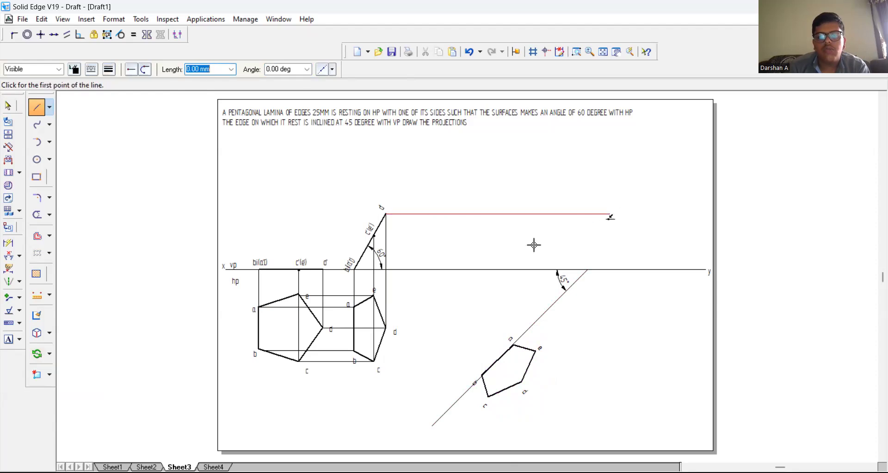
Step: Draw a horizontal projector from c'(e') on the inclined front view and vertical projectors from the rotated pentagon's corners a and b to the xy line
{"action": "left_click", "coordinate": [373, 235]}
{"action": "left_click", "coordinate": [609, 235]}
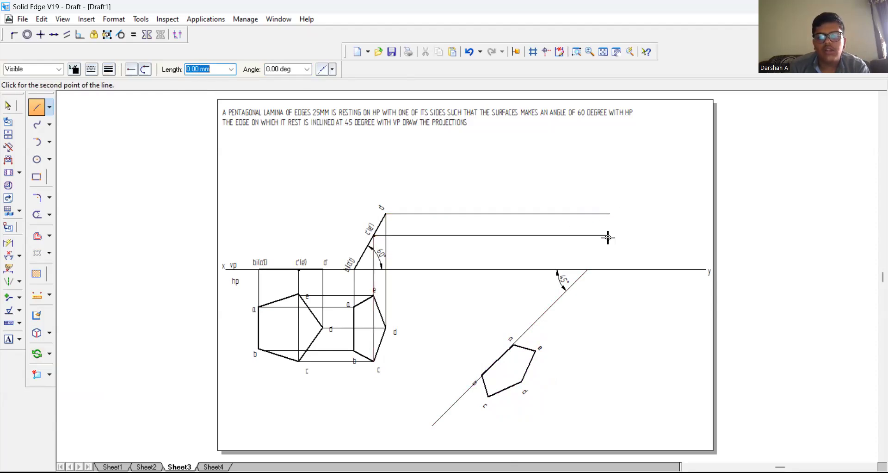
{"action": "left_click", "coordinate": [512, 343]}
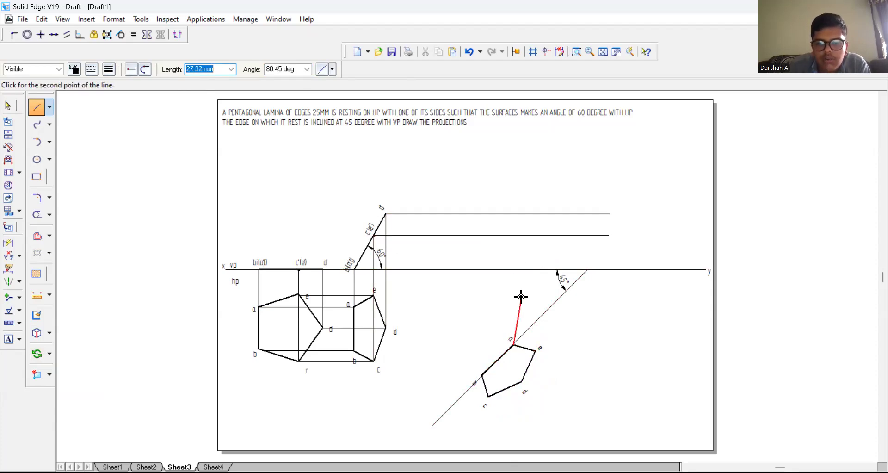
{"action": "left_click", "coordinate": [513, 270]}
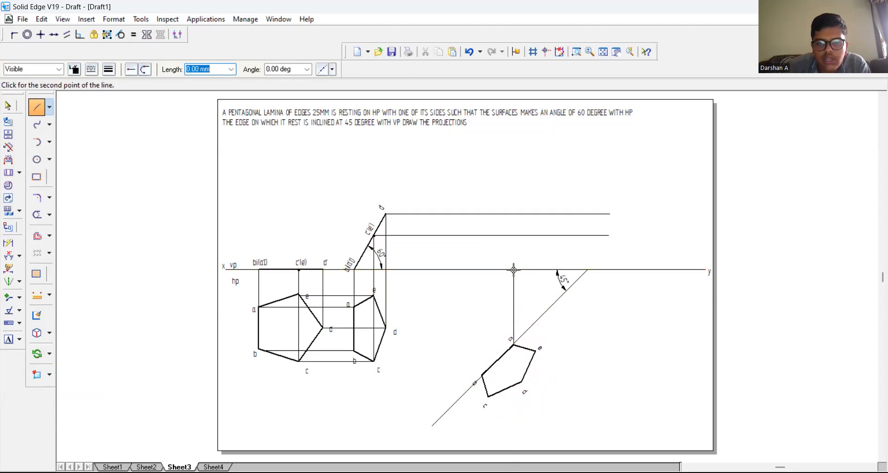
{"action": "left_click", "coordinate": [481, 374]}
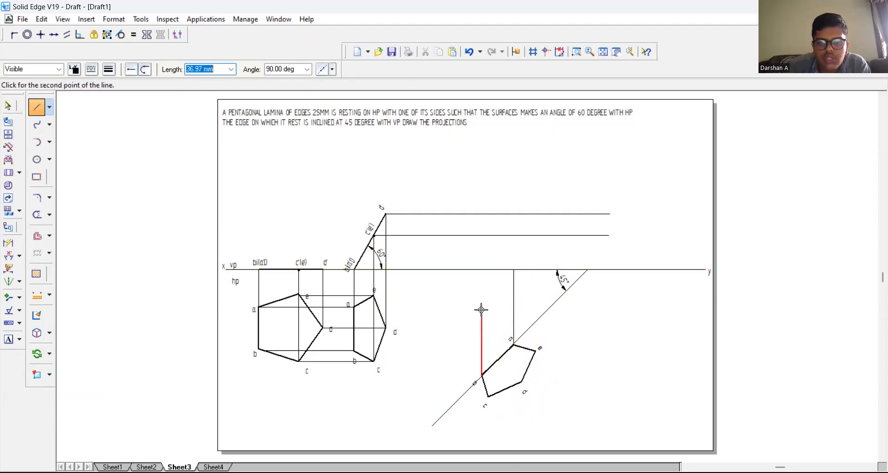
{"action": "left_click", "coordinate": [483, 270]}
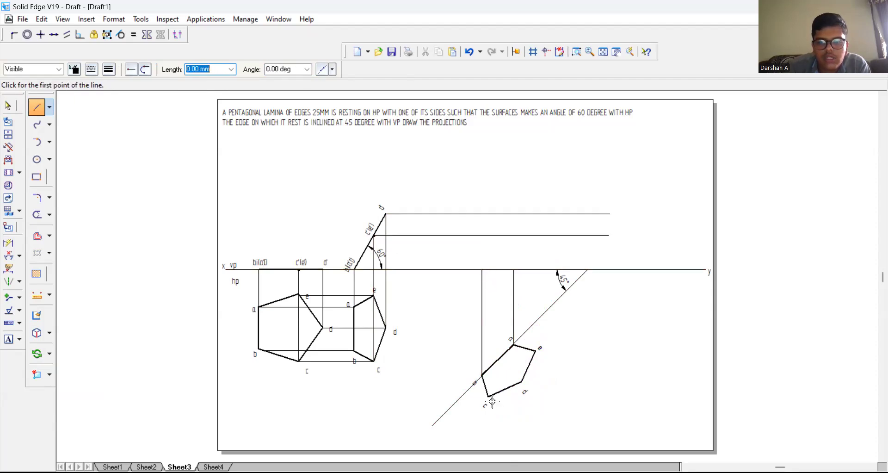
Step: Draw a projector at 90° from corner c of the rotated pentagon up to the horizontal c'(e') projector
{"action": "left_click", "coordinate": [488, 394]}
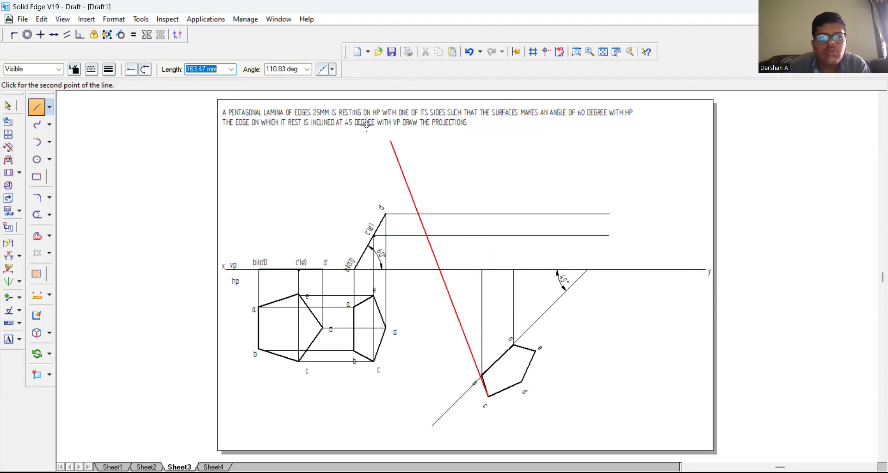
{"action": "left_click", "coordinate": [294, 71]}
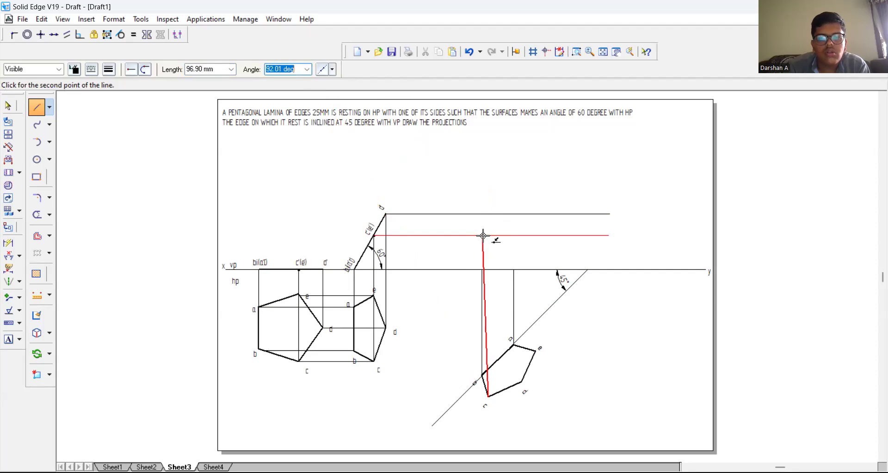
{"action": "type", "text": "90"}
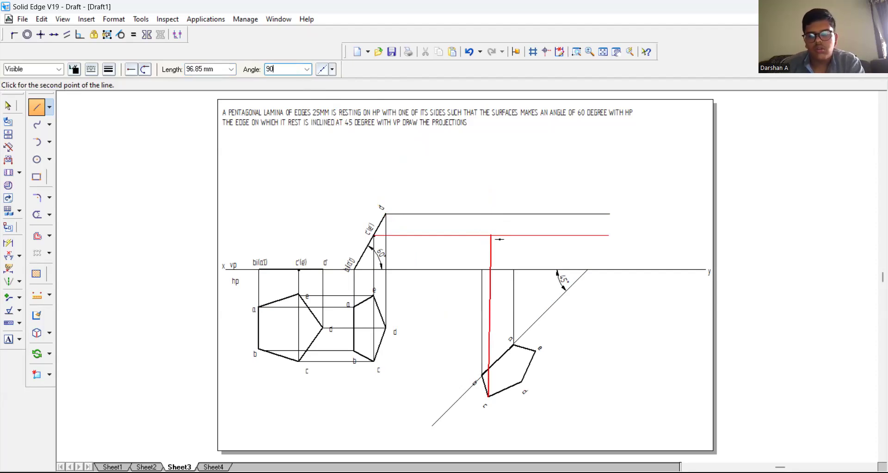
{"action": "key", "text": "Return"}
{"action": "left_click", "coordinate": [487, 235]}
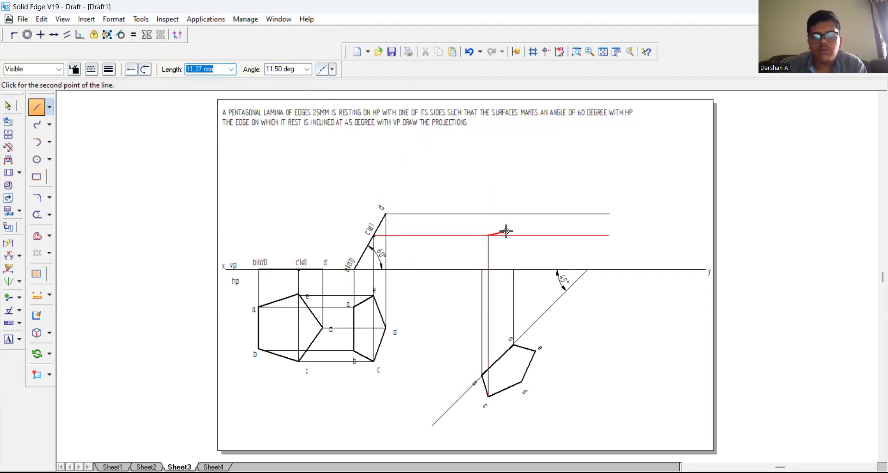
Step: Draw vertical projectors from the rotated pentagon's corners d and e to the horizontal projectors of d' and c'(e') respectively
{"action": "left_click", "coordinate": [522, 382]}
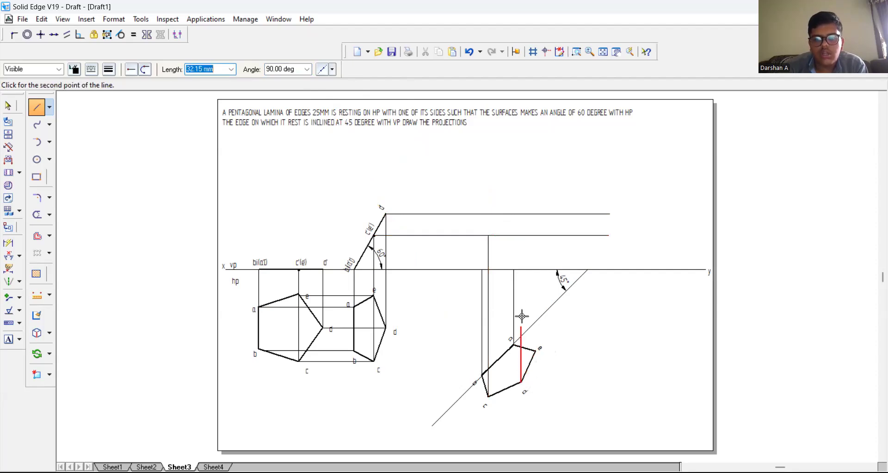
{"action": "left_click", "coordinate": [521, 213]}
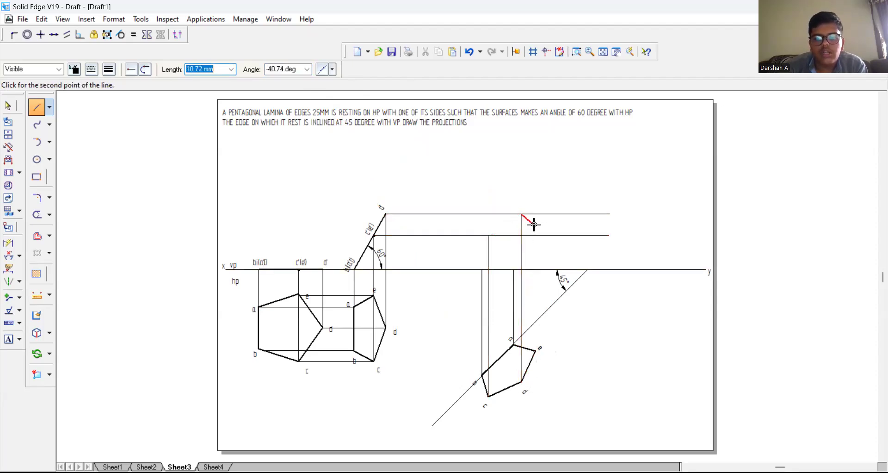
{"action": "left_click", "coordinate": [535, 350]}
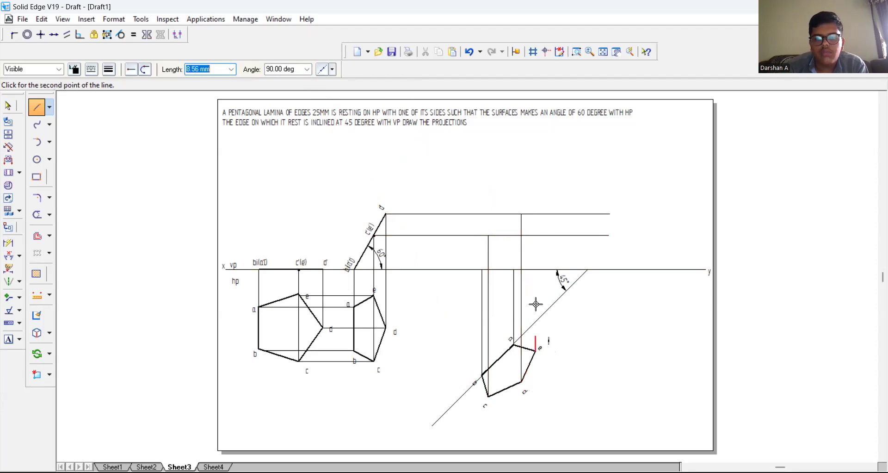
{"action": "left_click", "coordinate": [535, 235]}
{"action": "key", "text": "Escape"}
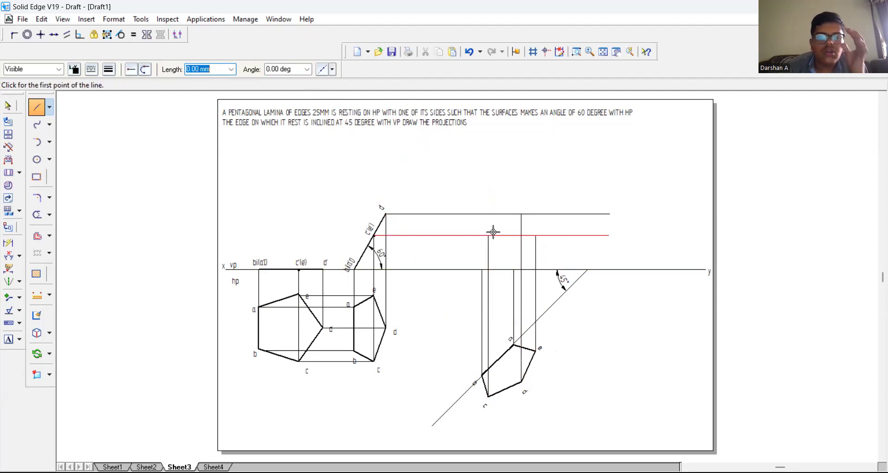
Step: Draw the closed pentagonal final front view with 0.50 mm lines through the projector intersections, starting and ending at corner a's projector on the xy line
{"action": "left_click", "coordinate": [108, 69]}
{"action": "left_click", "coordinate": [135, 113]}
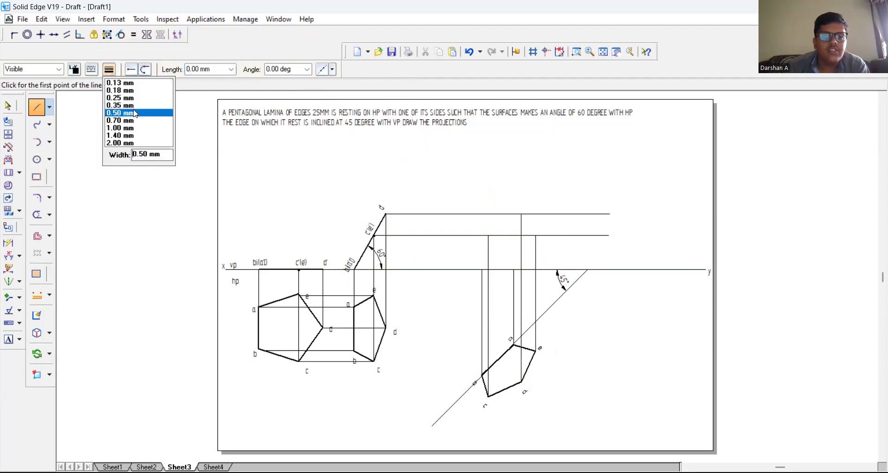
{"action": "left_click", "coordinate": [446, 279]}
{"action": "left_click", "coordinate": [514, 270]}
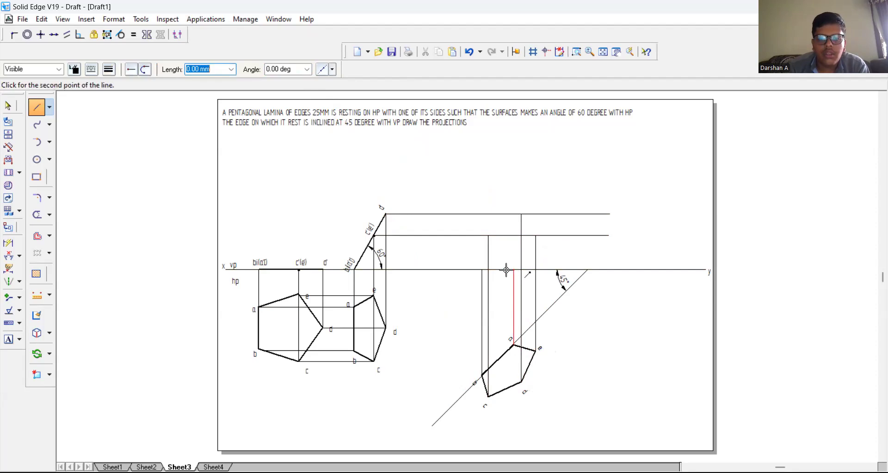
{"action": "left_click", "coordinate": [483, 269]}
{"action": "left_click", "coordinate": [488, 239]}
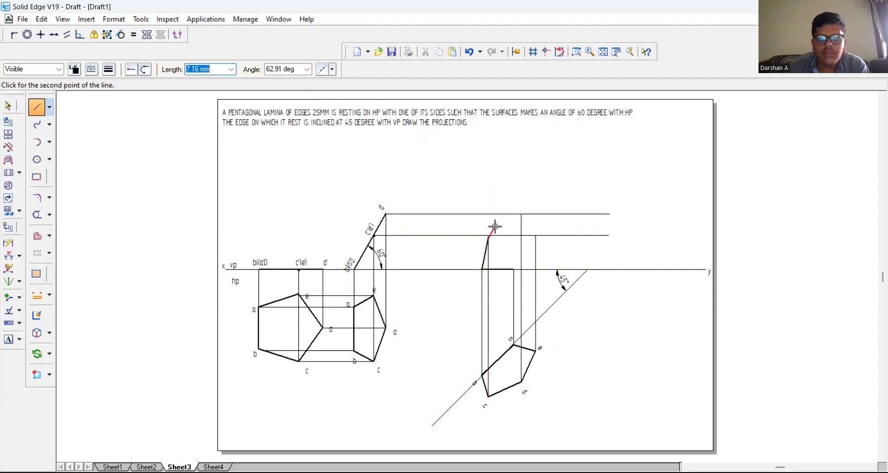
{"action": "left_click", "coordinate": [521, 214]}
{"action": "left_click", "coordinate": [535, 236]}
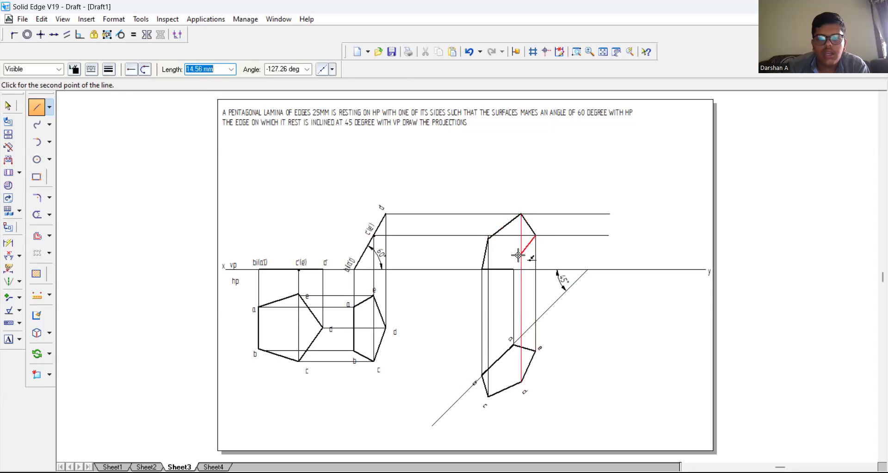
{"action": "left_click", "coordinate": [513, 269]}
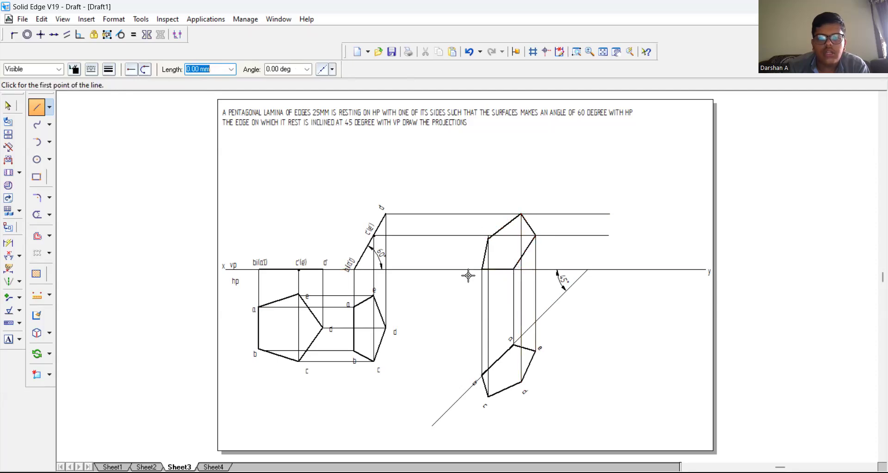
Step: Label the corners of the final front view a', b', c', d' and e'
{"action": "left_click", "coordinate": [8, 339]}
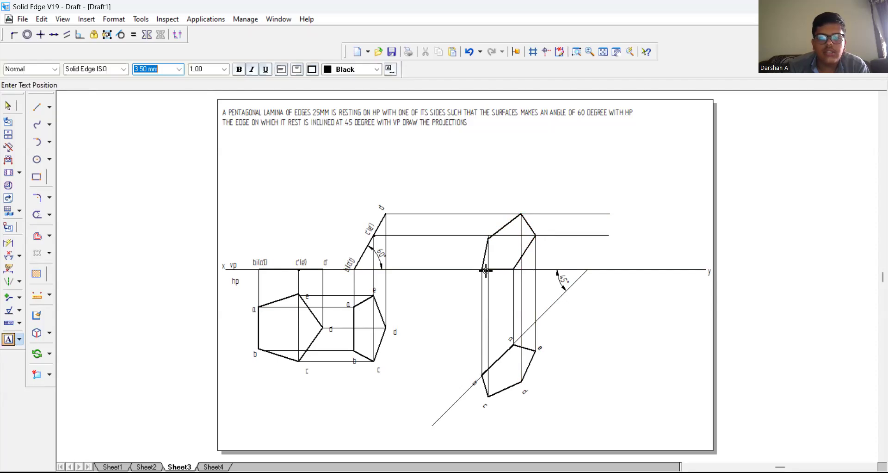
{"action": "left_click", "coordinate": [509, 258]}
{"action": "type", "text": "a'"}
{"action": "left_click", "coordinate": [469, 263]}
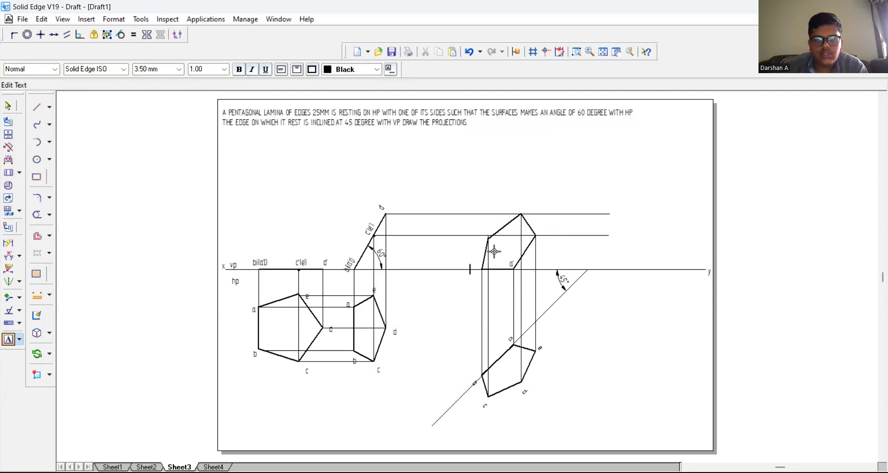
{"action": "type", "text": "b'"}
{"action": "left_click", "coordinate": [476, 222]}
{"action": "left_click", "coordinate": [498, 222]}
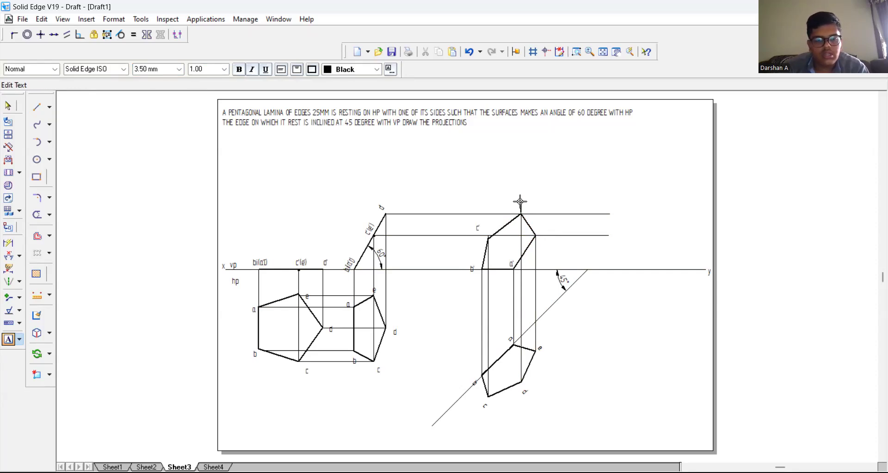
{"action": "left_click", "coordinate": [543, 225]}
{"action": "left_click", "coordinate": [543, 225]}
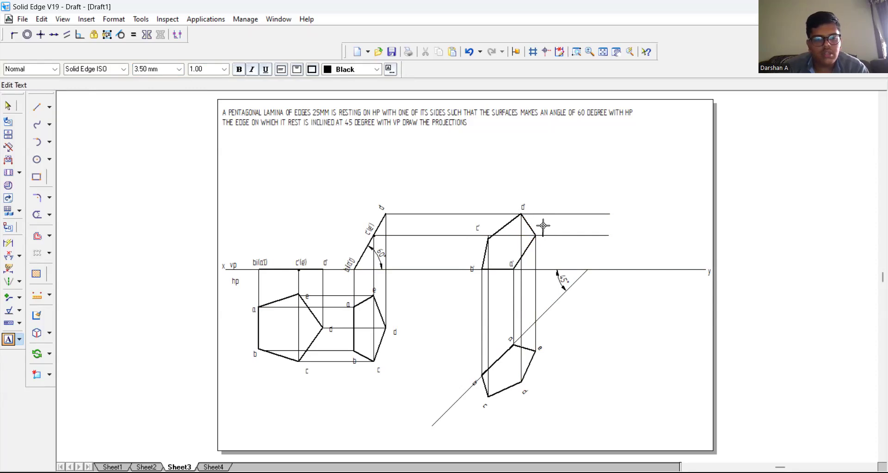
{"action": "type", "text": "e'"}
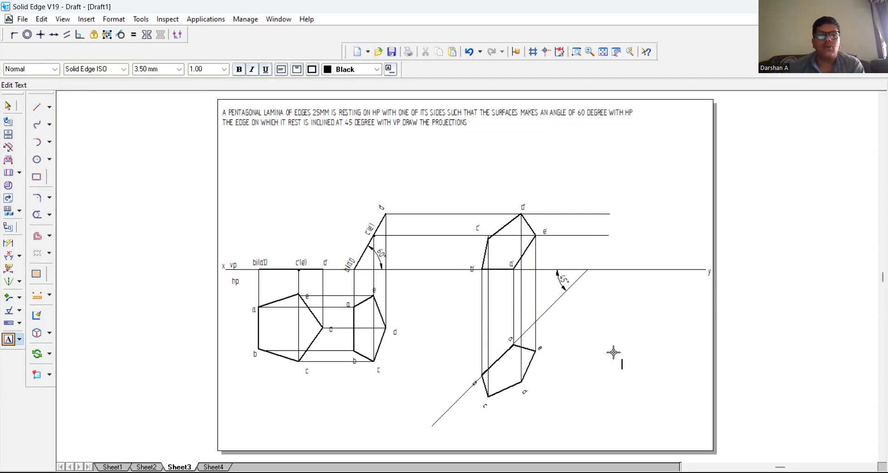
Step: Widen the problem statement's text box on Sheet4 to nearly the full sheet width
{"action": "left_click", "coordinate": [214, 466]}
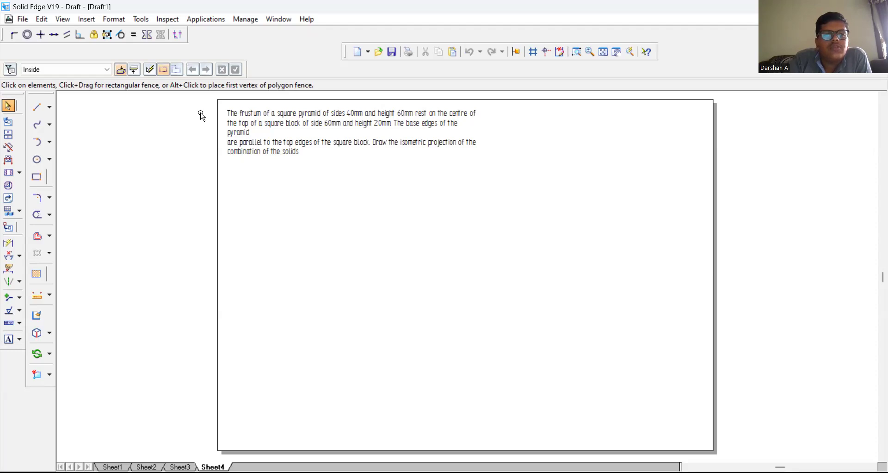
{"action": "double_click", "coordinate": [309, 145]}
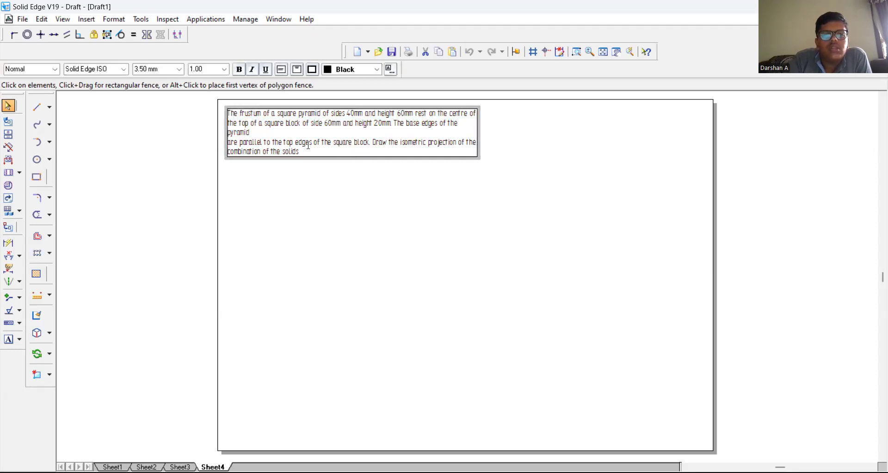
{"action": "left_click", "coordinate": [309, 158]}
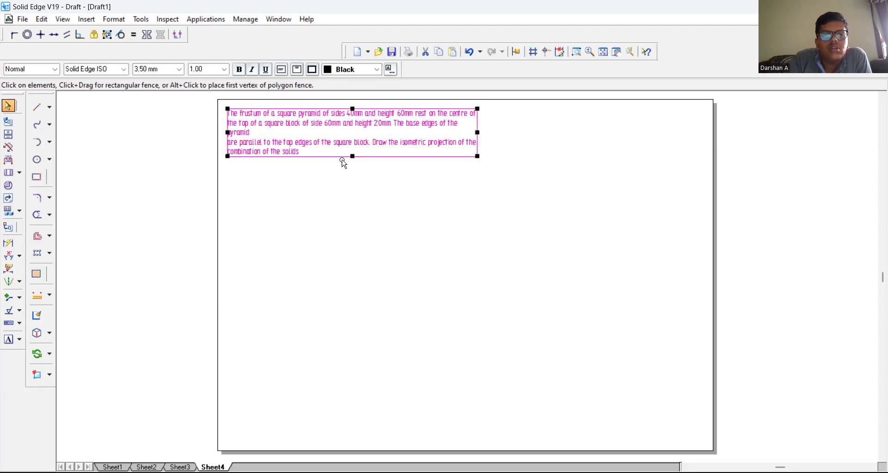
{"action": "left_click_drag", "start_coordinate": [477, 132], "coordinate": [703, 108]}
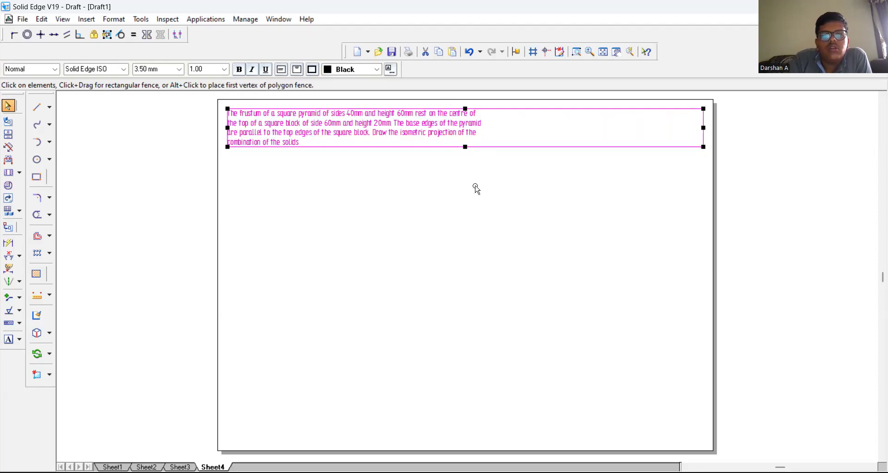
{"action": "left_click", "coordinate": [432, 245]}
Step: Draw a horizontal line about 268 mm long across the lower half of the sheet
{"action": "left_click", "coordinate": [37, 107]}
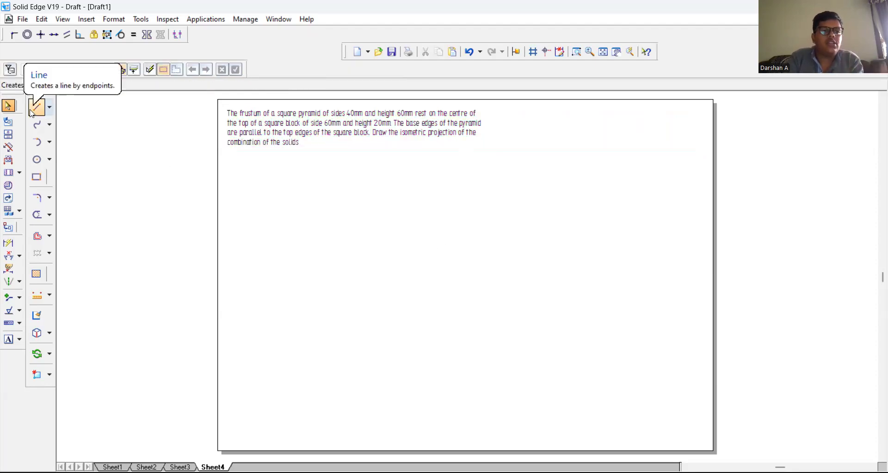
{"action": "left_click", "coordinate": [234, 305]}
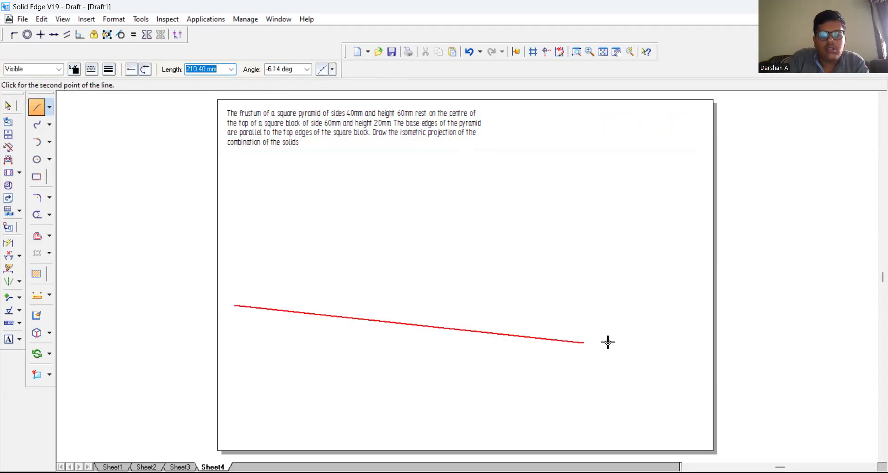
{"action": "right_click", "coordinate": [685, 306]}
{"action": "left_click", "coordinate": [253, 331]}
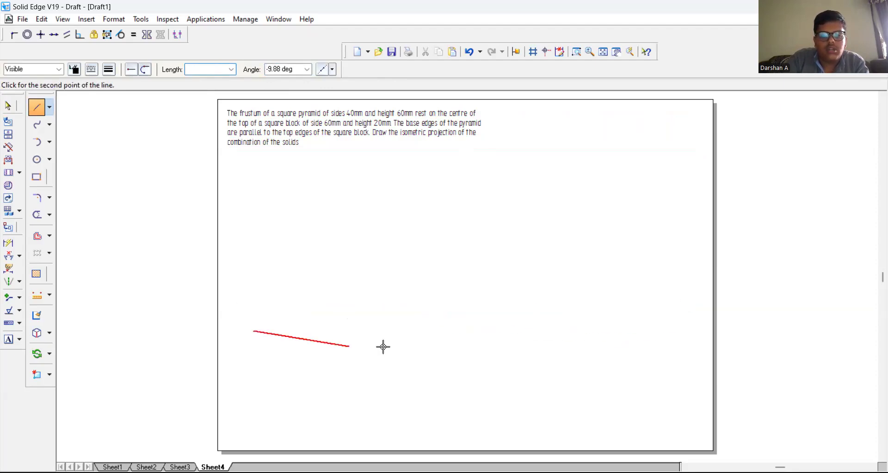
{"action": "left_click", "coordinate": [699, 328]}
{"action": "right_click", "coordinate": [690, 291]}
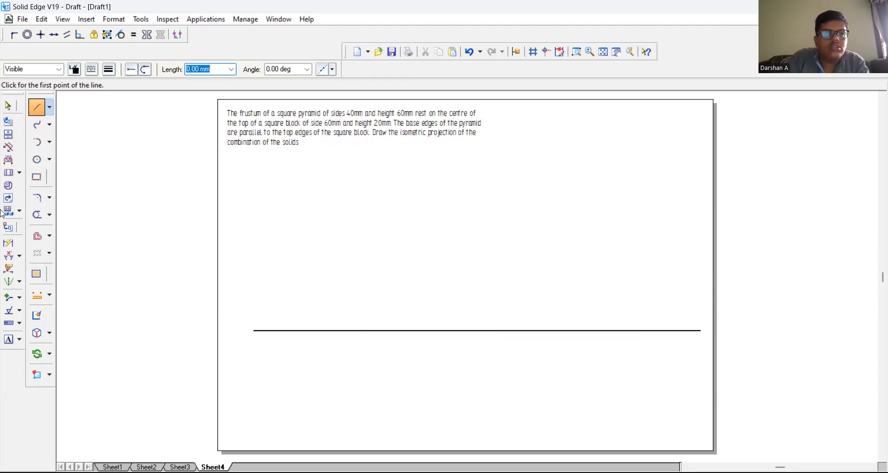
Step: Set the width of the horizontal line across the lower half of the sheet to 0.13 mm
{"action": "left_click", "coordinate": [8, 105]}
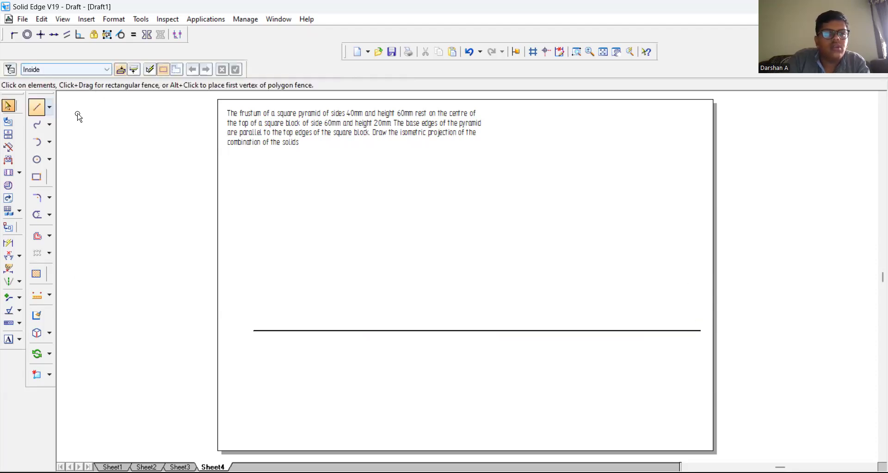
{"action": "left_click", "coordinate": [299, 331]}
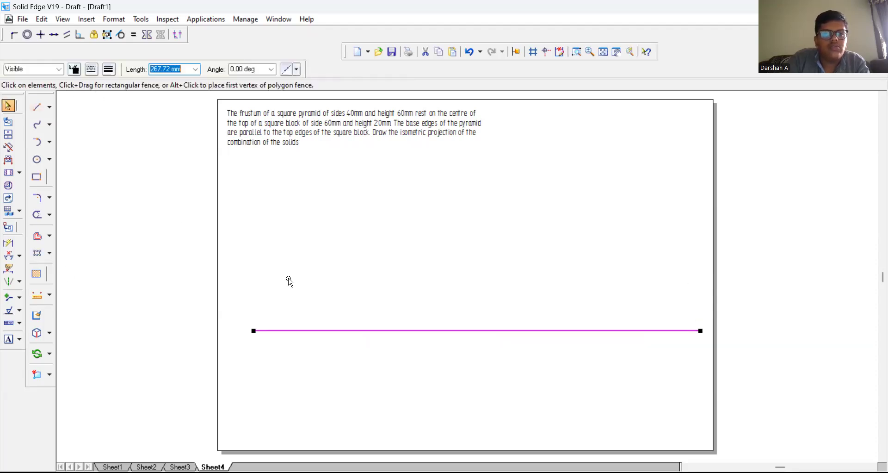
{"action": "left_click", "coordinate": [108, 69]}
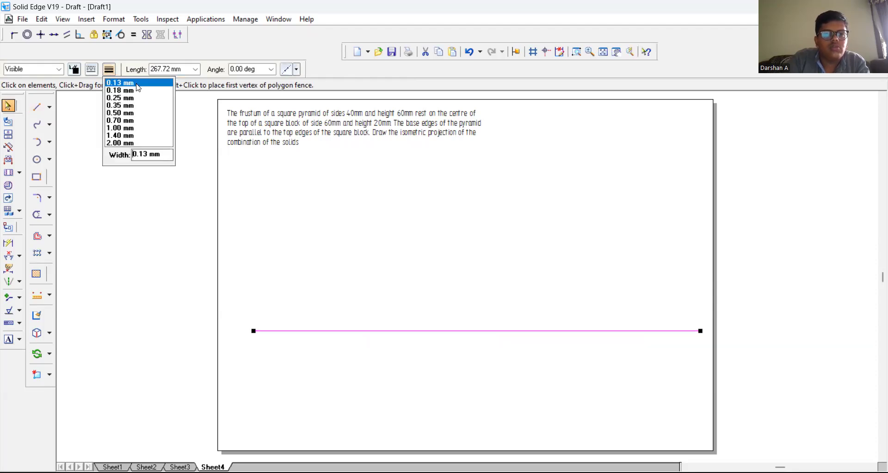
{"action": "left_click", "coordinate": [276, 244]}
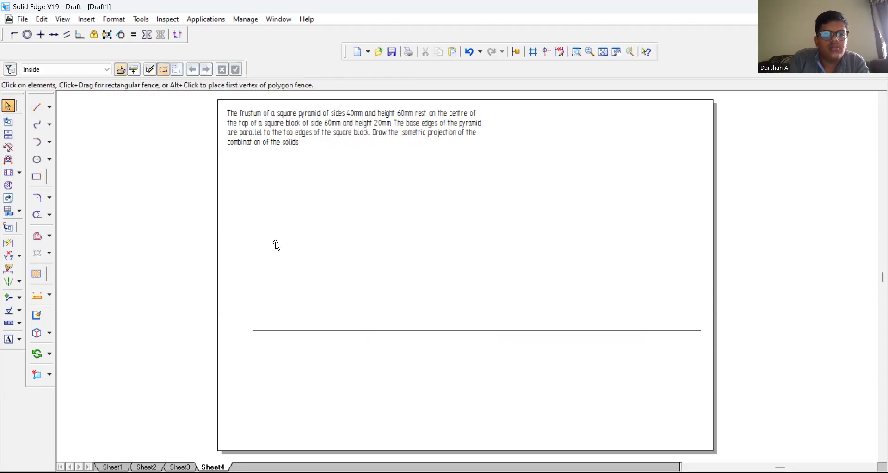
Step: Draw a 60 mm line at 30° from a point on the horizontal line and a steeper 60 mm line from its end
{"action": "left_click", "coordinate": [36, 107]}
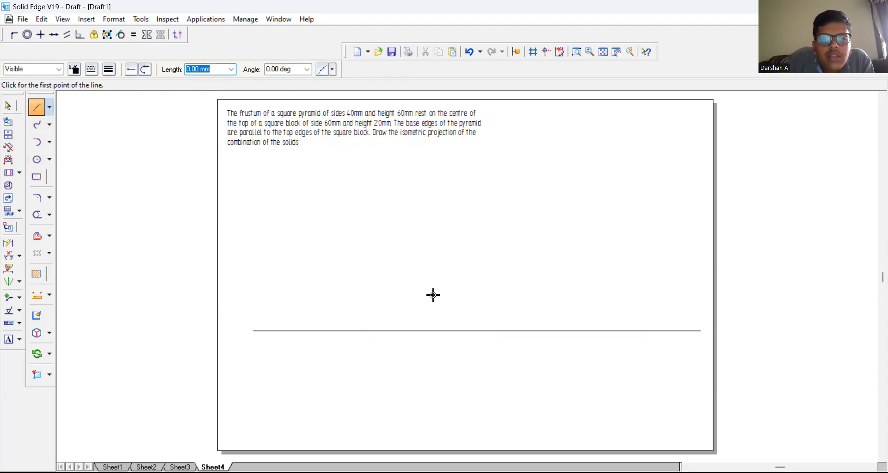
{"action": "left_click", "coordinate": [434, 330]}
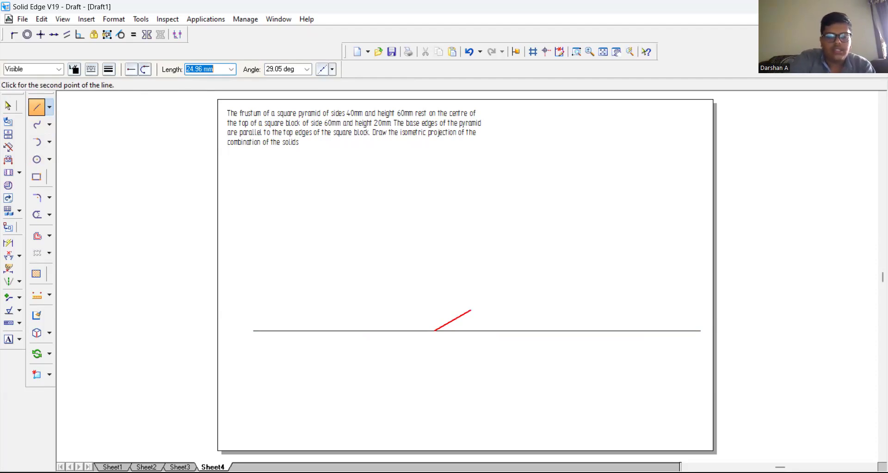
{"action": "type", "text": "60"}
{"action": "key", "text": "Tab"}
{"action": "type", "text": "35."}
{"action": "type", "text": "0"}
{"action": "key", "text": "Tab"}
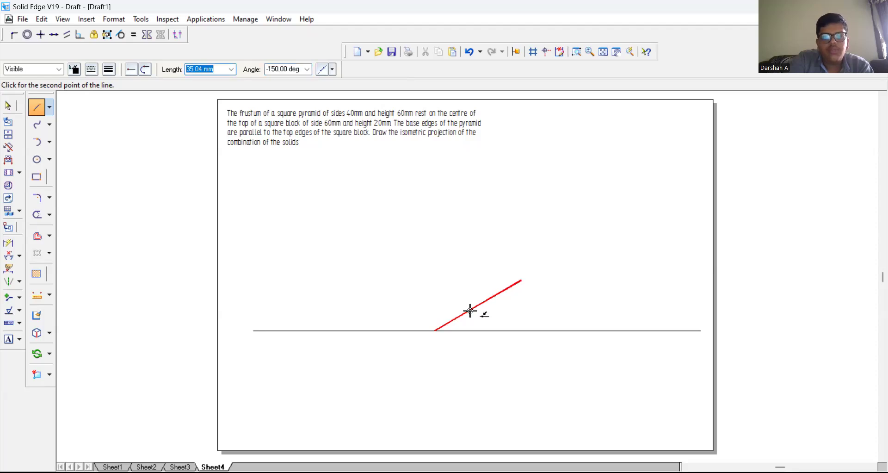
{"action": "type", "text": "6"}
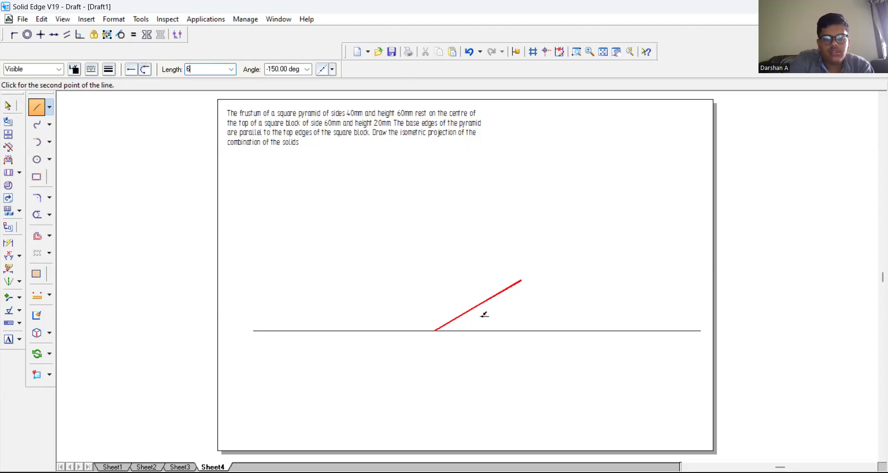
{"action": "type", "text": "0"}
{"action": "key", "text": "Tab"}
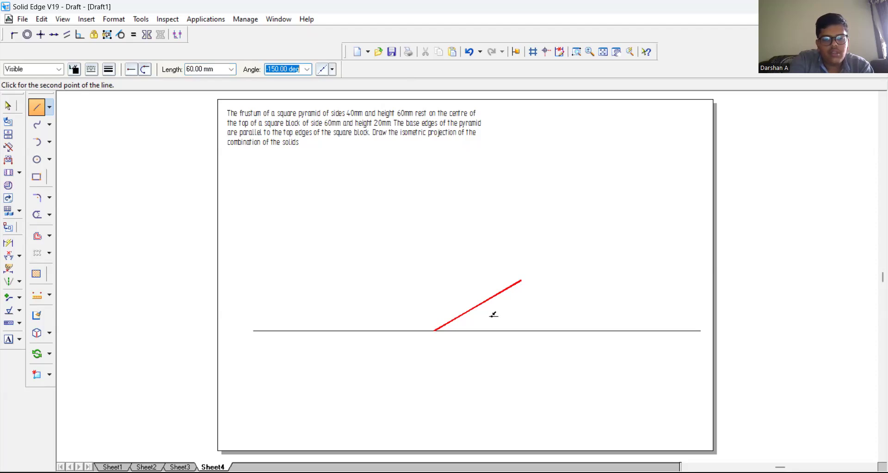
{"action": "type", "text": "30*2"}
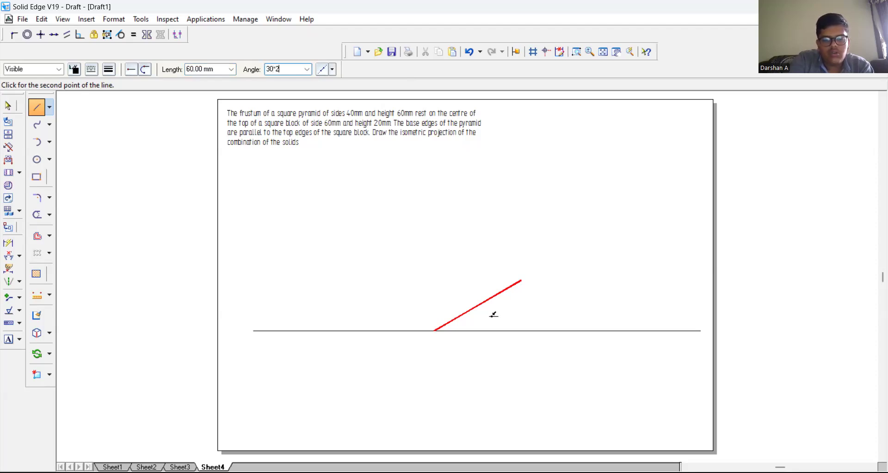
{"action": "key", "text": "Return"}
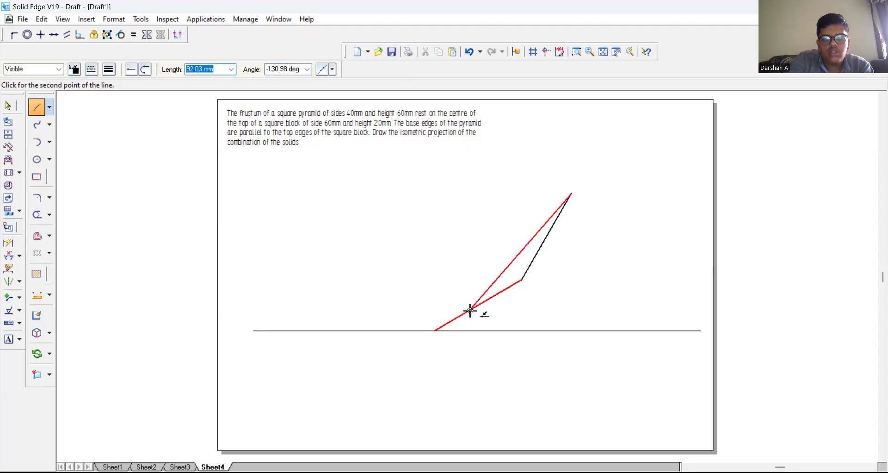
{"action": "right_click", "coordinate": [634, 234]}
{"action": "left_click", "coordinate": [8, 106]}
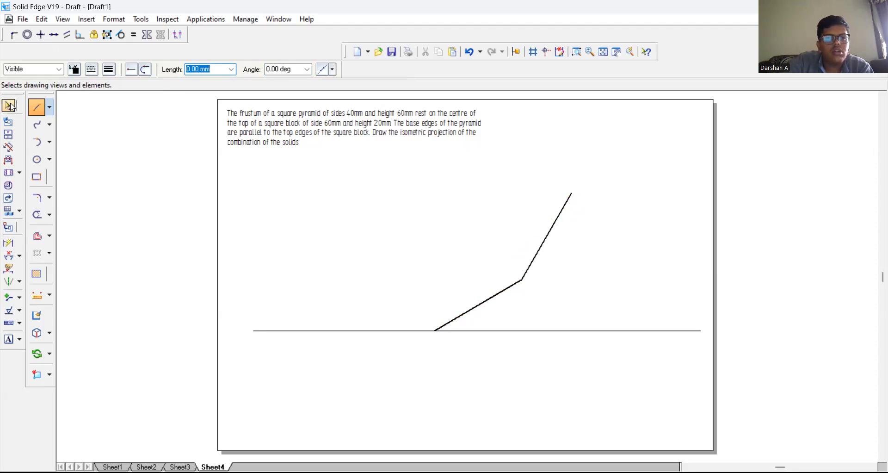
Step: Delete the two connected sloping lines above the horizontal line
{"action": "left_click", "coordinate": [499, 297]}
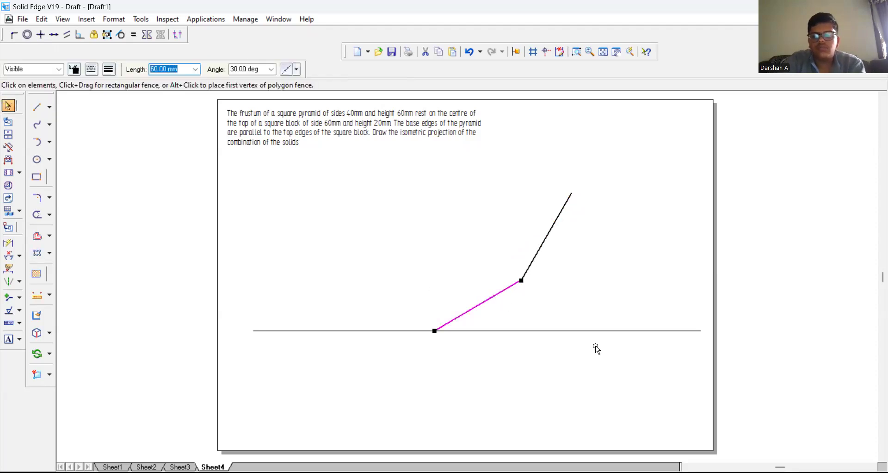
{"action": "key", "text": "Delete"}
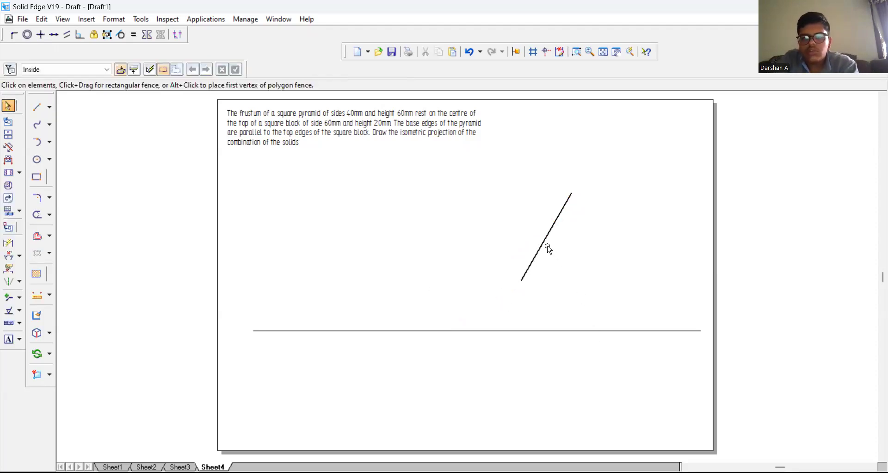
{"action": "left_click", "coordinate": [544, 248]}
{"action": "key", "text": "Delete"}
Step: Draw a thin 60 mm line at 30° from the midpoint of the horizontal line as the block base's first edge
{"action": "left_click", "coordinate": [38, 105]}
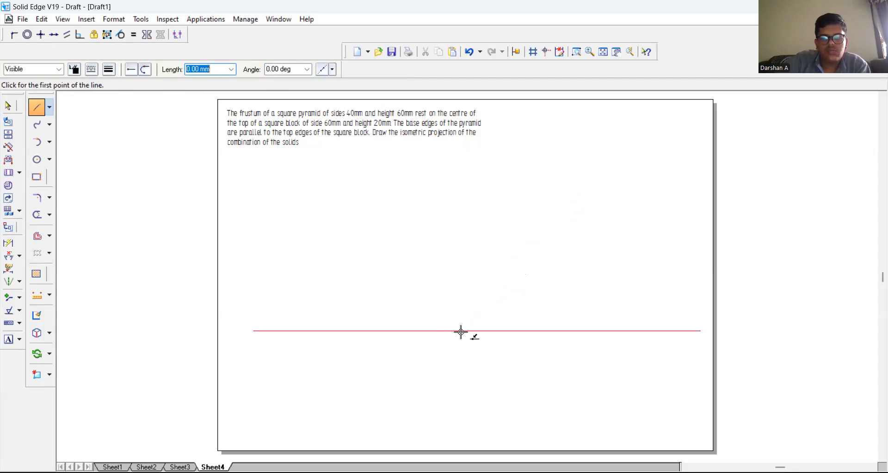
{"action": "left_click", "coordinate": [478, 330]}
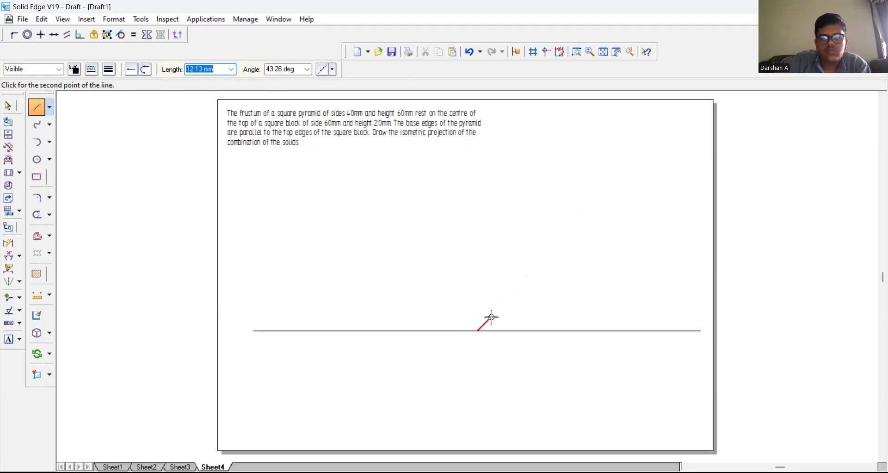
{"action": "type", "text": "60"}
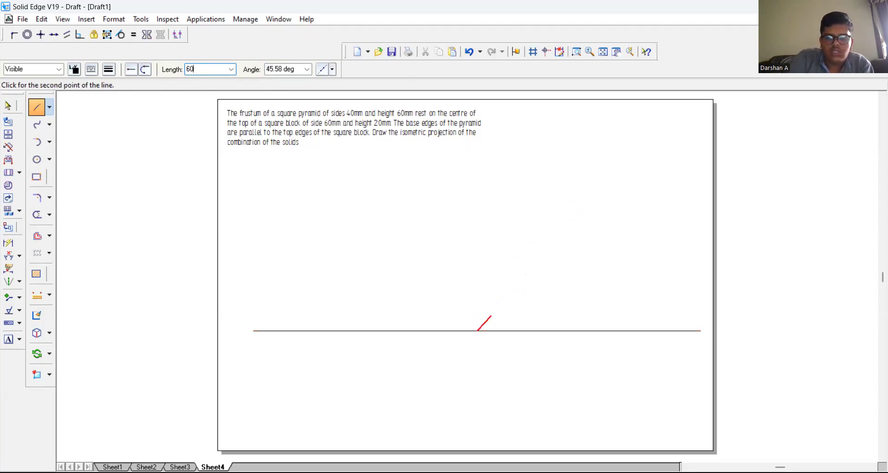
{"action": "key", "text": "Tab"}
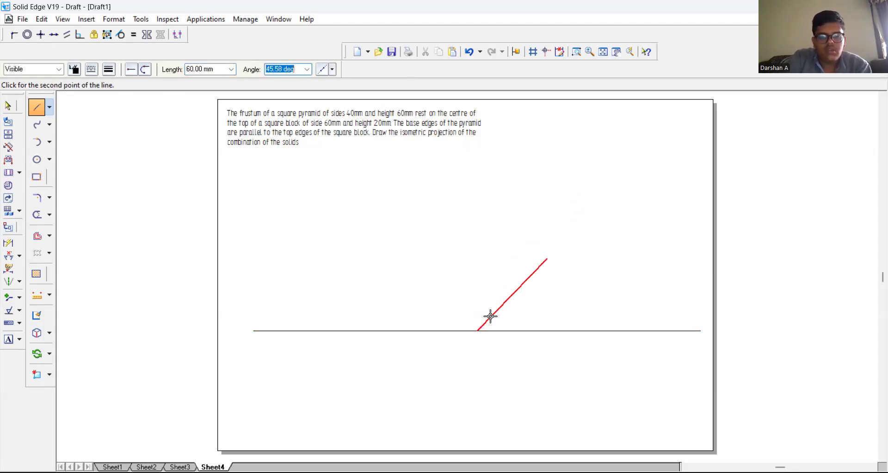
{"action": "type", "text": "30"}
{"action": "key", "text": "Return"}
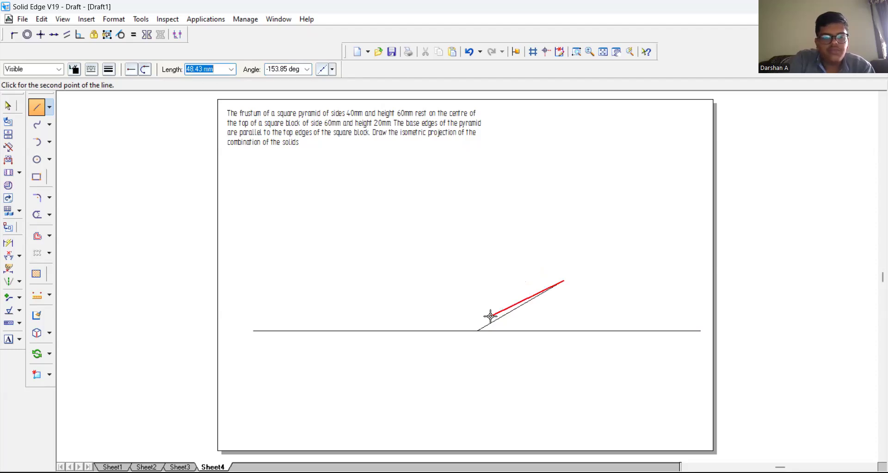
Step: Continue the block base with a 60 mm edge at 150° from the end of the first edge
{"action": "type", "text": "60"}
{"action": "key", "text": "Tab"}
{"action": "type", "text": "15"}
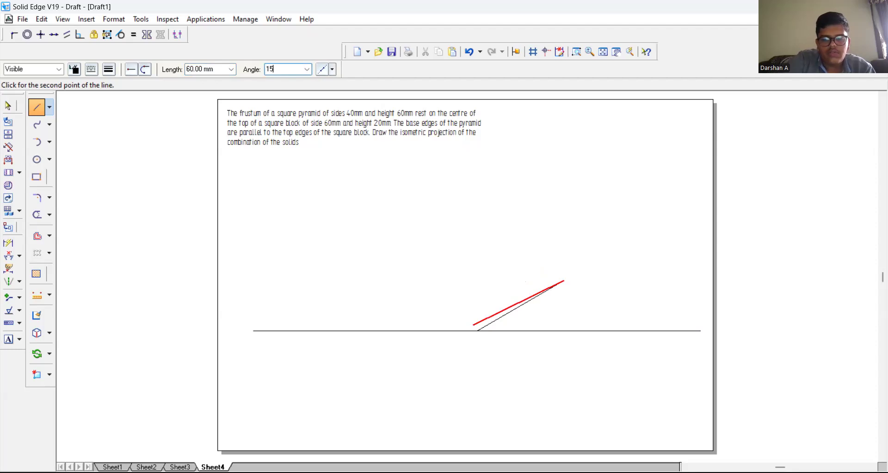
{"action": "type", "text": "0"}
{"action": "key", "text": "Return"}
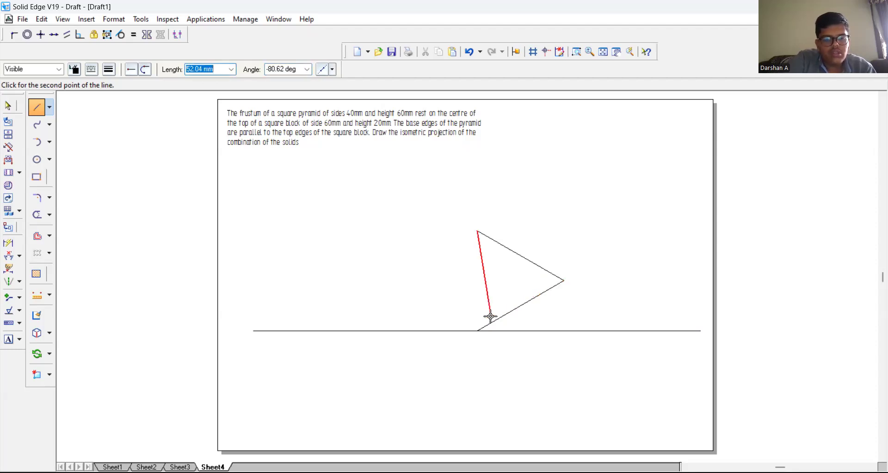
Step: Close the block base's rhombus with a 60 mm edge at -150° and a 60 mm edge at -30°
{"action": "type", "text": "60"}
{"action": "key", "text": "Tab"}
{"action": "type", "text": "1"}
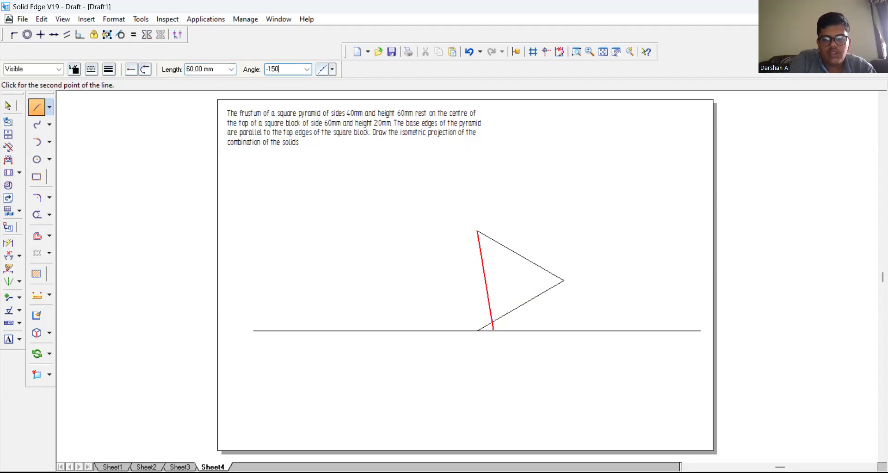
{"action": "key", "text": "Return"}
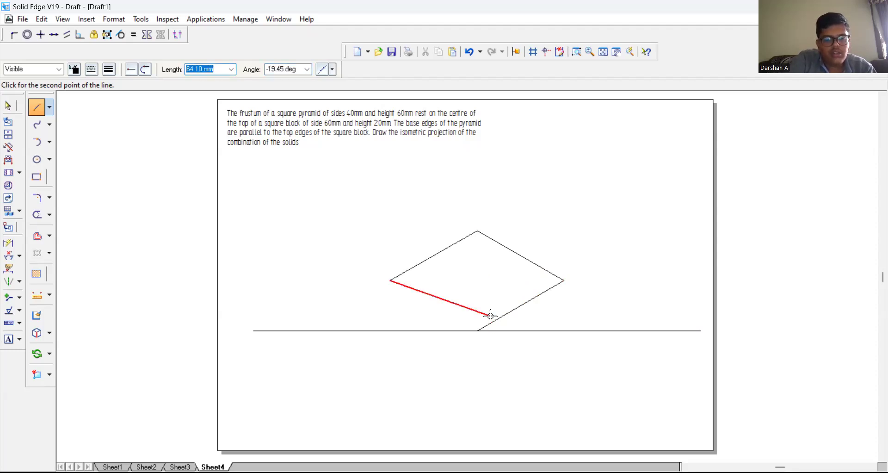
{"action": "type", "text": "60"}
{"action": "key", "text": "Tab"}
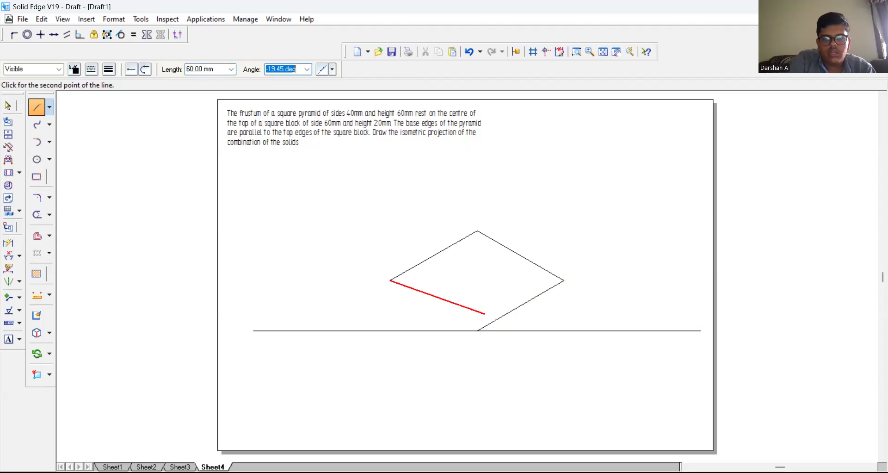
{"action": "type", "text": "-"}
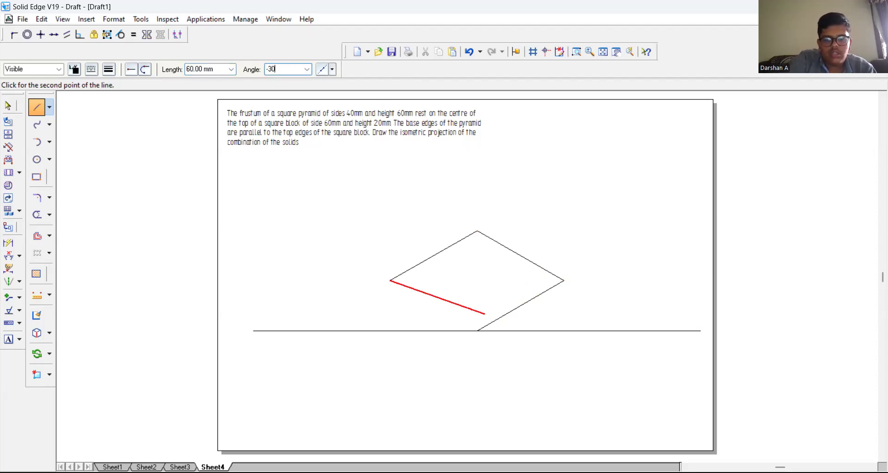
{"action": "type", "text": "30"}
{"action": "key", "text": "Return"}
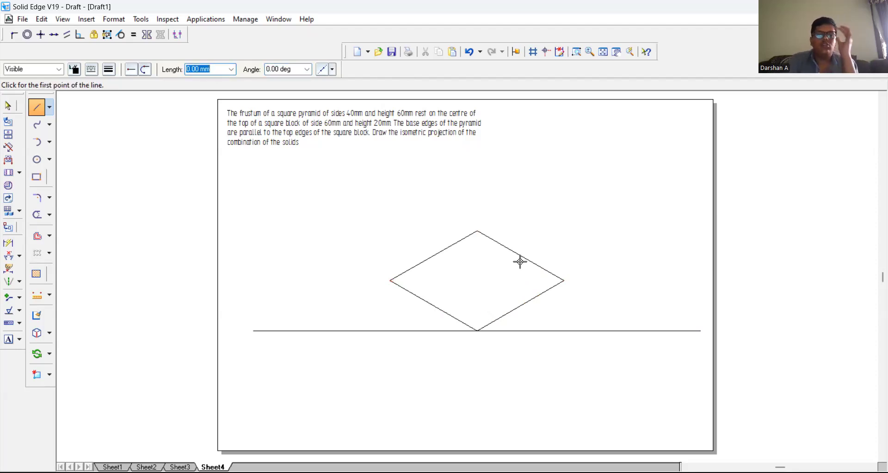
Step: Draw a 20 mm vertical line at 90° upward from the left corner of the block's base rhombus
{"action": "left_click", "coordinate": [36, 104]}
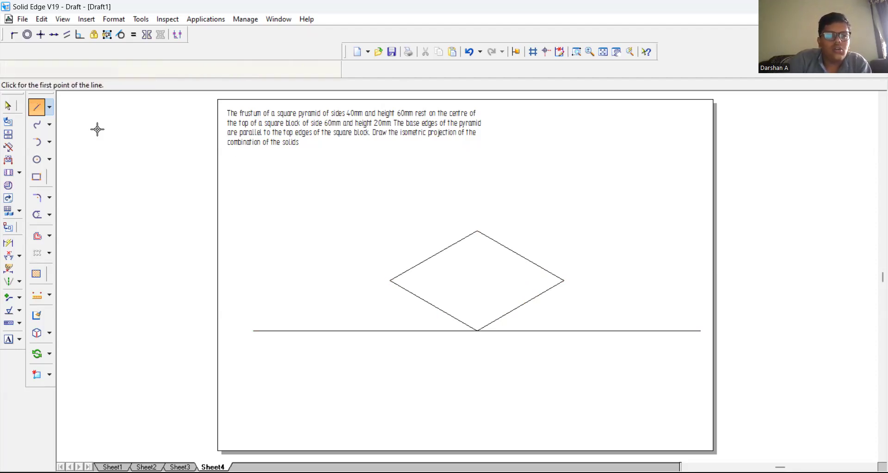
{"action": "left_click", "coordinate": [391, 280]}
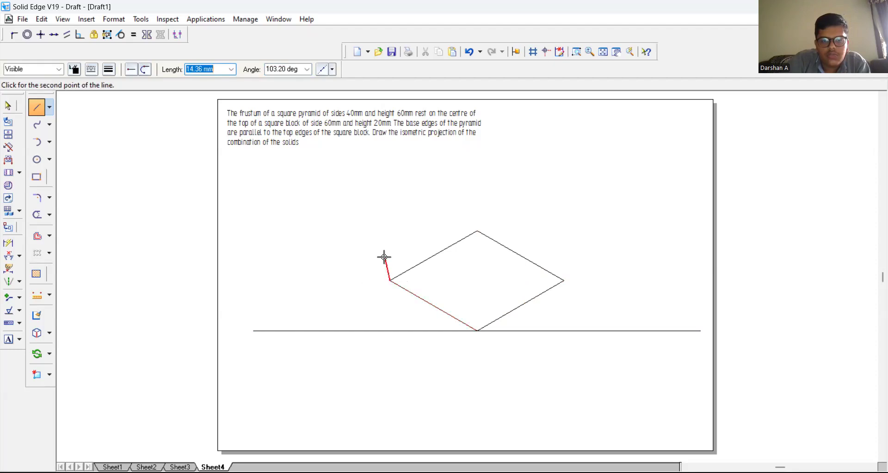
{"action": "type", "text": "20"}
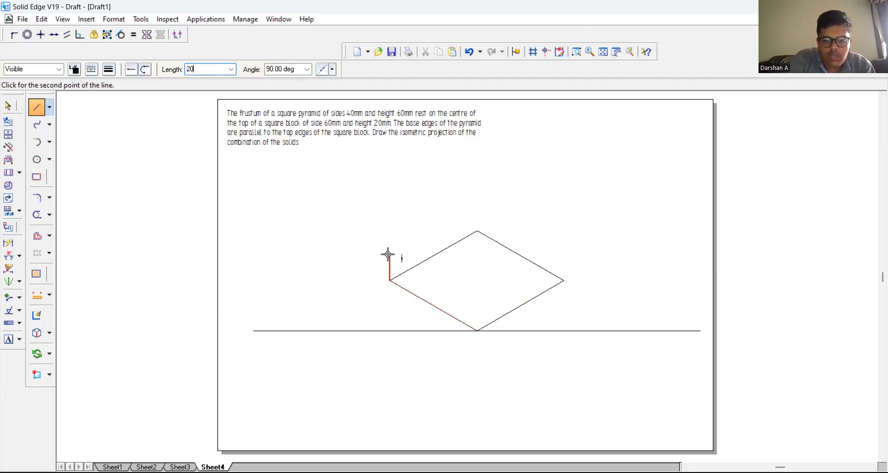
{"action": "key", "text": "Tab"}
{"action": "type", "text": "9"}
{"action": "key", "text": "Tab"}
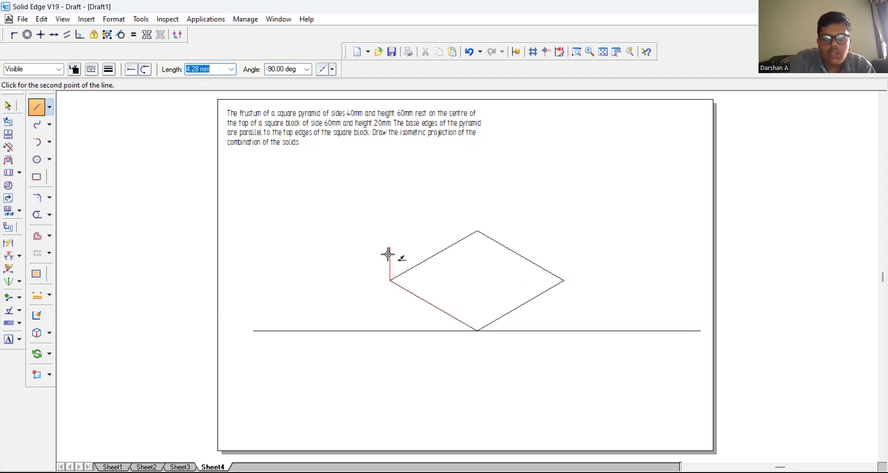
{"action": "left_click", "coordinate": [407, 223]}
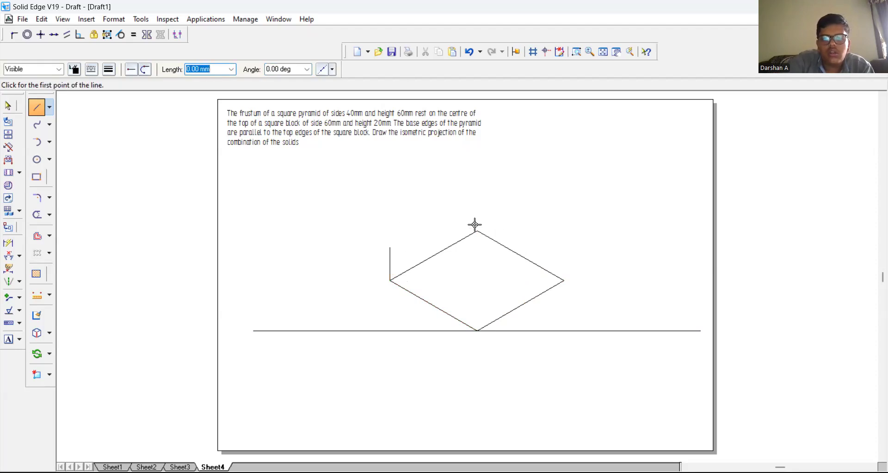
Step: Draw a 20 mm vertical line at 90° upward from the rear corner of the block's base rhombus
{"action": "left_click", "coordinate": [478, 231]}
{"action": "type", "text": "20"}
{"action": "key", "text": "Tab"}
{"action": "type", "text": "90"}
{"action": "key", "text": "Return"}
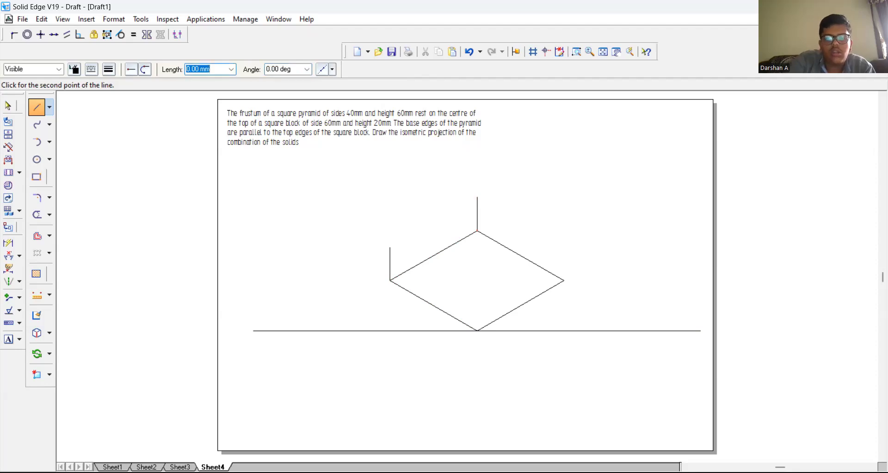
{"action": "right_click", "coordinate": [525, 216]}
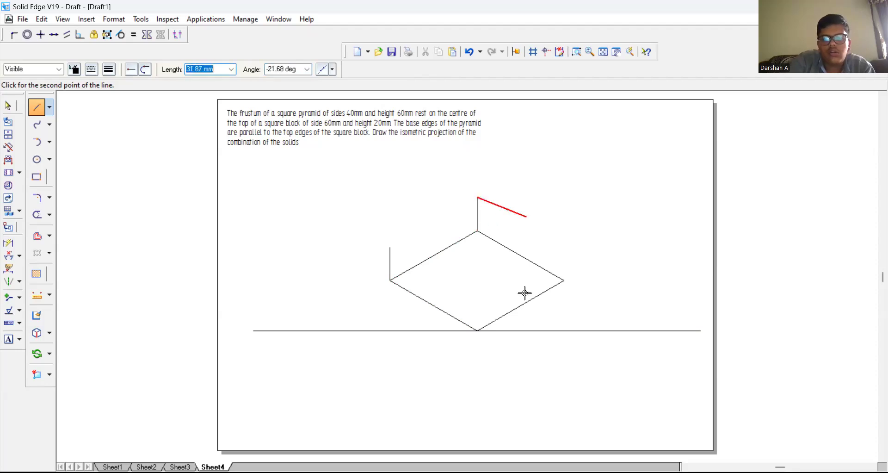
Step: Draw a 20 mm vertical line at 90° upward from the right corner of the block's base rhombus
{"action": "left_click", "coordinate": [565, 279]}
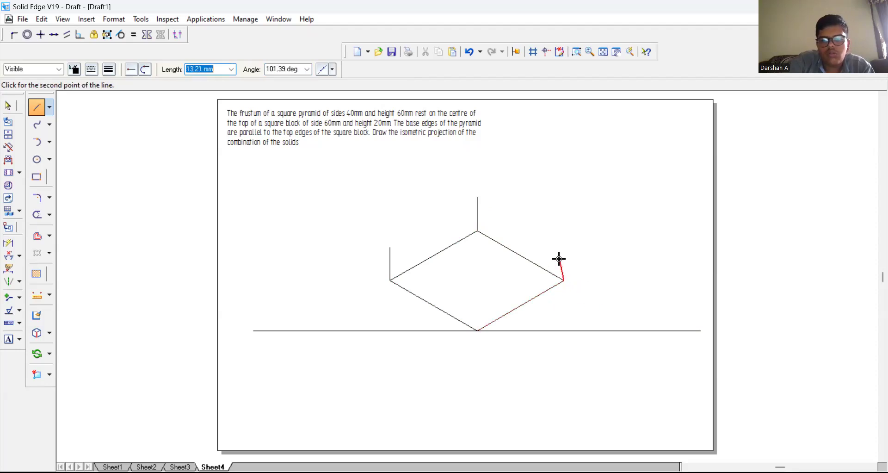
{"action": "type", "text": "20"}
{"action": "key", "text": "Tab"}
{"action": "type", "text": "90"}
{"action": "key", "text": "Return"}
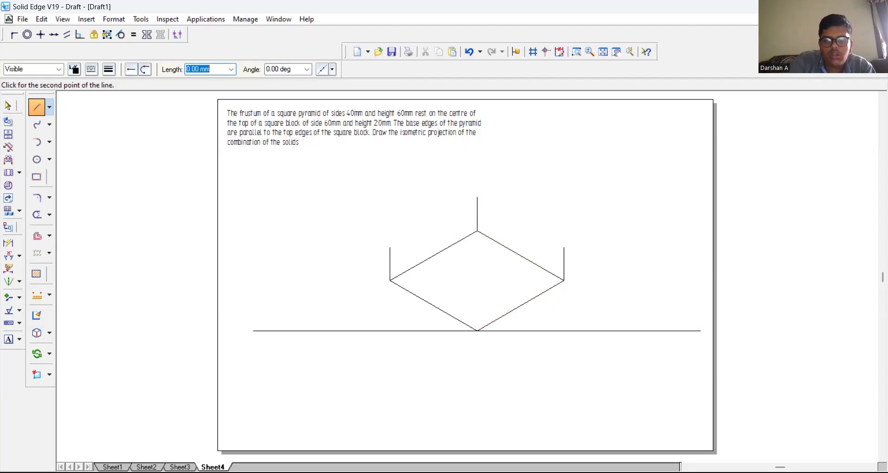
Step: Draw a 20 mm vertical line at 90° upward from the front corner of the block's base rhombus
{"action": "right_click", "coordinate": [577, 258]}
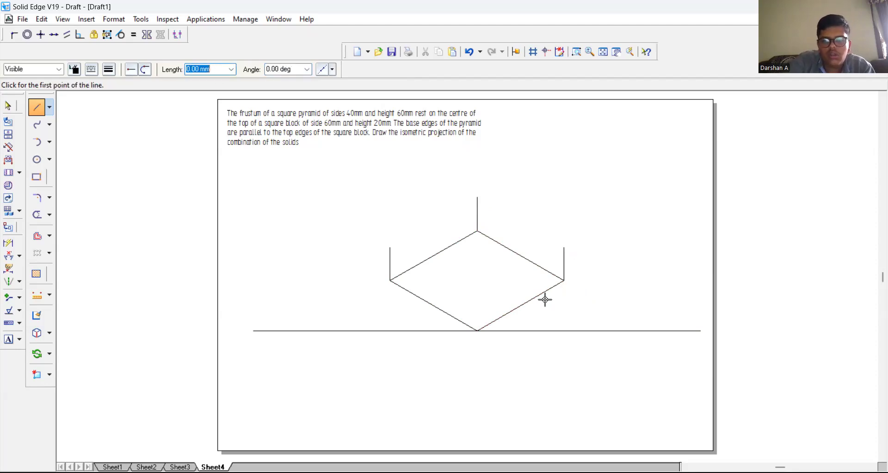
{"action": "left_click", "coordinate": [477, 330]}
{"action": "type", "text": "20"}
{"action": "key", "text": "Tab"}
{"action": "type", "text": "9"}
{"action": "key", "text": "Return"}
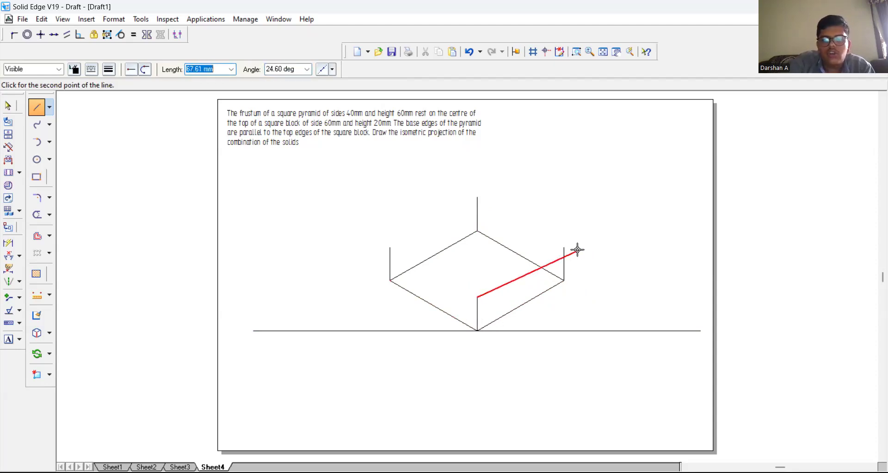
Step: Close the block's top face by joining the upper ends of the four vertical edges with lines
{"action": "left_click", "coordinate": [564, 248]}
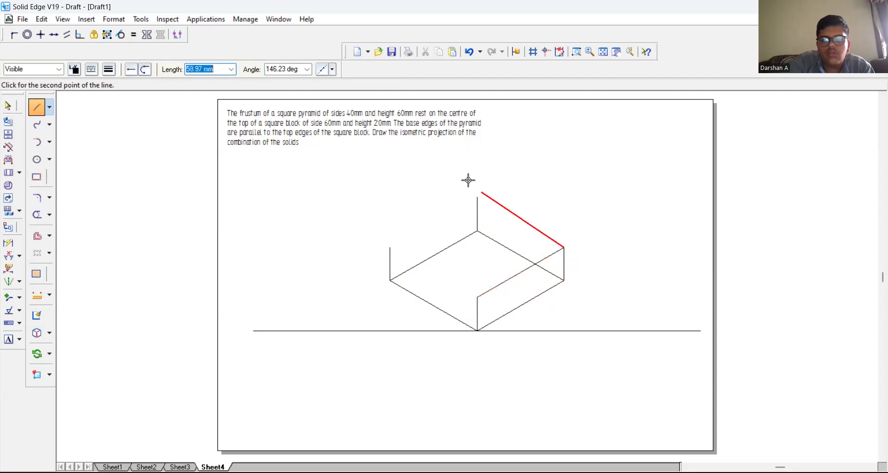
{"action": "left_click", "coordinate": [478, 198]}
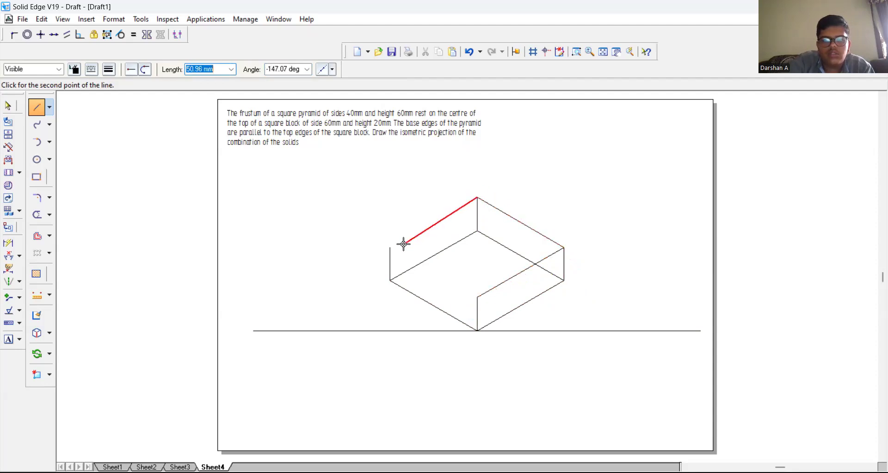
{"action": "left_click", "coordinate": [390, 248]}
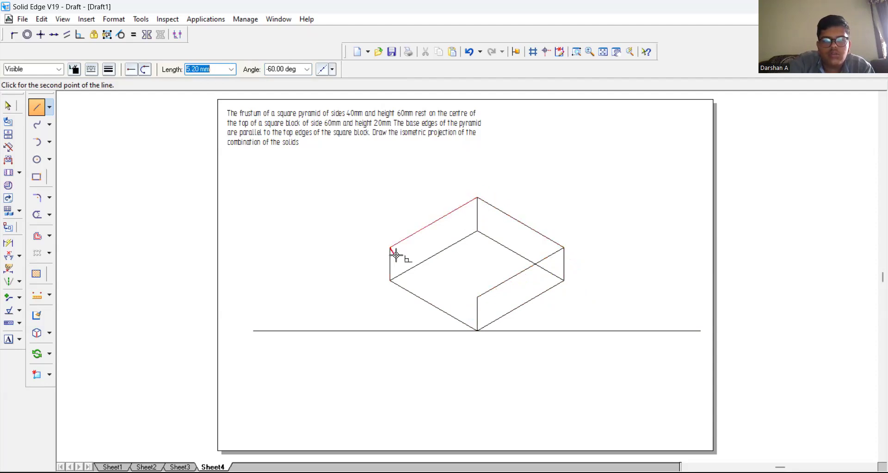
{"action": "left_click", "coordinate": [477, 296]}
{"action": "right_click", "coordinate": [470, 255]}
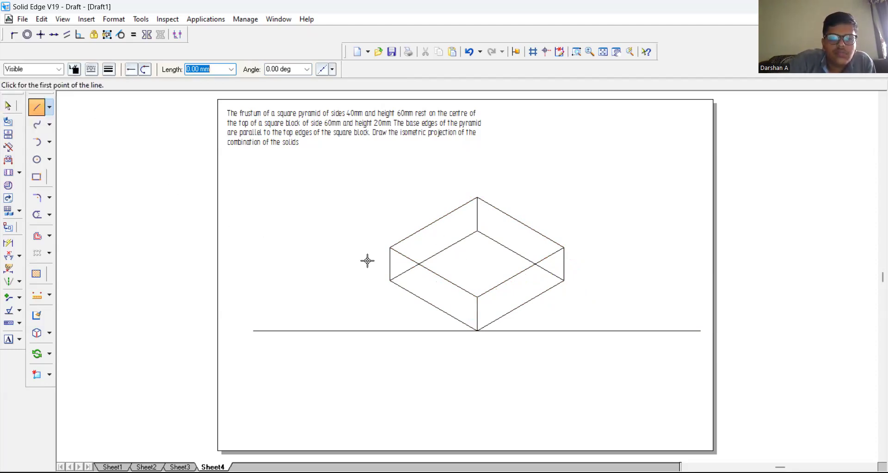
Step: Draw a line joining the midpoints of the top face's front-right and rear-left edges, and split both edges at its ends
{"action": "left_click", "coordinate": [520, 272]}
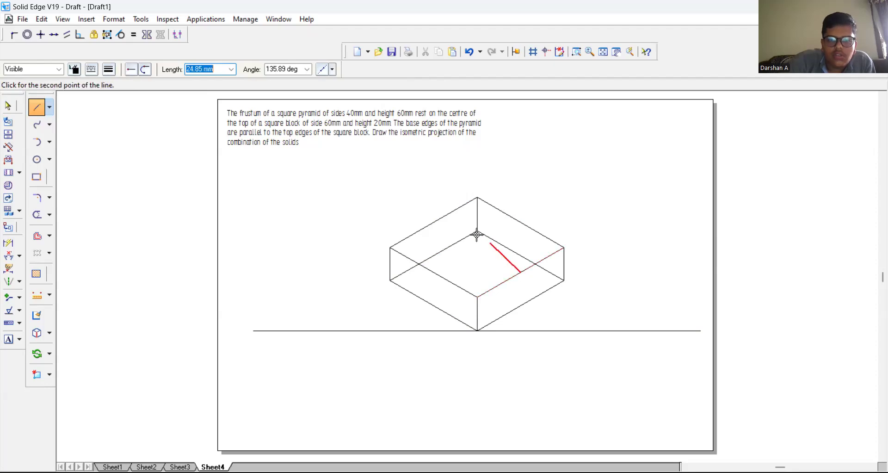
{"action": "left_click", "coordinate": [434, 223]}
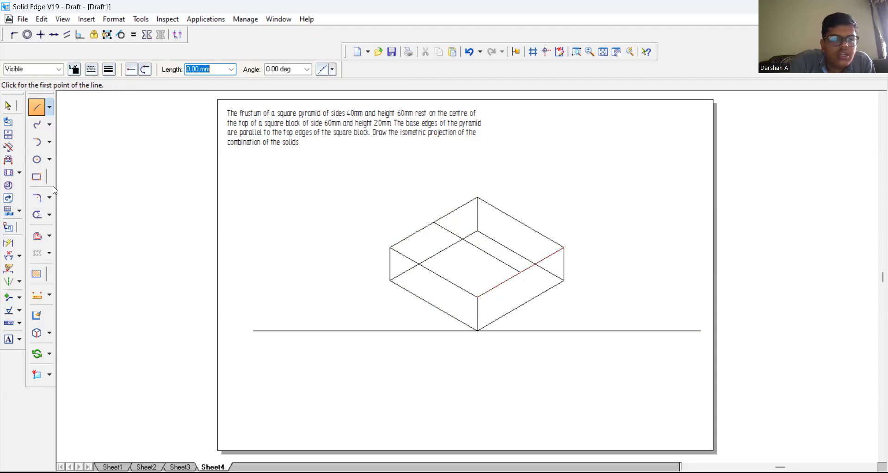
{"action": "left_click", "coordinate": [51, 214]}
{"action": "left_click", "coordinate": [79, 253]}
{"action": "left_click", "coordinate": [499, 286]}
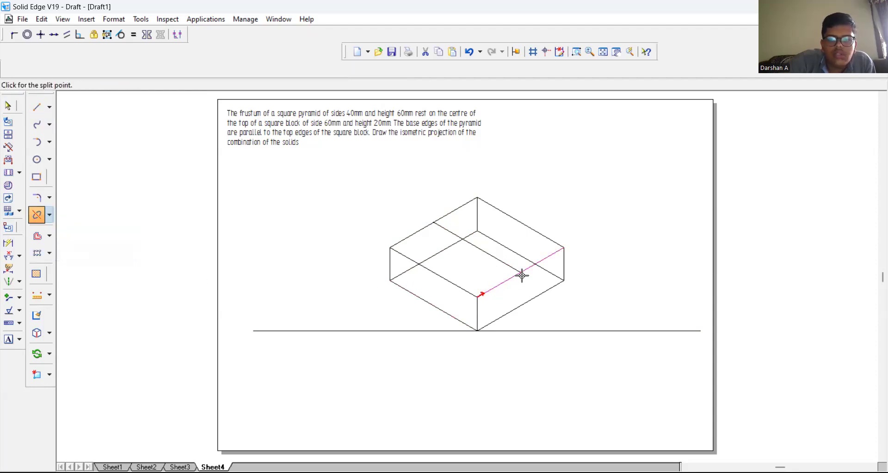
{"action": "left_click", "coordinate": [521, 275]}
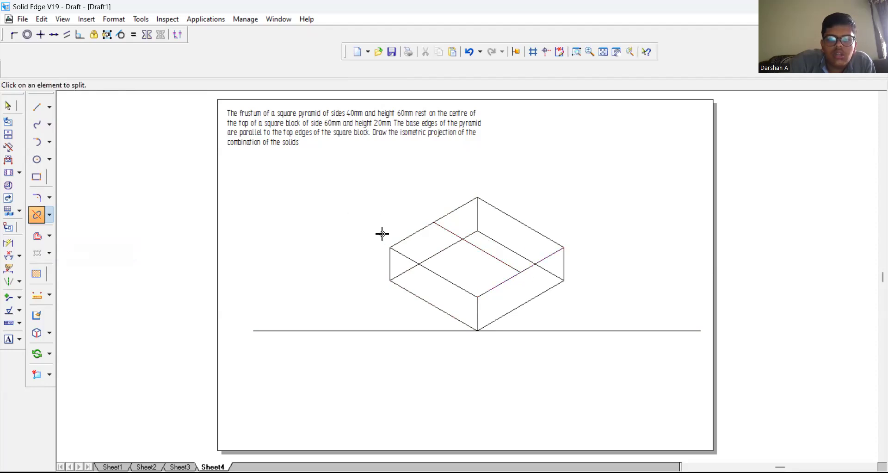
{"action": "left_click", "coordinate": [426, 227]}
{"action": "left_click", "coordinate": [435, 221]}
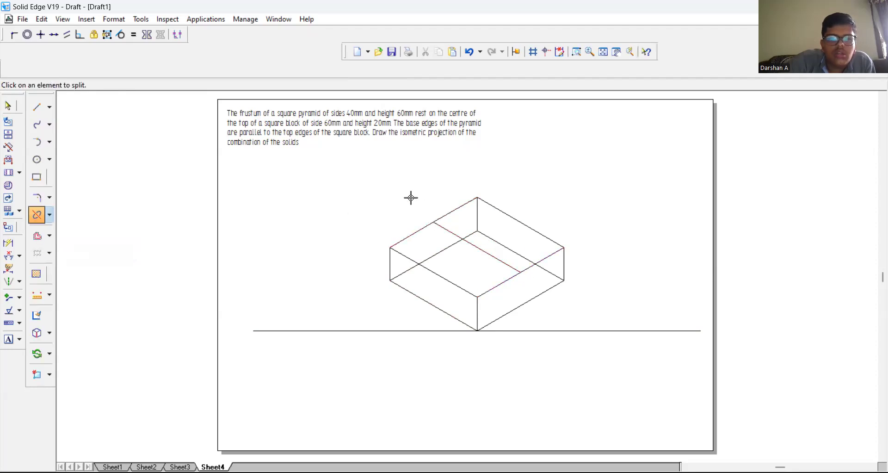
Step: Draw two 60 mm lines parallel to that midline, joining the midpoints of the split halves of the front-right and rear-left edges
{"action": "left_click", "coordinate": [37, 107]}
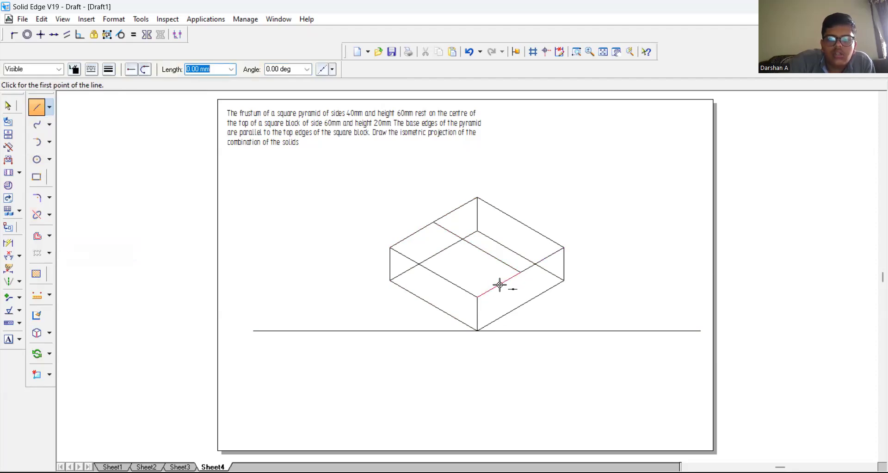
{"action": "left_click", "coordinate": [497, 286]}
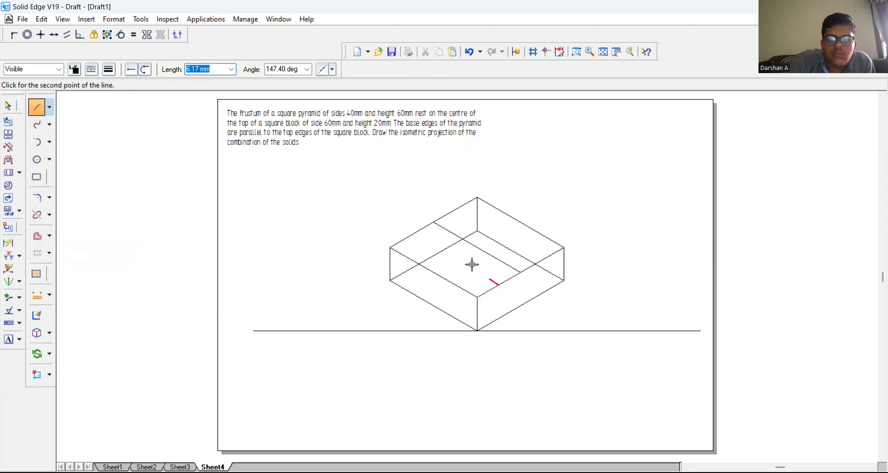
{"action": "left_click", "coordinate": [414, 236]}
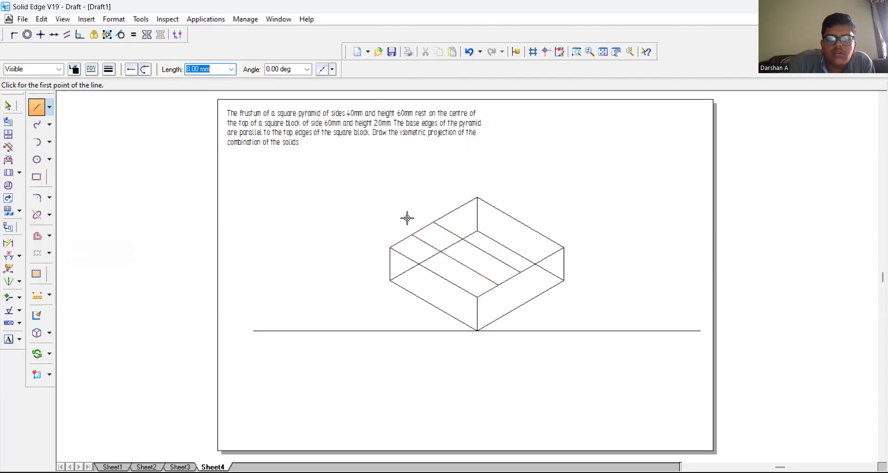
{"action": "left_click", "coordinate": [456, 211]}
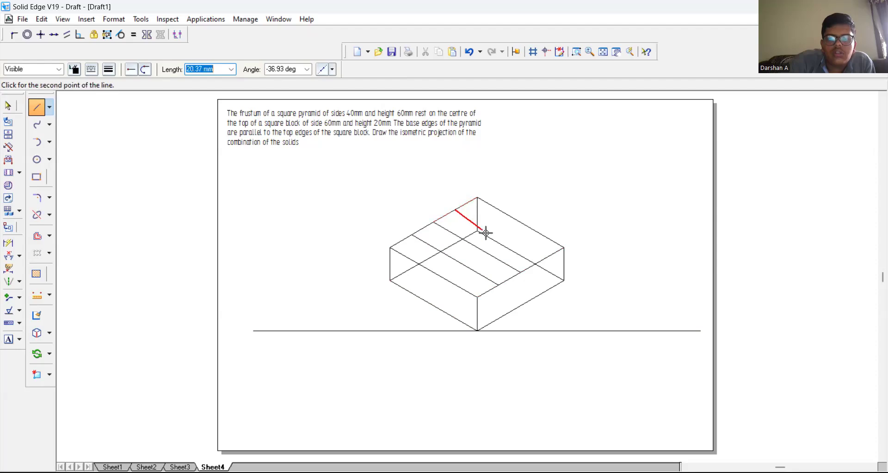
{"action": "left_click", "coordinate": [541, 260]}
Step: Delete the central construction line between the two parallel lines on the top face
{"action": "key", "text": "Escape"}
{"action": "left_click", "coordinate": [472, 248]}
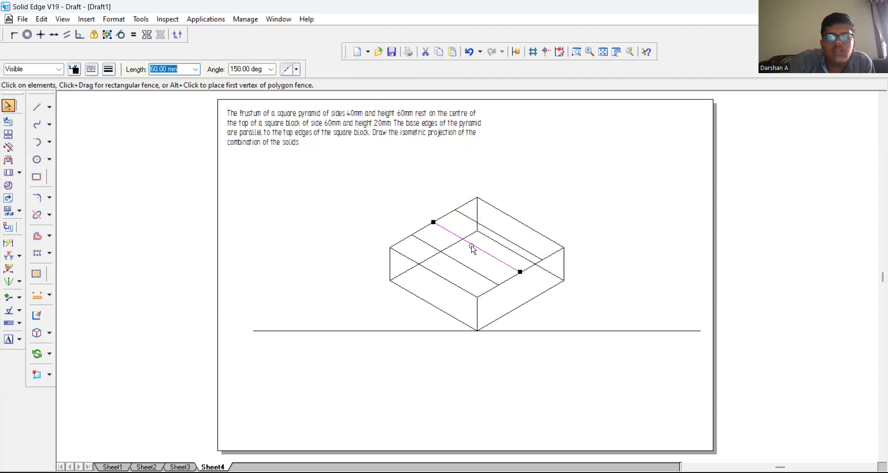
{"action": "key", "text": "Delete"}
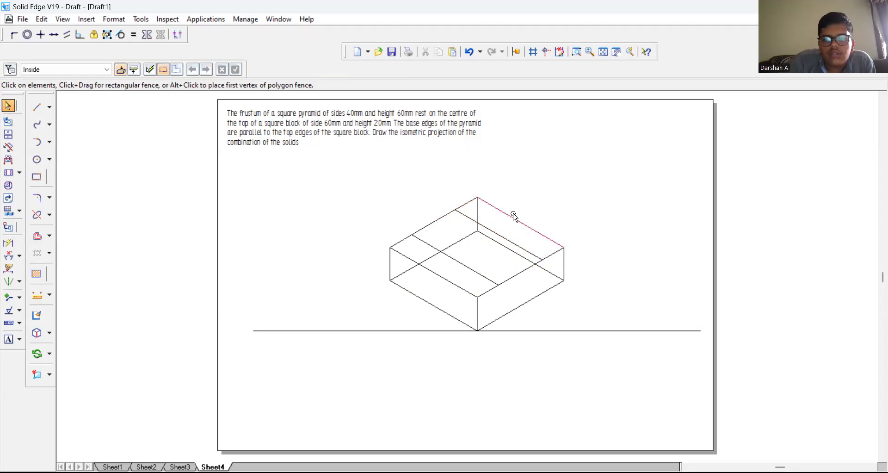
Step: Draw a line joining the midpoints of the top face's rear-right and front-left edges, and split both edges at its ends
{"action": "left_click", "coordinate": [37, 107]}
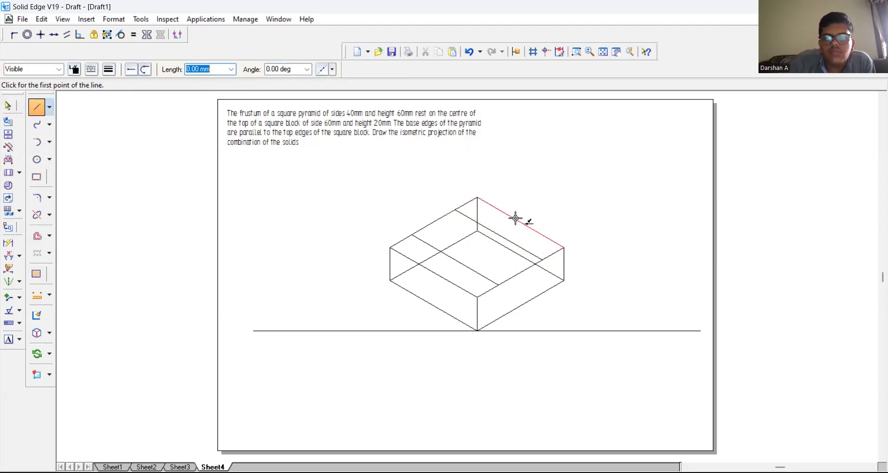
{"action": "left_click", "coordinate": [520, 223]}
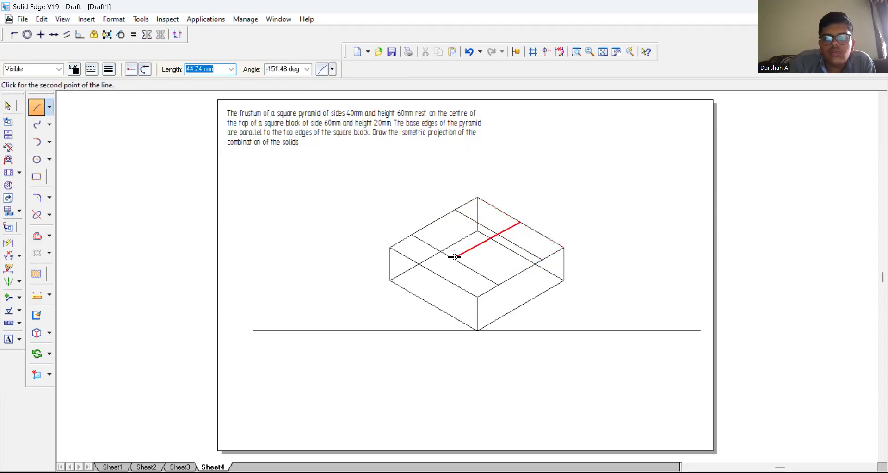
{"action": "left_click", "coordinate": [432, 271]}
{"action": "right_click", "coordinate": [336, 209]}
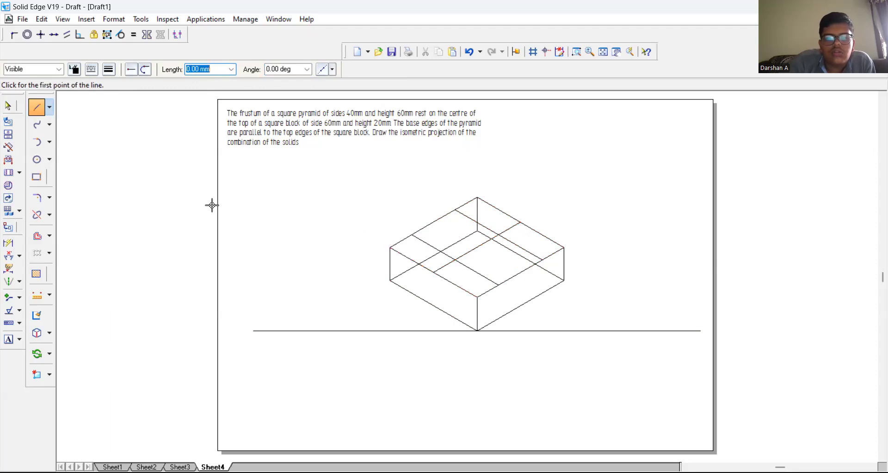
{"action": "left_click", "coordinate": [41, 217]}
{"action": "left_click", "coordinate": [432, 274]}
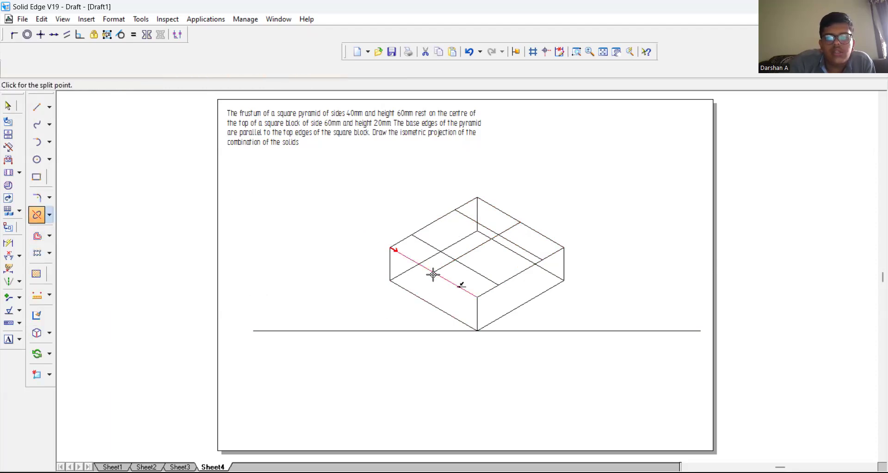
{"action": "left_click", "coordinate": [433, 274]}
{"action": "left_click", "coordinate": [542, 230]}
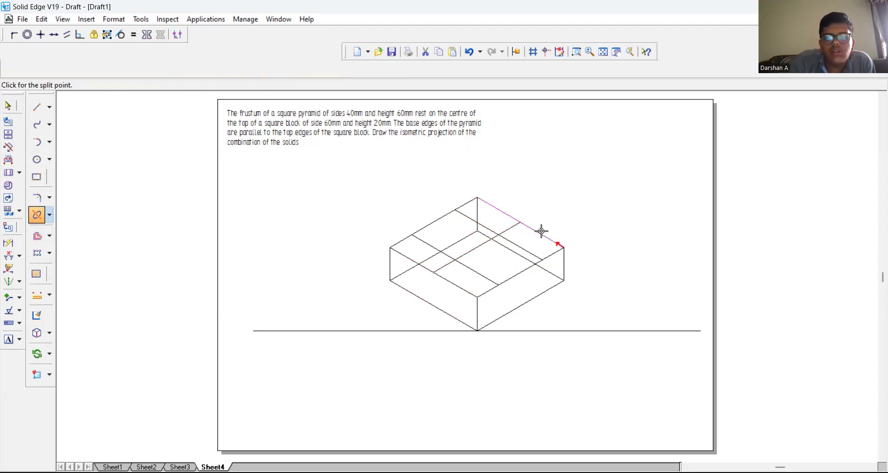
{"action": "left_click", "coordinate": [517, 221]}
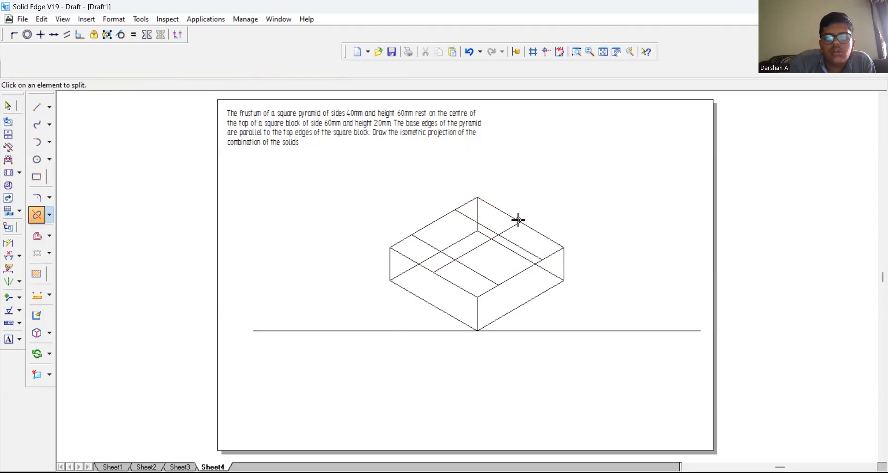
Step: Draw two crosswise lines, about 58 and 60 mm long, between the halves of the top face's front-left and rear-right edges
{"action": "left_click", "coordinate": [40, 105]}
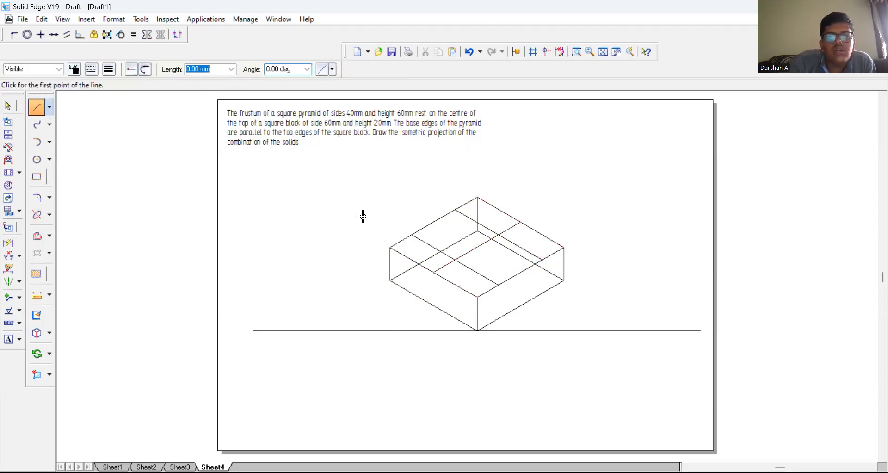
{"action": "left_click", "coordinate": [542, 234]}
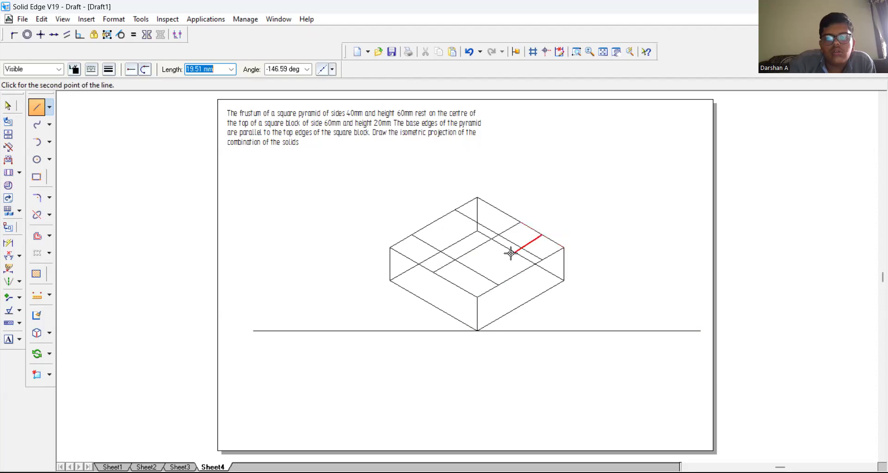
{"action": "left_click", "coordinate": [462, 286]}
{"action": "right_click", "coordinate": [458, 283]}
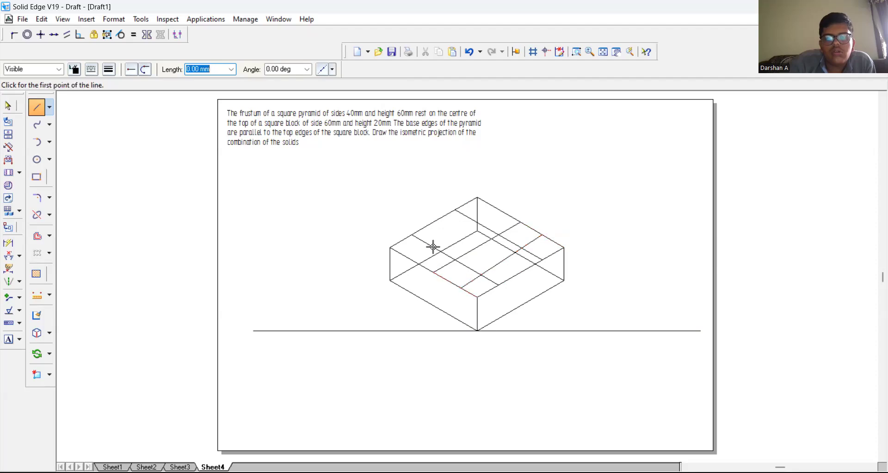
{"action": "left_click", "coordinate": [409, 257]}
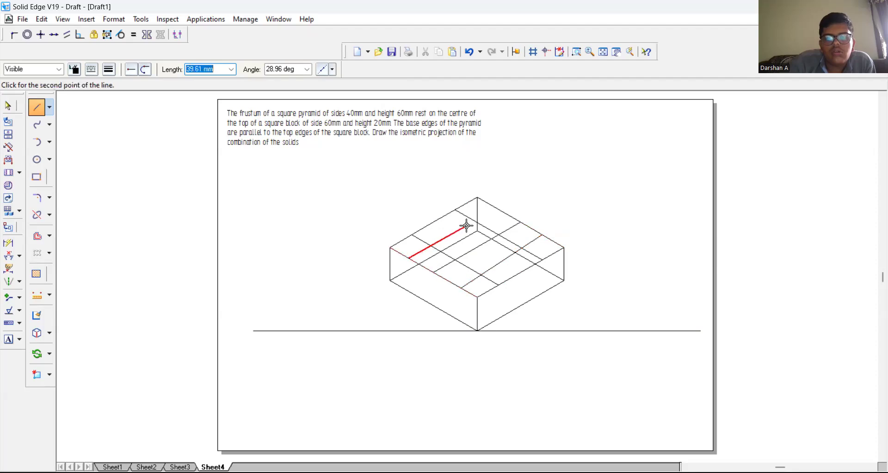
{"action": "left_click", "coordinate": [497, 208]}
{"action": "right_click", "coordinate": [517, 174]}
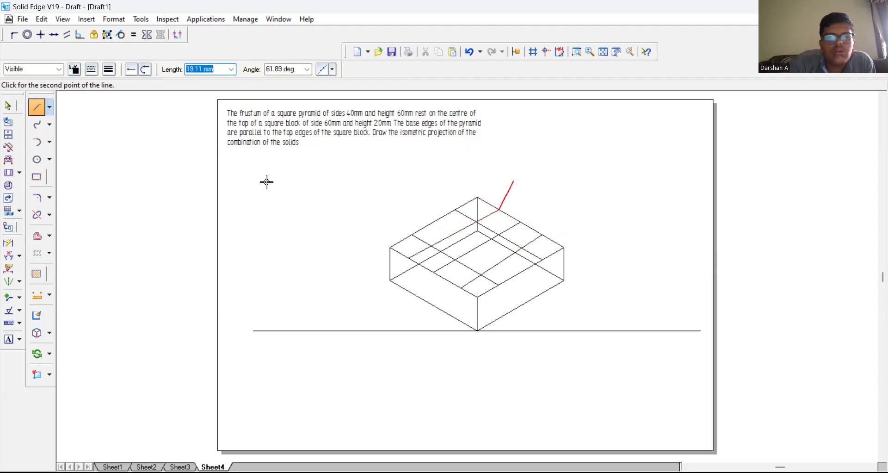
Step: Delete the central construction line joining the midpoints of the top face's rear-right and front-left edges
{"action": "left_click", "coordinate": [11, 107]}
{"action": "left_click", "coordinate": [473, 251]}
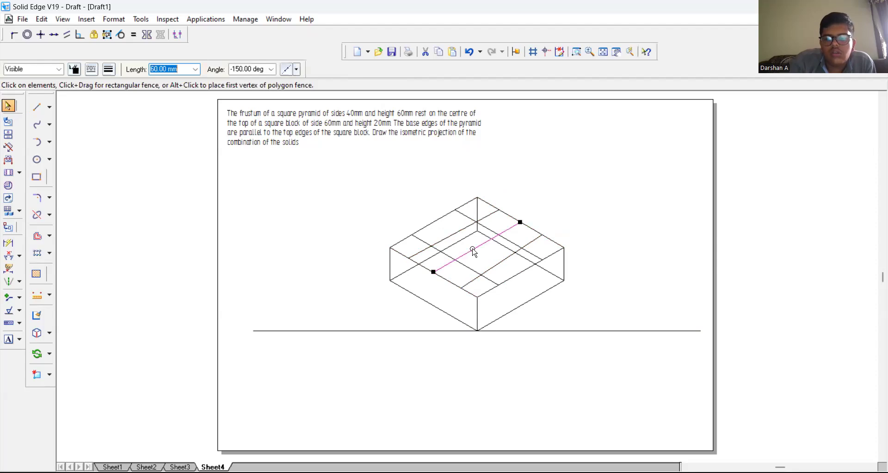
{"action": "key", "text": "Delete"}
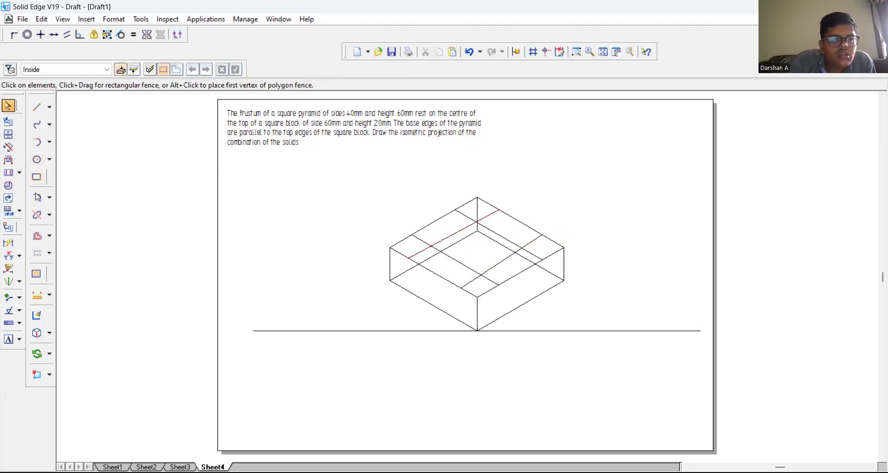
Step: Trim the overhanging ends of the construction lines on the block's top face, leaving only the inner four-sided outline
{"action": "left_click", "coordinate": [50, 215]}
{"action": "left_click", "coordinate": [67, 212]}
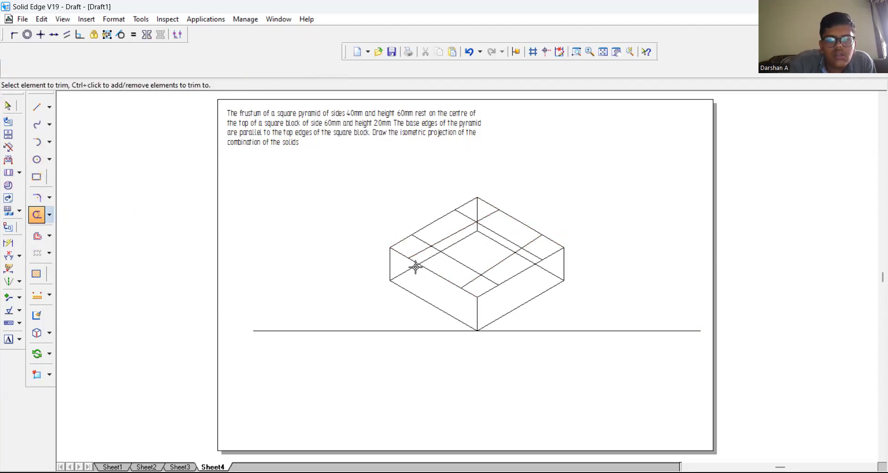
{"action": "left_click", "coordinate": [420, 253]}
{"action": "left_click", "coordinate": [472, 281]}
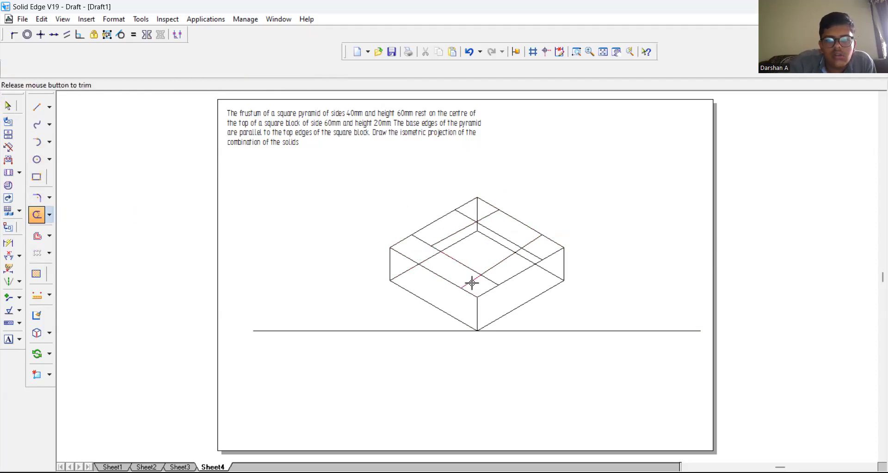
{"action": "left_click", "coordinate": [494, 280]}
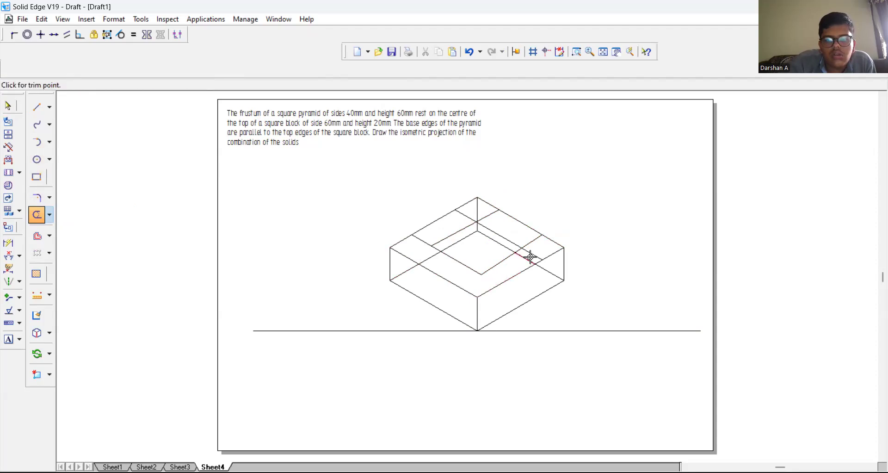
{"action": "left_click_drag", "start_coordinate": [531, 251], "coordinate": [531, 244]}
{"action": "left_click", "coordinate": [487, 213]}
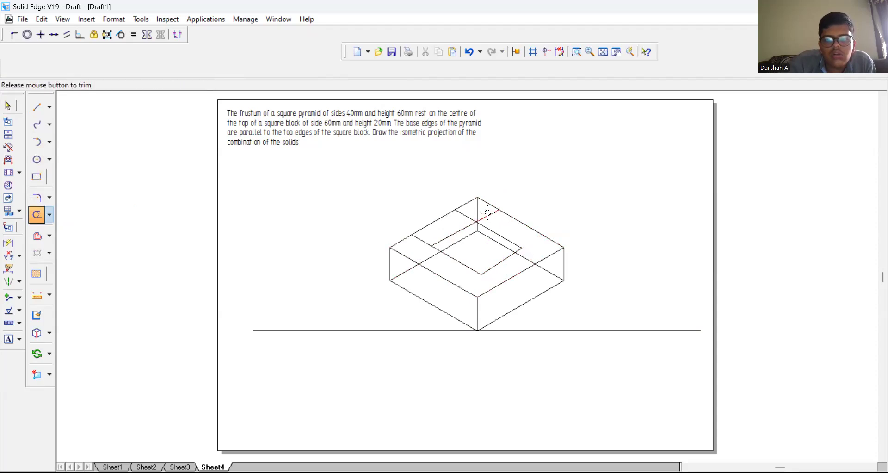
{"action": "left_click", "coordinate": [463, 216]}
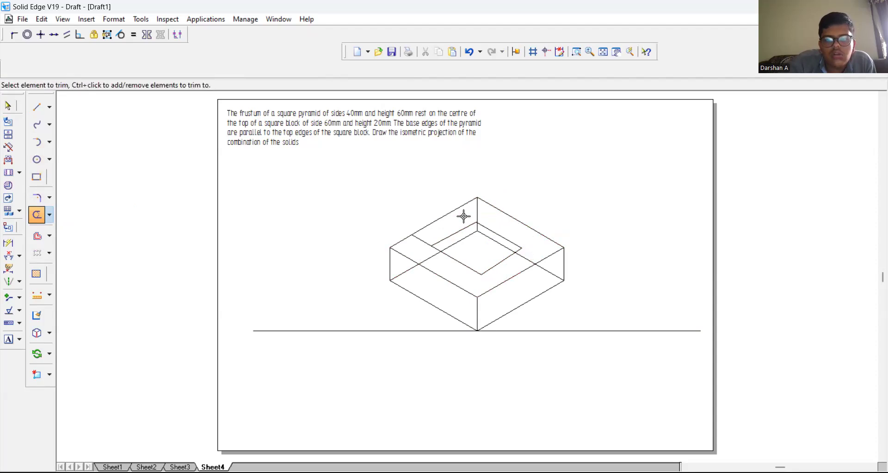
{"action": "left_click", "coordinate": [421, 242]}
Step: Trim away the remaining sides of the inner four-sided outline on the block's top face
{"action": "left_click", "coordinate": [459, 261]}
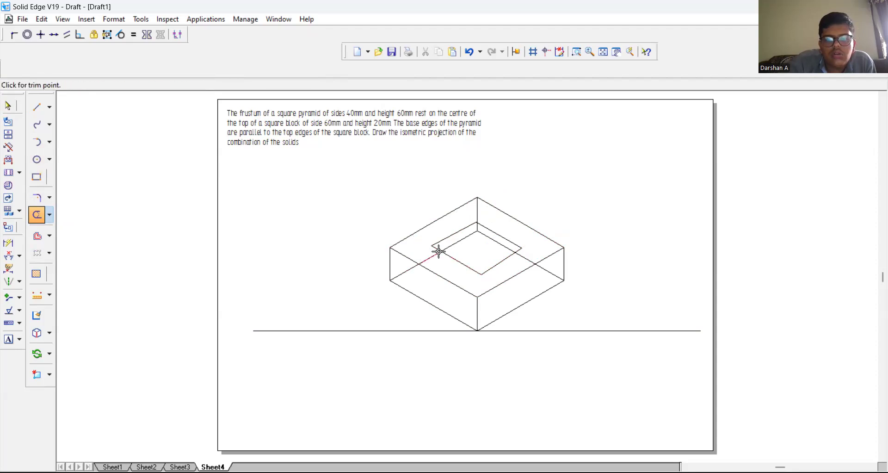
{"action": "left_click", "coordinate": [498, 263]}
{"action": "left_click", "coordinate": [515, 246]}
{"action": "left_click", "coordinate": [454, 234]}
{"action": "left_click_drag", "start_coordinate": [438, 245], "coordinate": [437, 246]}
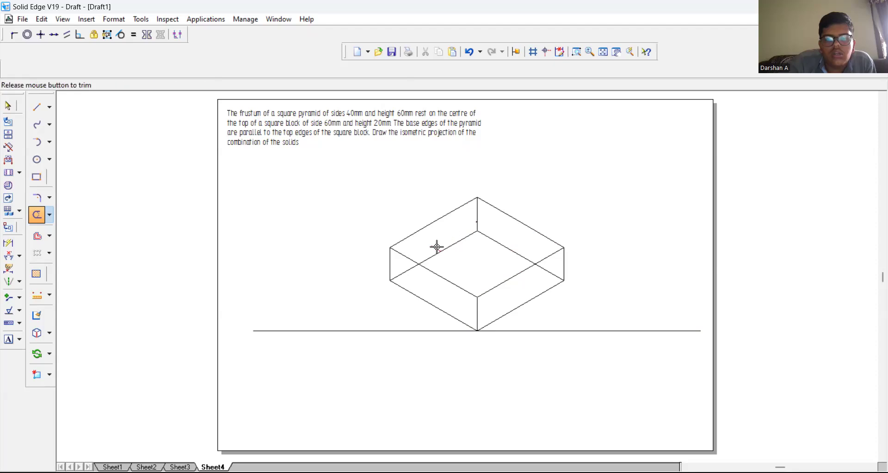
Step: Try drawing connected lines from the top face's front corner: 20 mm at 90°, 40 mm at 30° and 40 mm at about 60°
{"action": "left_click", "coordinate": [37, 107]}
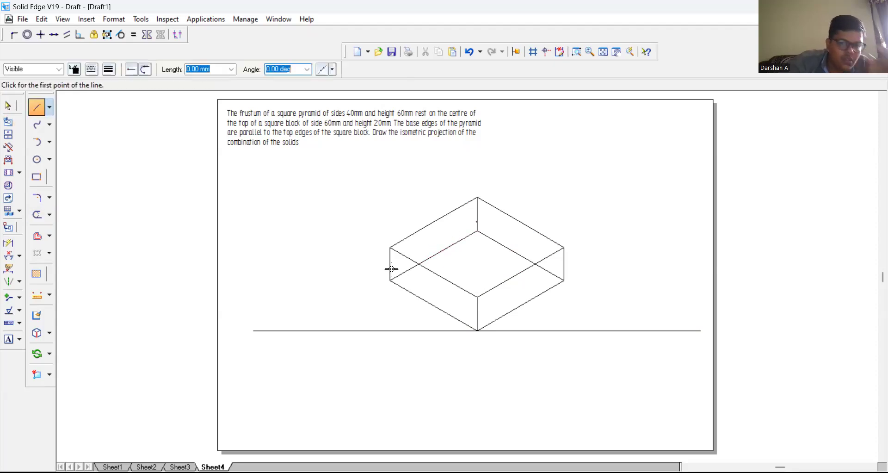
{"action": "left_click", "coordinate": [476, 296]}
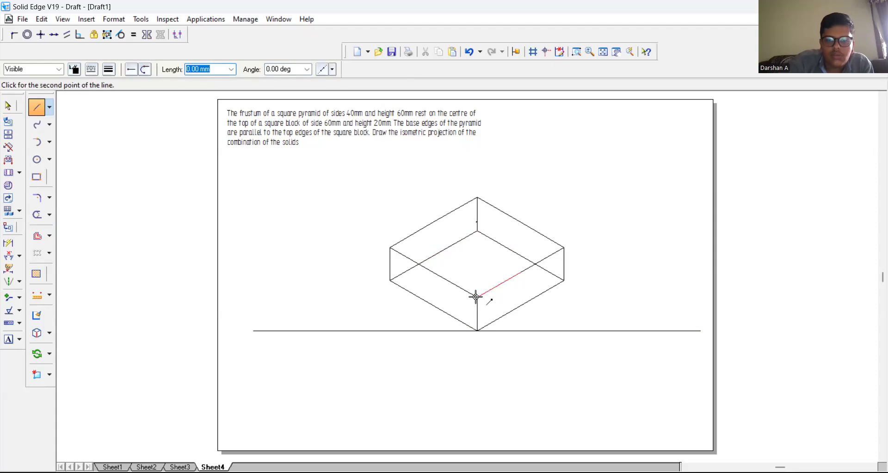
{"action": "type", "text": "20"}
{"action": "key", "text": "Tab"}
{"action": "type", "text": "90"}
{"action": "key", "text": "Return"}
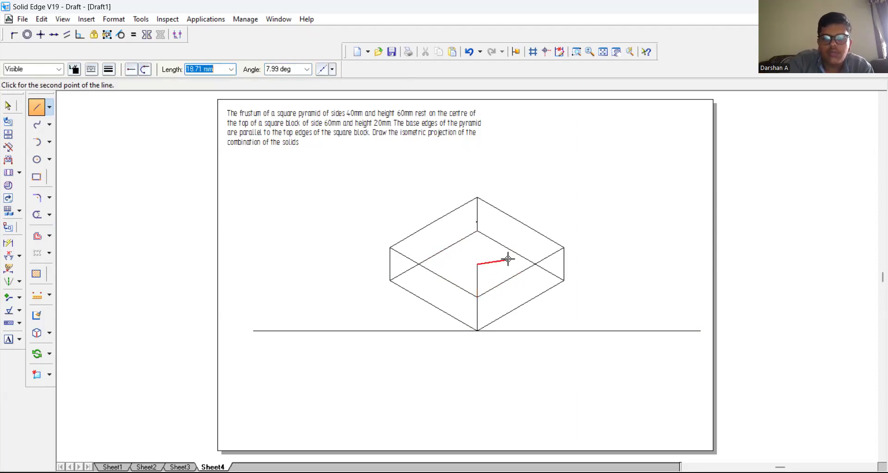
{"action": "type", "text": "40"}
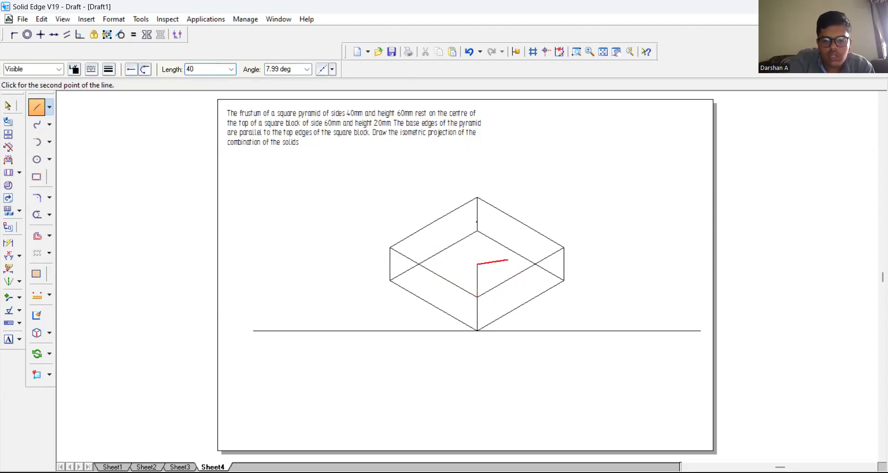
{"action": "key", "text": "Tab"}
{"action": "type", "text": "30"}
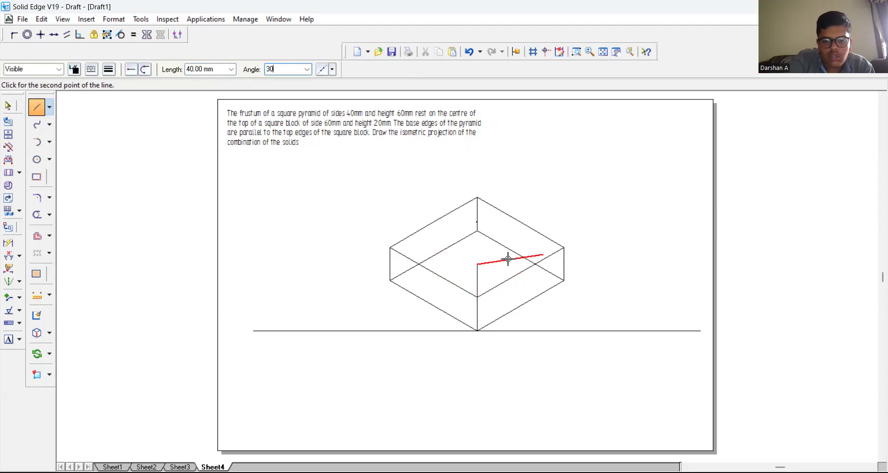
{"action": "key", "text": "Return"}
{"action": "type", "text": "40"}
{"action": "key", "text": "Tab"}
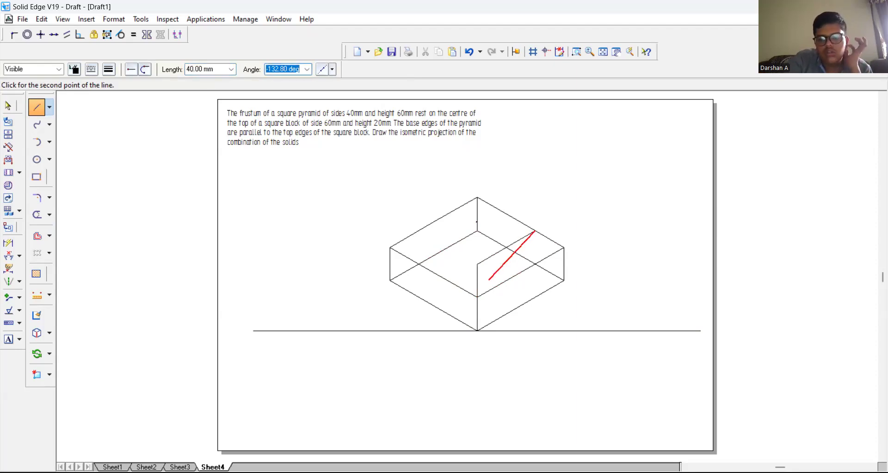
{"action": "left_click", "coordinate": [566, 175]}
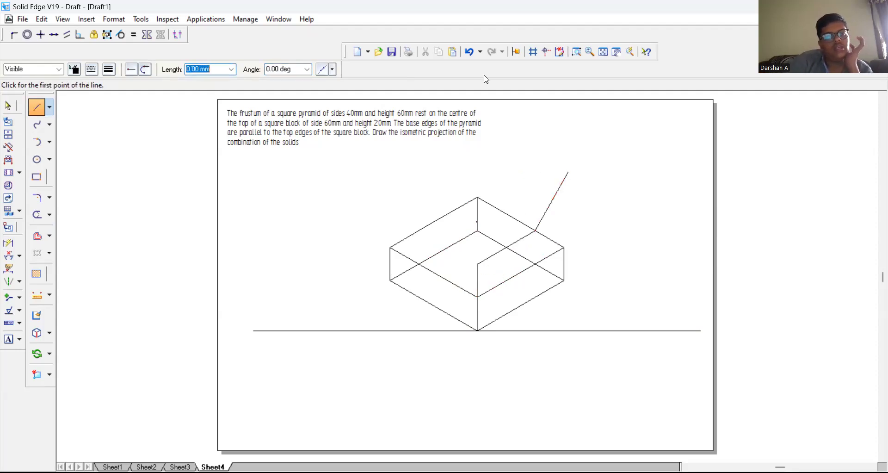
Step: Delete the connected trial lines that start at the top face's front corner
{"action": "left_click", "coordinate": [6, 100]}
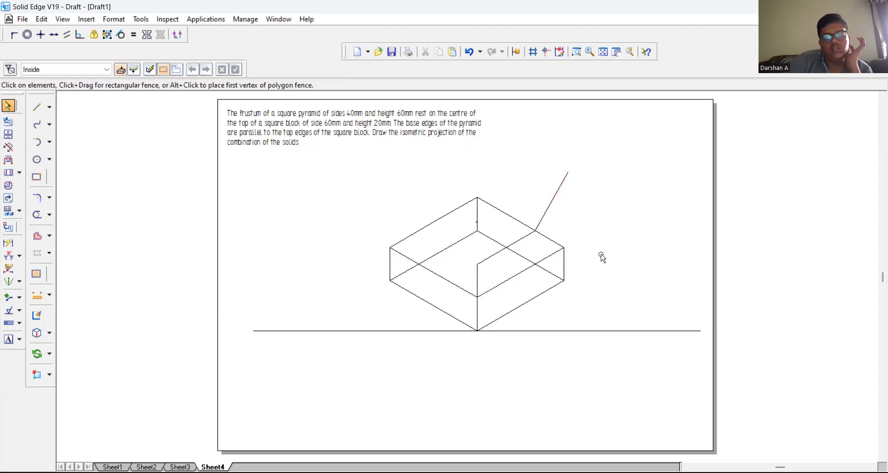
{"action": "left_click", "coordinate": [503, 252]}
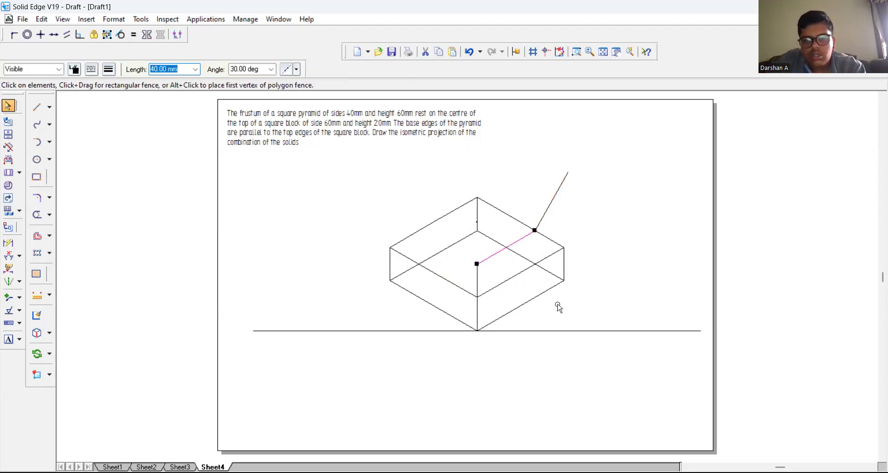
{"action": "key", "text": "Delete"}
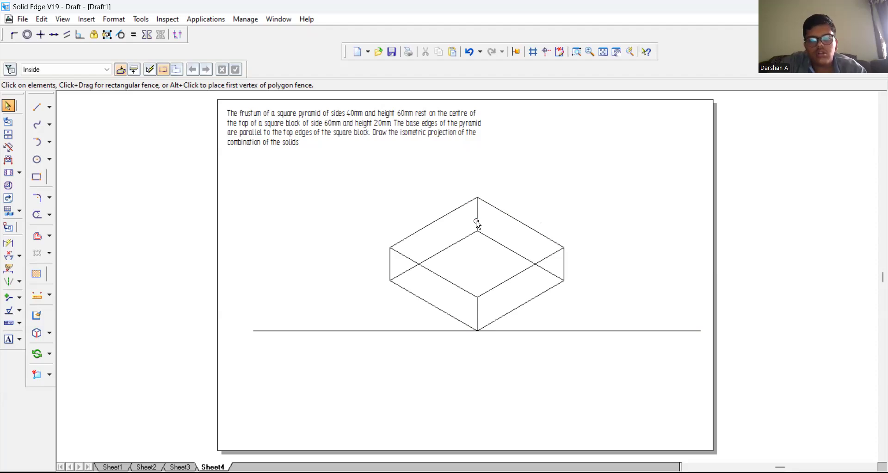
{"action": "left_click", "coordinate": [477, 223]}
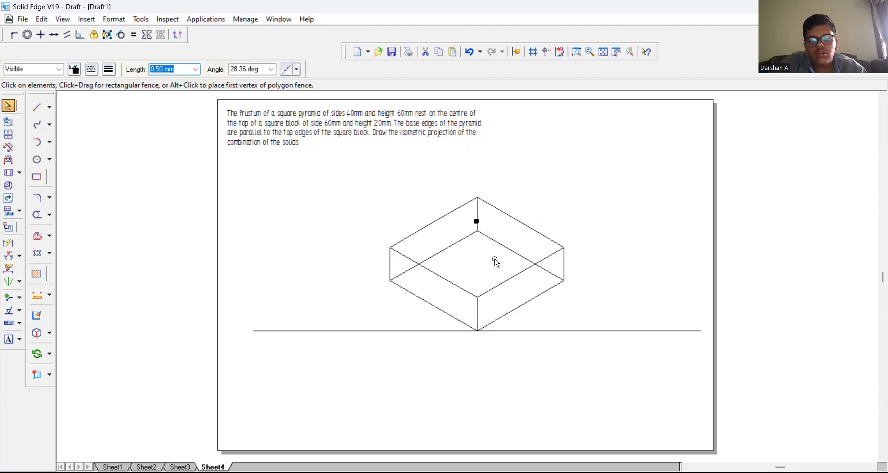
{"action": "left_click", "coordinate": [496, 302]}
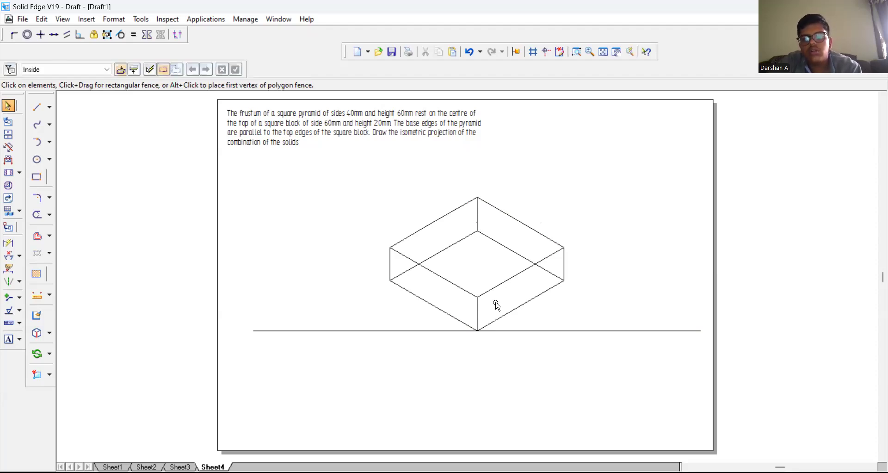
Step: Draw a 10 mm vertical line upward from the front corner of the block's top face
{"action": "left_click", "coordinate": [37, 107]}
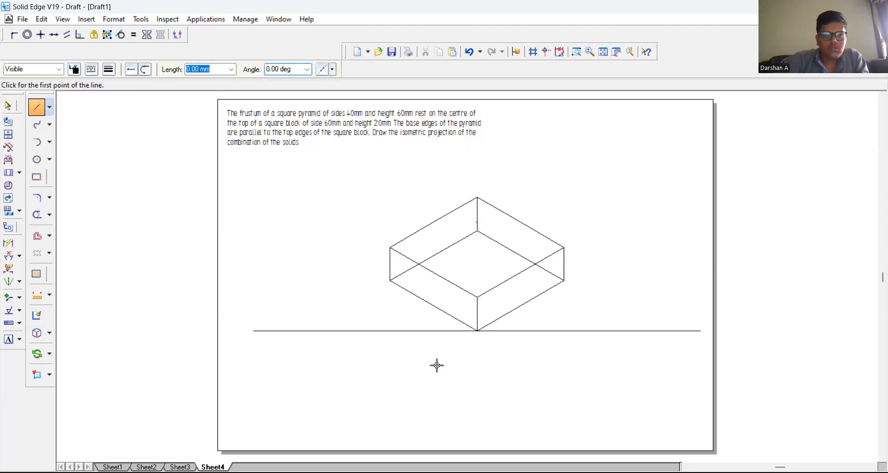
{"action": "left_click", "coordinate": [478, 296]}
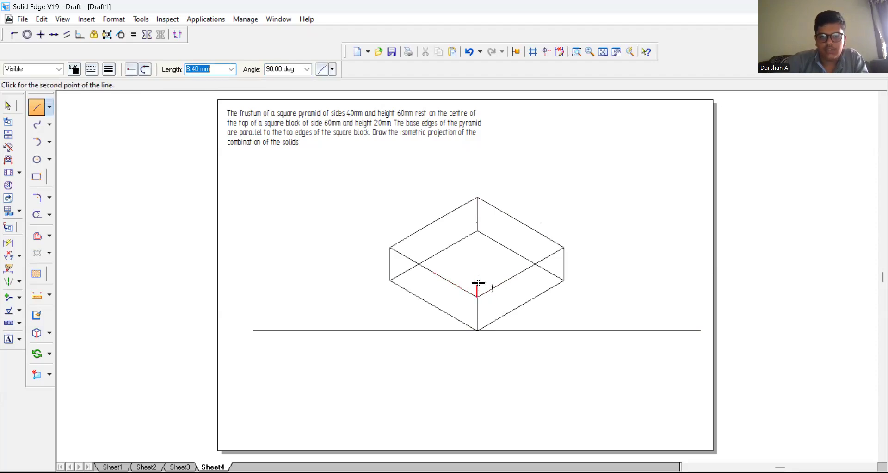
{"action": "type", "text": "1"}
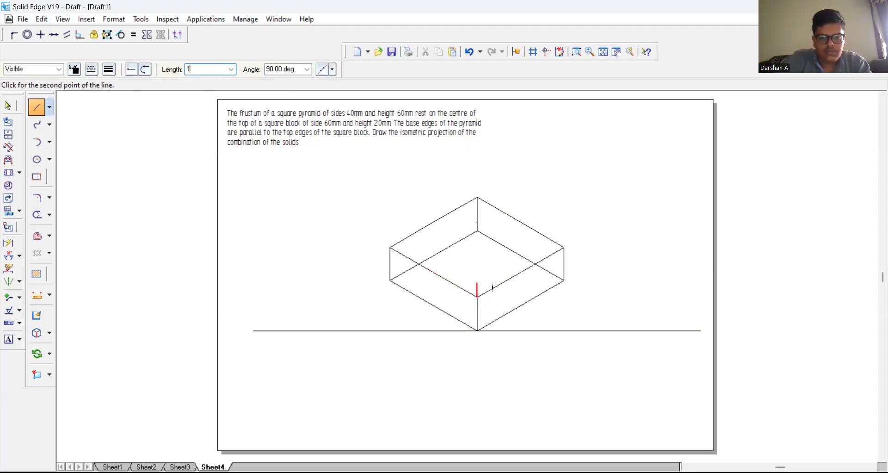
{"action": "type", "text": "0"}
{"action": "key", "text": "Tab"}
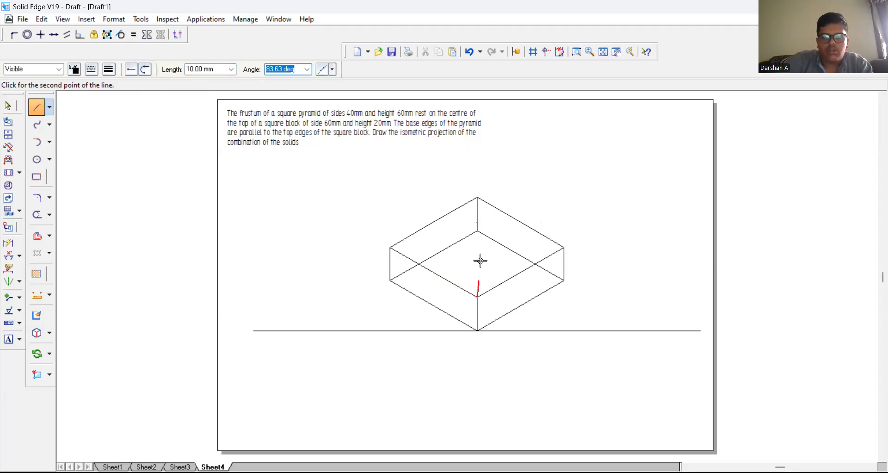
{"action": "left_click", "coordinate": [475, 265]}
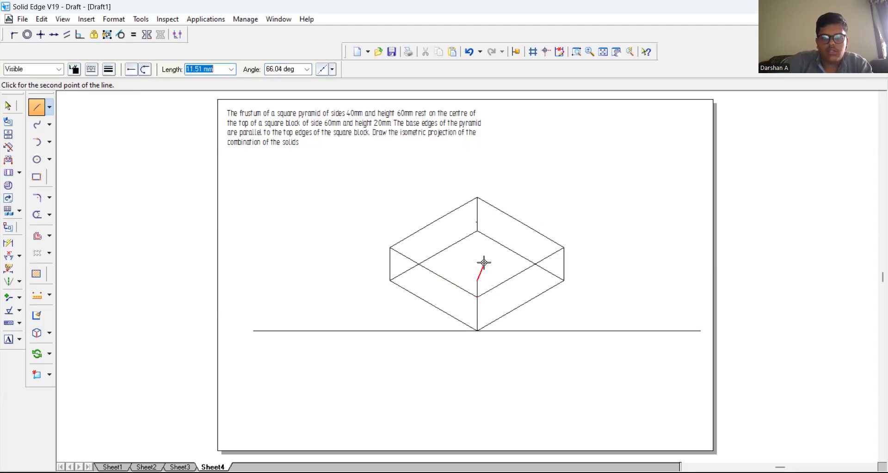
Step: From the vertical line's upper end, draw two connected 40 mm base edges at 30° and 150°
{"action": "type", "text": "40"}
{"action": "key", "text": "Tab"}
{"action": "type", "text": "3"}
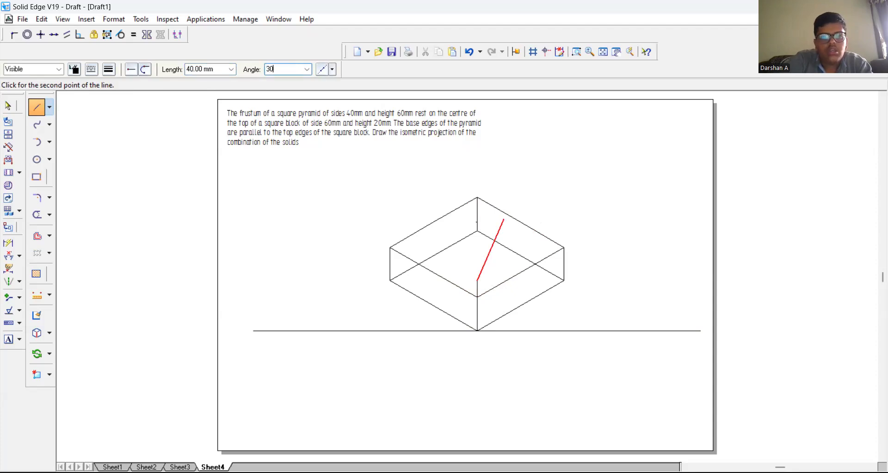
{"action": "left_click", "coordinate": [485, 262]}
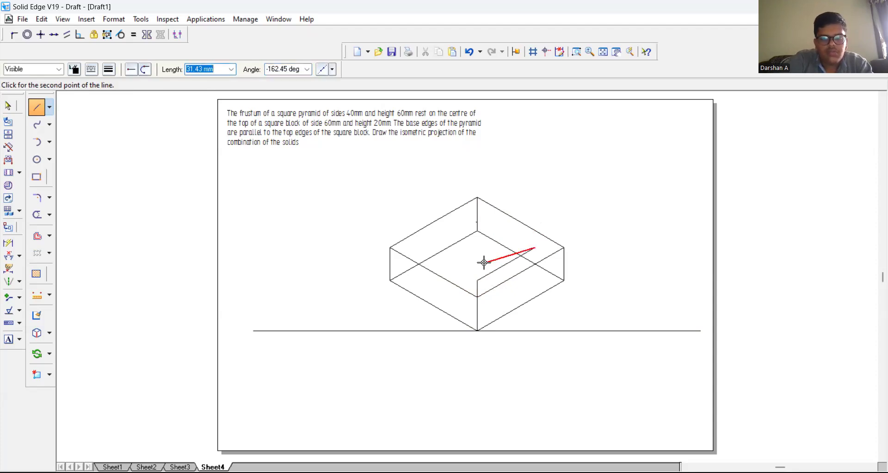
{"action": "type", "text": "40"}
{"action": "key", "text": "Tab"}
{"action": "type", "text": "150"}
{"action": "key", "text": "Return"}
Step: Close the pyramid's base outline with two more connected 40 mm lines at -150° and -30°
{"action": "type", "text": "40"}
{"action": "key", "text": "Tab"}
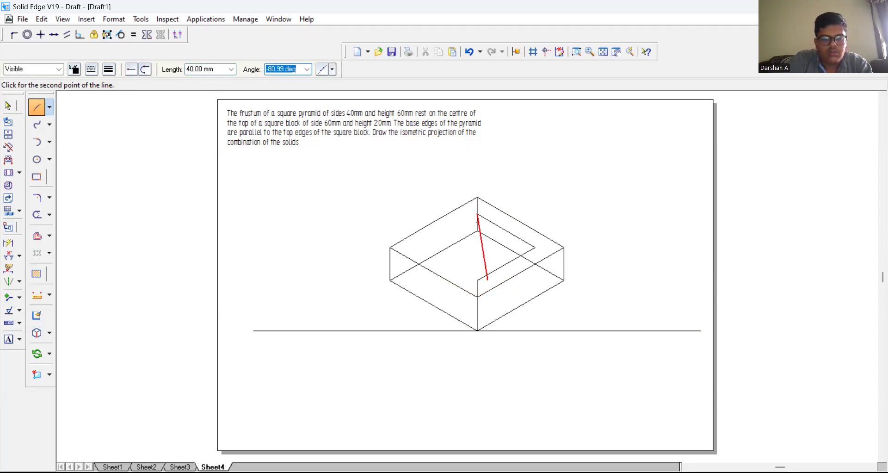
{"action": "type", "text": "-"}
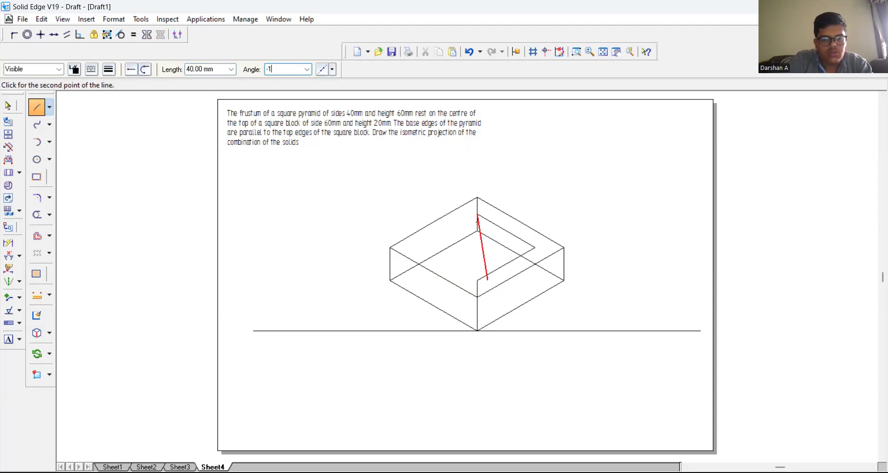
{"action": "type", "text": "150"}
{"action": "key", "text": "Return"}
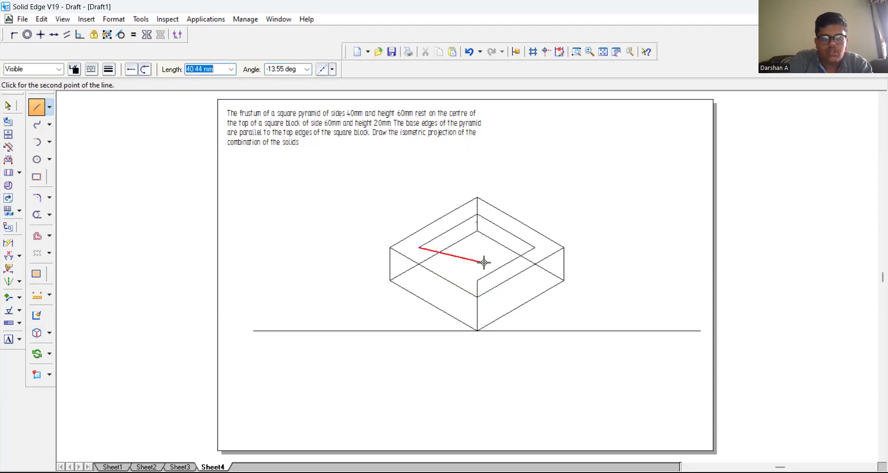
{"action": "type", "text": "40"}
{"action": "key", "text": "Tab"}
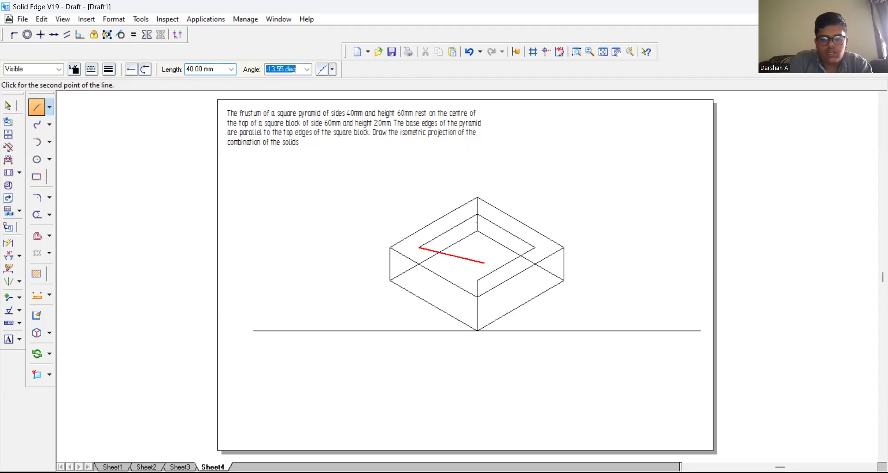
{"action": "type", "text": "-"}
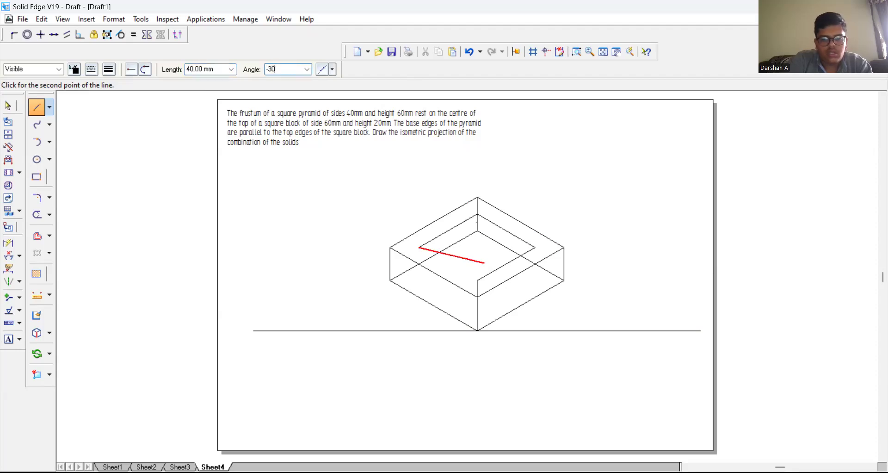
{"action": "type", "text": "30"}
{"action": "key", "text": "Return"}
{"action": "right_click", "coordinate": [488, 254]}
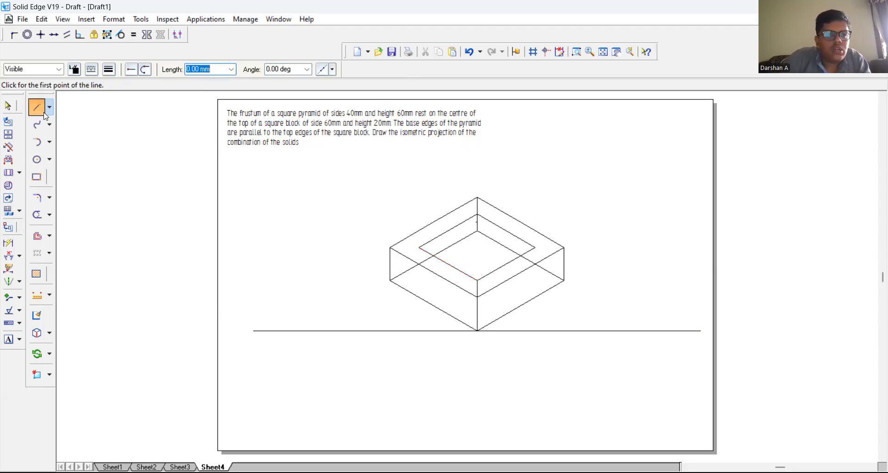
Step: Trim away the block's hidden edges and the short vertical construction line at the front corner of its top face
{"action": "left_click", "coordinate": [37, 215]}
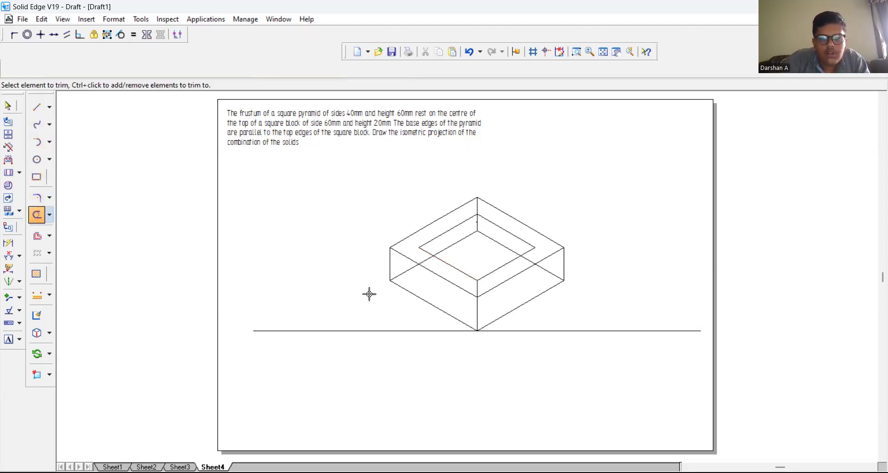
{"action": "left_click", "coordinate": [404, 272]}
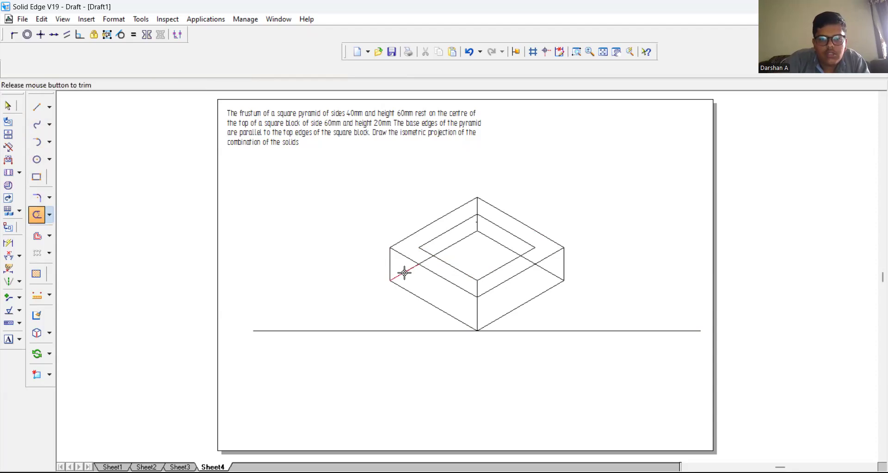
{"action": "left_click", "coordinate": [426, 262]}
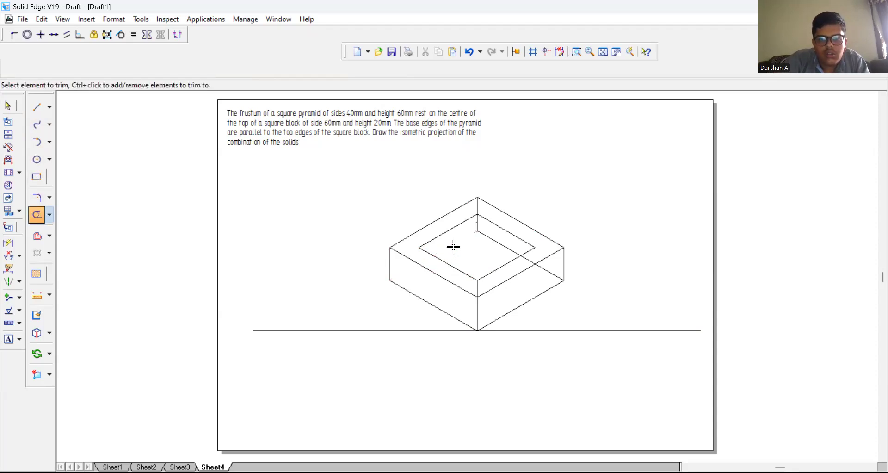
{"action": "left_click", "coordinate": [478, 222]}
{"action": "left_click", "coordinate": [476, 209]}
{"action": "left_click", "coordinate": [479, 220]}
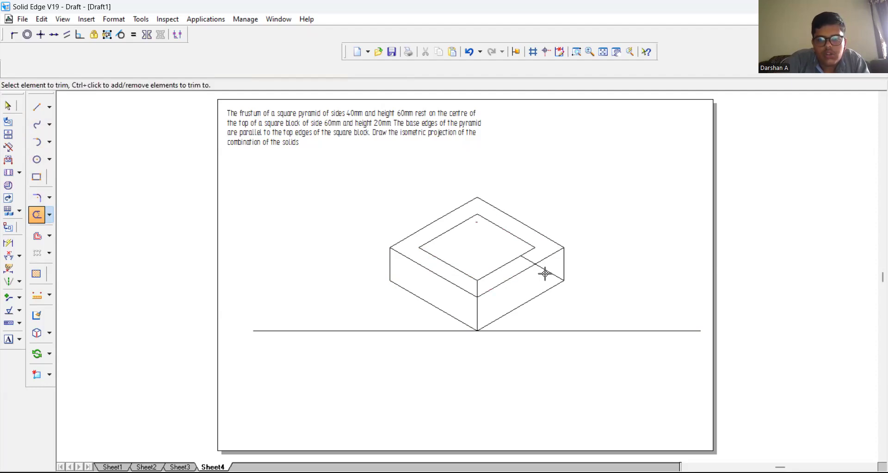
{"action": "left_click", "coordinate": [528, 260]}
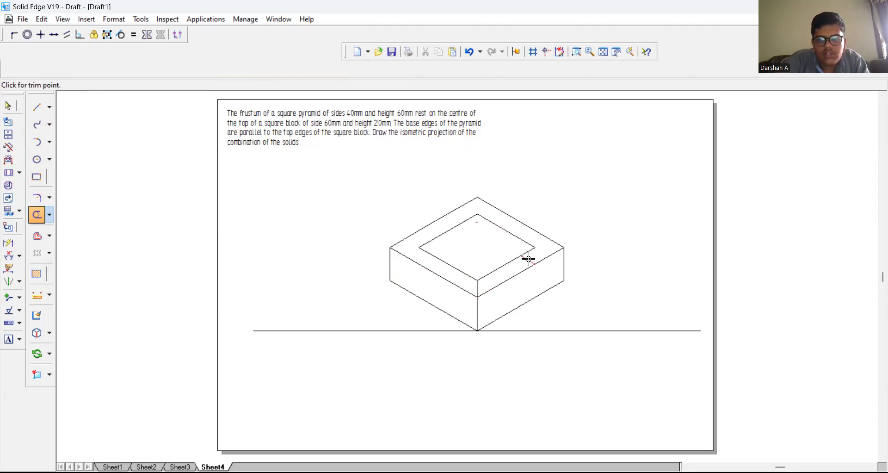
{"action": "left_click", "coordinate": [476, 288]}
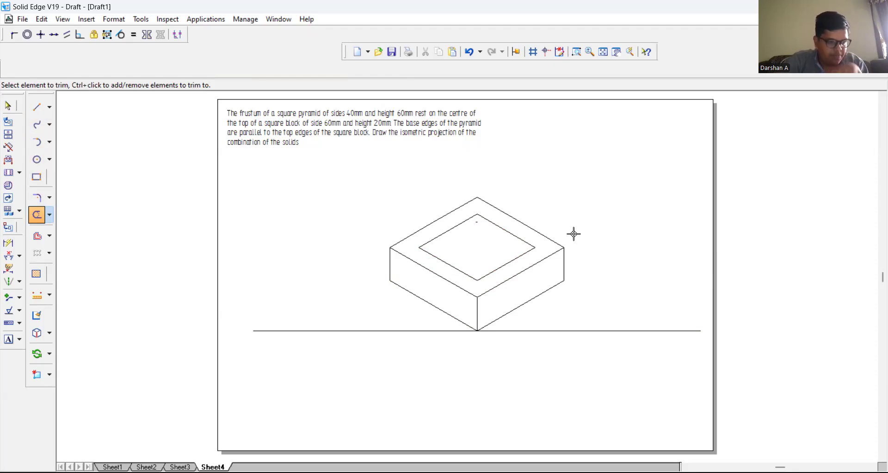
Step: Draw a horizontal diagonal between the left and right corners of the pyramid's base outline
{"action": "left_click", "coordinate": [37, 107]}
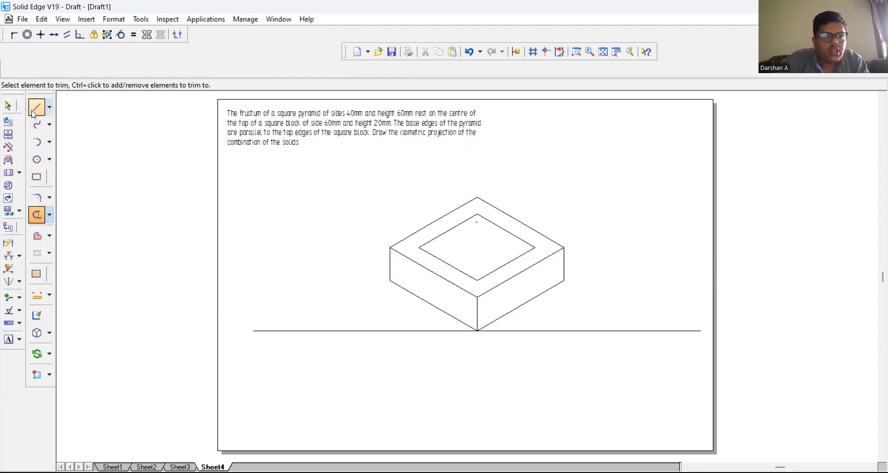
{"action": "left_click", "coordinate": [419, 248]}
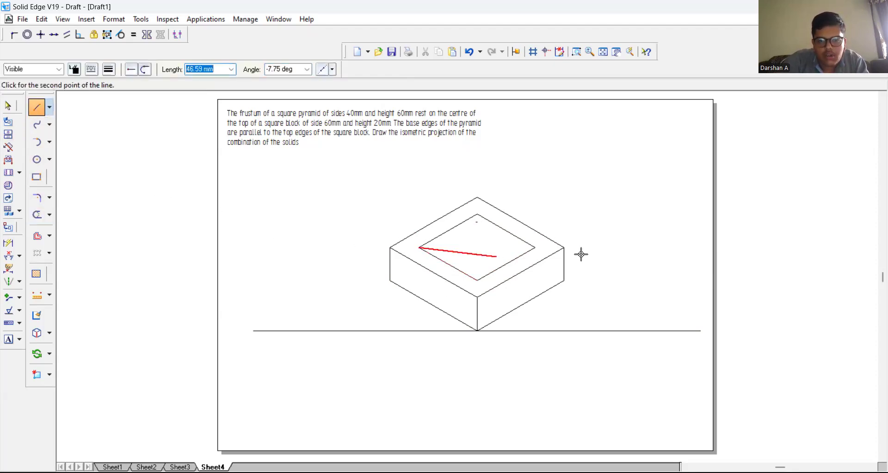
{"action": "left_click", "coordinate": [535, 247]}
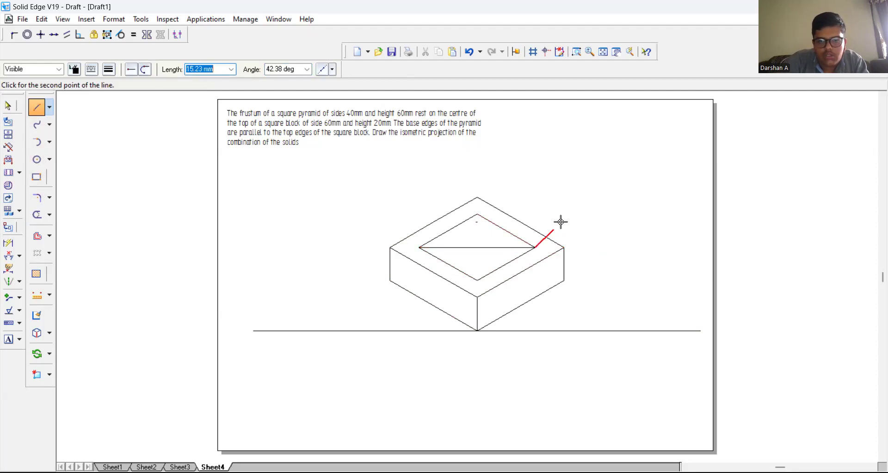
Step: Draw a 60 mm vertical line upward from the midpoint of the base diagonal
{"action": "left_click", "coordinate": [479, 247]}
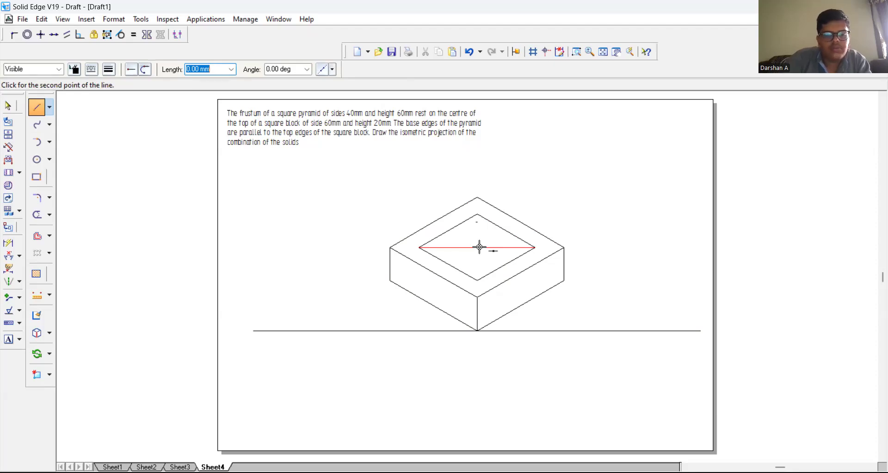
{"action": "type", "text": "60"}
{"action": "key", "text": "Tab"}
{"action": "type", "text": "9"}
{"action": "key", "text": "Tab"}
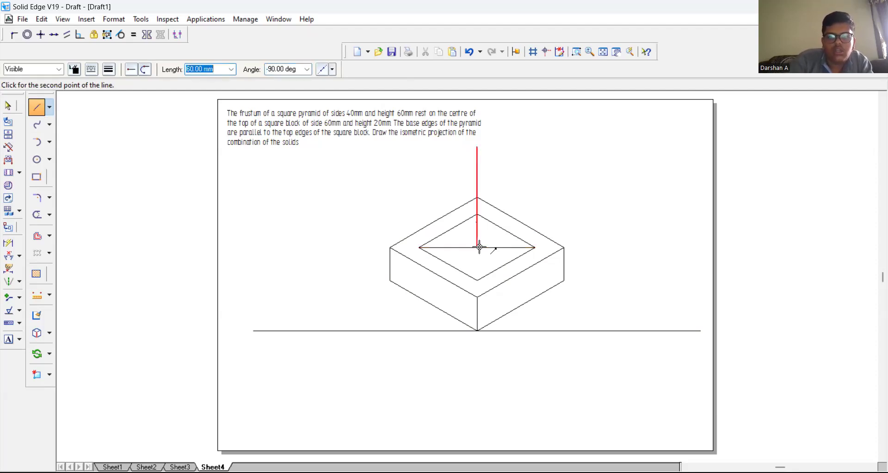
{"action": "left_click", "coordinate": [480, 247]}
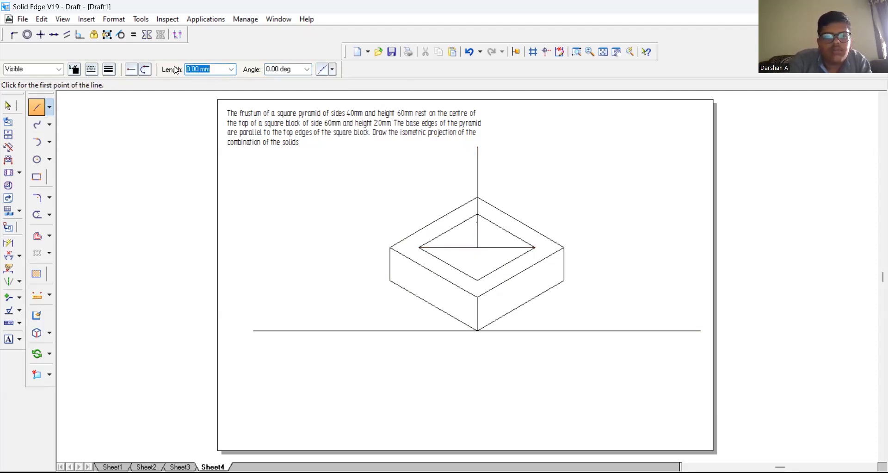
Step: Narrow the problem statement's text box so its text wraps into a compact block clear of the drawing
{"action": "left_click", "coordinate": [8, 105]}
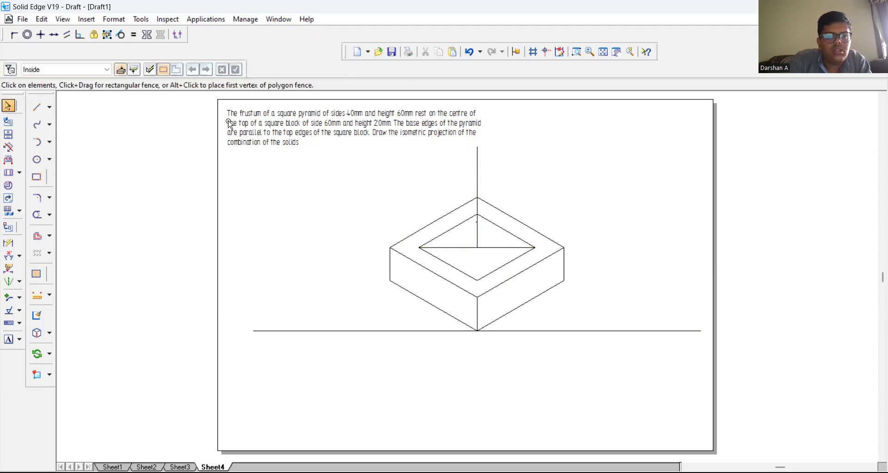
{"action": "double_click", "coordinate": [257, 125]}
{"action": "left_click_drag", "start_coordinate": [266, 123], "coordinate": [458, 124]}
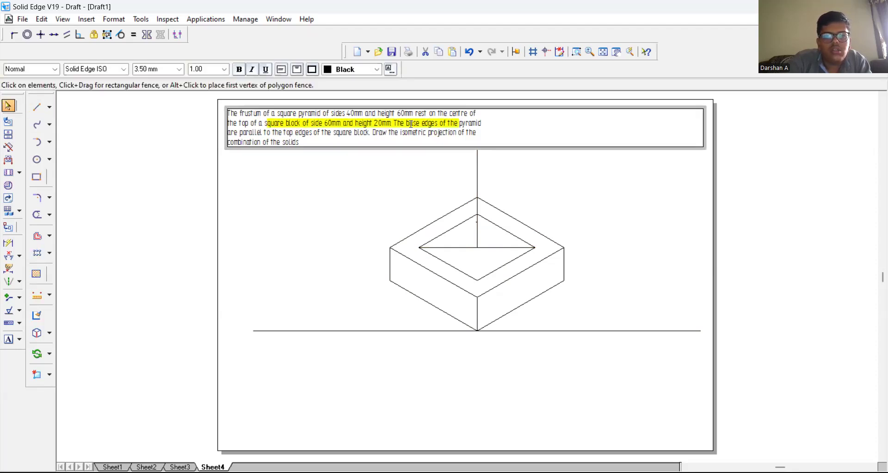
{"action": "left_click", "coordinate": [329, 175]}
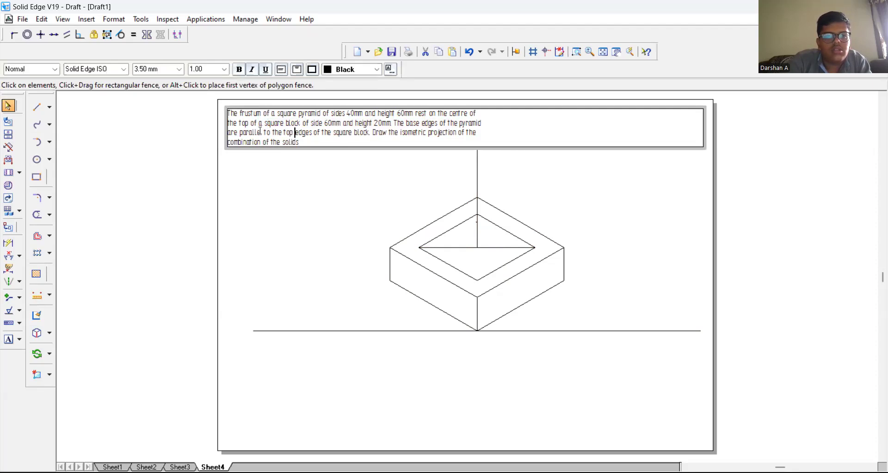
{"action": "left_click", "coordinate": [324, 149]}
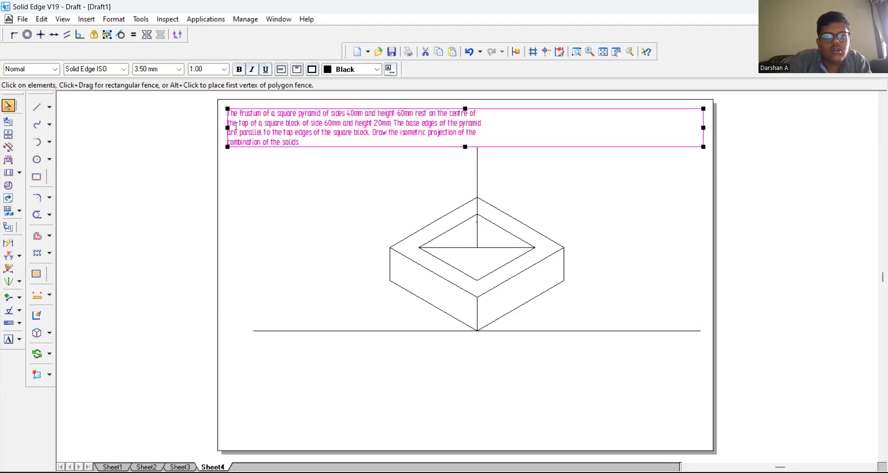
{"action": "left_click_drag", "start_coordinate": [706, 132], "coordinate": [323, 119]}
{"action": "left_click", "coordinate": [337, 145]}
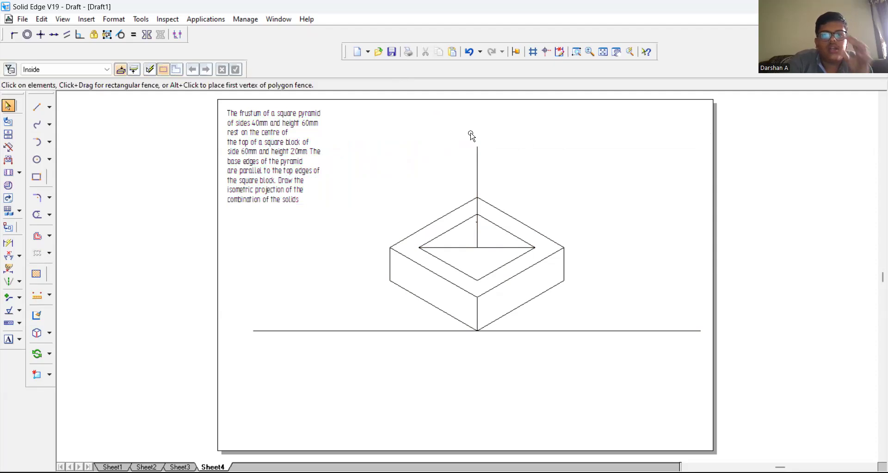
Step: From the upper end of the 60 mm vertical line, draw two connected 20 mm frustum top edges at 30° and 150°
{"action": "left_click", "coordinate": [36, 107]}
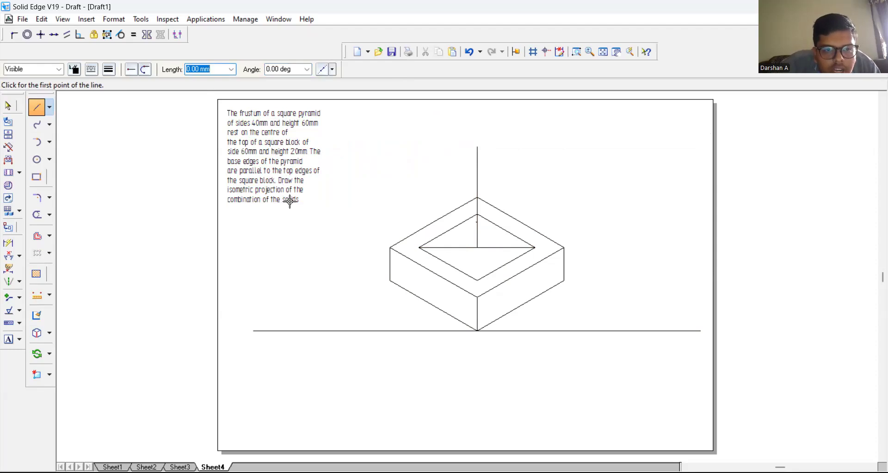
{"action": "left_click", "coordinate": [478, 147]}
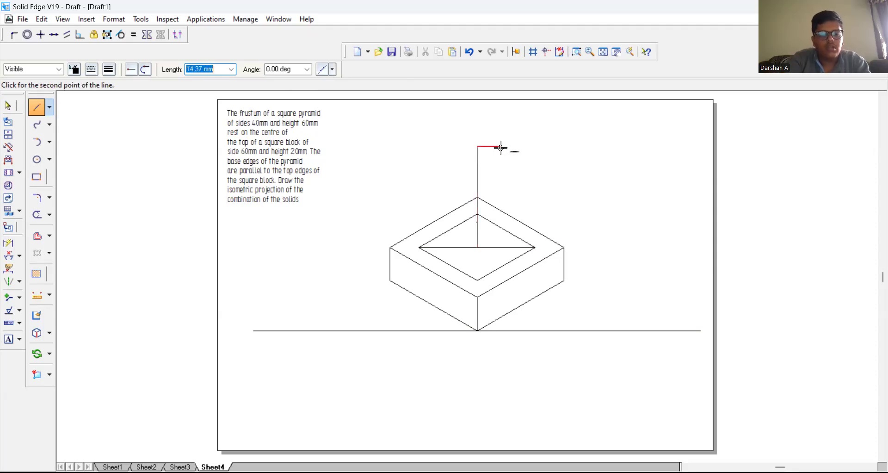
{"action": "type", "text": "20"}
{"action": "key", "text": "Tab"}
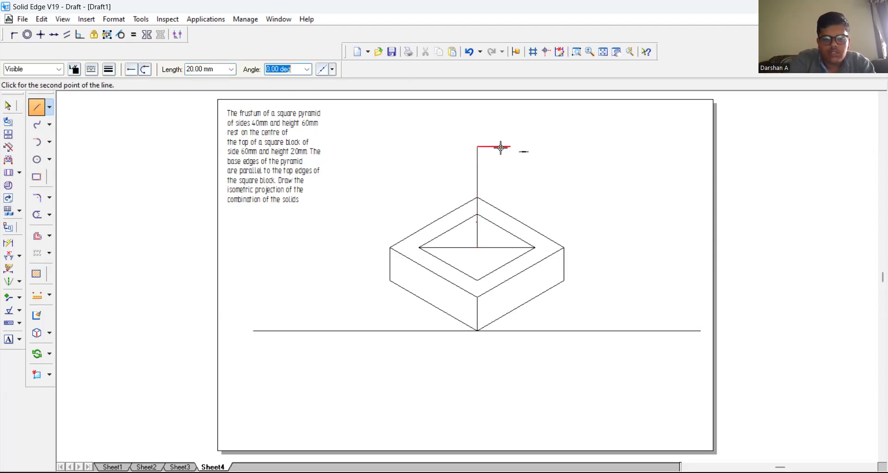
{"action": "type", "text": "3"}
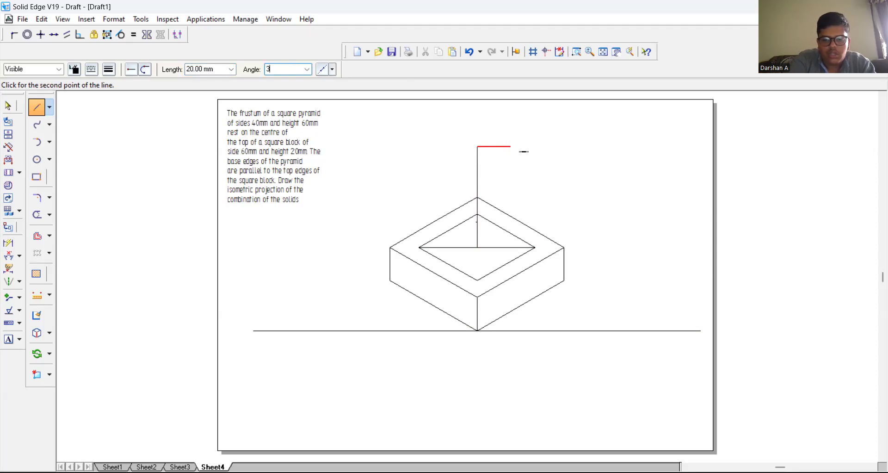
{"action": "type", "text": "0"}
{"action": "key", "text": "Return"}
{"action": "type", "text": "2"}
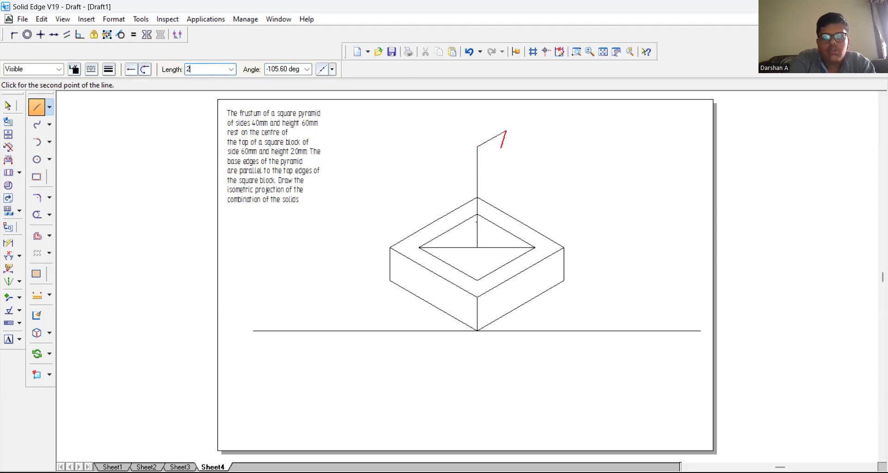
{"action": "type", "text": "0"}
{"action": "key", "text": "Tab"}
{"action": "type", "text": "1"}
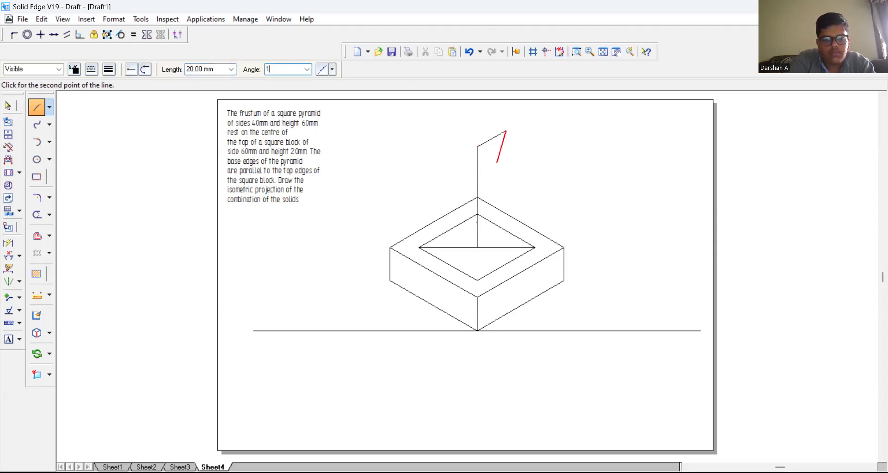
{"action": "type", "text": "50"}
{"action": "key", "text": "Return"}
Step: Close the frustum's top outline with two more connected 20 mm lines at -150° and -30°
{"action": "type", "text": "20"}
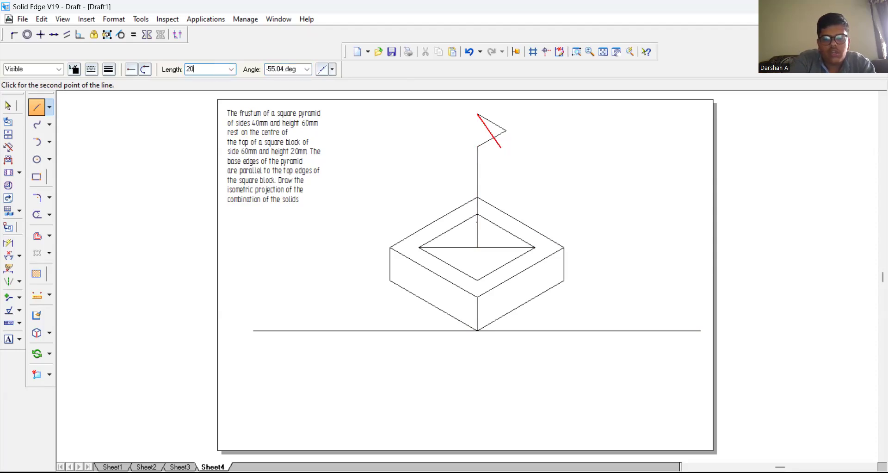
{"action": "key", "text": "Tab"}
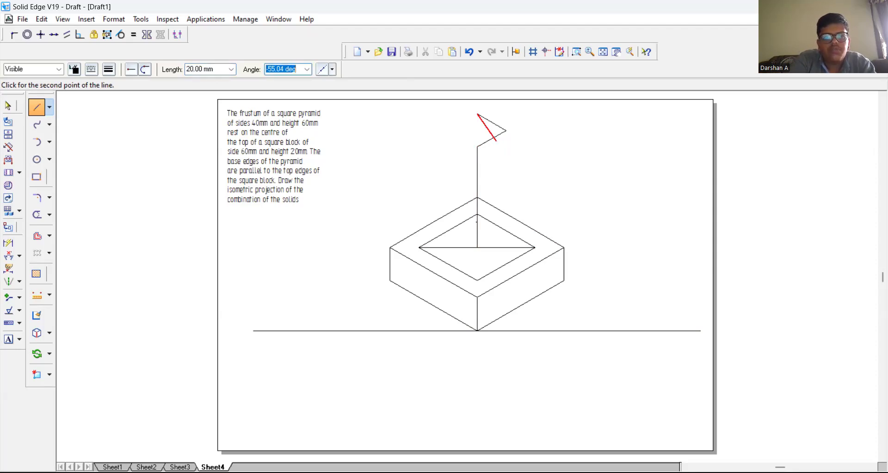
{"action": "type", "text": "-150"}
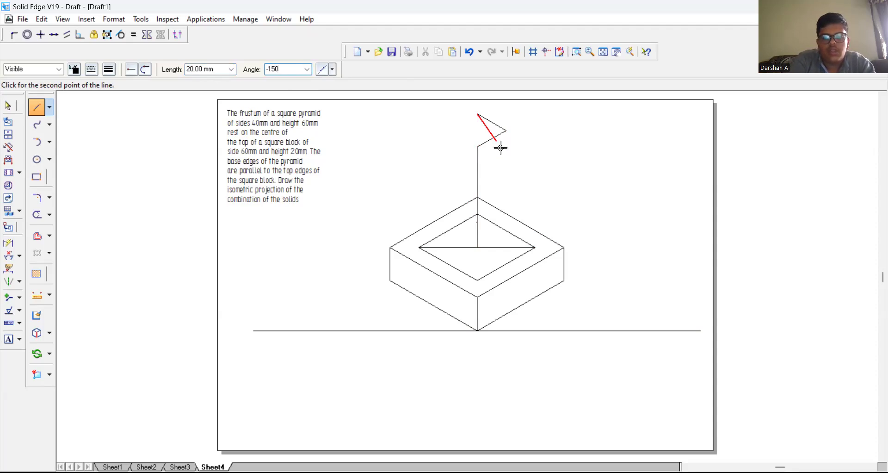
{"action": "key", "text": "Return"}
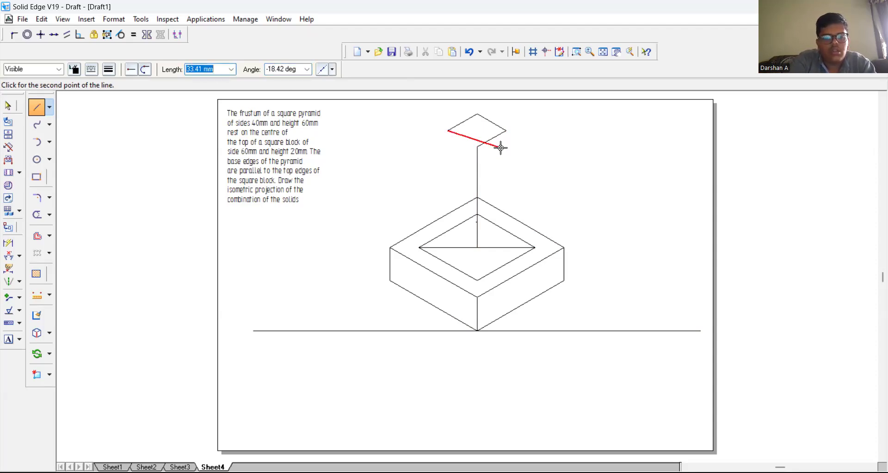
{"action": "type", "text": "20"}
{"action": "key", "text": "Tab"}
{"action": "type", "text": "-30"}
{"action": "key", "text": "Return"}
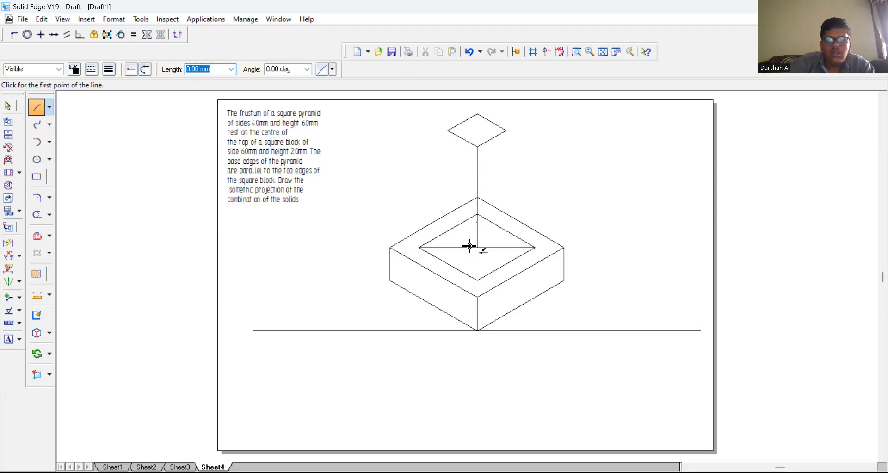
Step: Delete the horizontal diagonal across the pyramid's base outline
{"action": "left_click", "coordinate": [14, 105]}
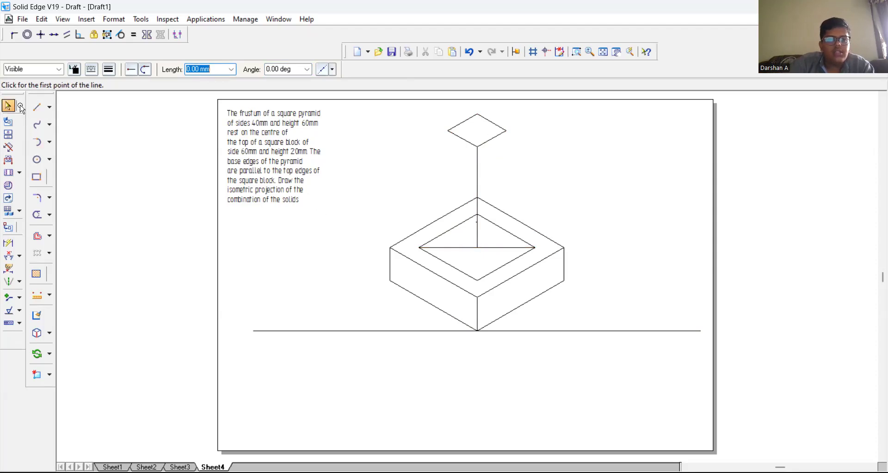
{"action": "left_click", "coordinate": [477, 257]}
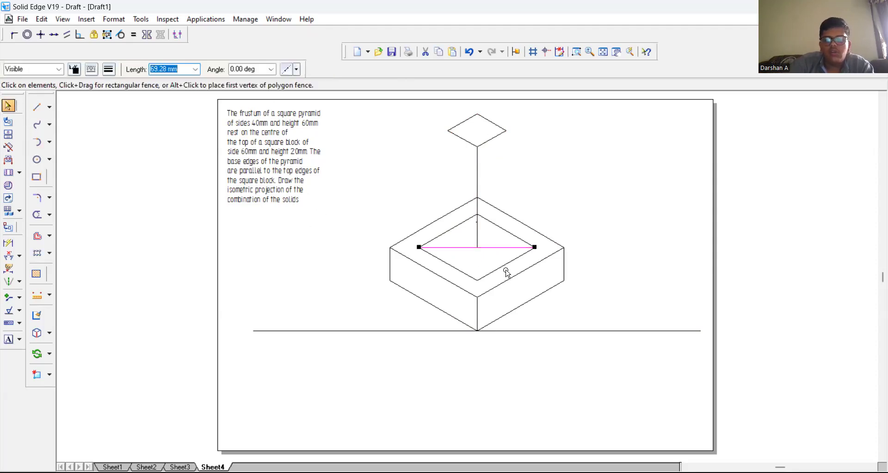
{"action": "key", "text": "Delete"}
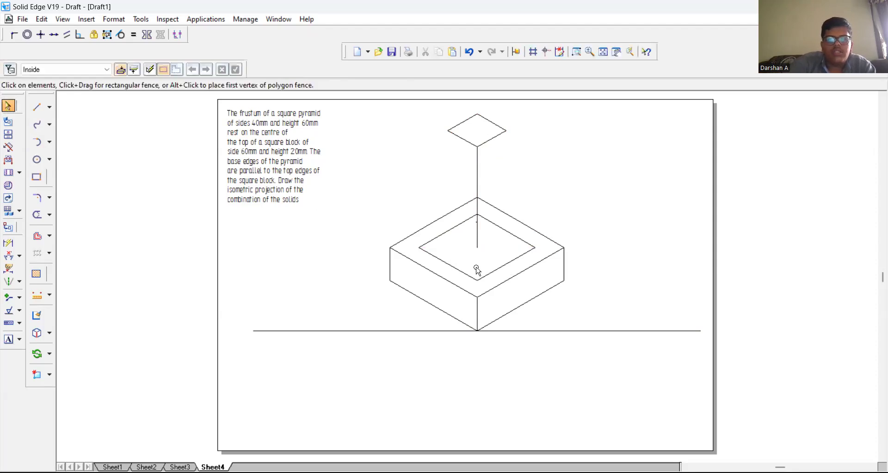
Step: Draw the frustum's left slanted edge from the base outline's left corner to the top outline's left corner
{"action": "left_click", "coordinate": [36, 107]}
{"action": "left_click", "coordinate": [419, 247]}
{"action": "left_click", "coordinate": [447, 131]}
{"action": "right_click", "coordinate": [416, 131]}
{"action": "left_click", "coordinate": [536, 247]}
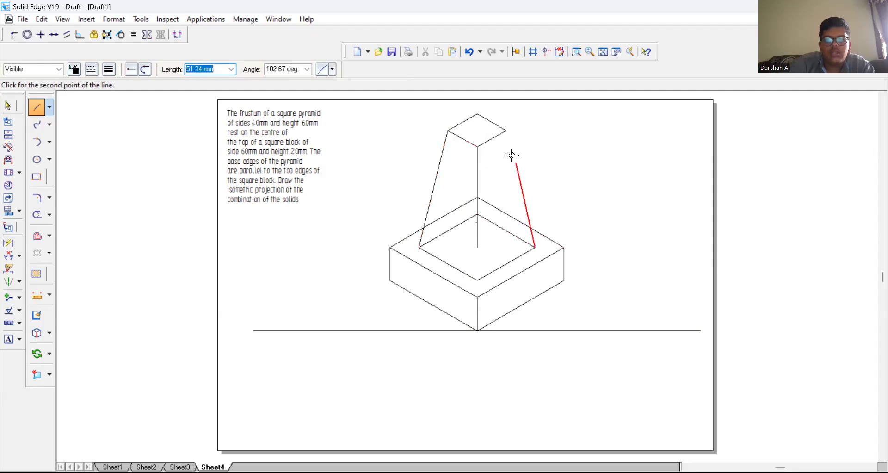
{"action": "left_click", "coordinate": [507, 131]}
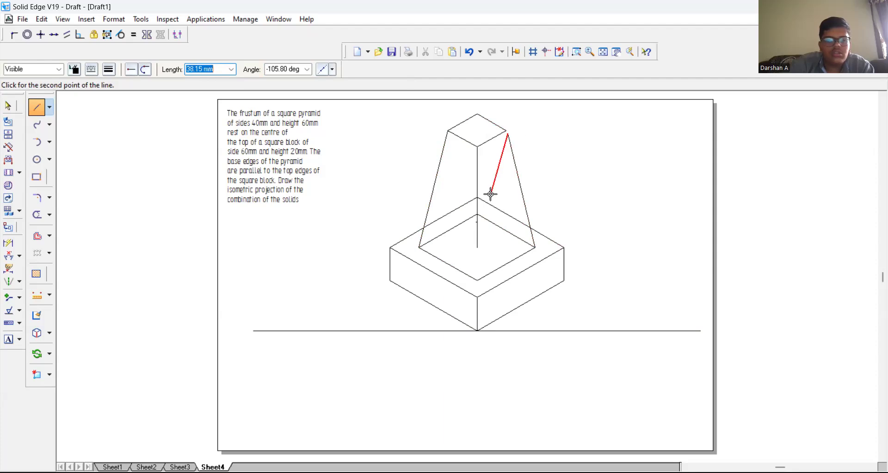
{"action": "right_click", "coordinate": [509, 169]}
{"action": "left_click", "coordinate": [8, 105]}
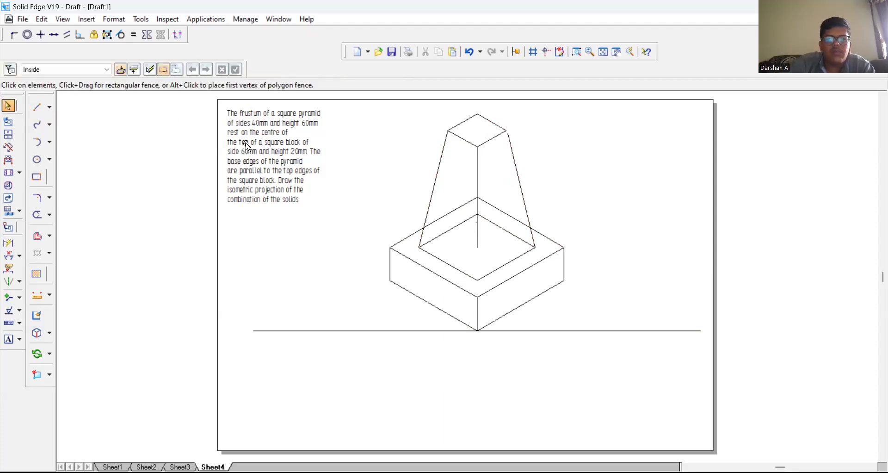
{"action": "left_click", "coordinate": [516, 178]}
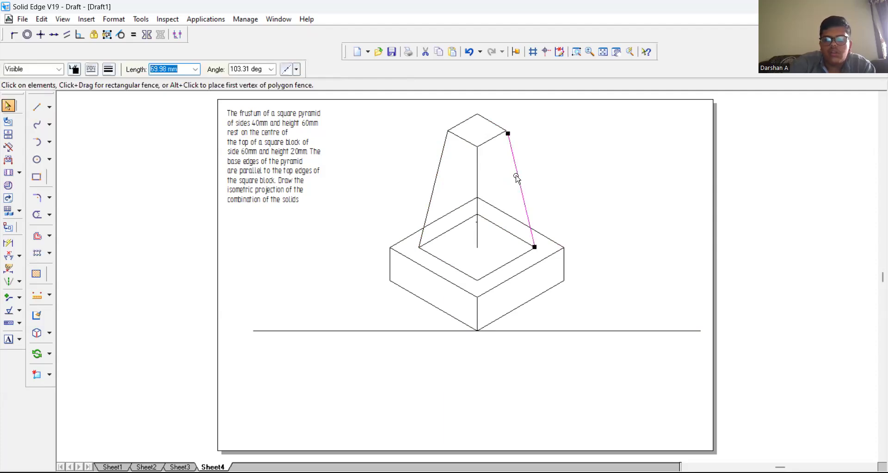
{"action": "key", "text": "Delete"}
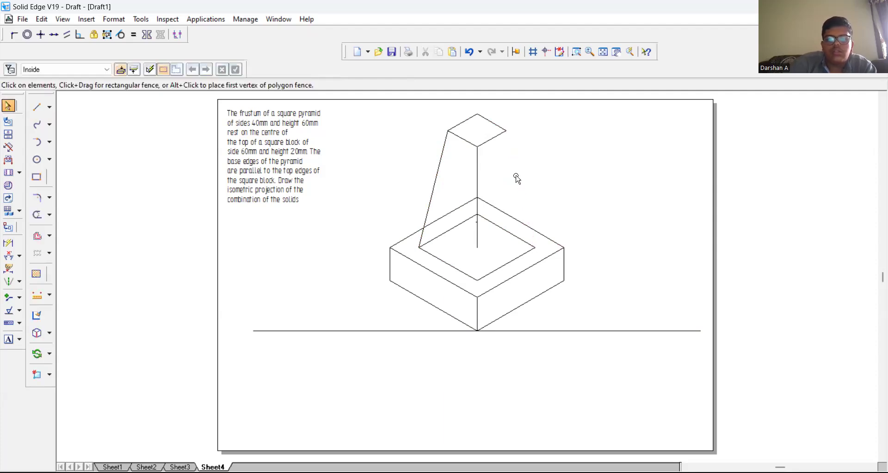
Step: Draw the frustum's right slanted edge and its front edge, joining the base outline's right and front corners to the matching top corners
{"action": "left_click", "coordinate": [35, 110]}
{"action": "left_click", "coordinate": [534, 247]}
{"action": "left_click", "coordinate": [506, 130]}
{"action": "left_click", "coordinate": [477, 280]}
{"action": "left_click", "coordinate": [477, 148]}
{"action": "right_click", "coordinate": [513, 174]}
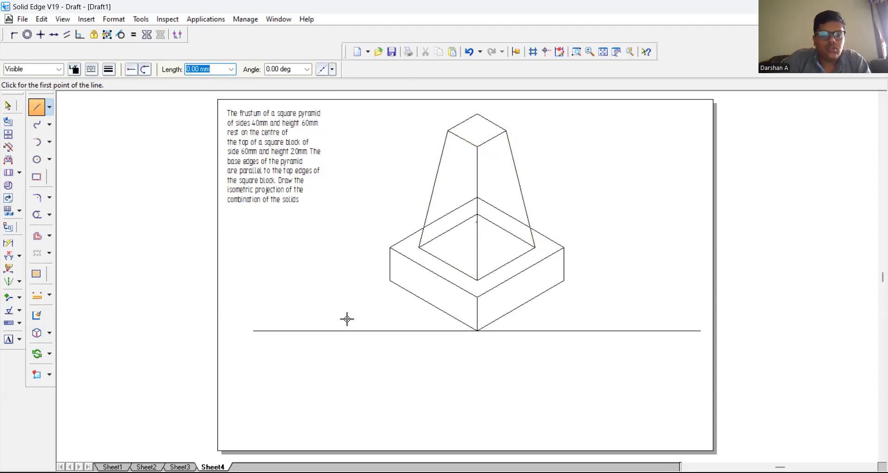
{"action": "key", "text": "Escape"}
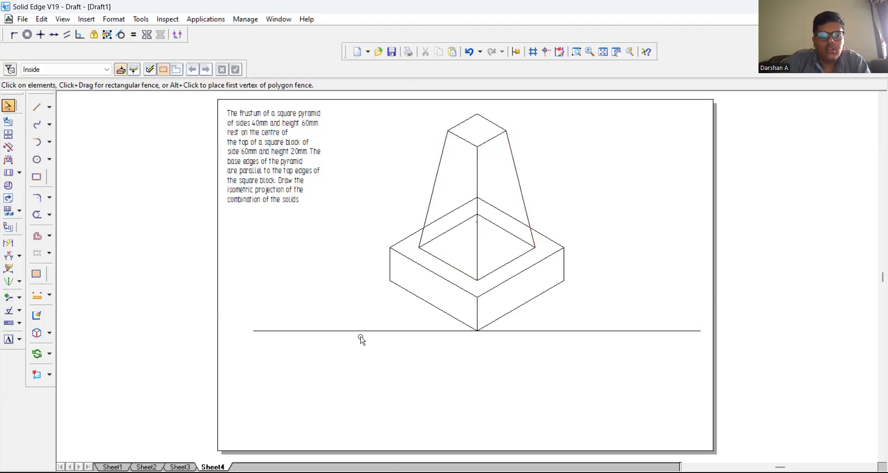
Step: Delete the long horizontal reference line running beneath the block
{"action": "left_click", "coordinate": [361, 332]}
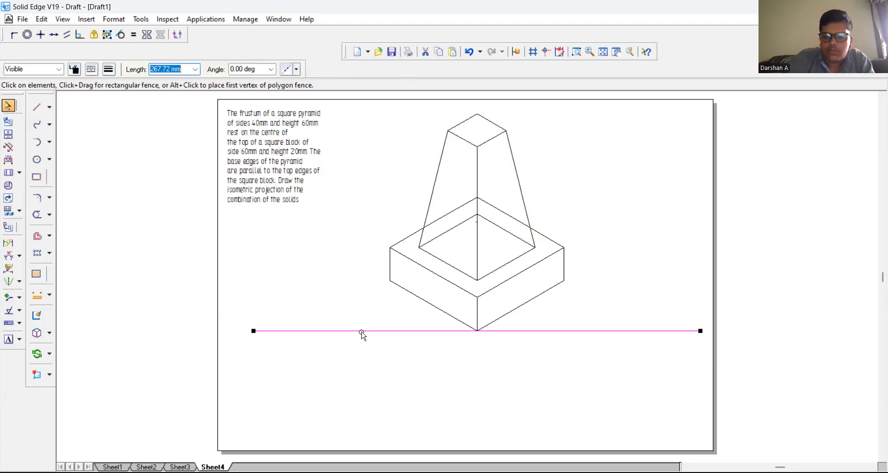
{"action": "key", "text": "Delete"}
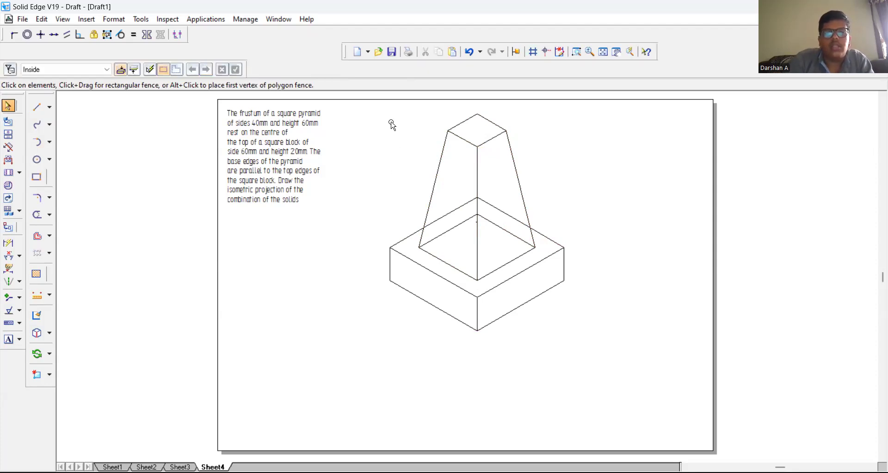
Step: Select all lines of the block and frustum and set their line width to 0.50 mm
{"action": "mouse_move", "coordinate": [390, 109]}
{"action": "left_mouse_down"}
{"action": "mouse_move", "coordinate": [474, 122]}
{"action": "mouse_move", "coordinate": [537, 201]}
{"action": "mouse_move", "coordinate": [561, 304]}
{"action": "mouse_move", "coordinate": [603, 375]}
{"action": "left_mouse_up"}
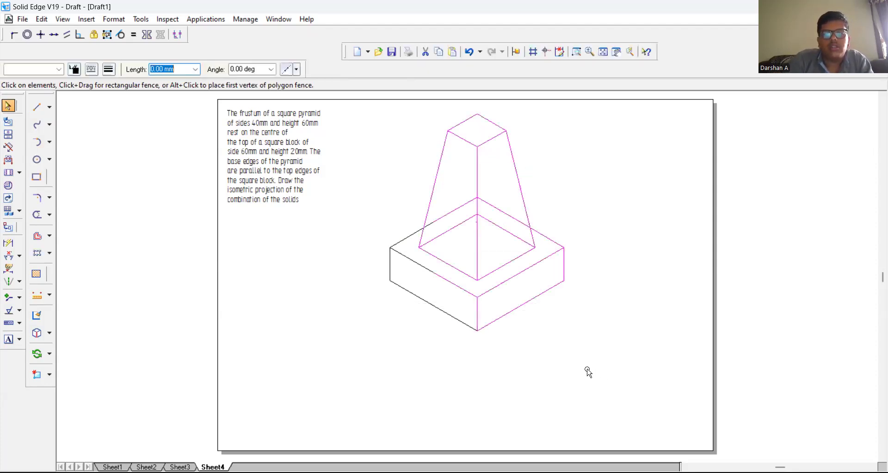
{"action": "mouse_move", "coordinate": [341, 104]}
{"action": "left_mouse_down"}
{"action": "mouse_move", "coordinate": [609, 248]}
{"action": "mouse_move", "coordinate": [636, 382]}
{"action": "left_mouse_up"}
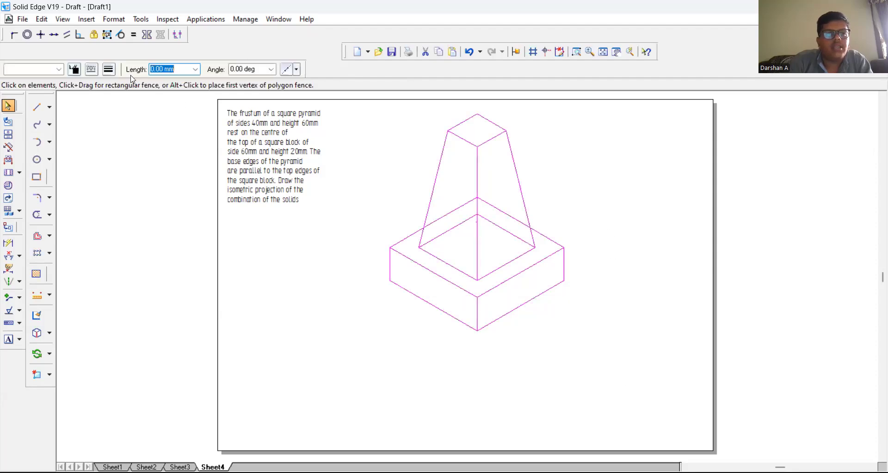
{"action": "left_click", "coordinate": [109, 70]}
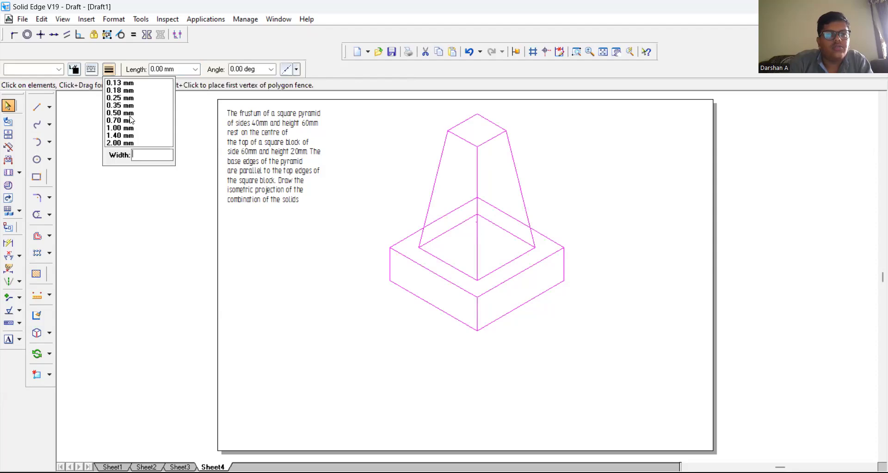
{"action": "left_click", "coordinate": [130, 113]}
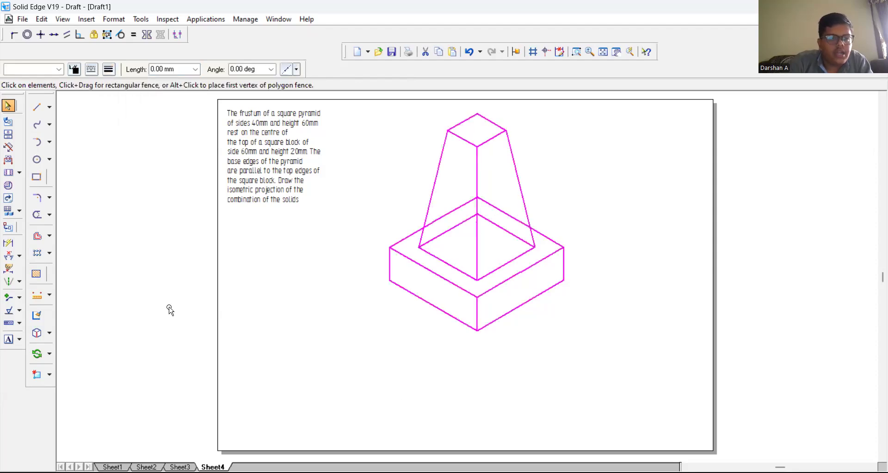
Step: Scale the selected block and frustum by a factor of 0.8164 about a centre point below the block's front-left side
{"action": "left_click", "coordinate": [49, 354]}
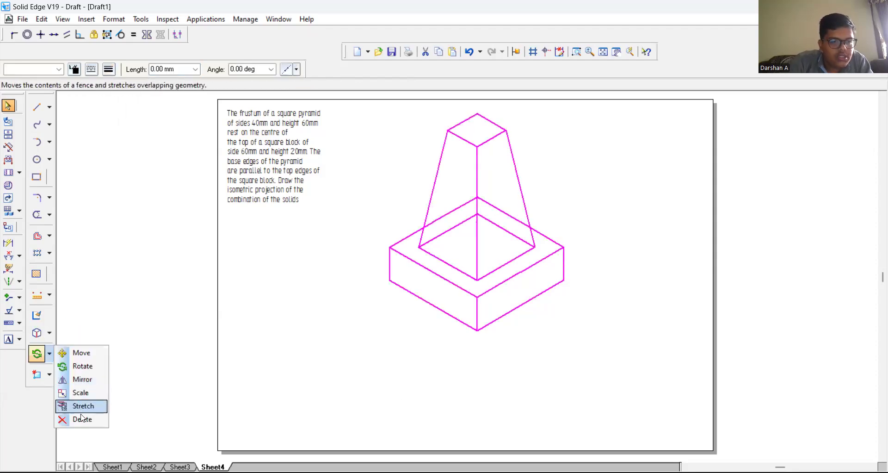
{"action": "left_click", "coordinate": [80, 393]}
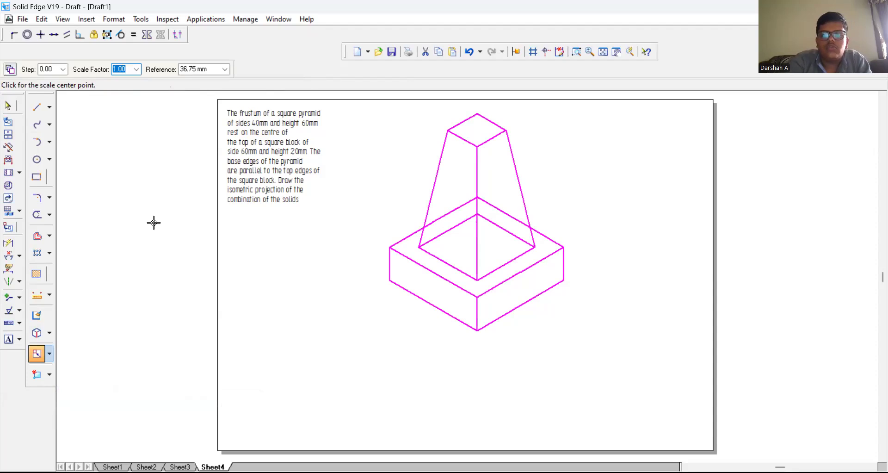
{"action": "type", "text": "0"}
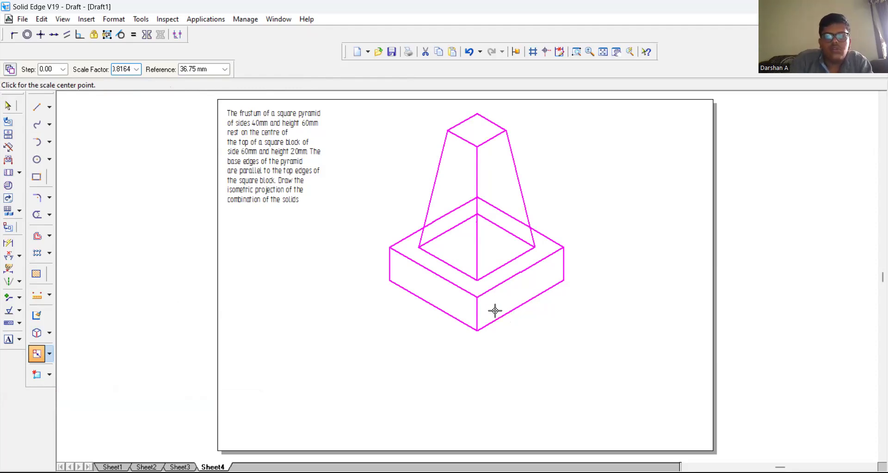
{"action": "type", "text": ".8164"}
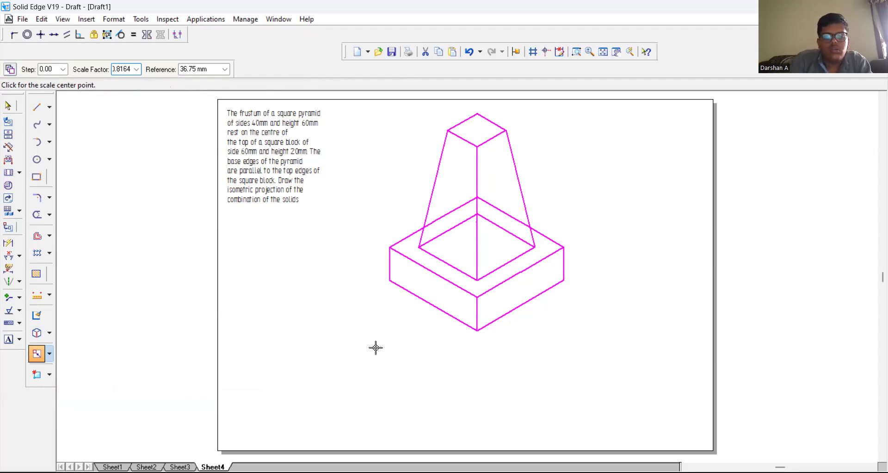
{"action": "key", "text": "Tab"}
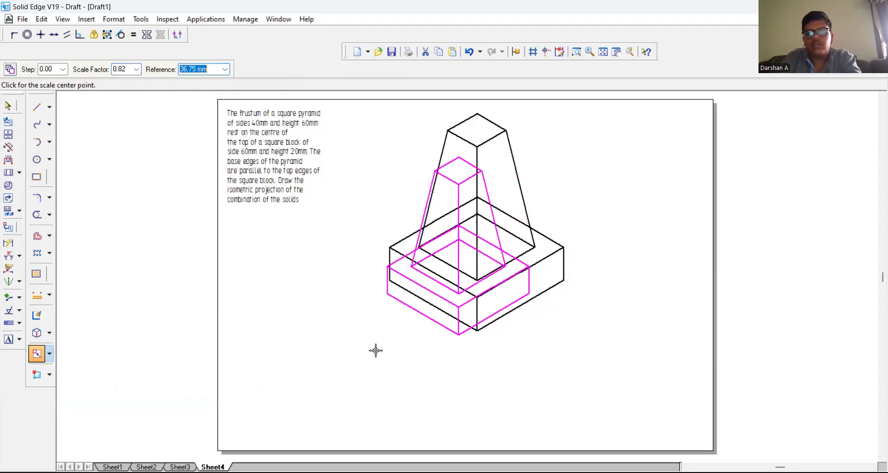
{"action": "left_click", "coordinate": [419, 407]}
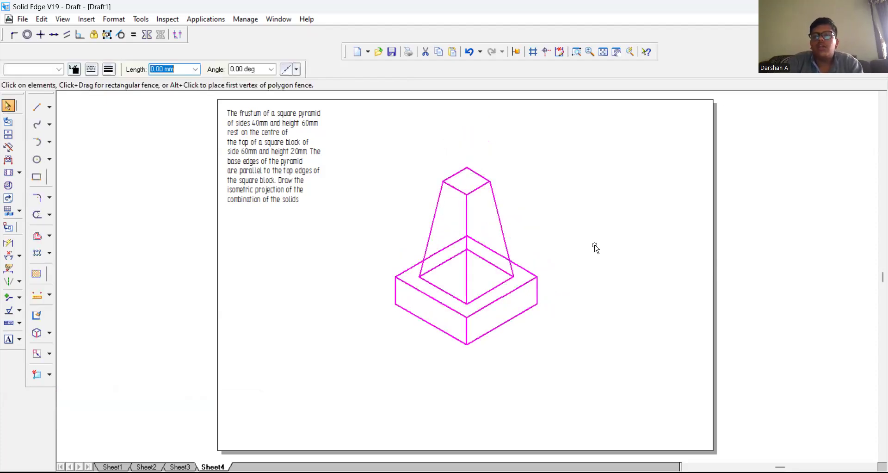